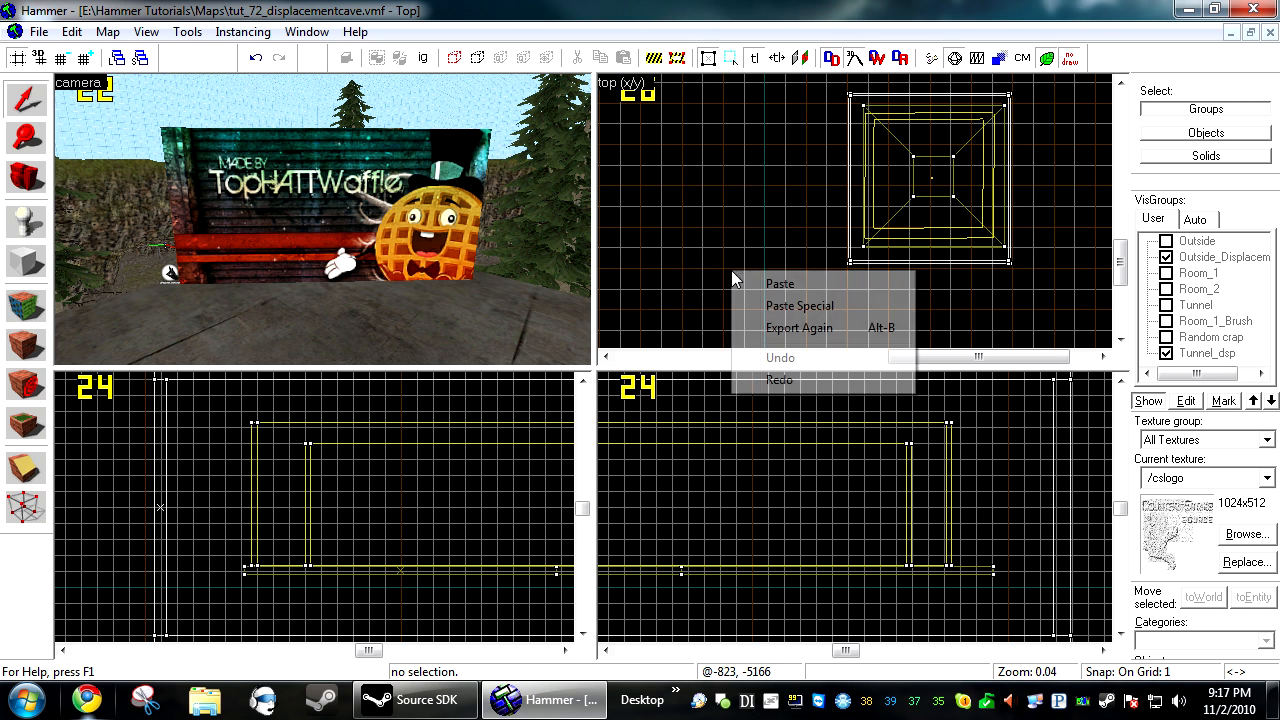
# Centre the 2D views on the TopHATTWaffle logo billboard, clear the selection and view the map around it
pyautogui.click(325, 210)
pyautogui.hotkey('ctrl', 'e')
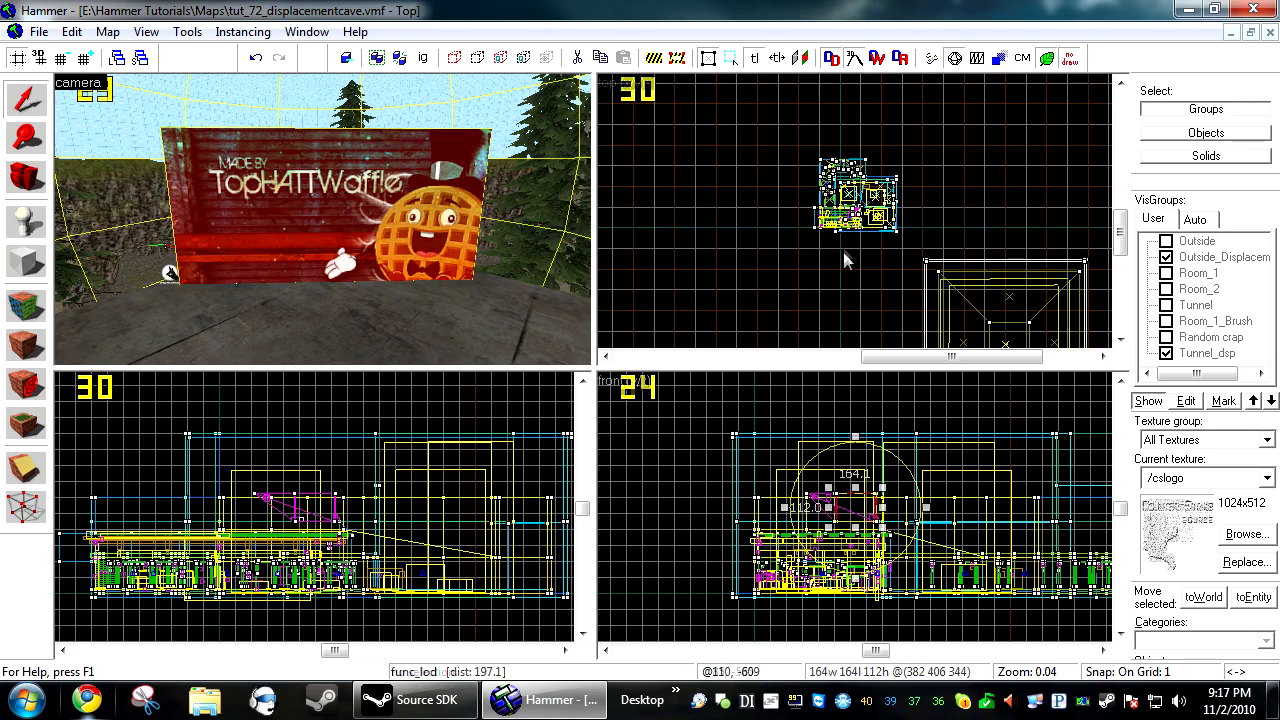
pyautogui.click(844, 253)
pyautogui.scroll(6, 853, 204)
pyautogui.press('z')
pyautogui.press('w')
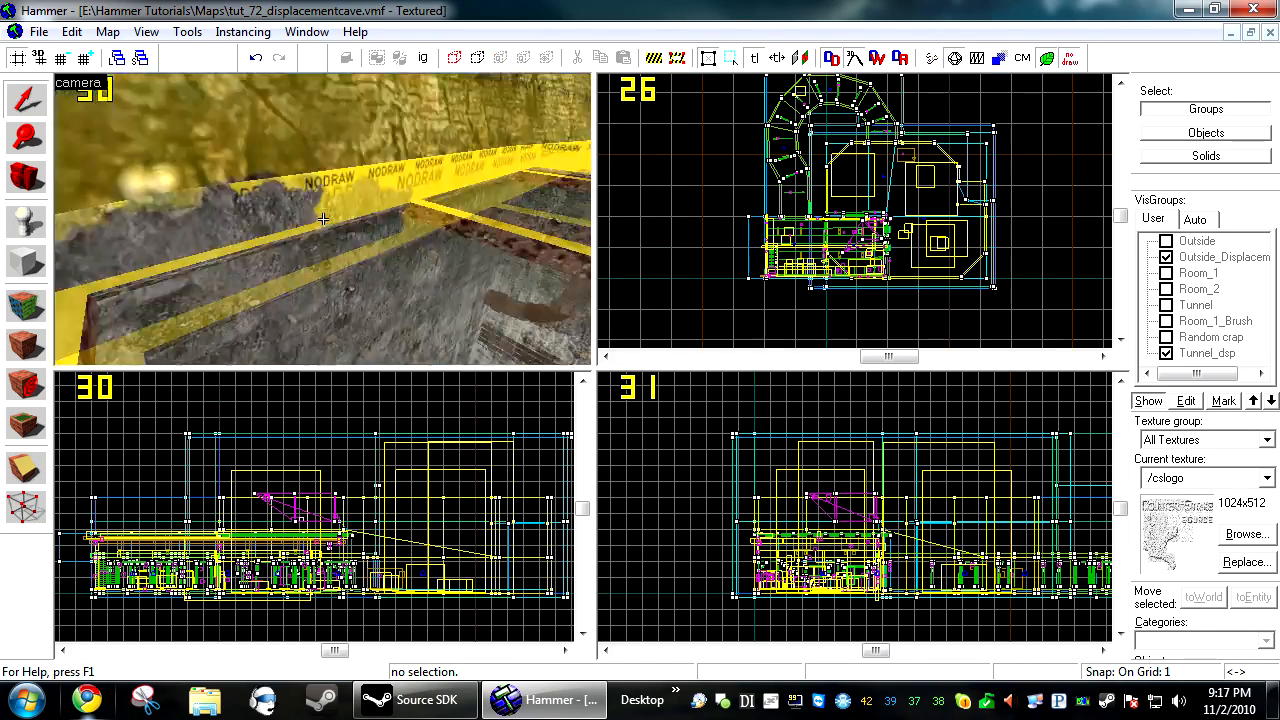
# Examine the displacement cave tunnel from inside, including its wooden support frame, and its opening onto the grassy outdoor area
pyautogui.press('w')
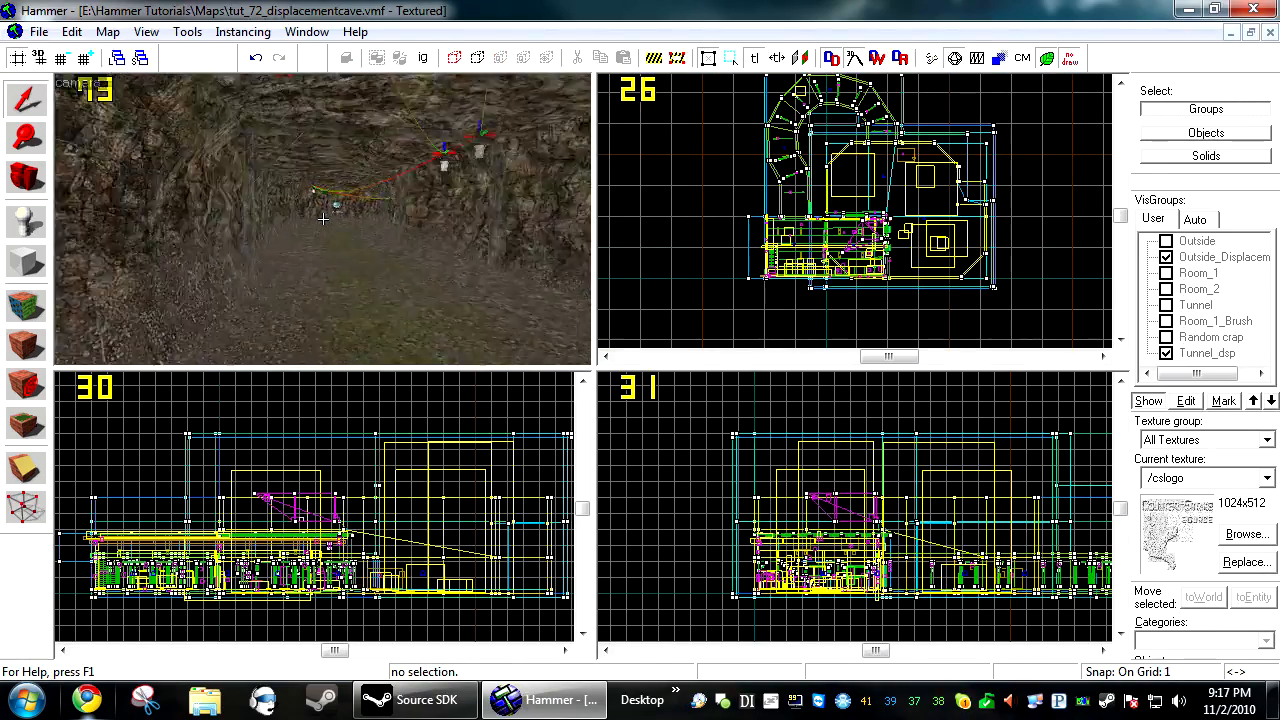
pyautogui.press('w')
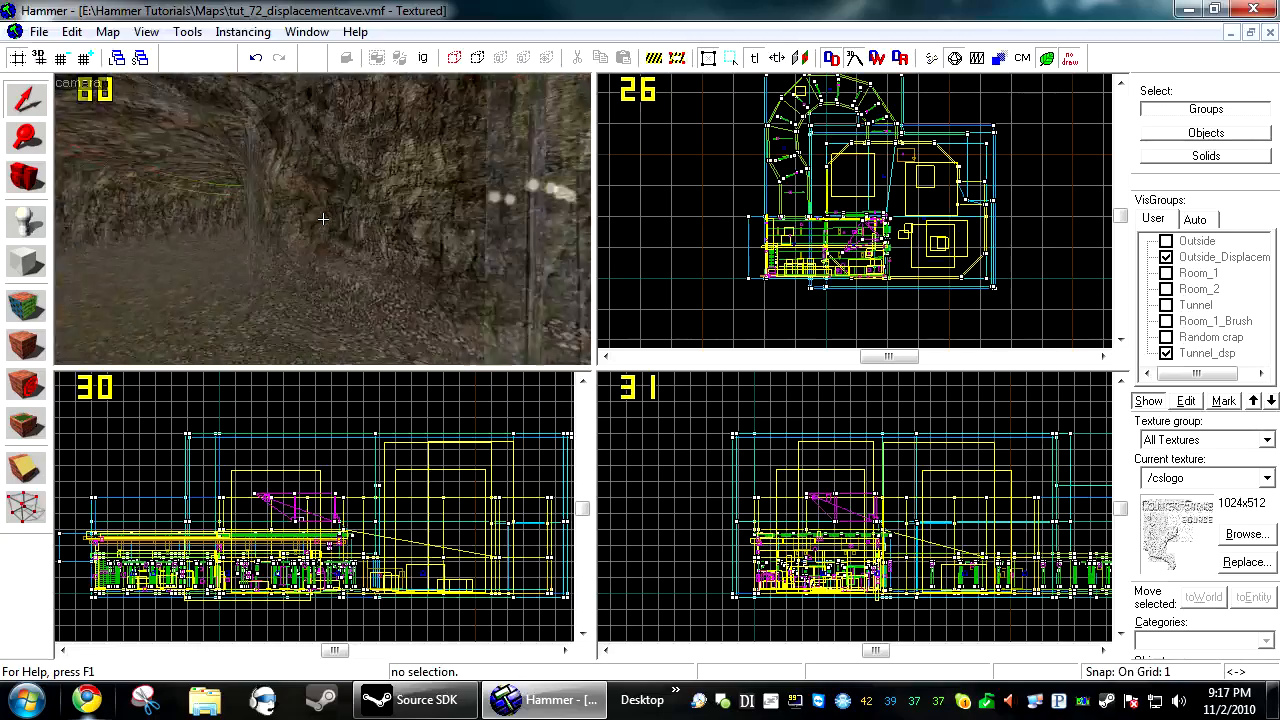
pyautogui.press('w')
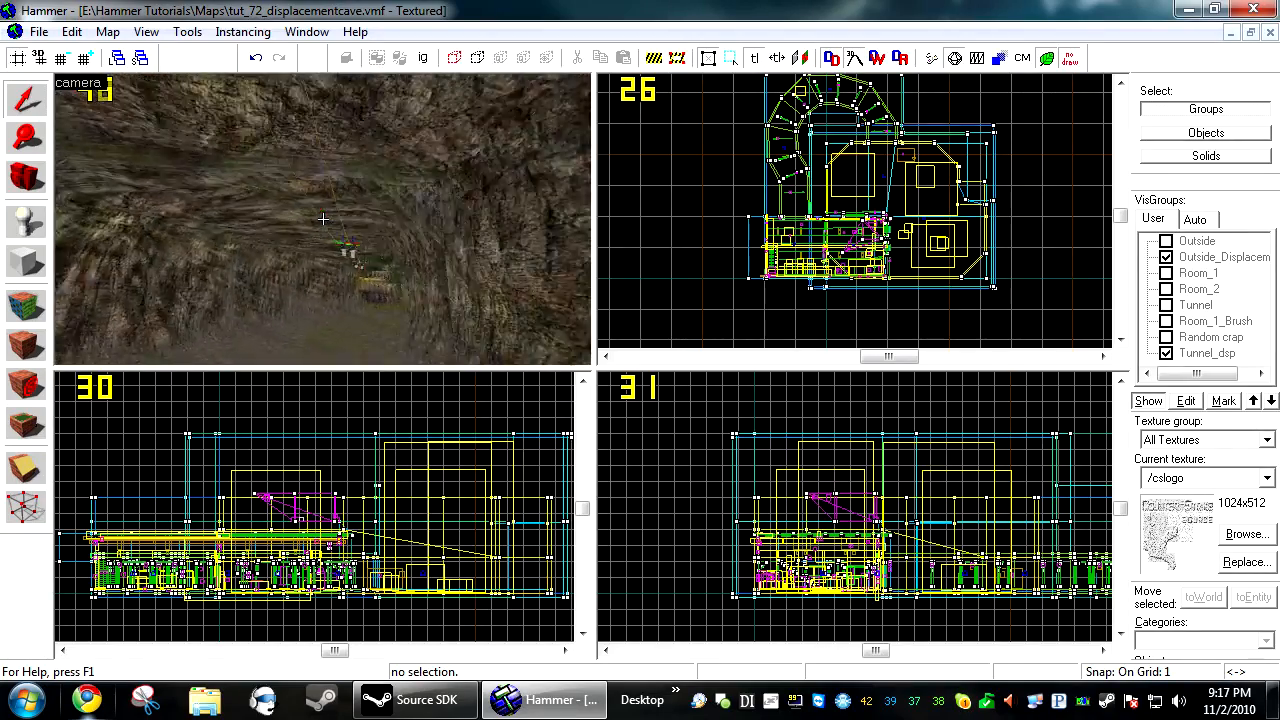
pyautogui.press('z')
pyautogui.click(322, 166)
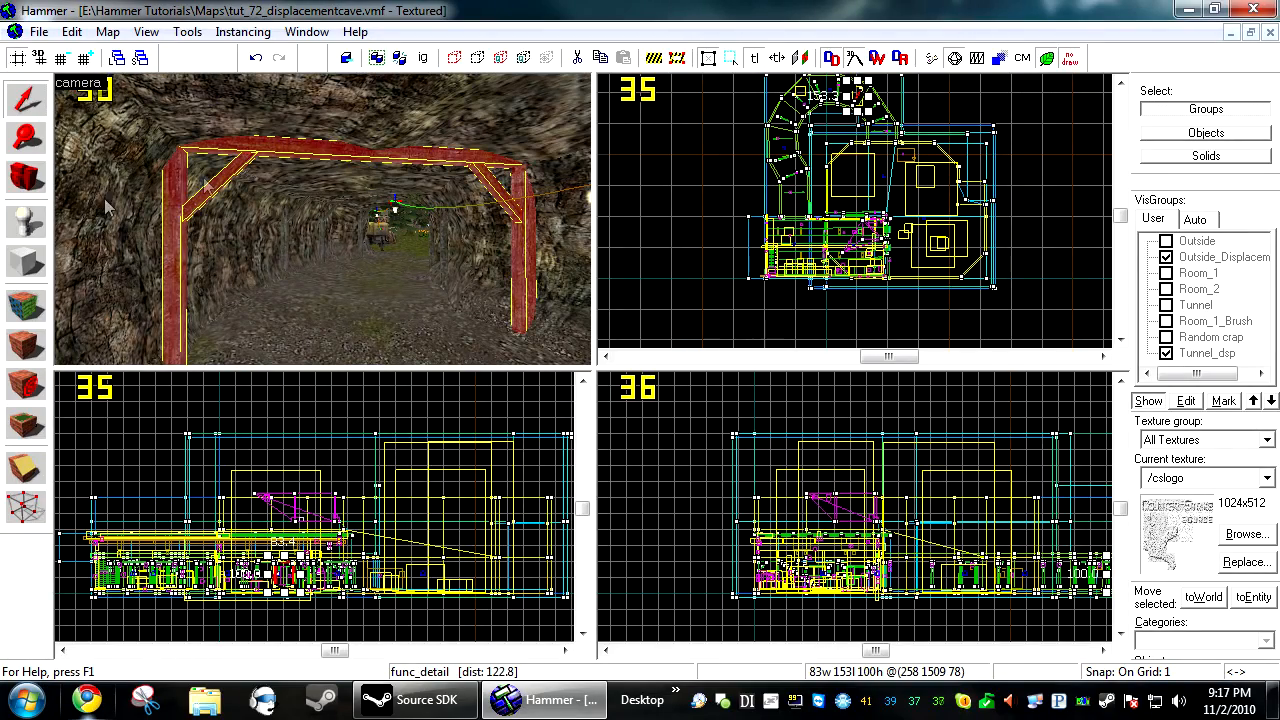
pyautogui.press('Escape')
pyautogui.press('z')
pyautogui.press('w')
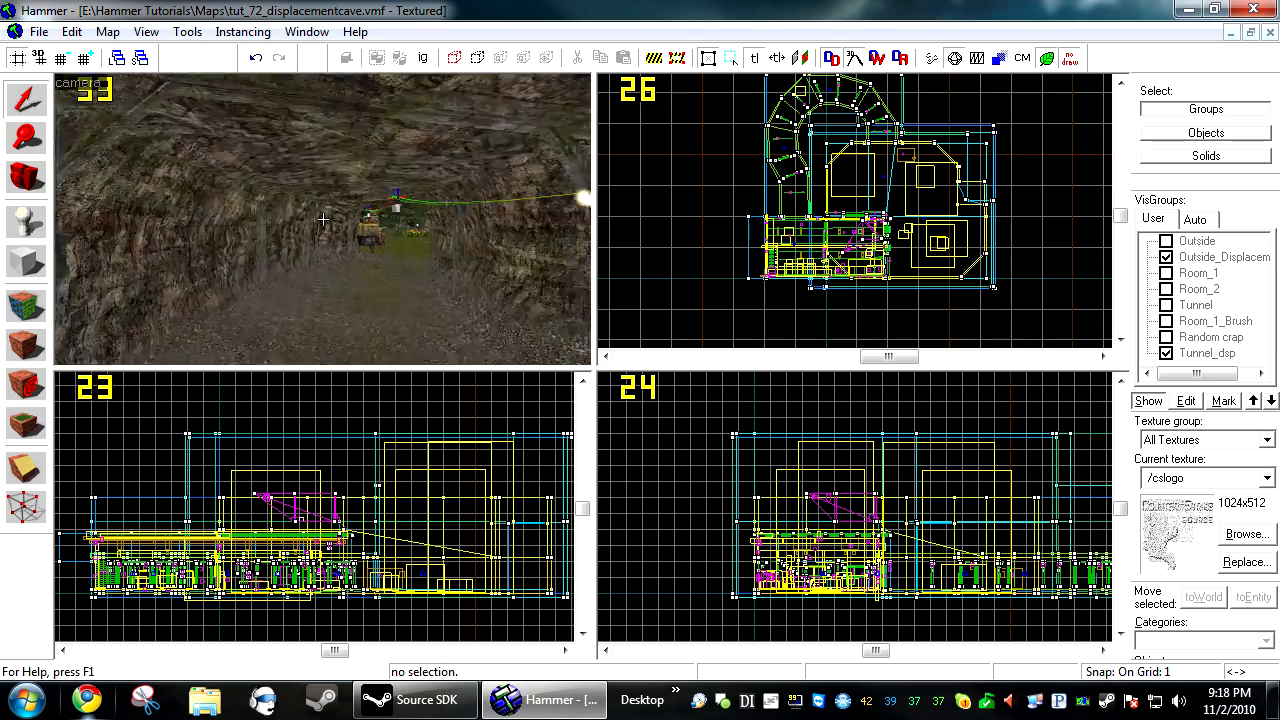
pyautogui.press('w')
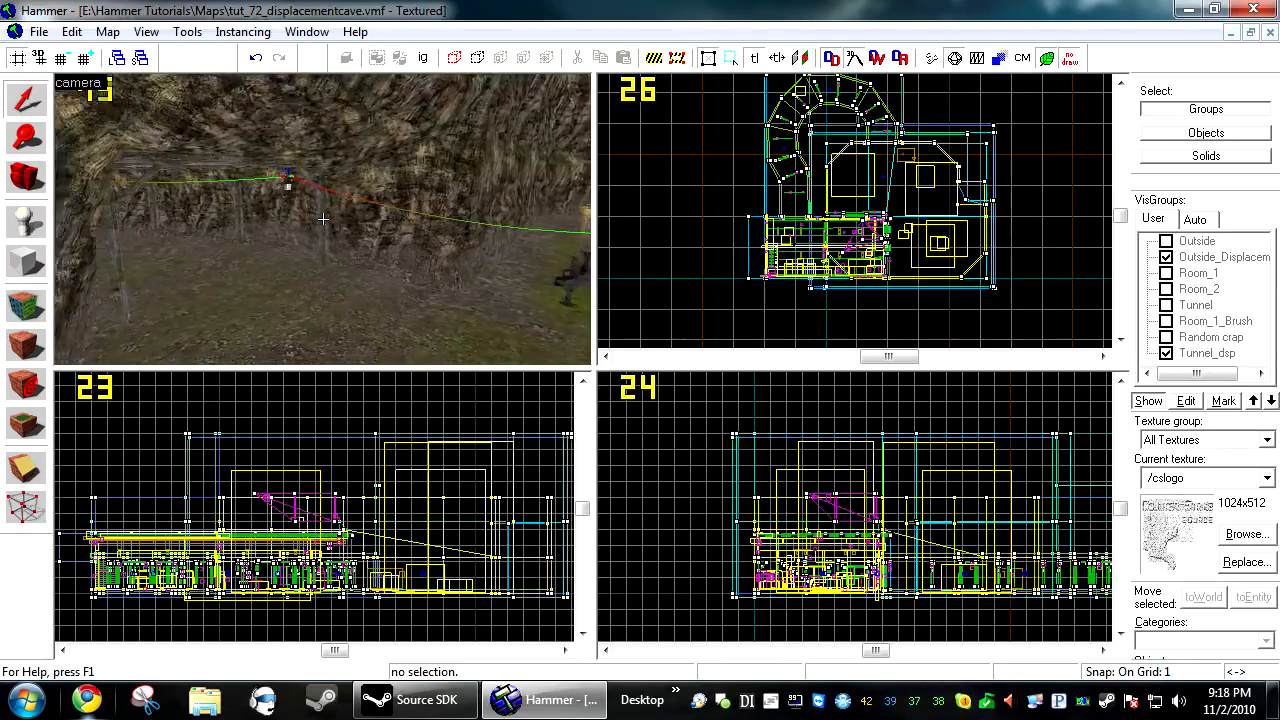
pyautogui.press('w')
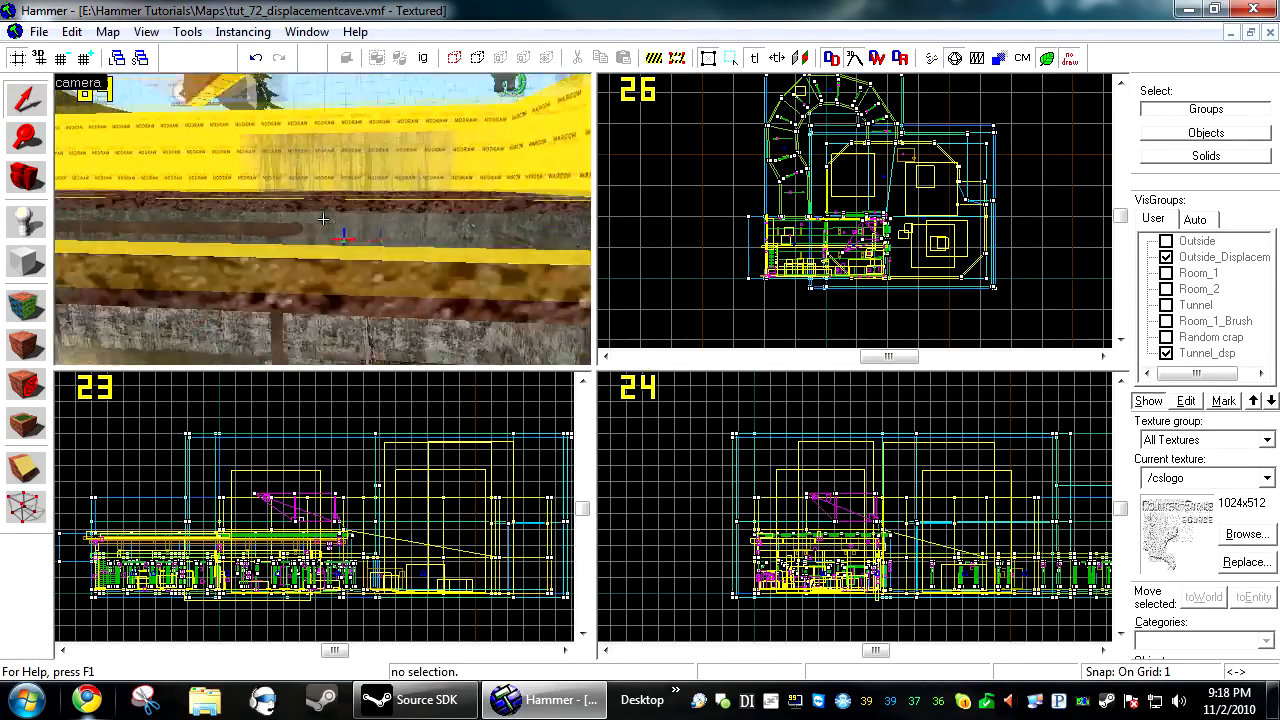
pyautogui.press('w')
pyautogui.press('z')
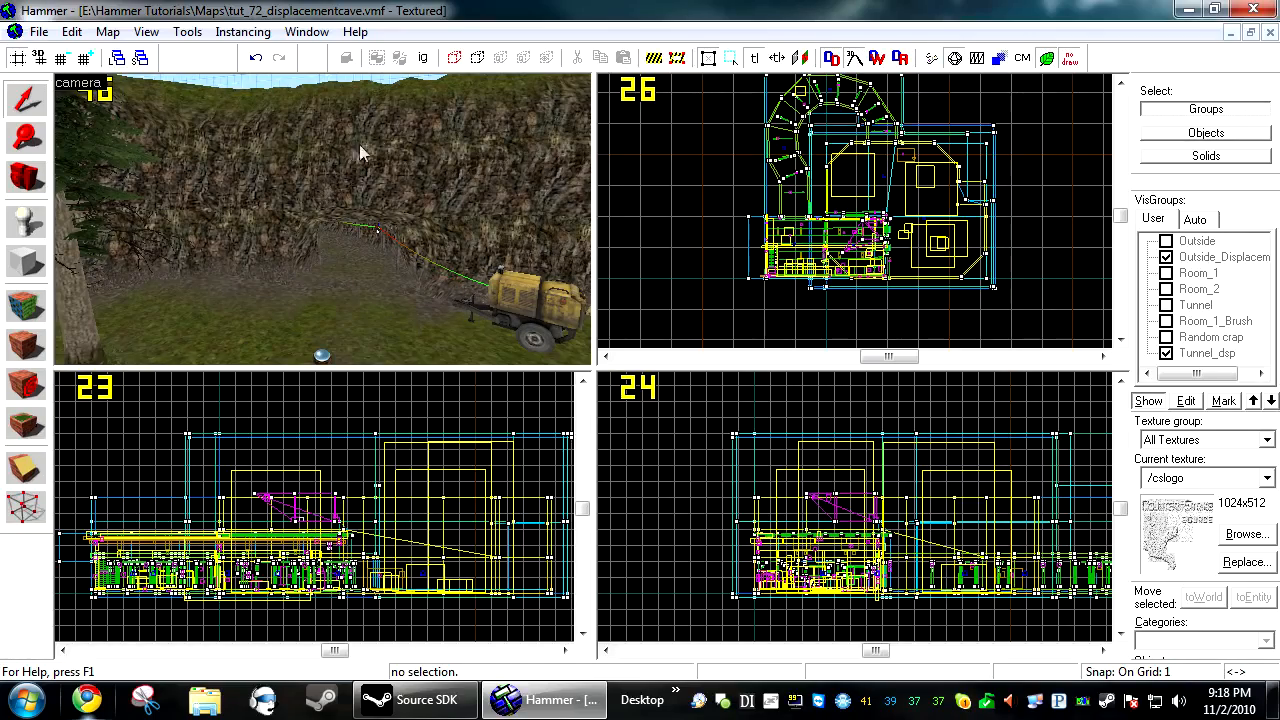
pyautogui.press('w')
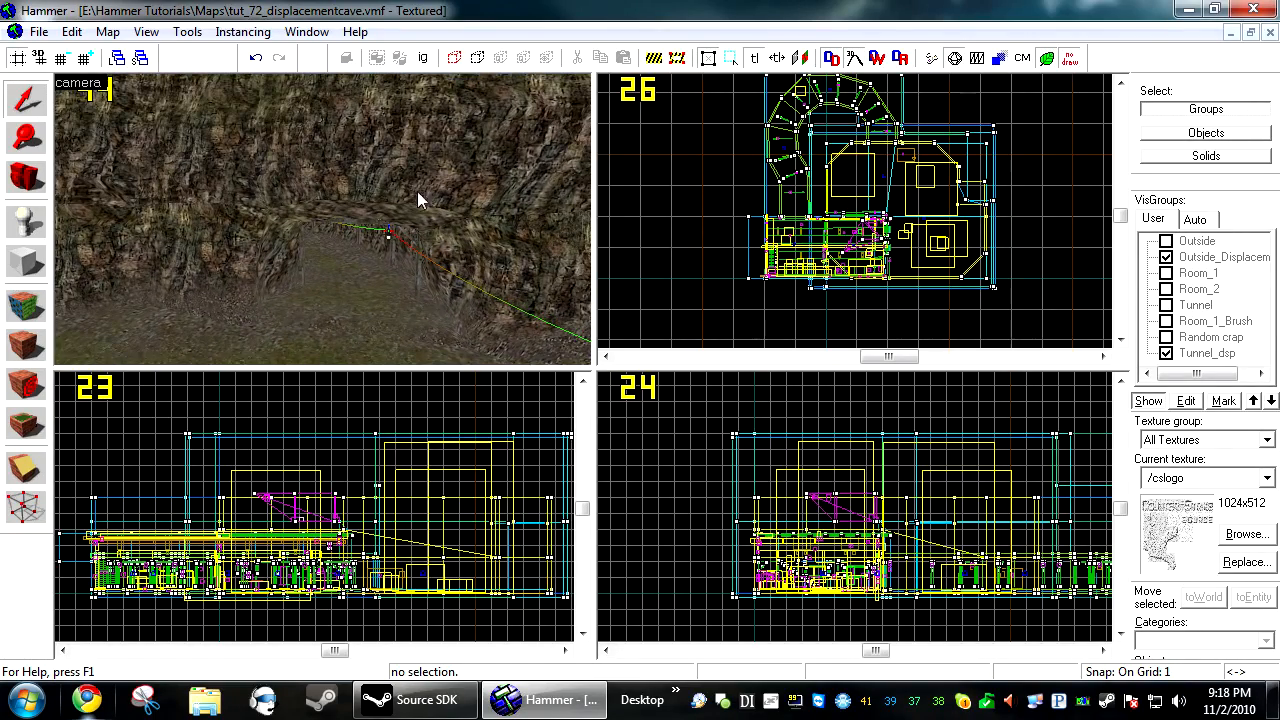
# Clear the cliff displacement selection and show only the checked Outside_Displacem and Tunnel_dsp VisGroups
pyautogui.click(328, 207)
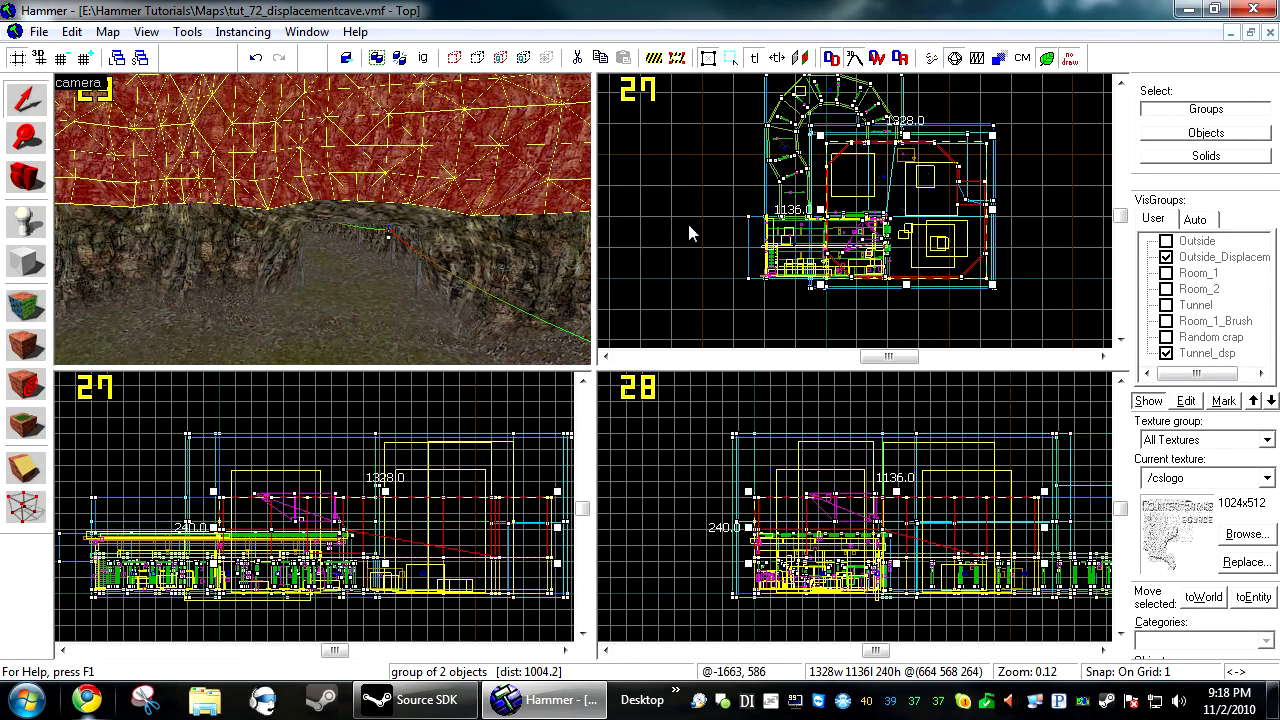
pyautogui.click(905, 210)
pyautogui.scroll(-1, 905, 210)
pyautogui.scroll(3, 905, 210)
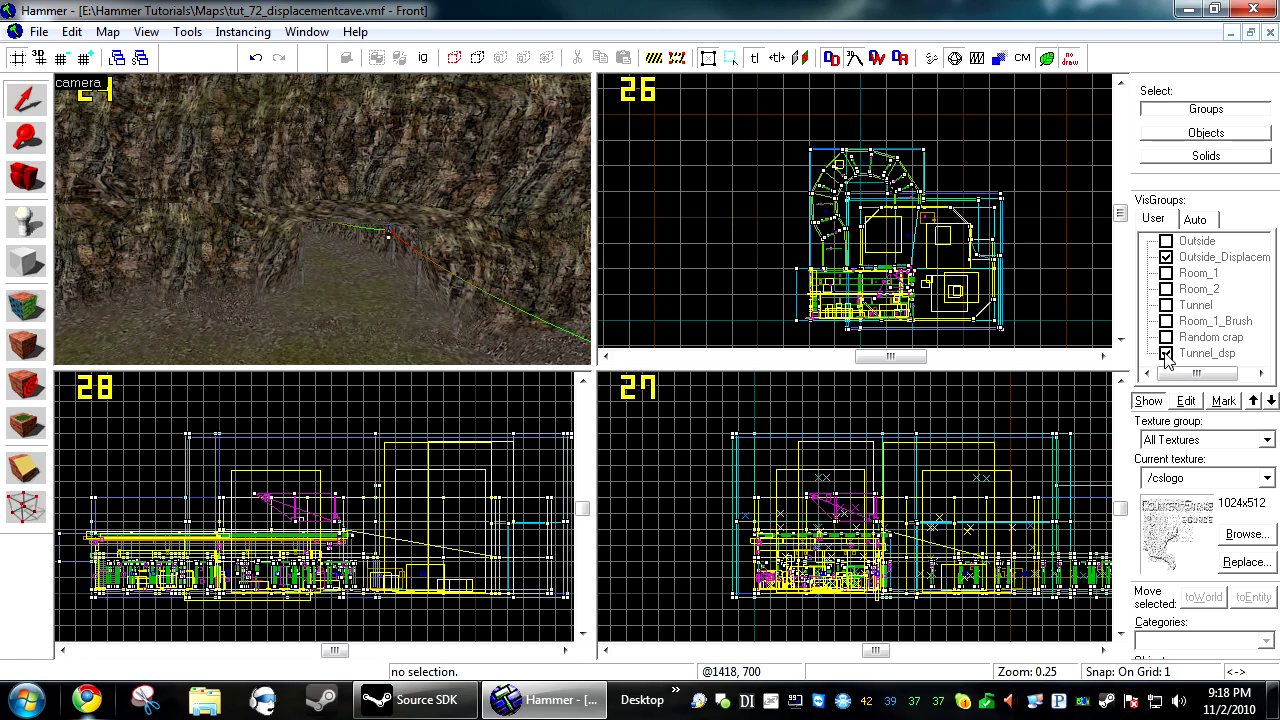
pyautogui.click(1163, 407)
# Examine the isolated terrain and tunnel displacements in 3D and, with displacement drawing temporarily enabled, in the 2D views
pyautogui.press('z')
pyautogui.press('s')
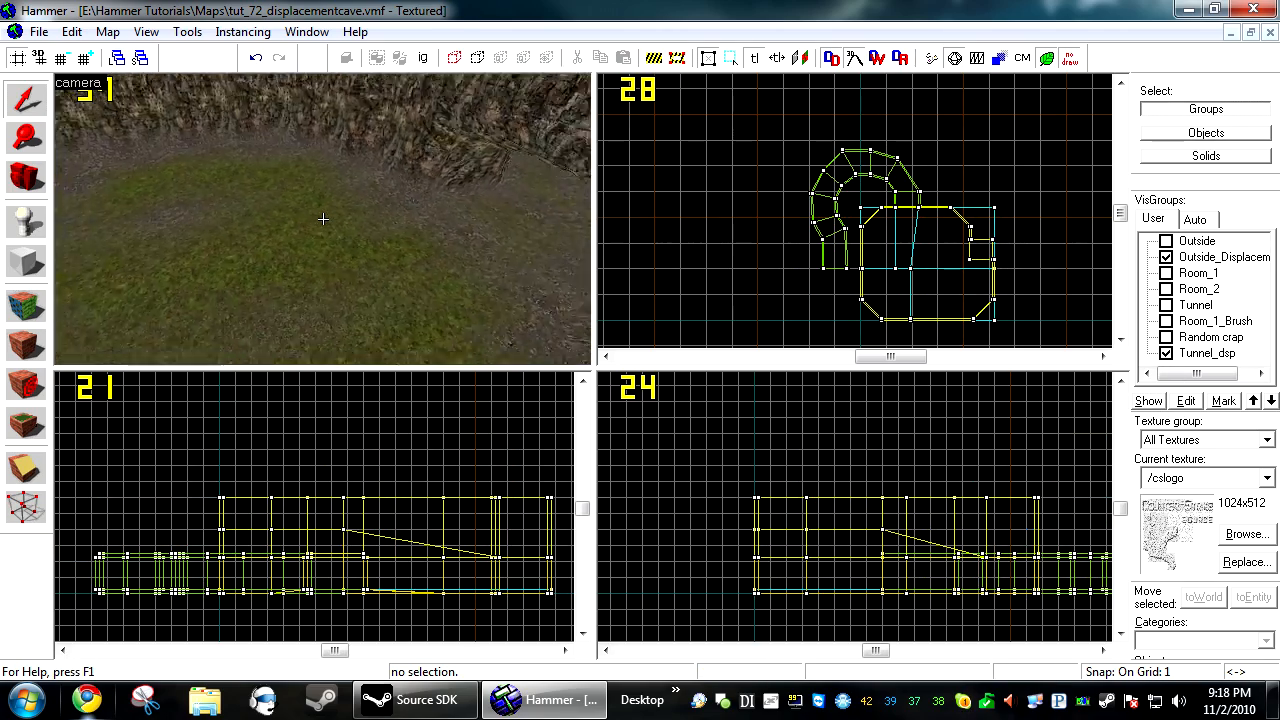
pyautogui.press('w')
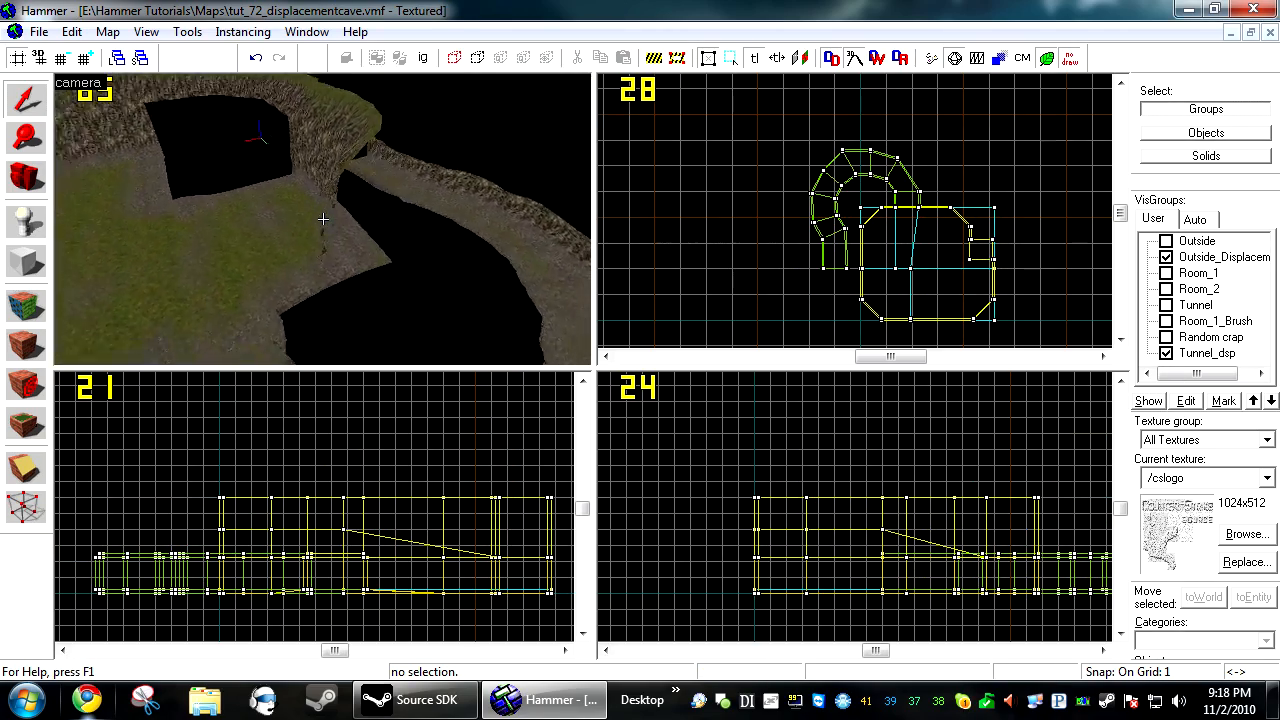
pyautogui.press('s')
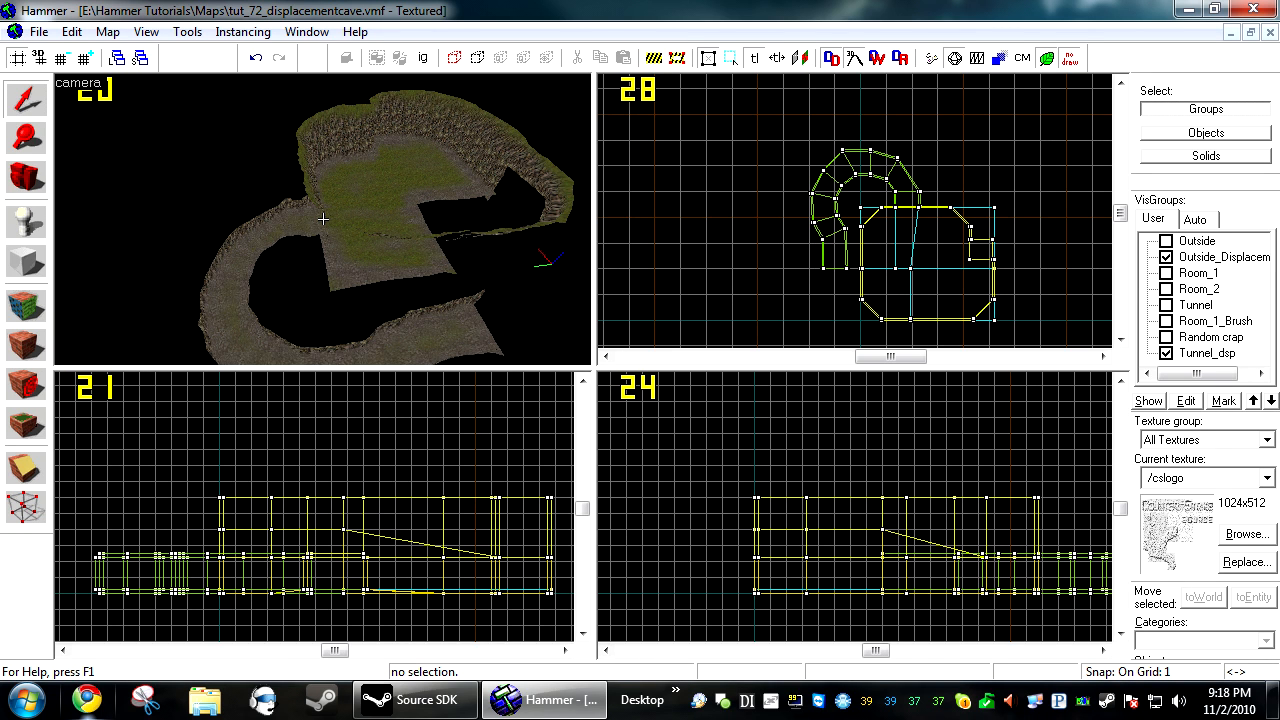
pyautogui.scroll(4, 1007, 600)
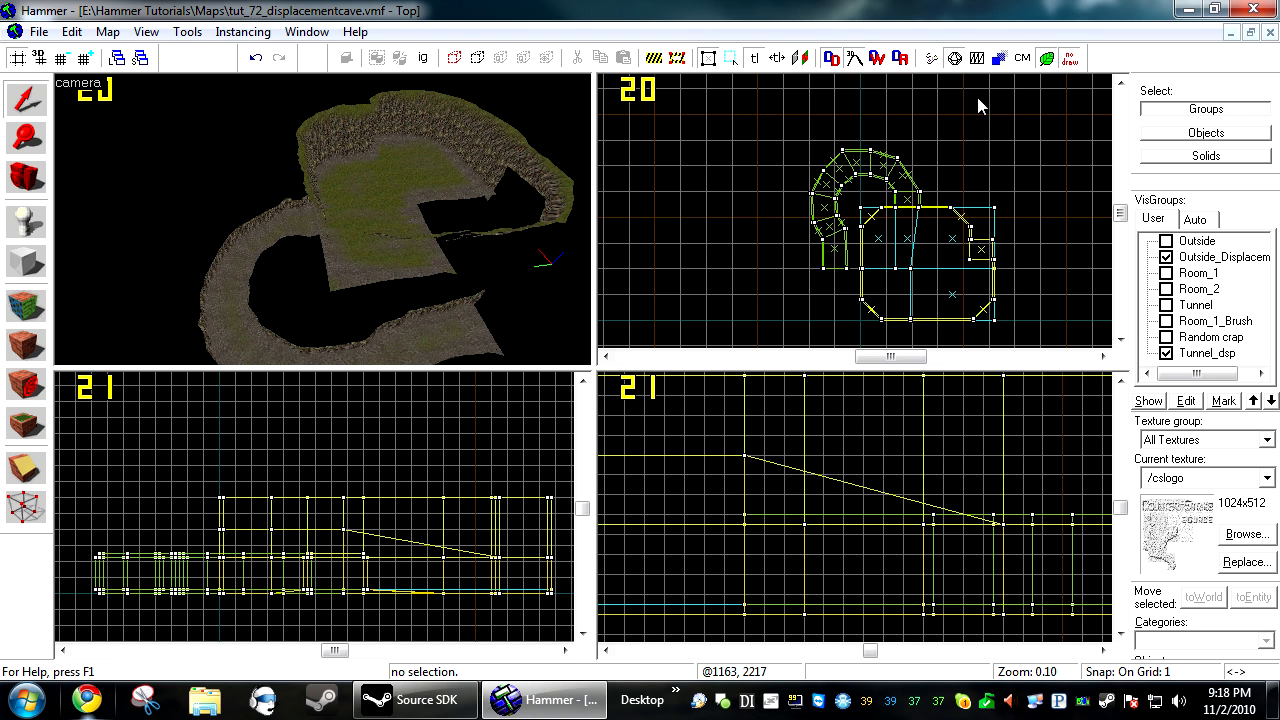
pyautogui.click(977, 59)
pyautogui.scroll(14, 988, 480)
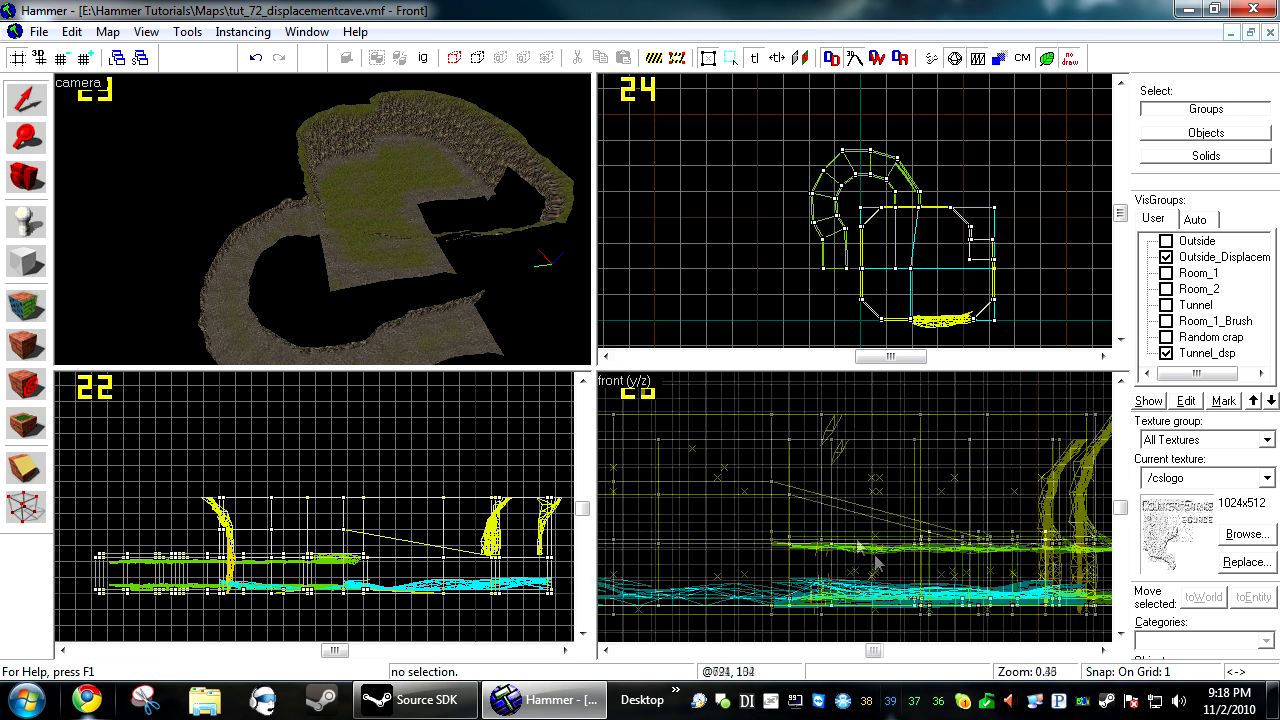
pyautogui.scroll(-5, 988, 482)
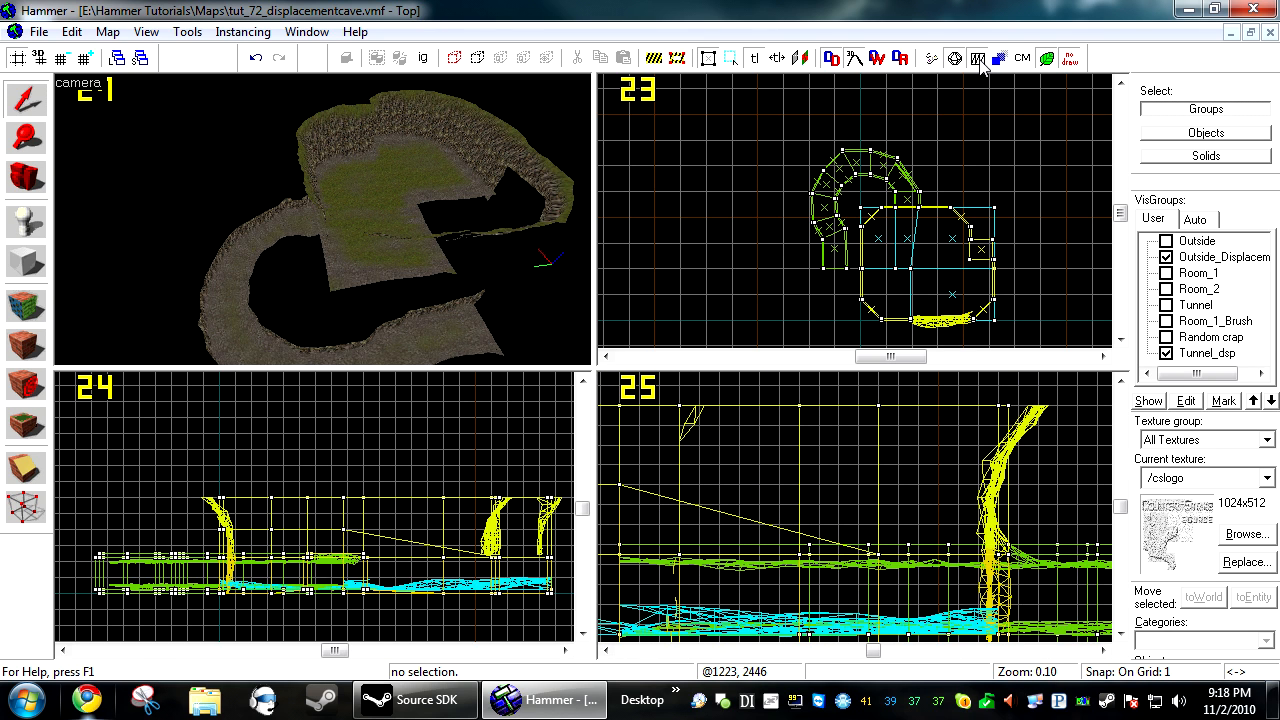
pyautogui.scroll(10, 858, 240)
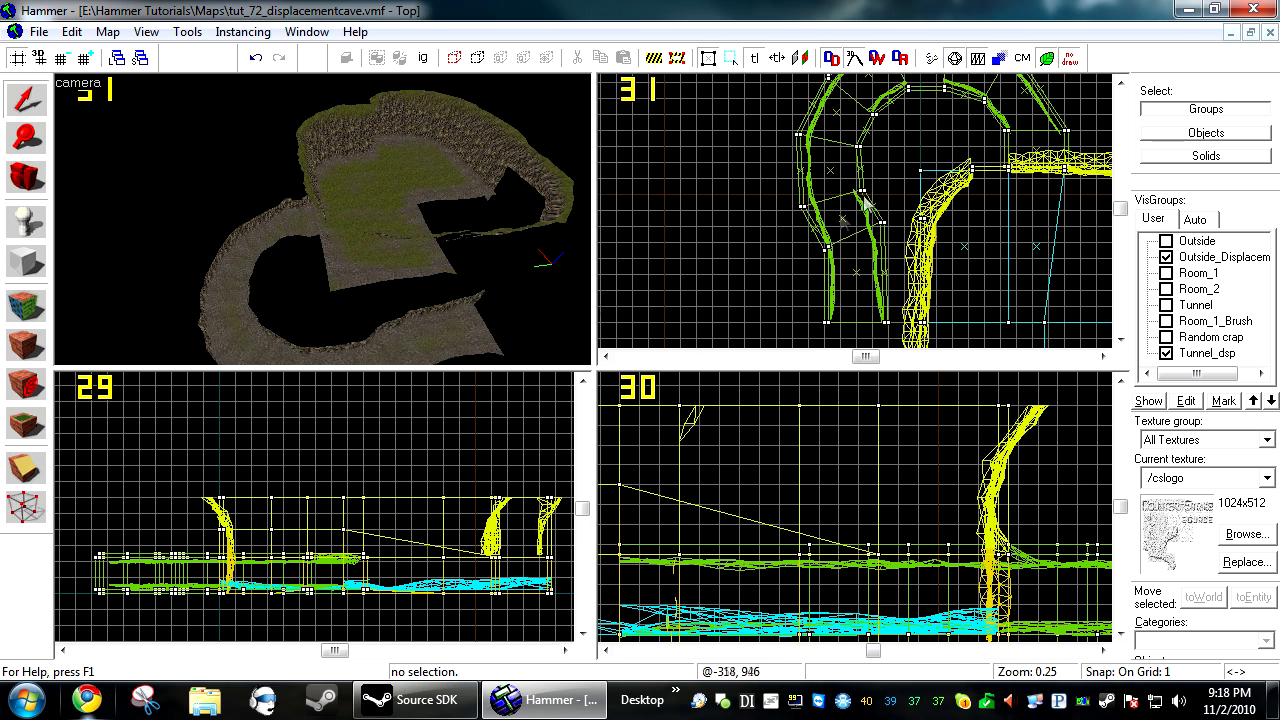
pyautogui.click(979, 58)
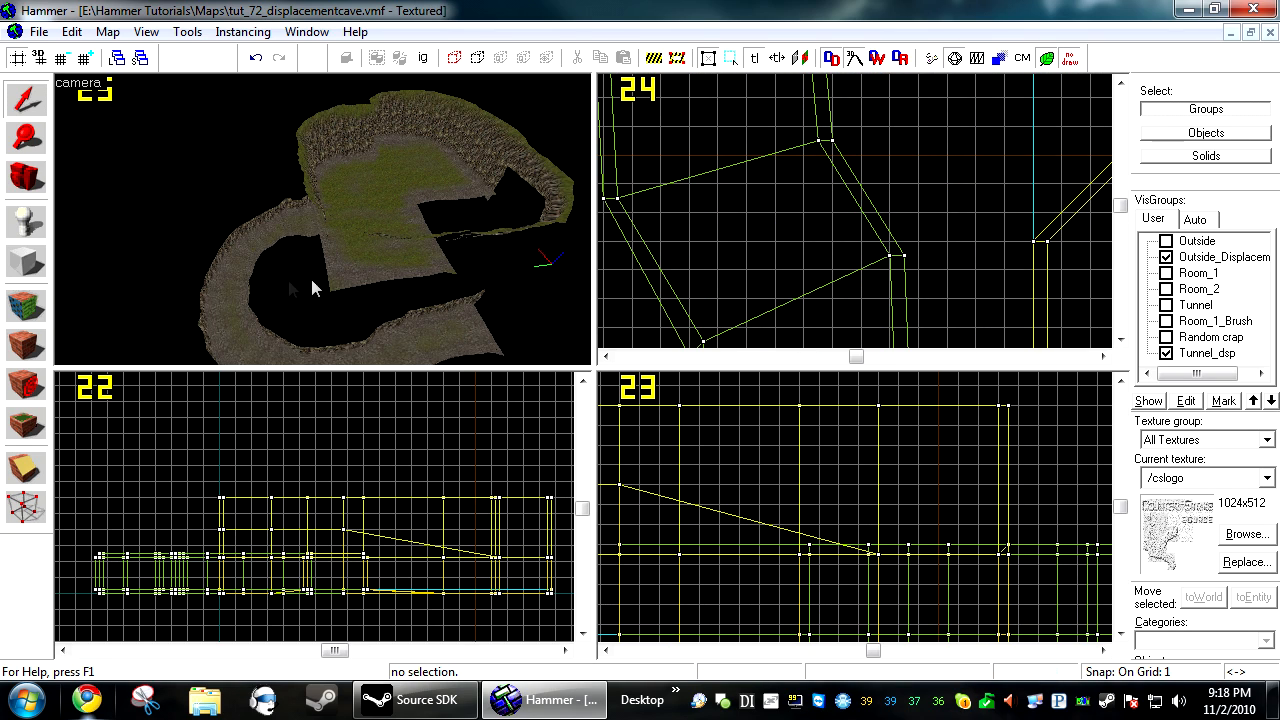
# Set the current texture to tools/toolsnodraw
pyautogui.press('w')
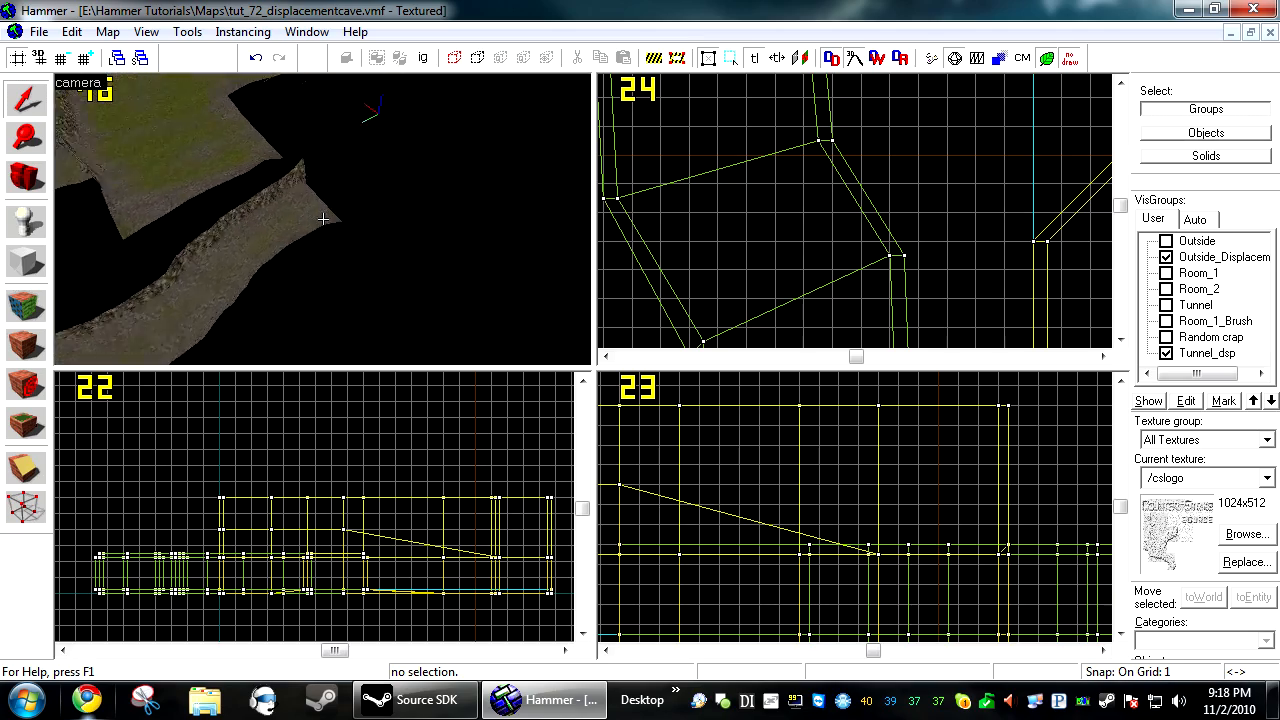
pyautogui.press('z')
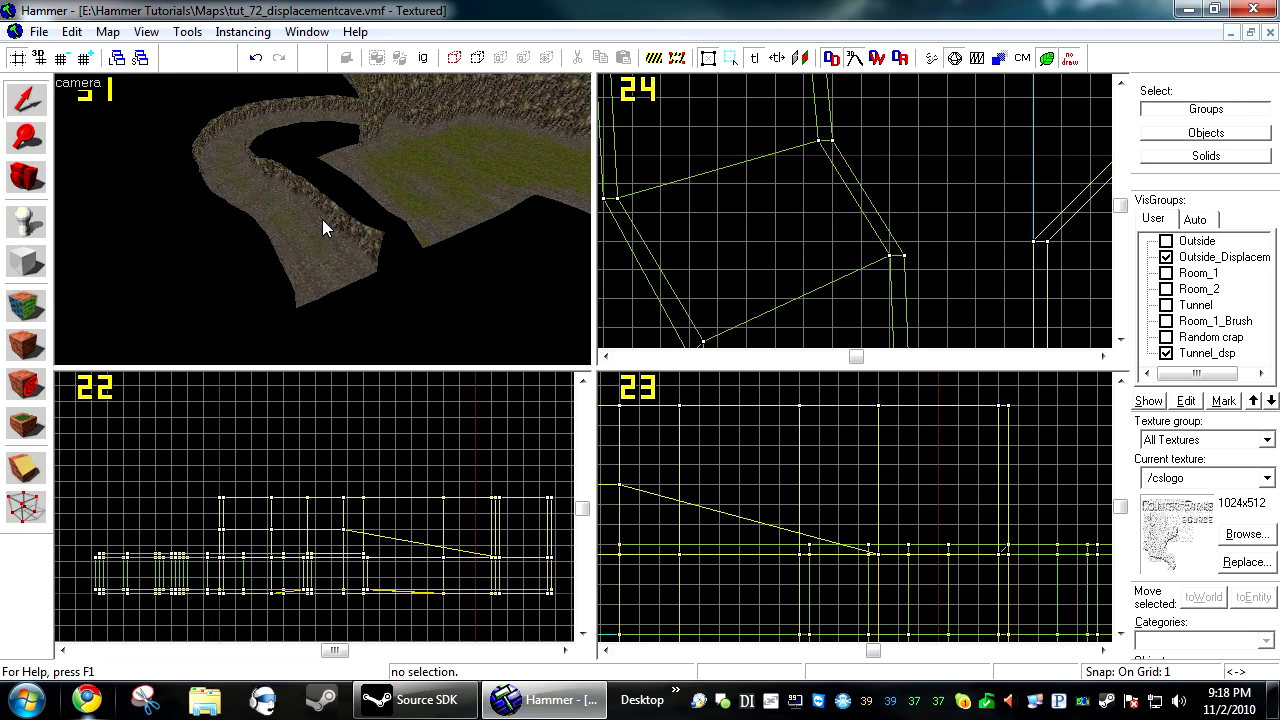
pyautogui.click(1244, 534)
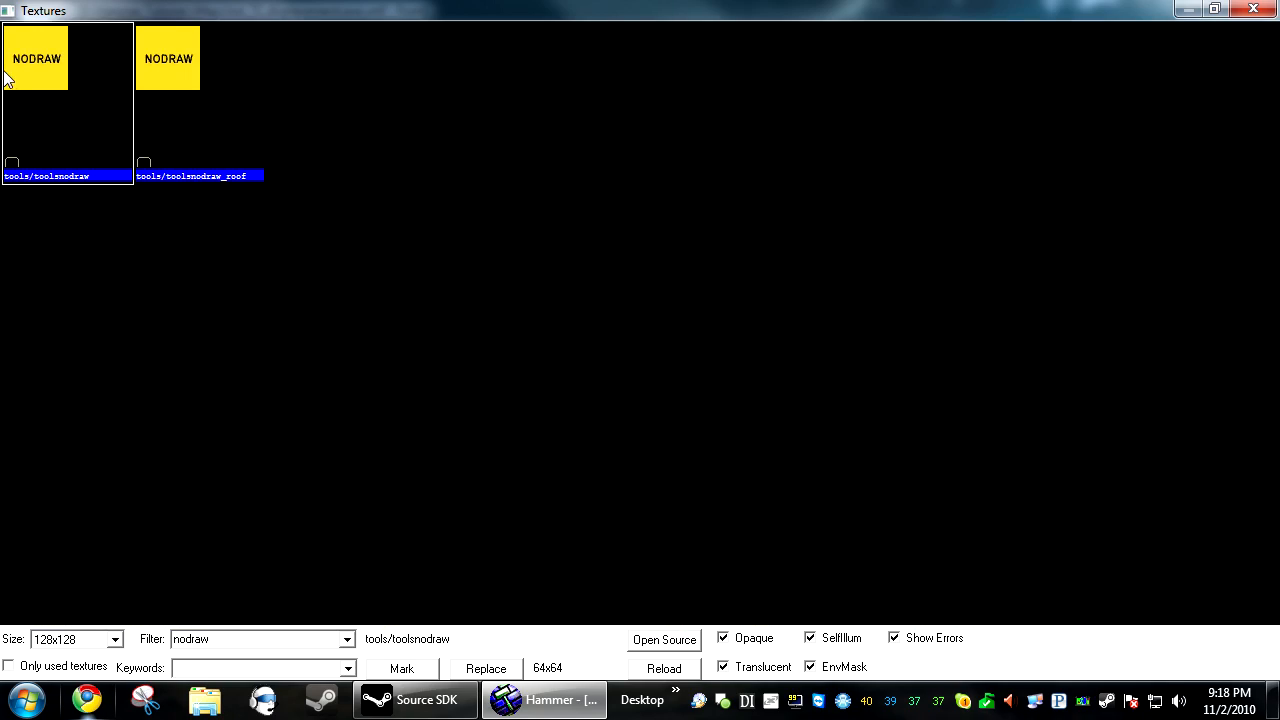
pyautogui.doubleClick(38, 88)
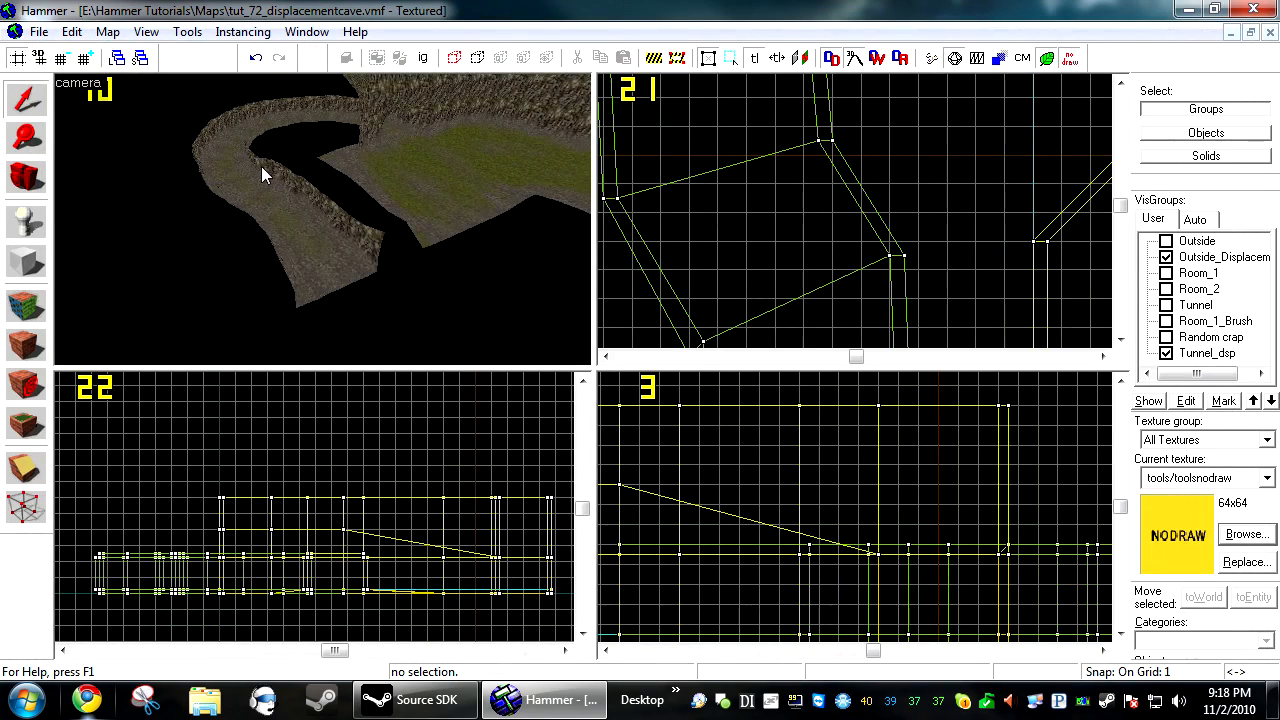
# Examine the tunnel's open end and walls, temporarily showing the hidden map geometry to see the adjoining room
pyautogui.press('z')
pyautogui.press('w')
pyautogui.press('s')
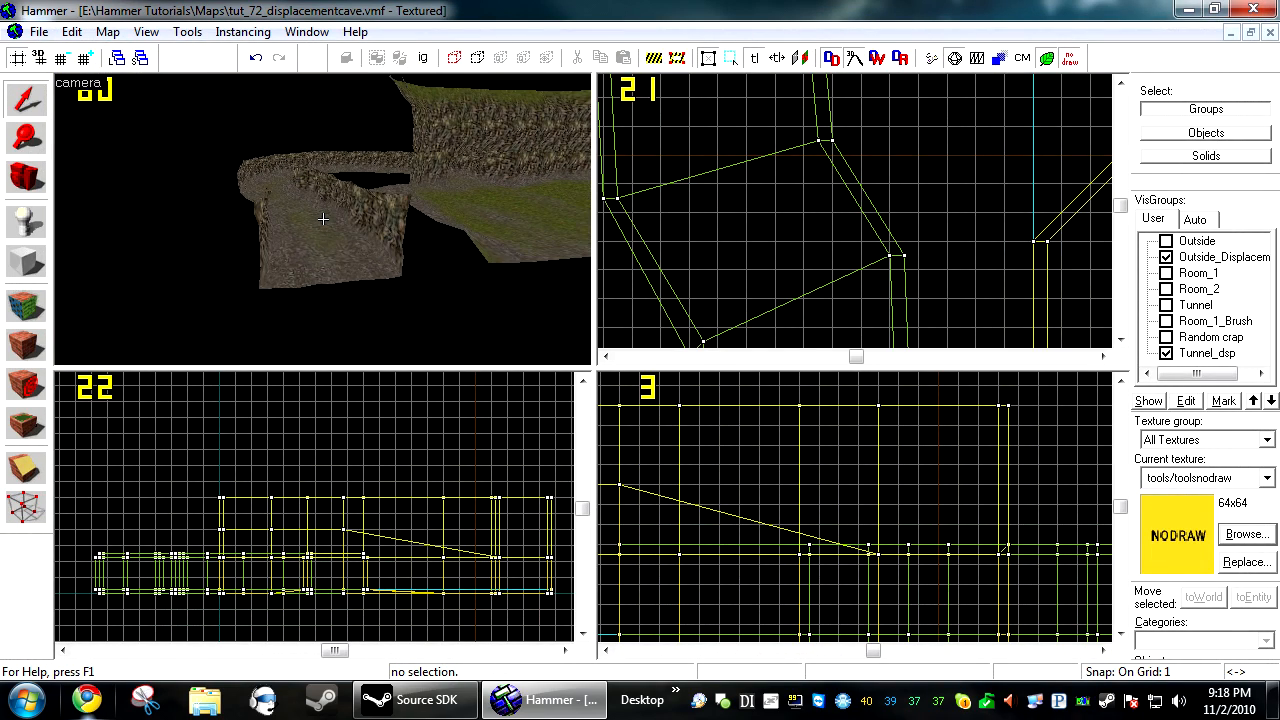
pyautogui.press('z')
pyautogui.press('w')
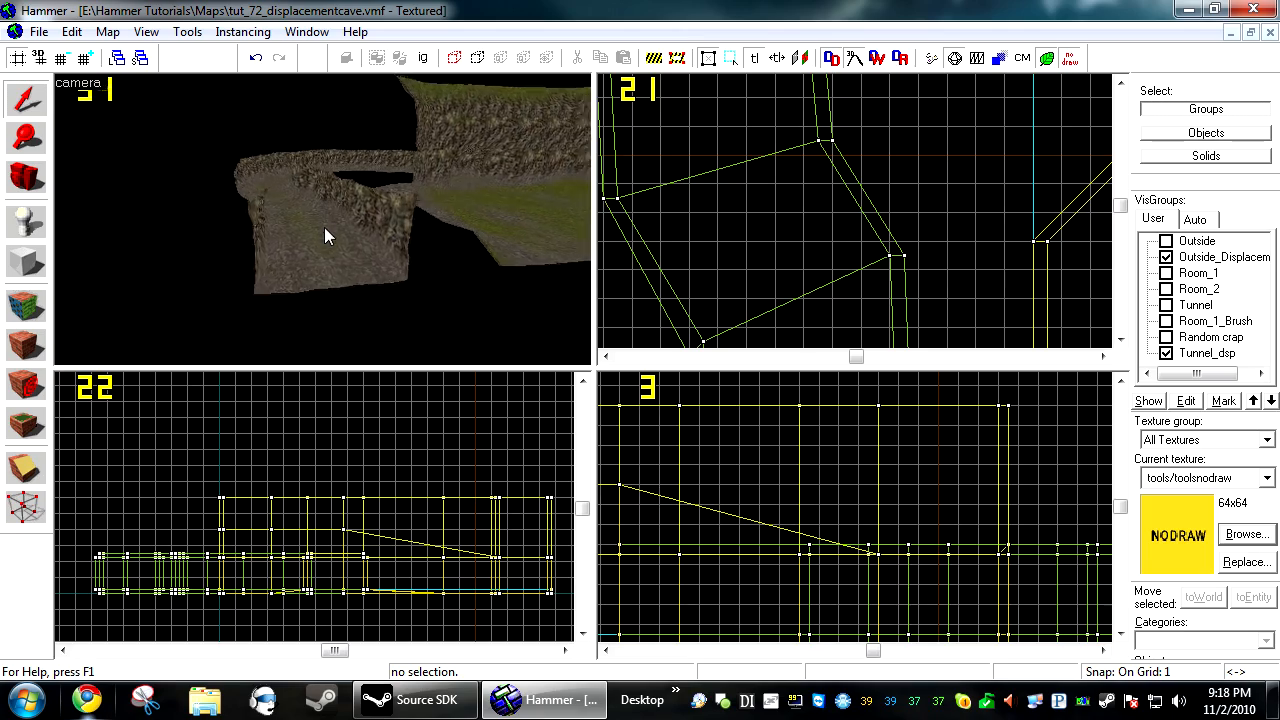
pyautogui.press('z')
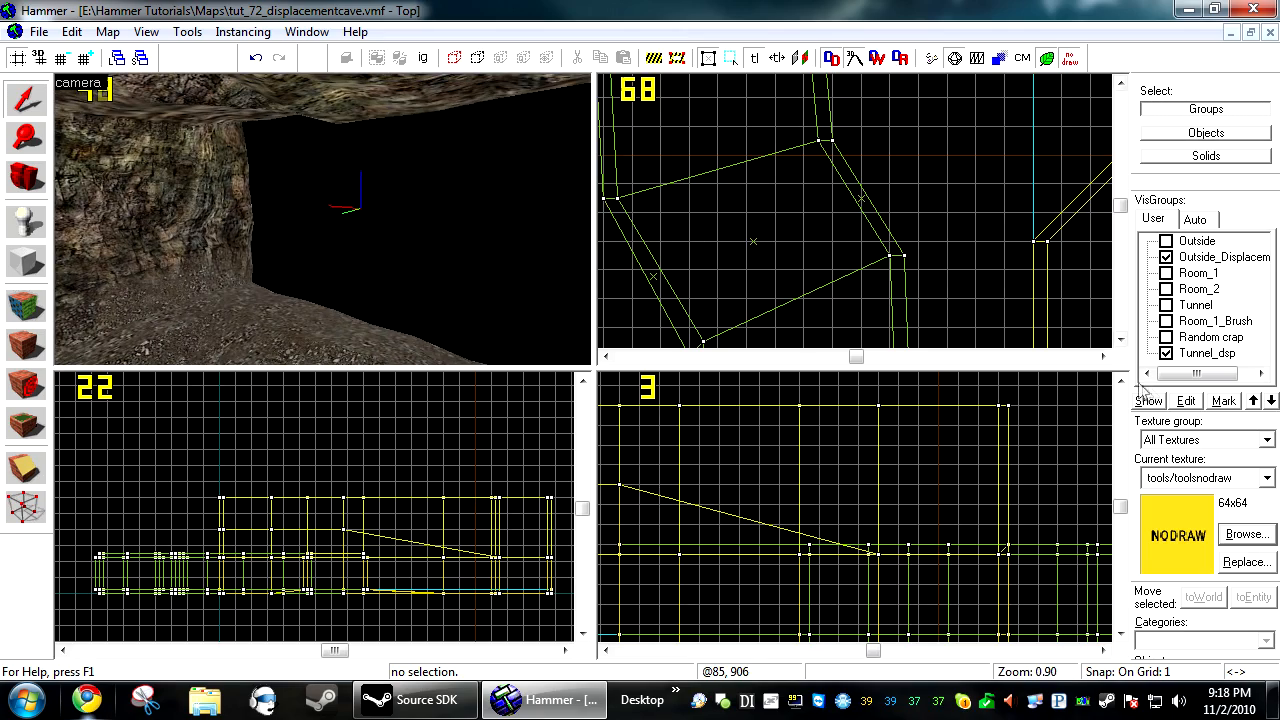
pyautogui.click(1158, 402)
pyautogui.press('z')
pyautogui.press('w')
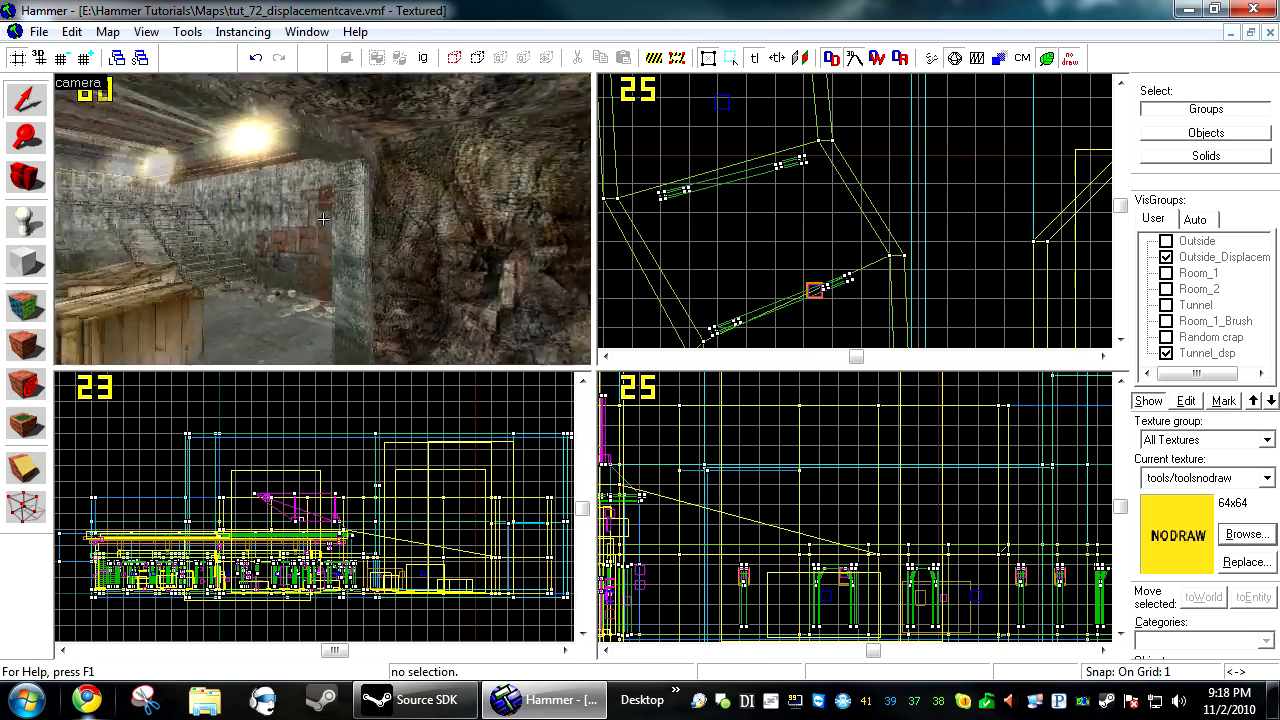
pyautogui.press('w')
pyautogui.press('z')
pyautogui.click(1148, 403)
pyautogui.press('z')
pyautogui.press('w')
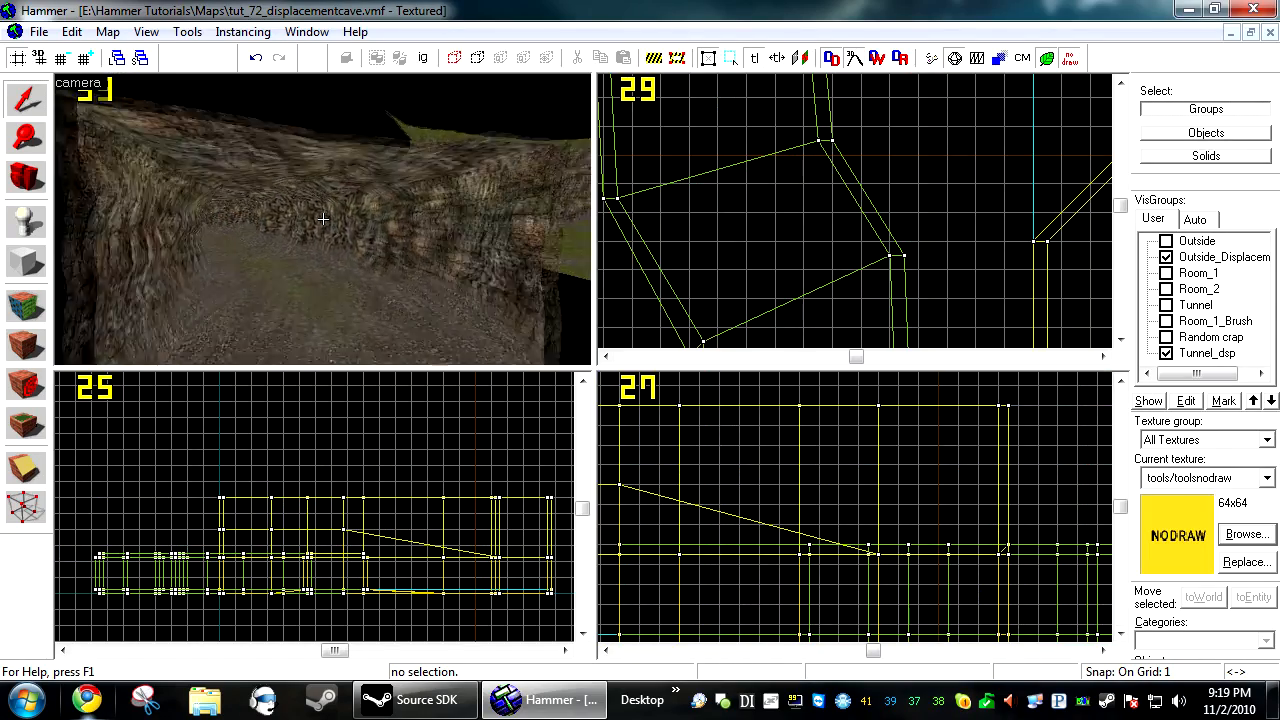
pyautogui.press('z')
# Hide the Outside_Displacem VisGroup so that only Tunnel_dsp is shown, with the Block tool active
pyautogui.scroll(-5, 968, 136)
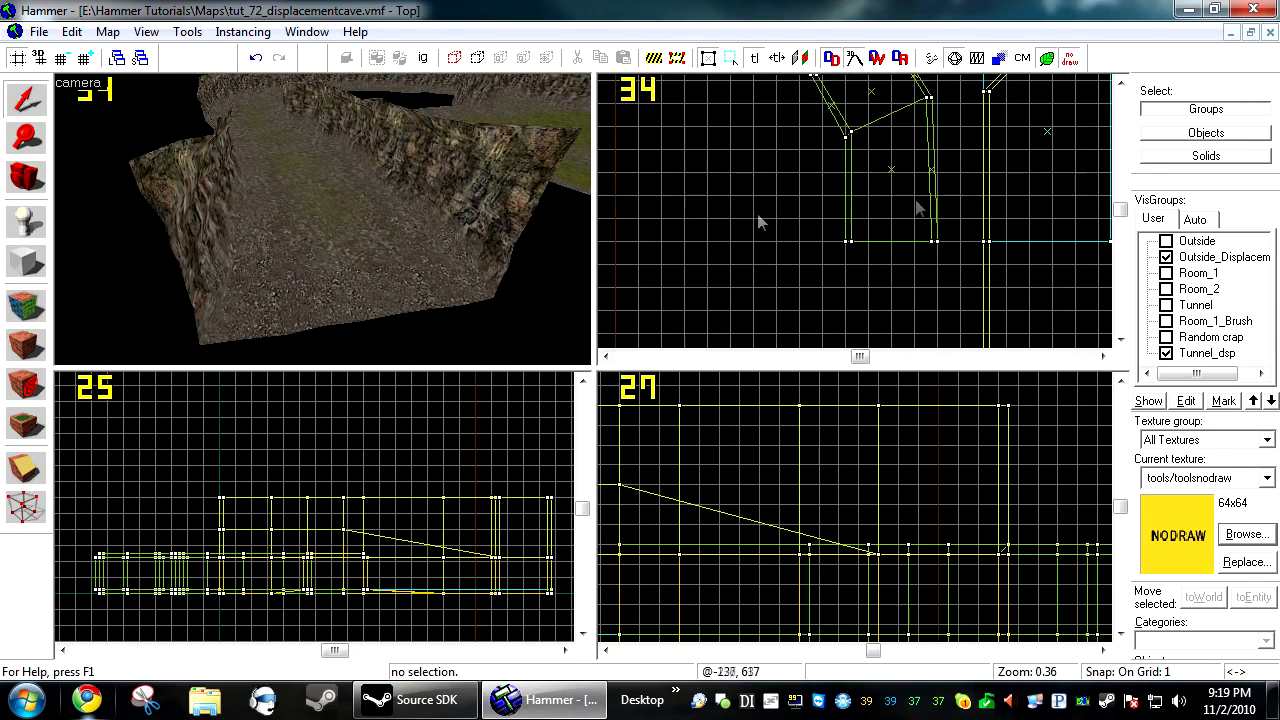
pyautogui.scroll(-6, 844, 483)
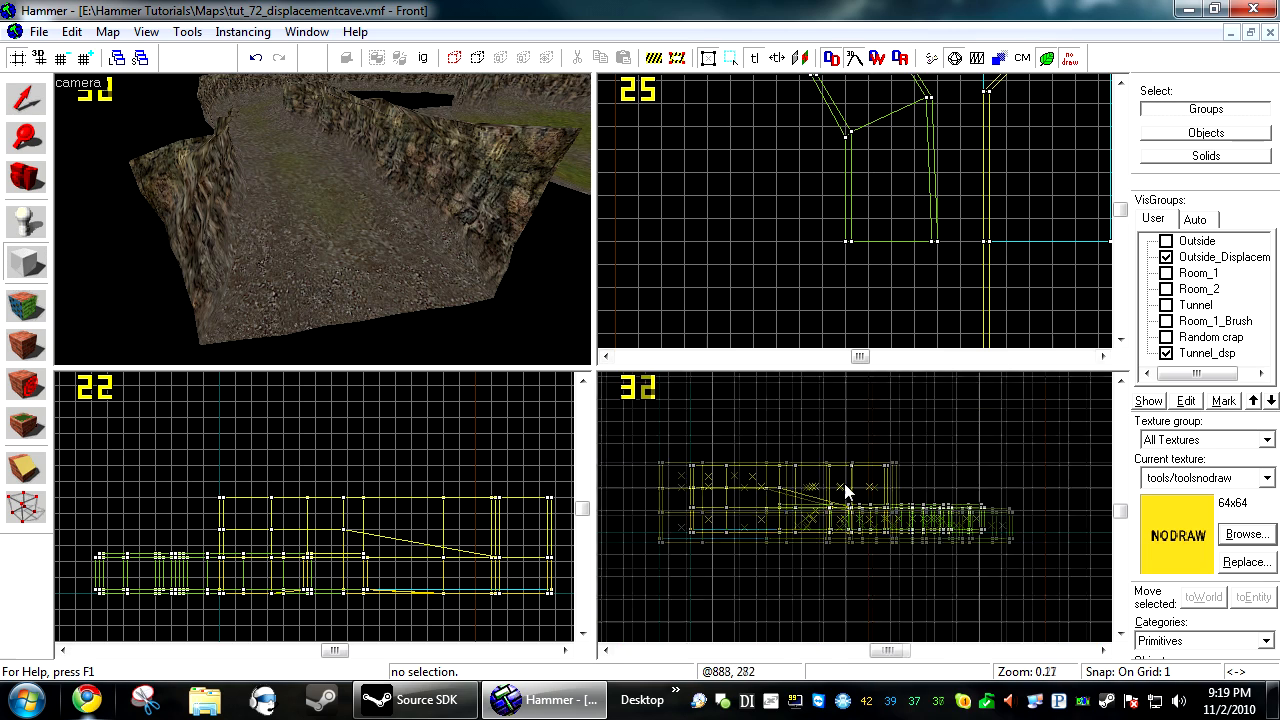
pyautogui.click(1166, 257)
pyautogui.scroll(-2, 784, 544)
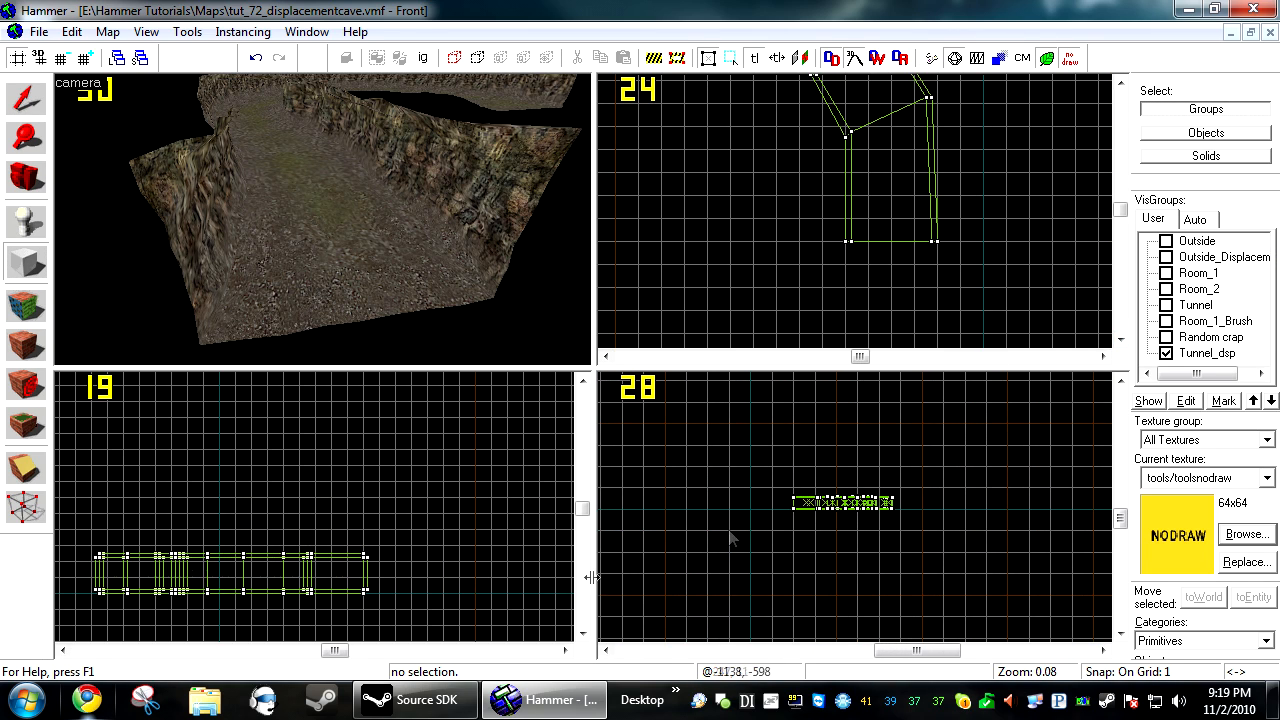
# Draw a block with a 16 × 16 unit cross-section at the tunnel floor's edge, with grid size 8 and snapping off
pyautogui.scroll(-4, 214, 563)
pyautogui.scroll(6, 169, 537)
pyautogui.scroll(12, 169, 537)
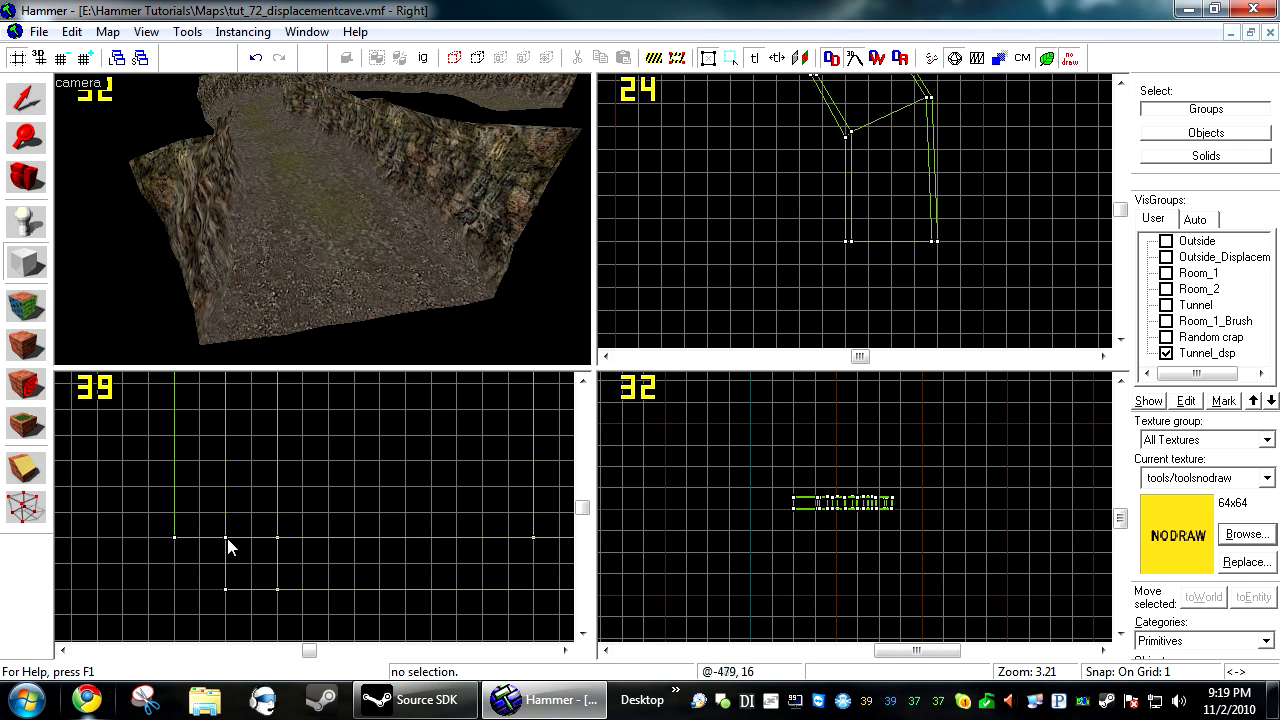
pyautogui.moveTo(284, 587); pyautogui.dragTo(252, 564)
pyautogui.hotkey('shift', 'w')
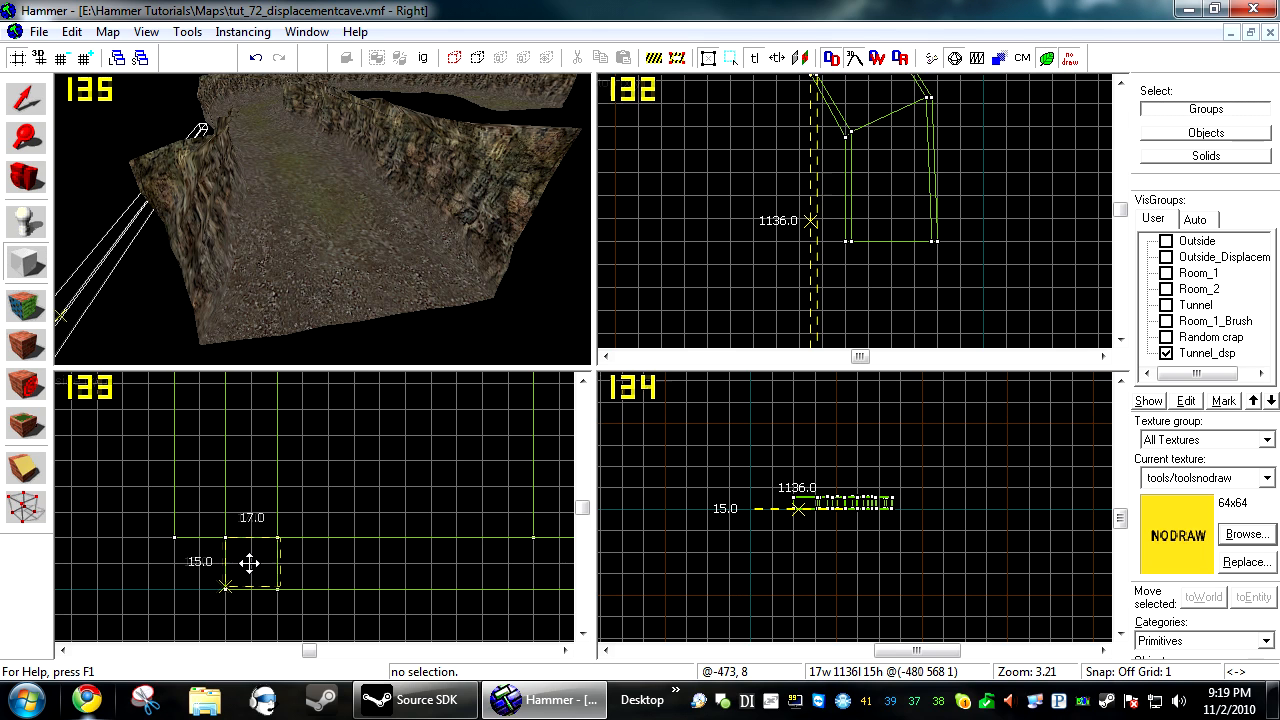
pyautogui.scroll(5, 255, 576)
pyautogui.press(']')
pyautogui.press(']')
pyautogui.press(']')
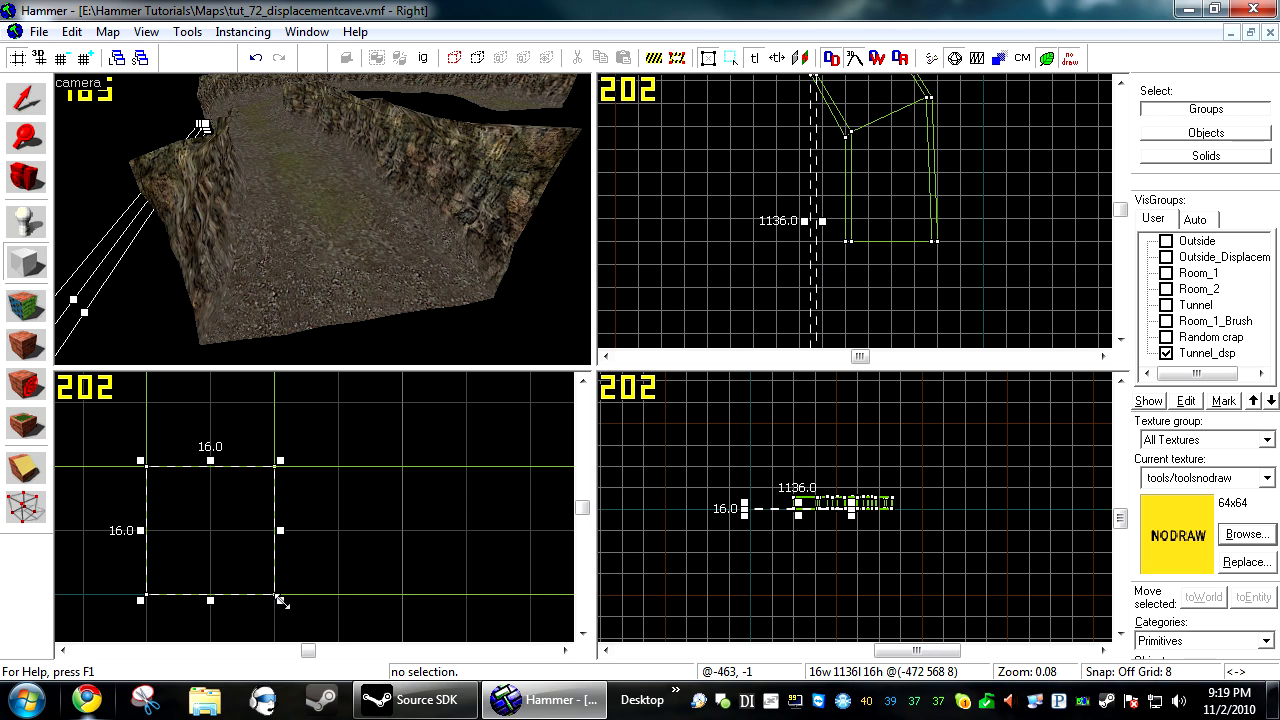
# Size the block to 224 × 190 × 16 units beneath the tunnel's straight first section and create it as a floor brush
pyautogui.scroll(-4, 862, 215)
pyautogui.moveTo(851, 291); pyautogui.dragTo(882, 222)
pyautogui.scroll(9, 868, 200)
pyautogui.scroll(2, 958, 302)
pyautogui.scroll(-7, 929, 271)
pyautogui.scroll(8, 882, 230)
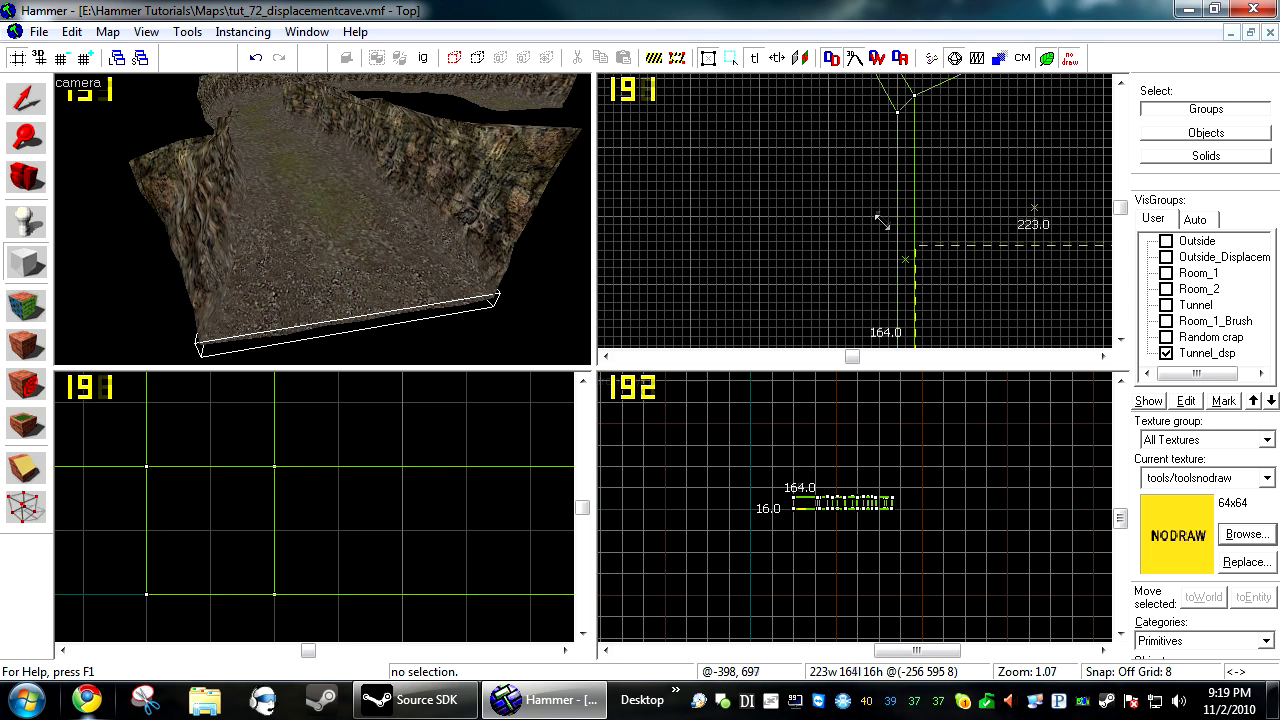
pyautogui.press('s')
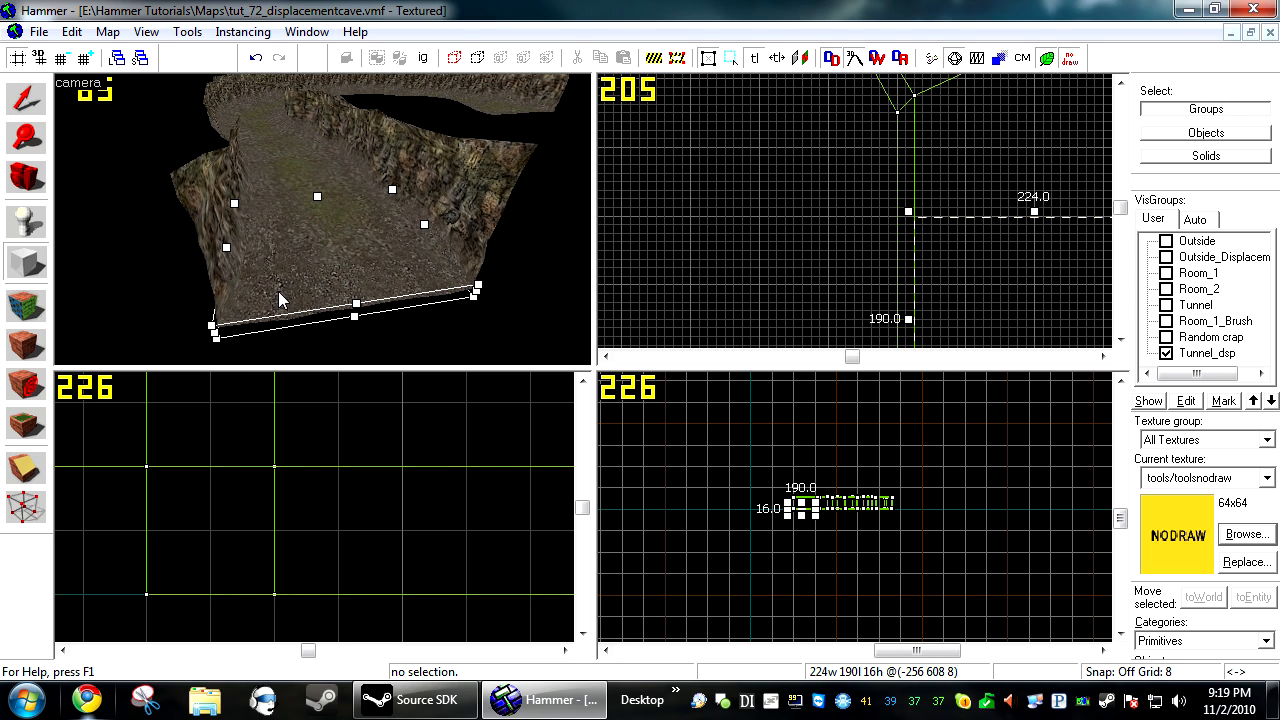
pyautogui.press('Return')
# Place a copy of the nodraw floor brush above the first tunnel section as its ceiling
pyautogui.press('a')
pyautogui.press('w')
pyautogui.click(29, 105)
pyautogui.scroll(-6, 411, 551)
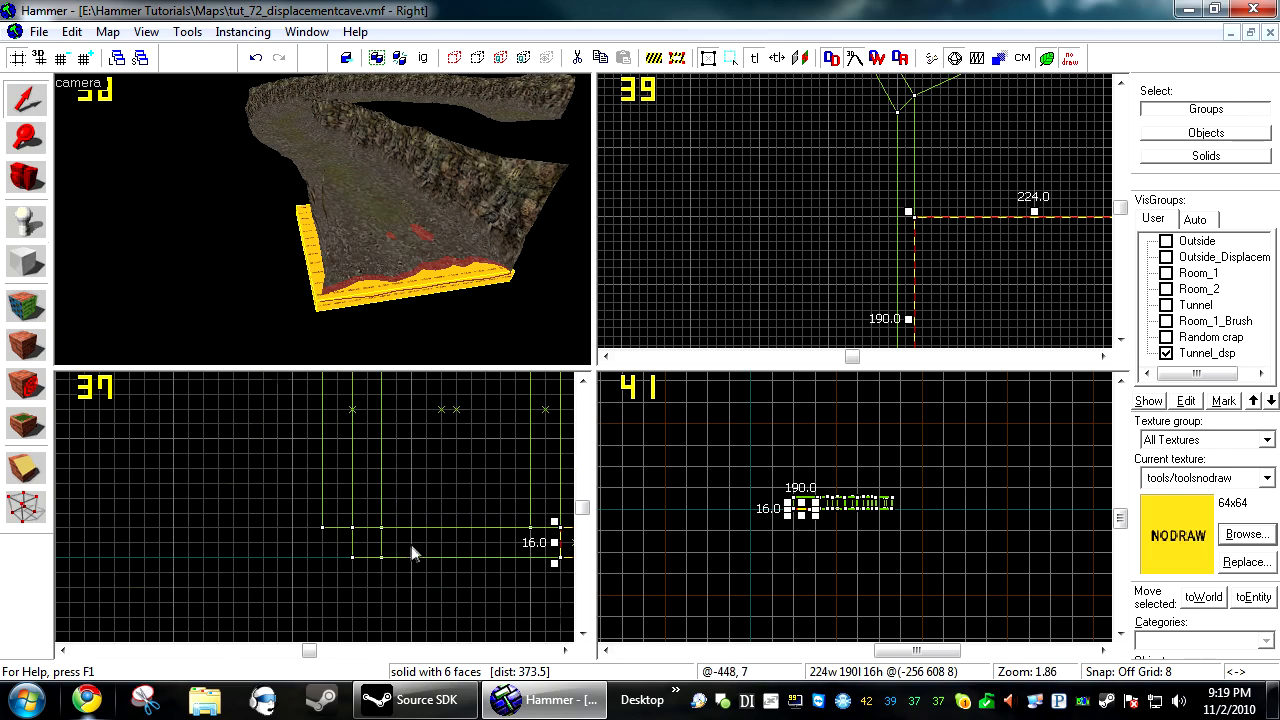
pyautogui.scroll(-3, 404, 558)
pyautogui.moveTo(404, 558); pyautogui.dragTo(390, 468)
pyautogui.scroll(8, 411, 454)
pyautogui.scroll(7, 389, 464)
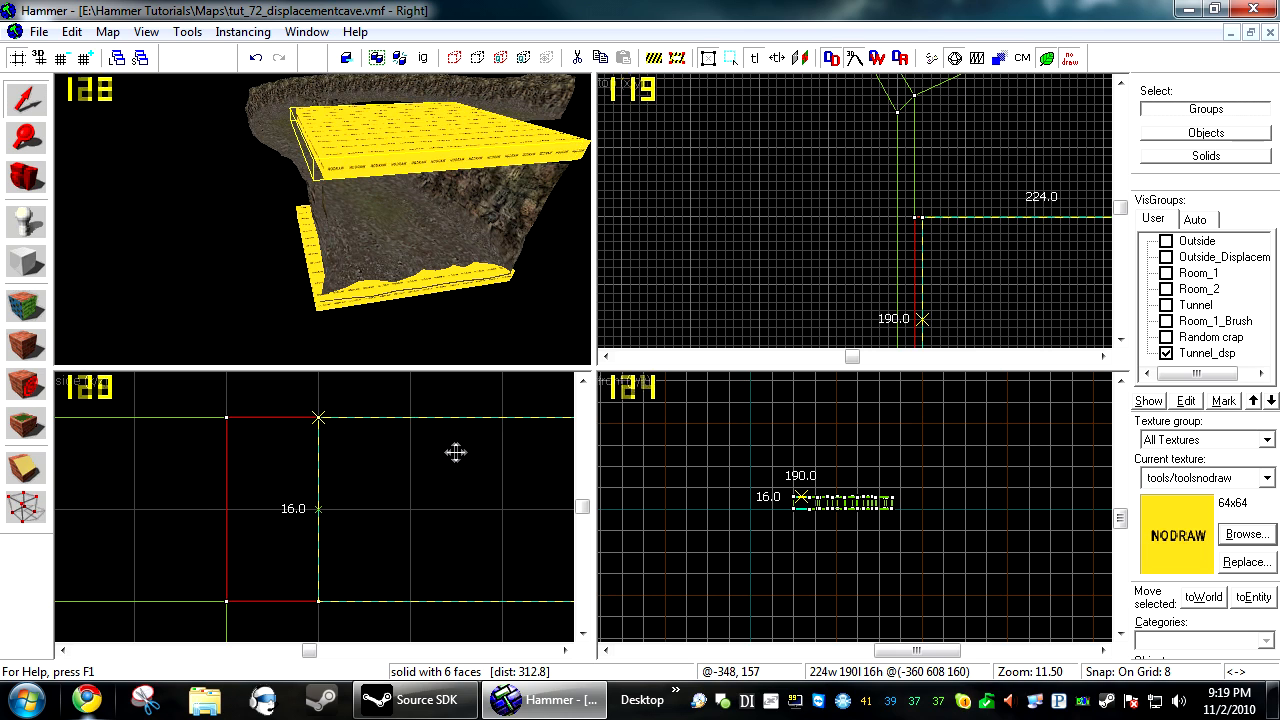
# Create a 16 × 190 × 128 unit nodraw wall brush along one side, between the floor and ceiling brushes
pyautogui.click(30, 264)
pyautogui.scroll(-9, 292, 488)
pyautogui.scroll(-6, 266, 534)
pyautogui.moveTo(281, 511); pyautogui.dragTo(261, 551)
pyautogui.press('Down')
pyautogui.scroll(5, 266, 535)
pyautogui.press('Return')
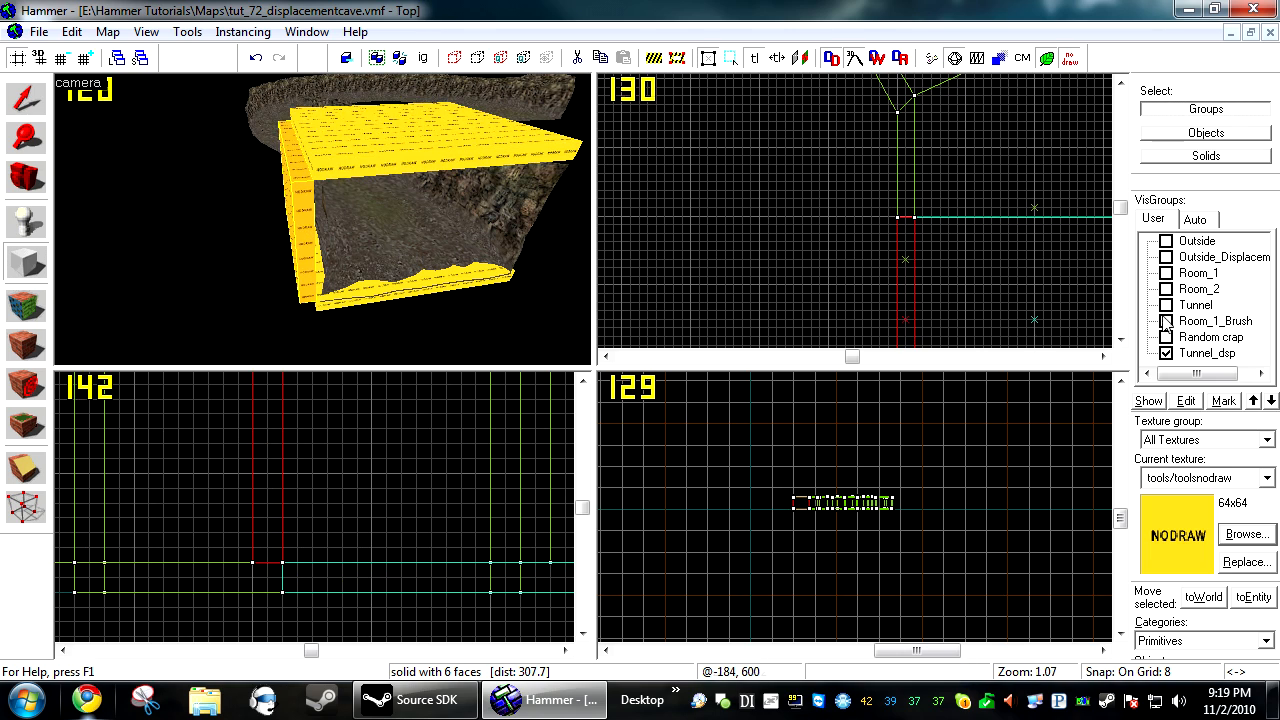
# Hide the Tunnel_dsp VisGroup and copy the wall brush to the opposite side, flush with the floor and ceiling edges
pyautogui.click(1165, 353)
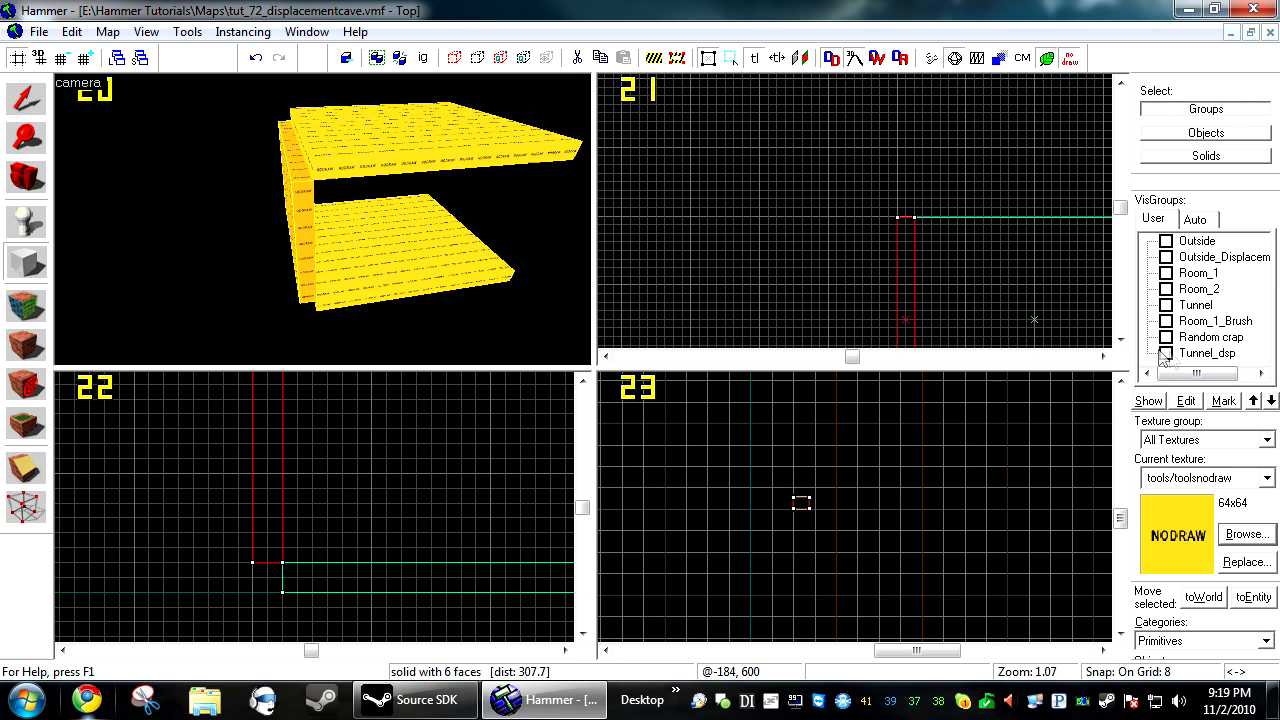
pyautogui.click(14, 100)
pyautogui.scroll(-2, 272, 527)
pyautogui.scroll(6, 373, 491)
pyautogui.keyDown('shift'); pyautogui.moveTo(274, 491); pyautogui.dragTo(391, 489); pyautogui.keyUp('shift')
pyautogui.press('z')
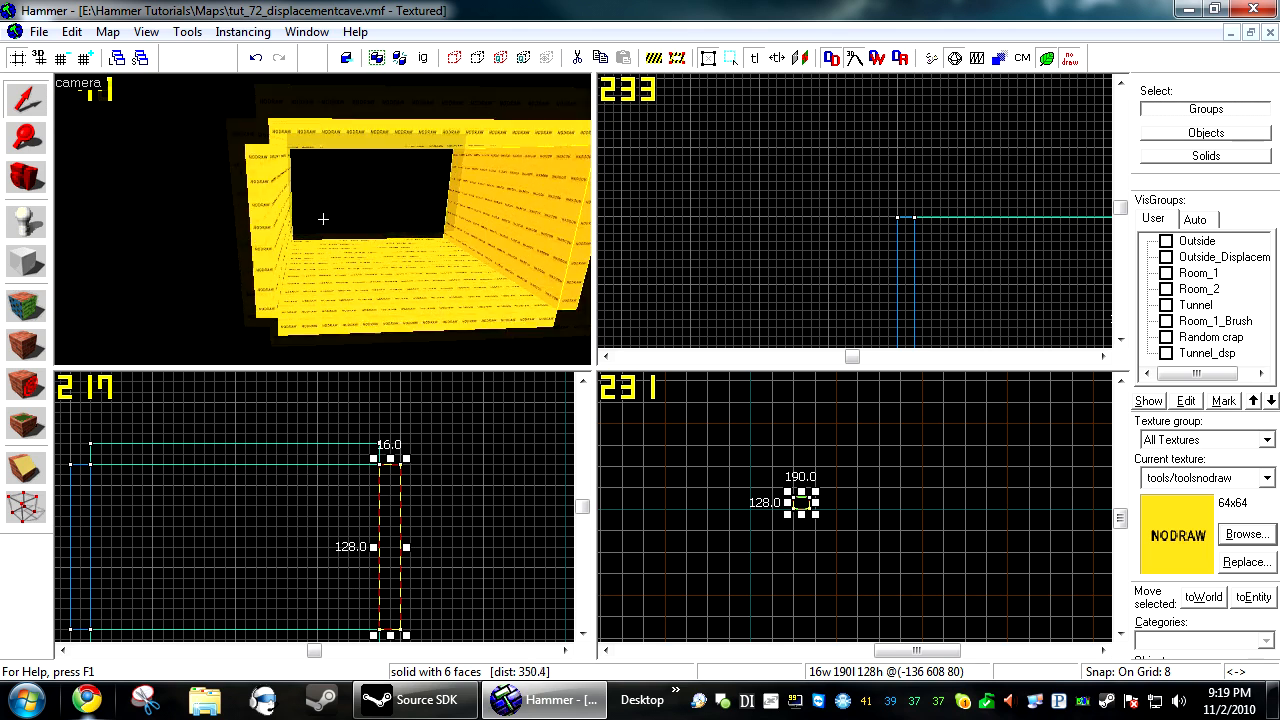
pyautogui.press('z')
pyautogui.click(329, 163)
pyautogui.moveTo(384, 453); pyautogui.dragTo(406, 453)
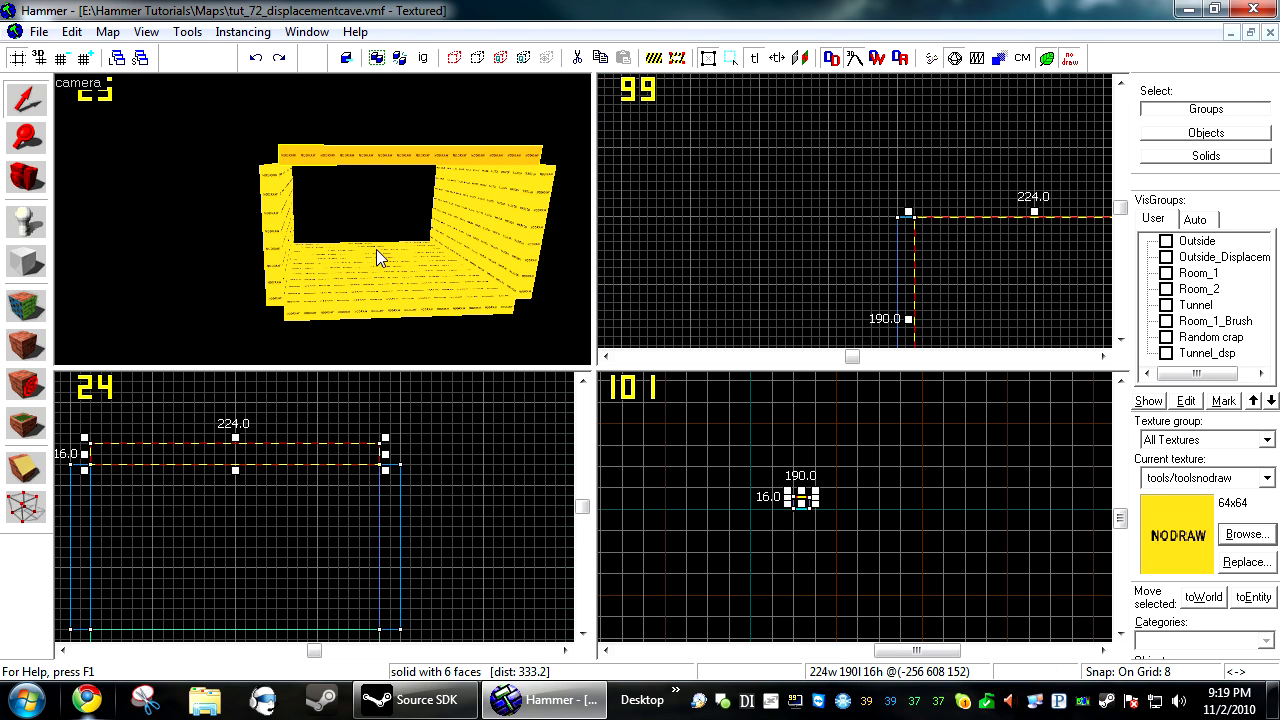
# Select the floor, ceiling and both wall brushes, extend their length to 191 units and group them
pyautogui.click(401, 286)
pyautogui.keyDown('ctrl'); pyautogui.click(500, 230); pyautogui.keyUp('ctrl')
pyautogui.keyDown('ctrl'); pyautogui.click(403, 166); pyautogui.keyUp('ctrl')
pyautogui.keyDown('ctrl'); pyautogui.click(265, 218); pyautogui.keyUp('ctrl')
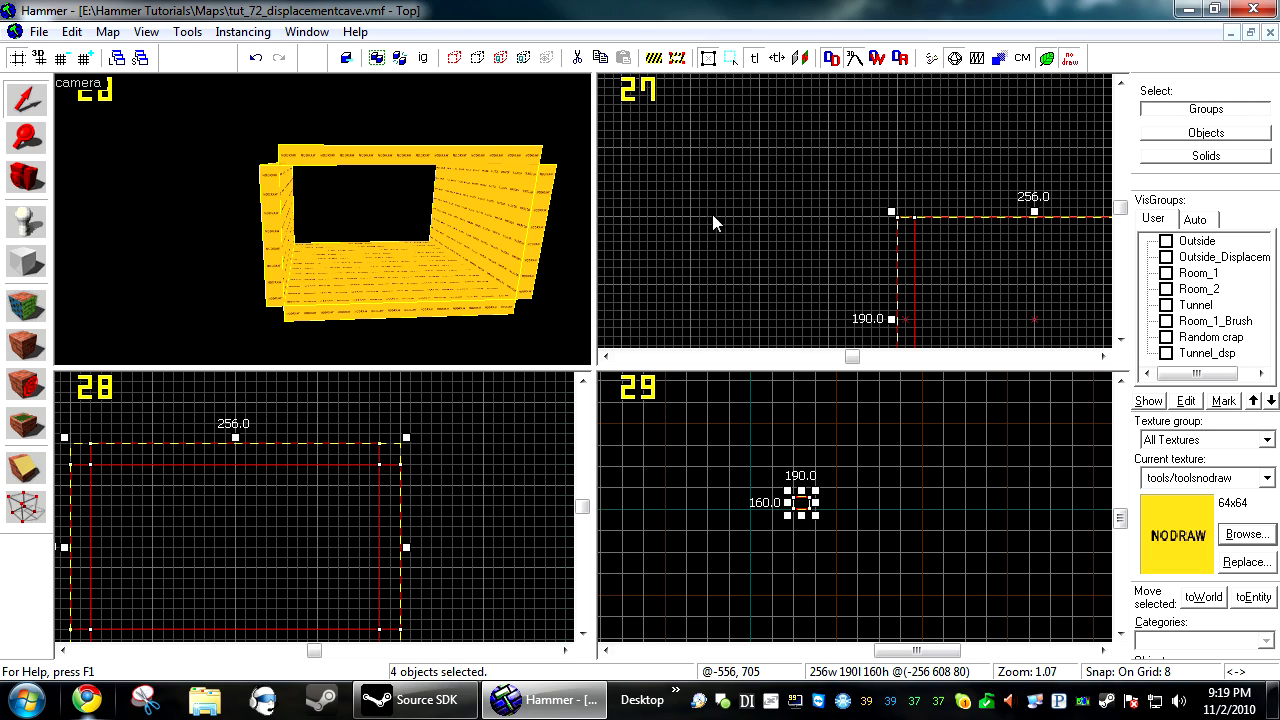
pyautogui.scroll(-5, 713, 222)
pyautogui.scroll(8, 817, 217)
pyautogui.moveTo(825, 198); pyautogui.dragTo(825, 197)
pyautogui.scroll(-7, 825, 190)
pyautogui.hotkey('ctrl', 'g')
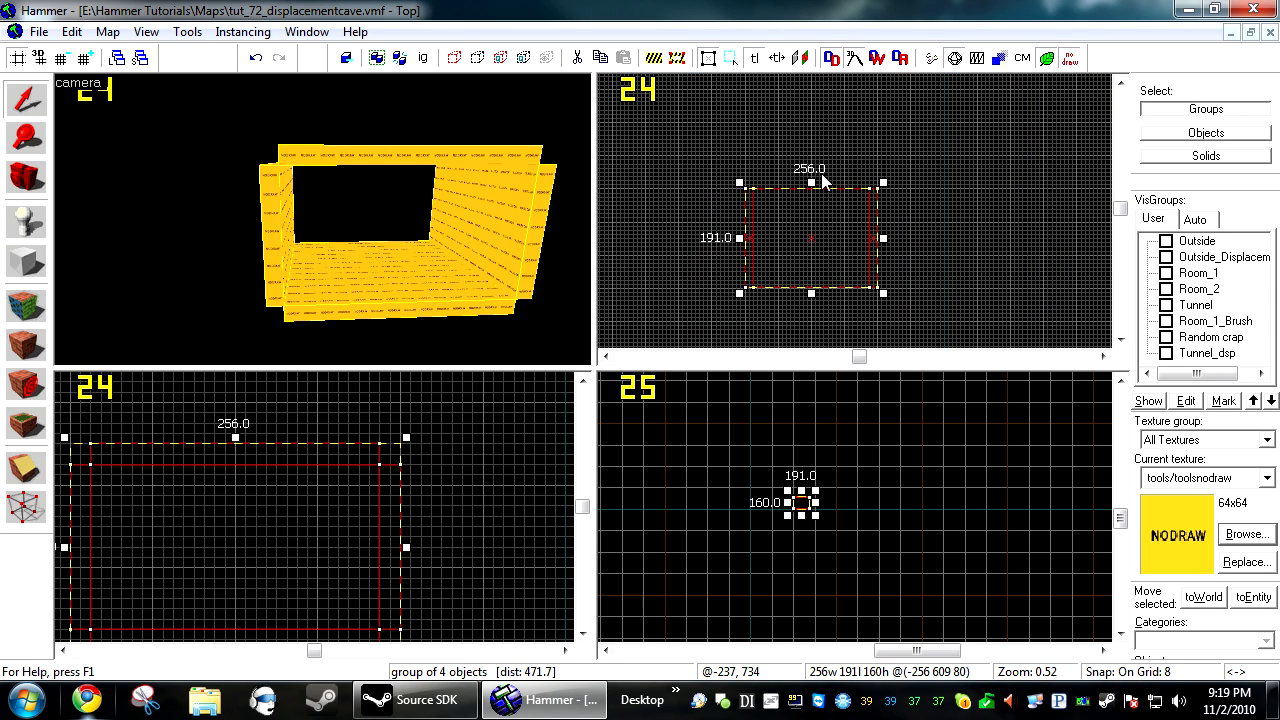
# Show Tunnel_dsp again and place rotated copies of the nodraw group along the next tunnel sections up to the bend
pyautogui.scroll(-5, 980, 214)
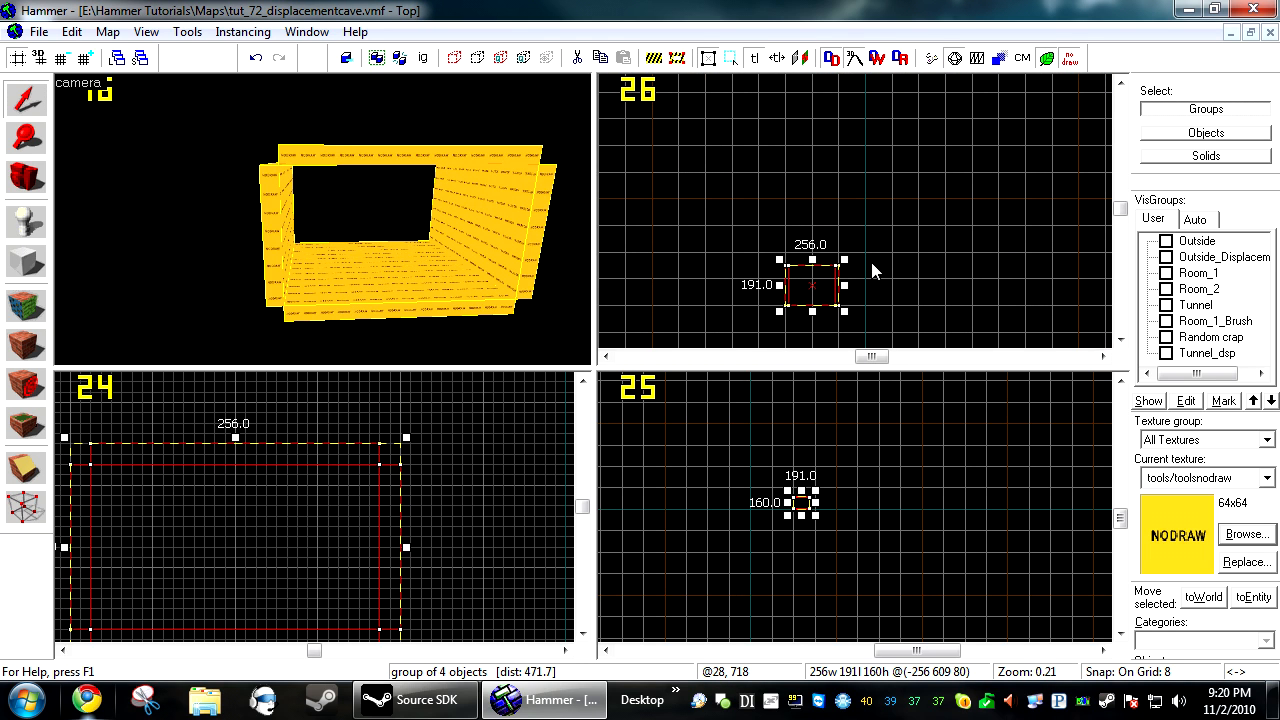
pyautogui.click(1166, 353)
pyautogui.scroll(6, 803, 288)
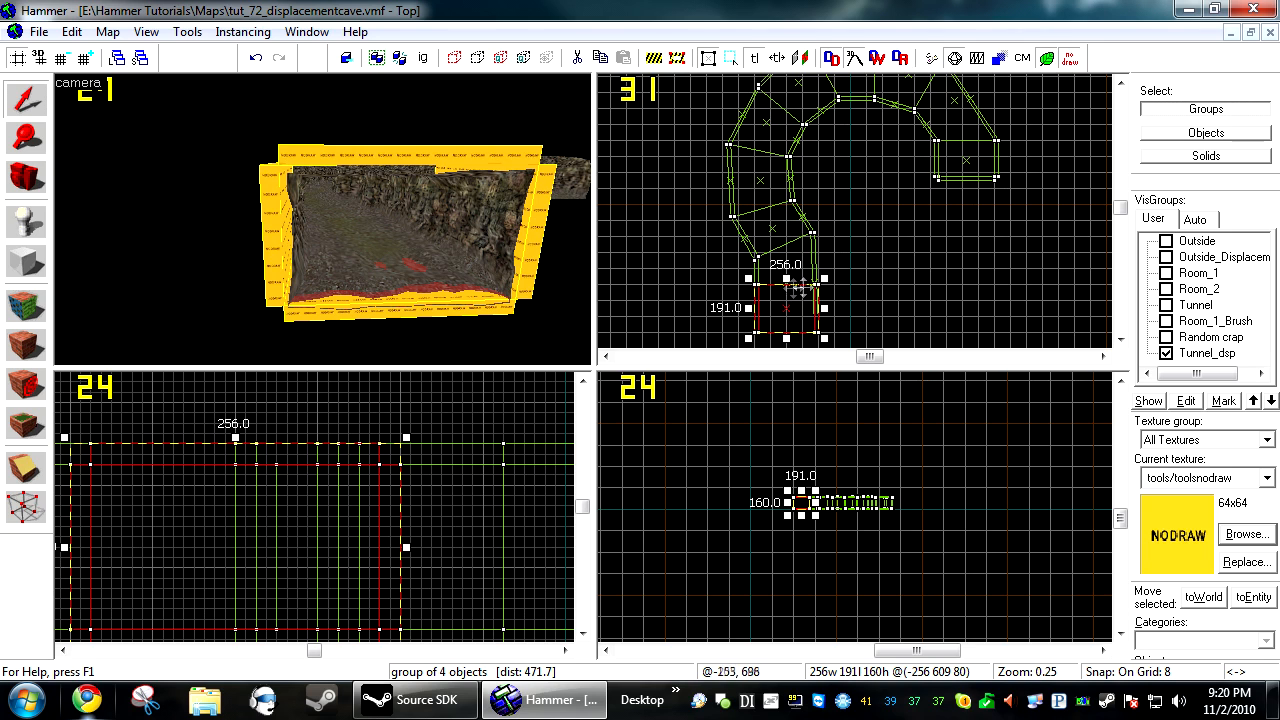
pyautogui.moveTo(787, 308); pyautogui.dragTo(800, 192)
pyautogui.moveTo(799, 238); pyautogui.dragTo(827, 165)
pyautogui.moveTo(786, 171); pyautogui.dragTo(776, 118)
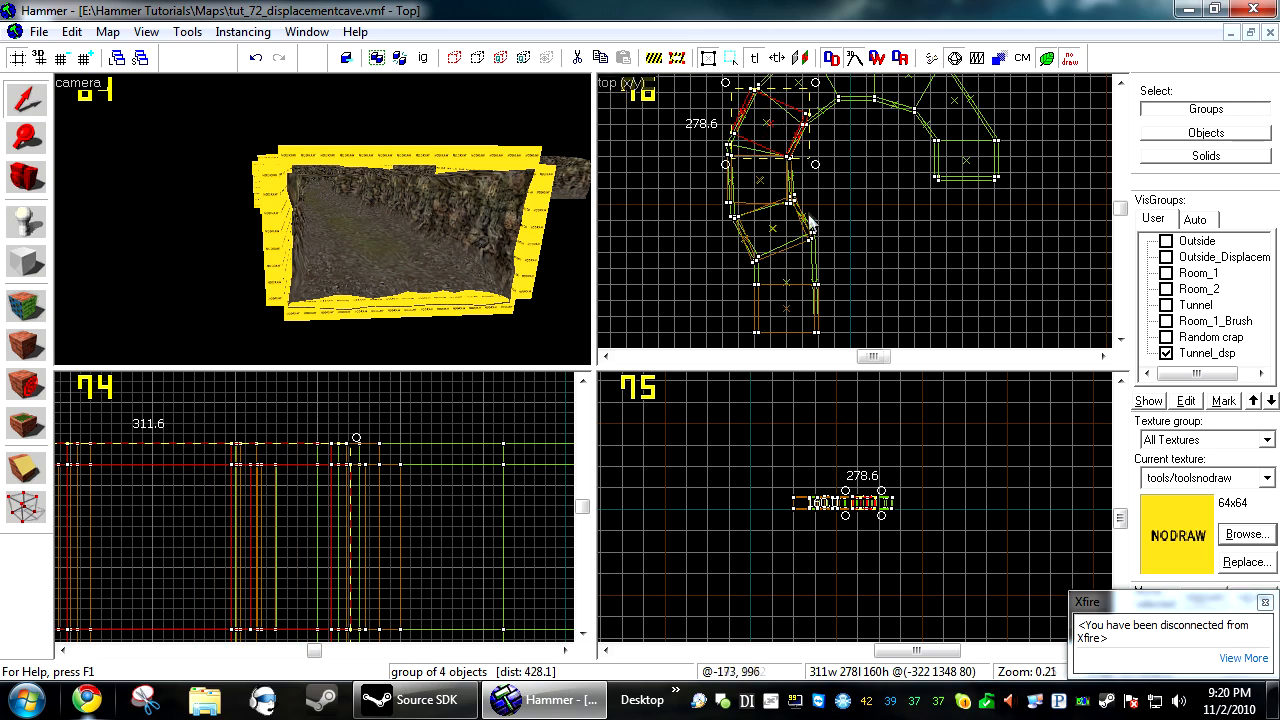
# Continue copying the nodraw group around the bend, turning a copy 90 degrees to fit the section at its apex
pyautogui.scroll(2, 816, 118)
pyautogui.keyDown('shift'); pyautogui.moveTo(764, 162); pyautogui.dragTo(883, 138); pyautogui.keyUp('shift')
pyautogui.scroll(-2, 796, 172)
pyautogui.scroll(1, 809, 110)
pyautogui.scroll(2, 808, 108)
pyautogui.moveTo(921, 198); pyautogui.dragTo(874, 211)
pyautogui.scroll(5, 881, 209)
pyautogui.scroll(5, 865, 103)
pyautogui.scroll(-10, 874, 184)
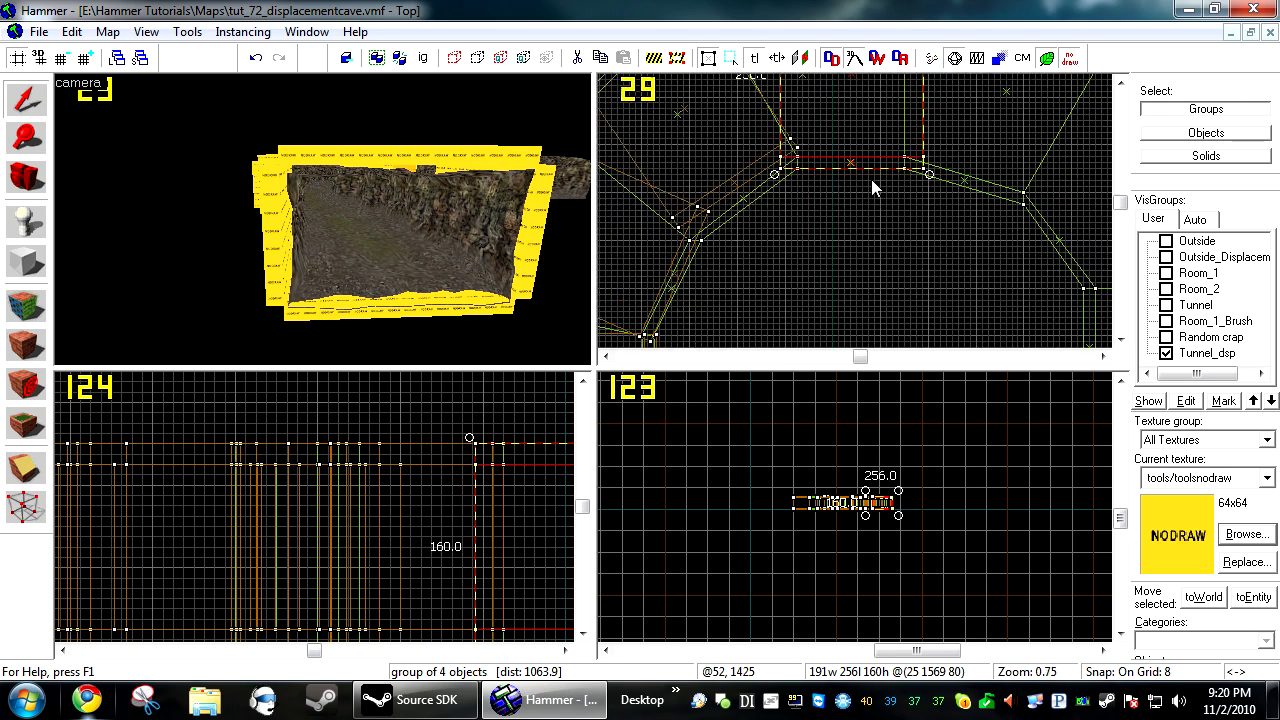
# Place rotated copies of the nodraw group over the tunnel sections descending from the bend's apex
pyautogui.moveTo(882, 145); pyautogui.dragTo(926, 191)
pyautogui.moveTo(928, 142); pyautogui.dragTo(1011, 252)
pyautogui.moveTo(1007, 175); pyautogui.dragTo(999, 189)
# Copy the original unrotated nodraw group onto the straight section at the tunnel's far end
pyautogui.click(405, 308)
pyautogui.click(416, 283)
pyautogui.scroll(-5, 985, 191)
pyautogui.scroll(-4, 985, 191)
pyautogui.scroll(10, 960, 205)
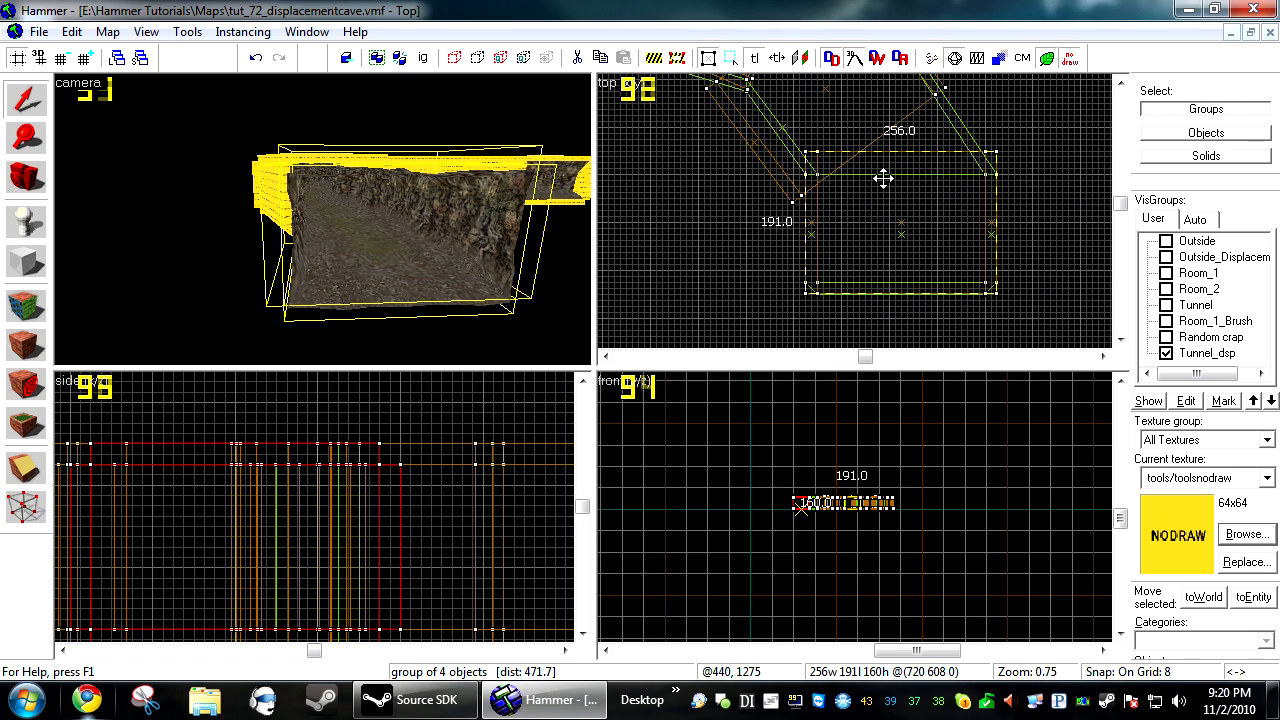
pyautogui.scroll(15, 883, 178)
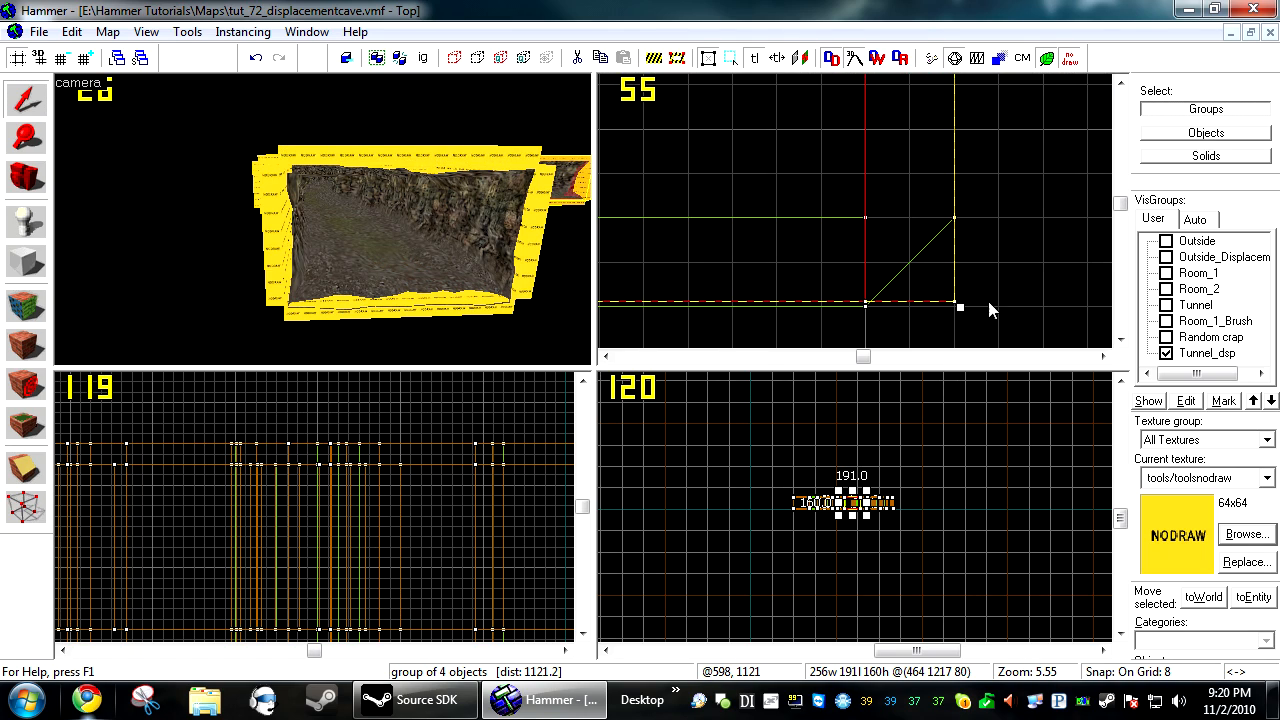
# Clear the selection, hide the Tunnel_dsp VisGroup and examine the chain of nodraw boxes from inside and above
pyautogui.press('Escape')
pyautogui.click(1166, 355)
pyautogui.press('z')
pyautogui.press('w')
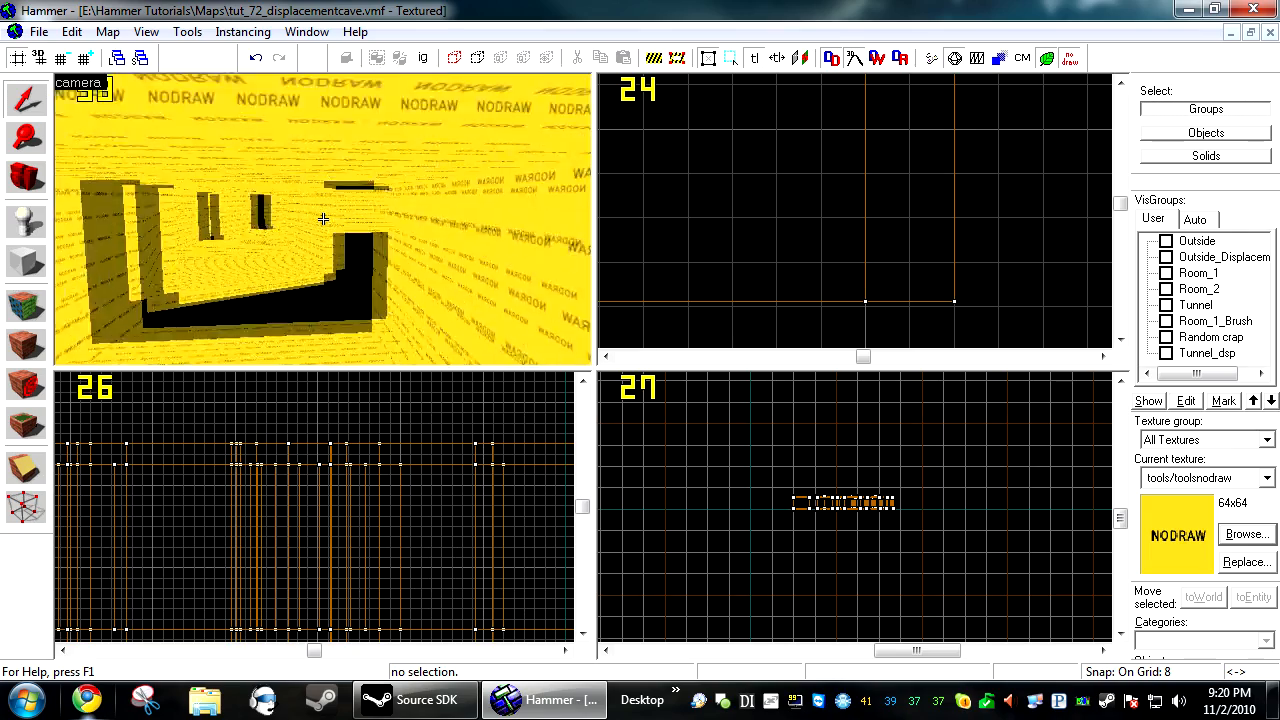
pyautogui.press('s')
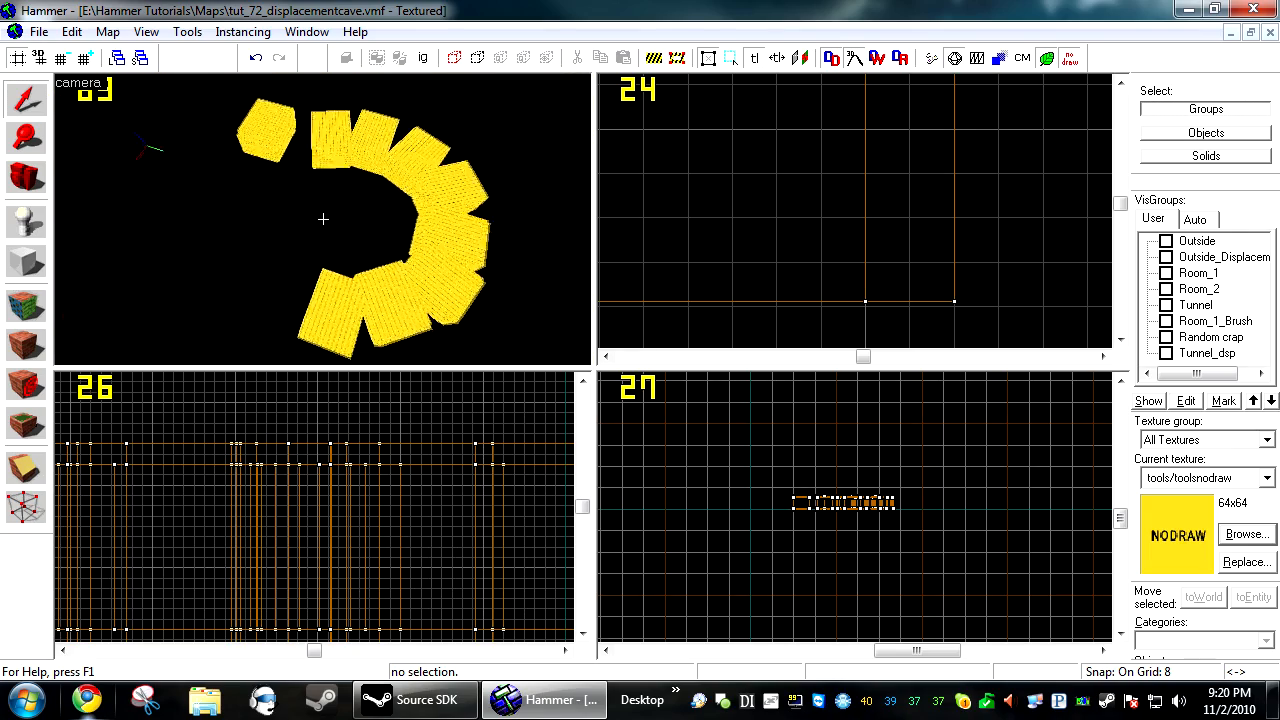
pyautogui.press('w')
pyautogui.press('s')
pyautogui.press('z')
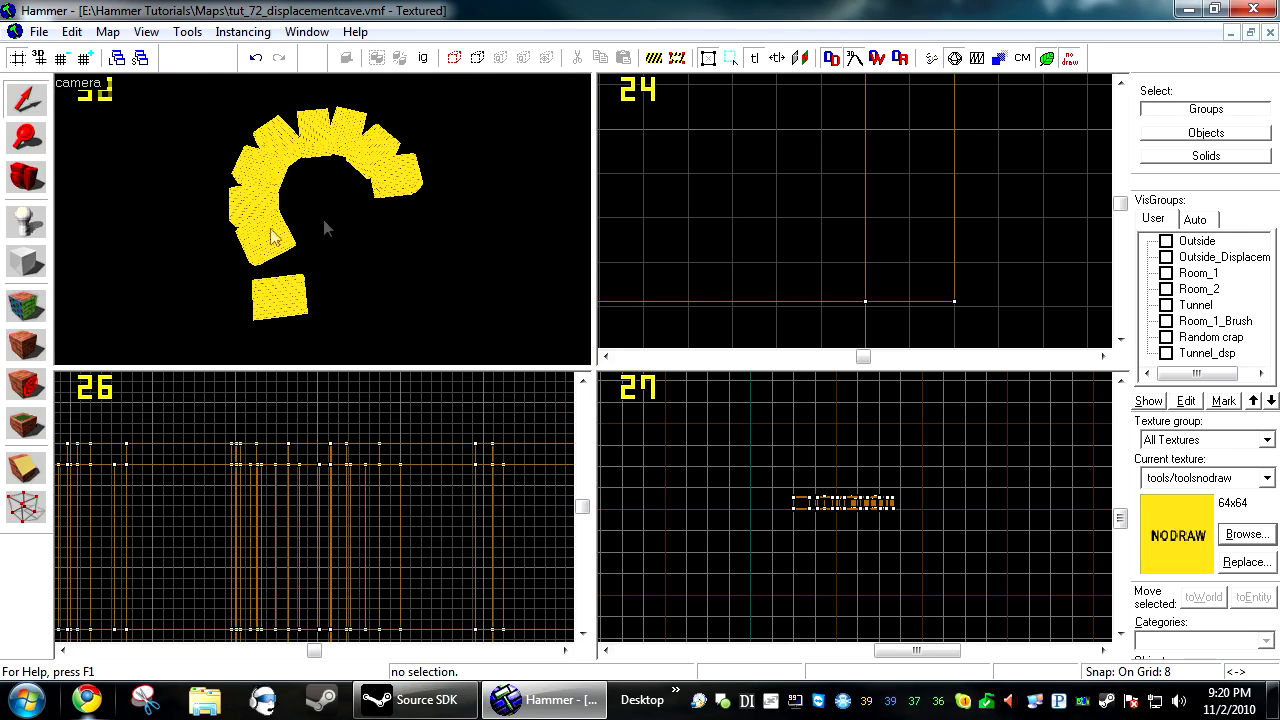
# Select all nine nodraw groups along the tunnel and start vertex manipulation on them
pyautogui.click(258, 288)
pyautogui.keyDown('ctrl'); pyautogui.click(258, 200); pyautogui.keyUp('ctrl')
pyautogui.keyDown('ctrl'); pyautogui.click(258, 165); pyautogui.keyUp('ctrl')
pyautogui.keyDown('ctrl'); pyautogui.click(289, 137); pyautogui.keyUp('ctrl')
pyautogui.keyDown('ctrl'); pyautogui.click(329, 131); pyautogui.keyUp('ctrl')
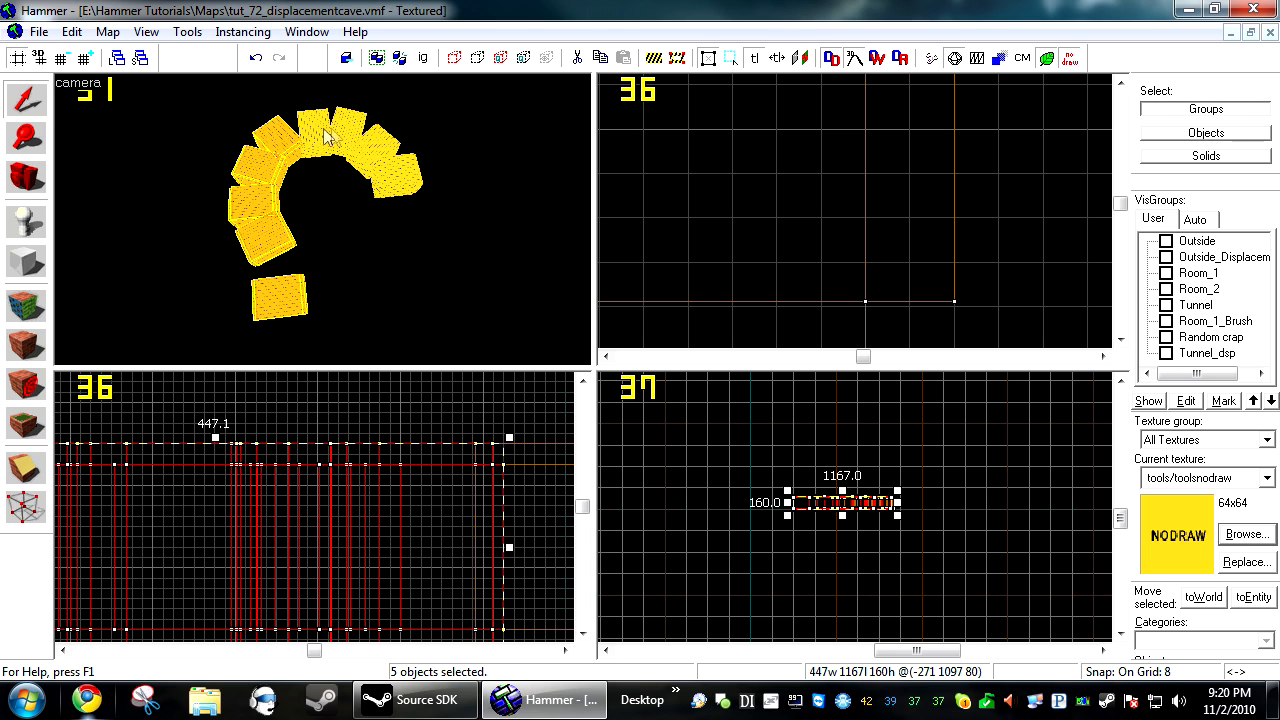
pyautogui.keyDown('ctrl'); pyautogui.click(352, 124); pyautogui.keyUp('ctrl')
pyautogui.keyDown('ctrl'); pyautogui.click(386, 157); pyautogui.keyUp('ctrl')
pyautogui.keyDown('ctrl'); pyautogui.click(397, 178); pyautogui.keyUp('ctrl')
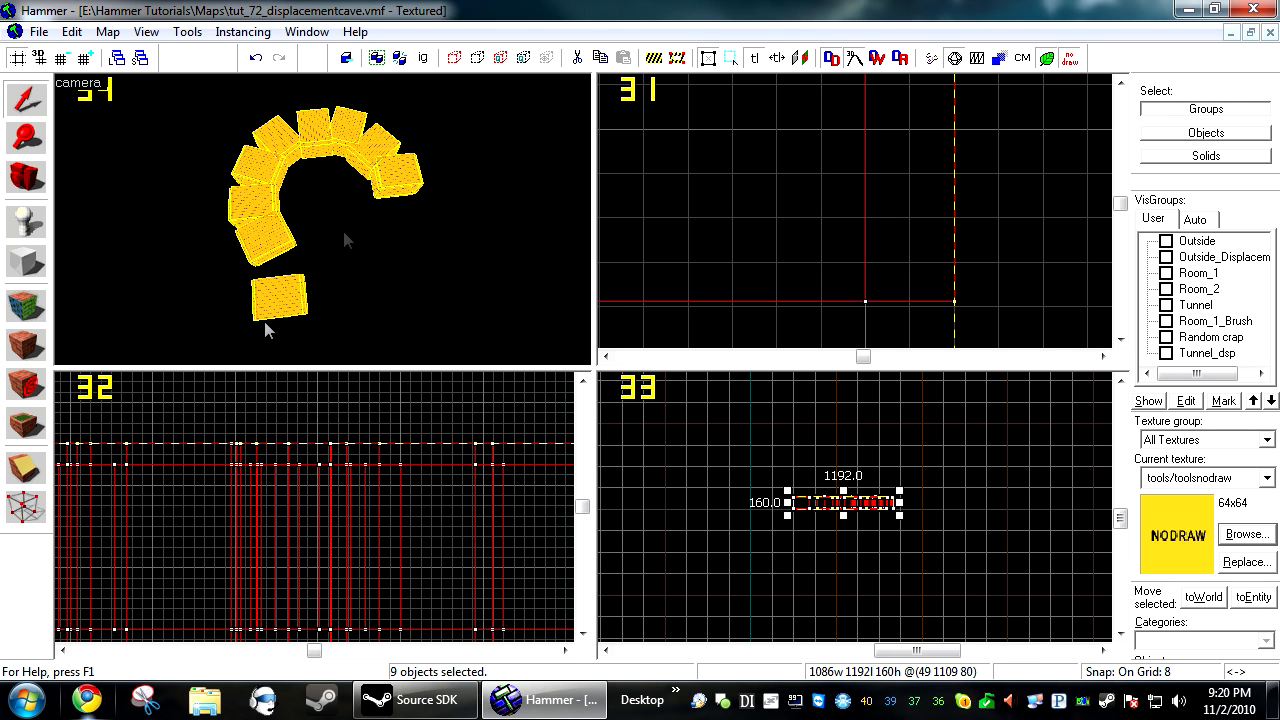
pyautogui.click(24, 507)
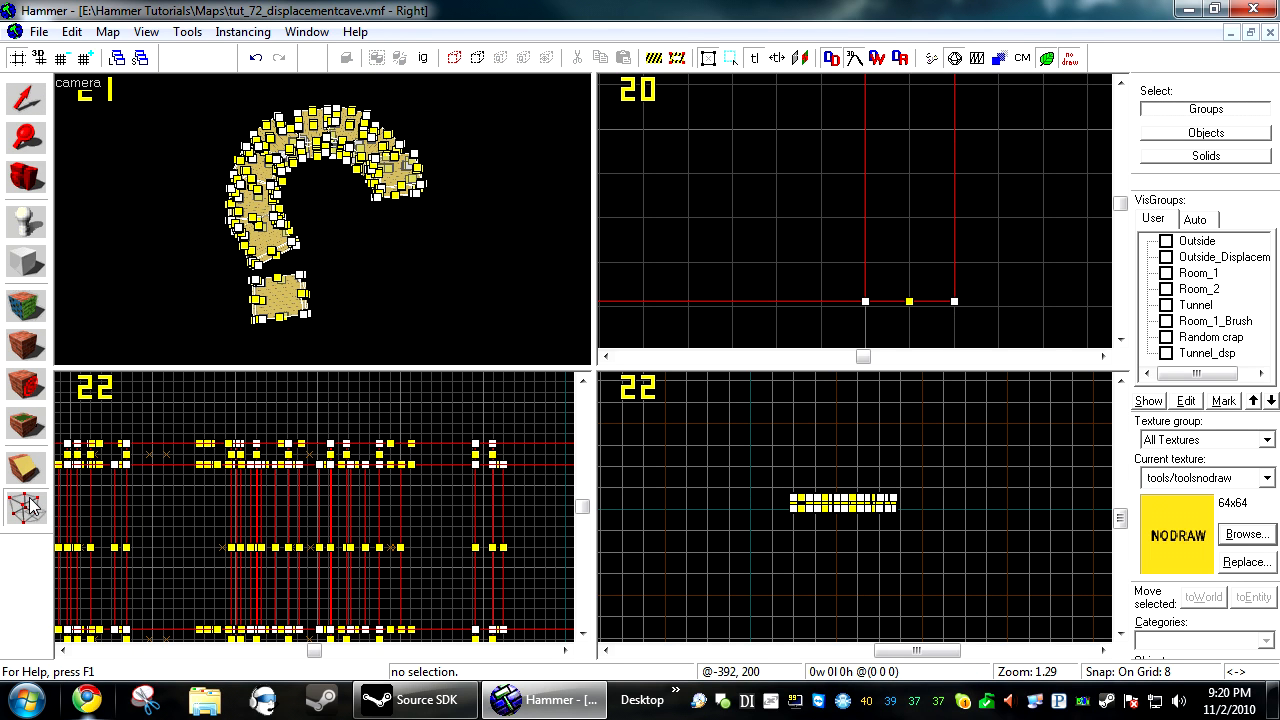
# Switch the vertex manipulation mode so that only the corner vertices of the nodraw boxes are shown
pyautogui.scroll(5, 300, 207)
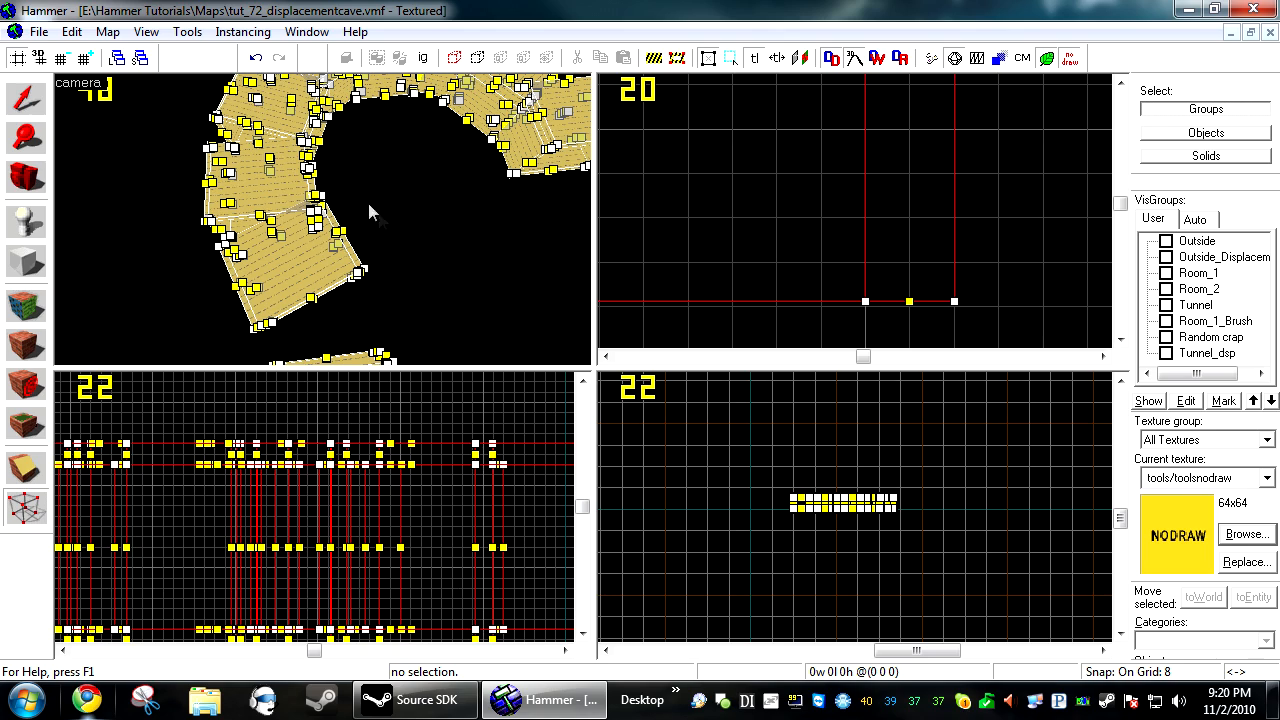
pyautogui.scroll(-10, 866, 262)
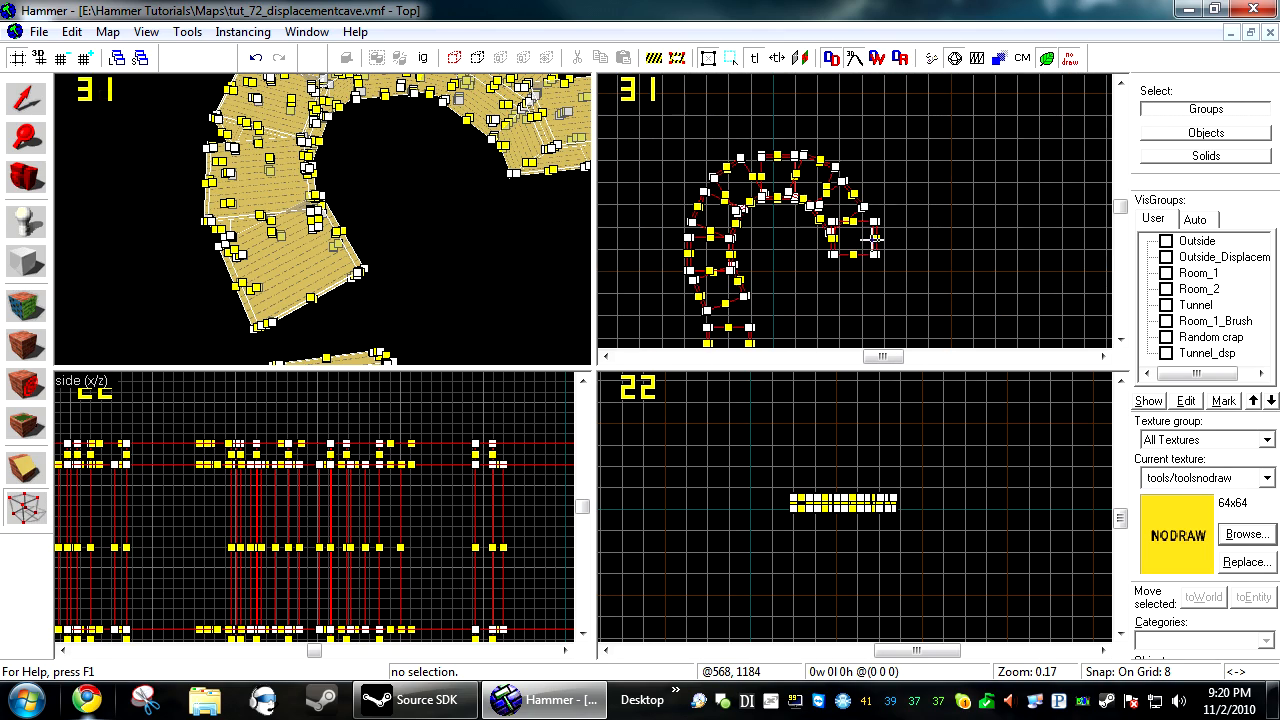
pyautogui.scroll(2, 838, 178)
pyautogui.scroll(-4, 323, 219)
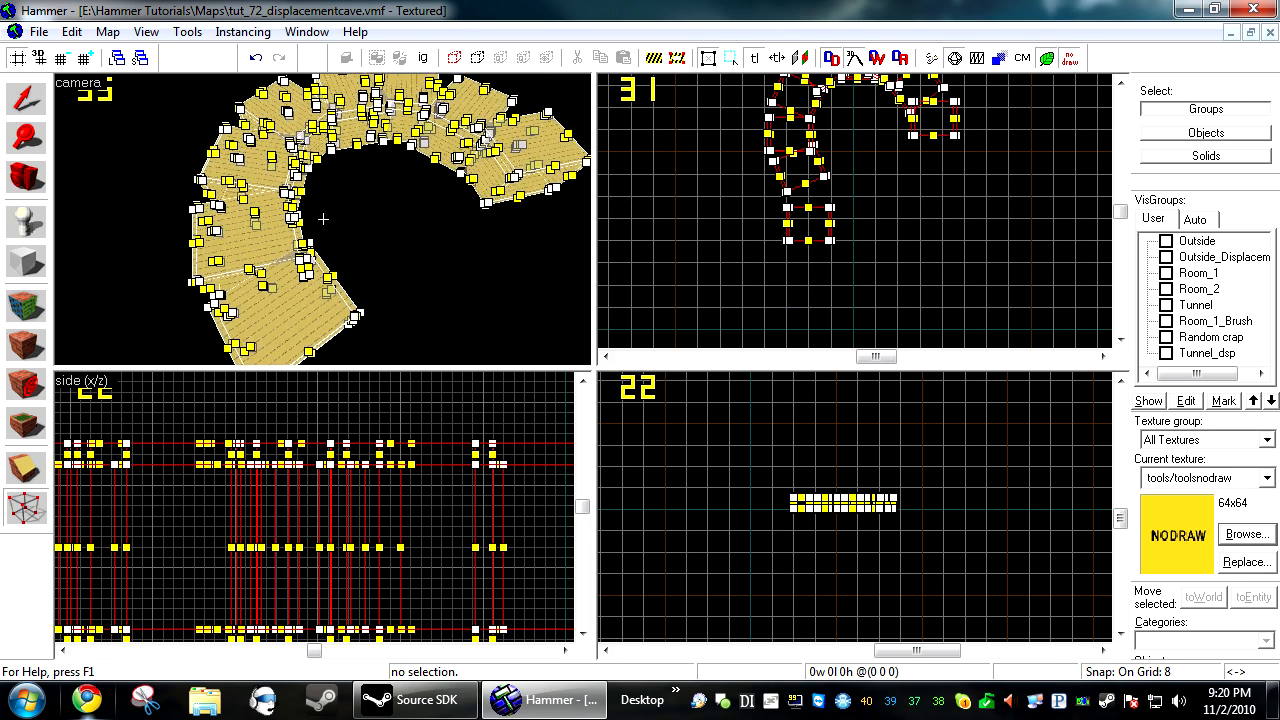
pyautogui.press('z')
pyautogui.click(24, 514)
pyautogui.click(24, 515)
pyautogui.click(24, 515)
pyautogui.click(24, 515)
pyautogui.click(24, 510)
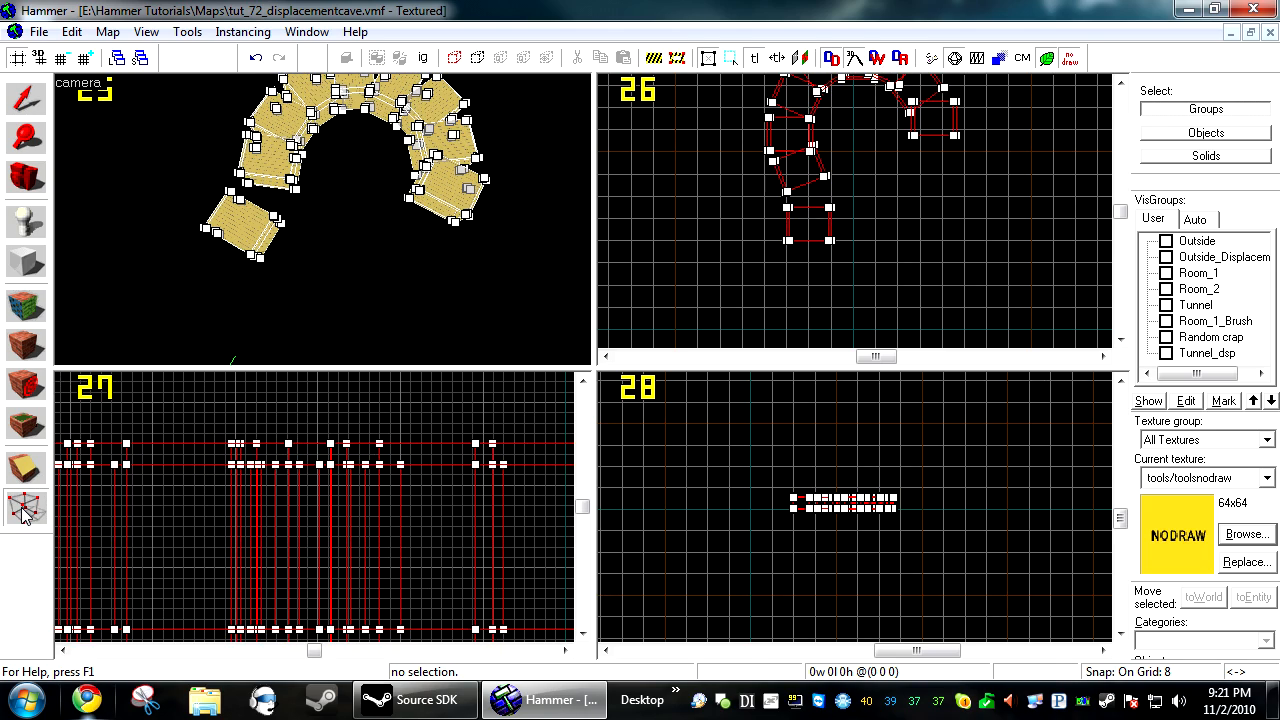
# Move the outer-bend wall's end vertices on the first nodraw box toward the adjoining angled box
pyautogui.scroll(6, 803, 180)
pyautogui.scroll(-7, 830, 168)
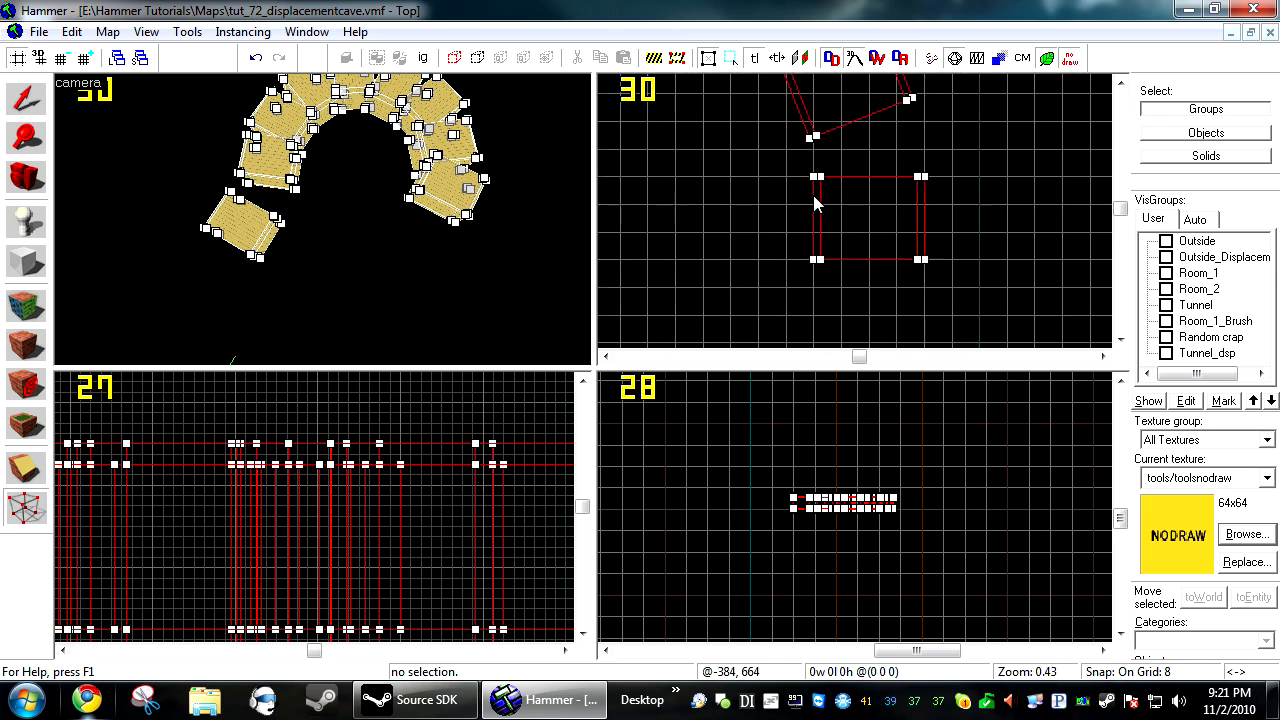
pyautogui.scroll(8, 840, 175)
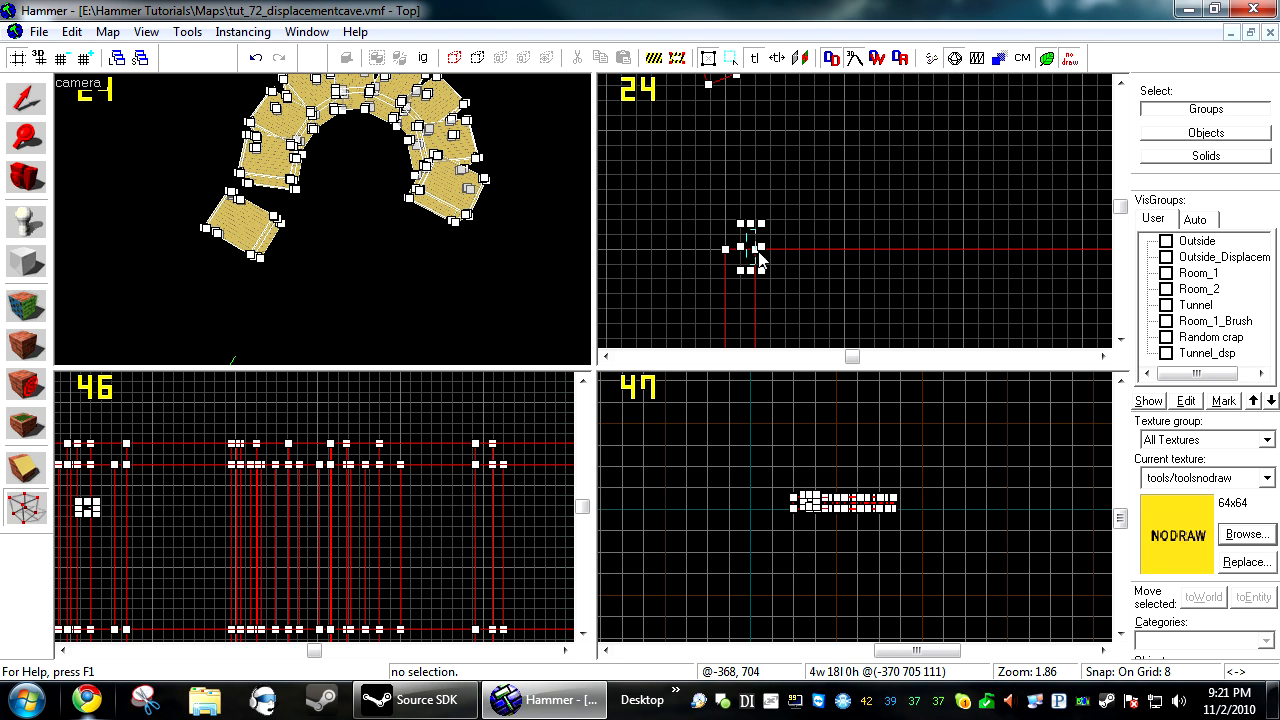
pyautogui.click(755, 250)
pyautogui.scroll(-4, 768, 222)
pyautogui.scroll(4, 763, 208)
pyautogui.moveTo(741, 200)
pyautogui.mouseDown()
pyautogui.moveTo(762, 231)
pyautogui.moveTo(757, 183)
pyautogui.mouseUp()
pyautogui.click(727, 295)
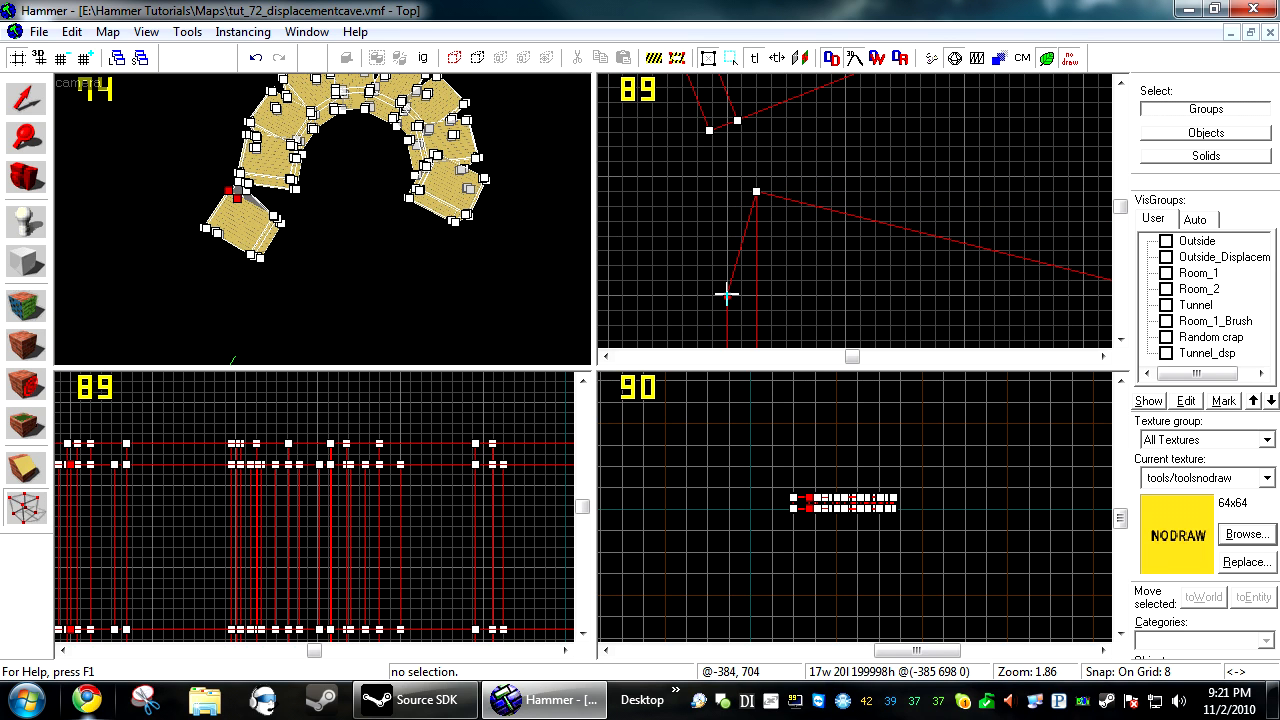
# Move the opposite wall's outer and inner end vertices on the first nodraw box toward the adjoining box
pyautogui.scroll(-3, 729, 192)
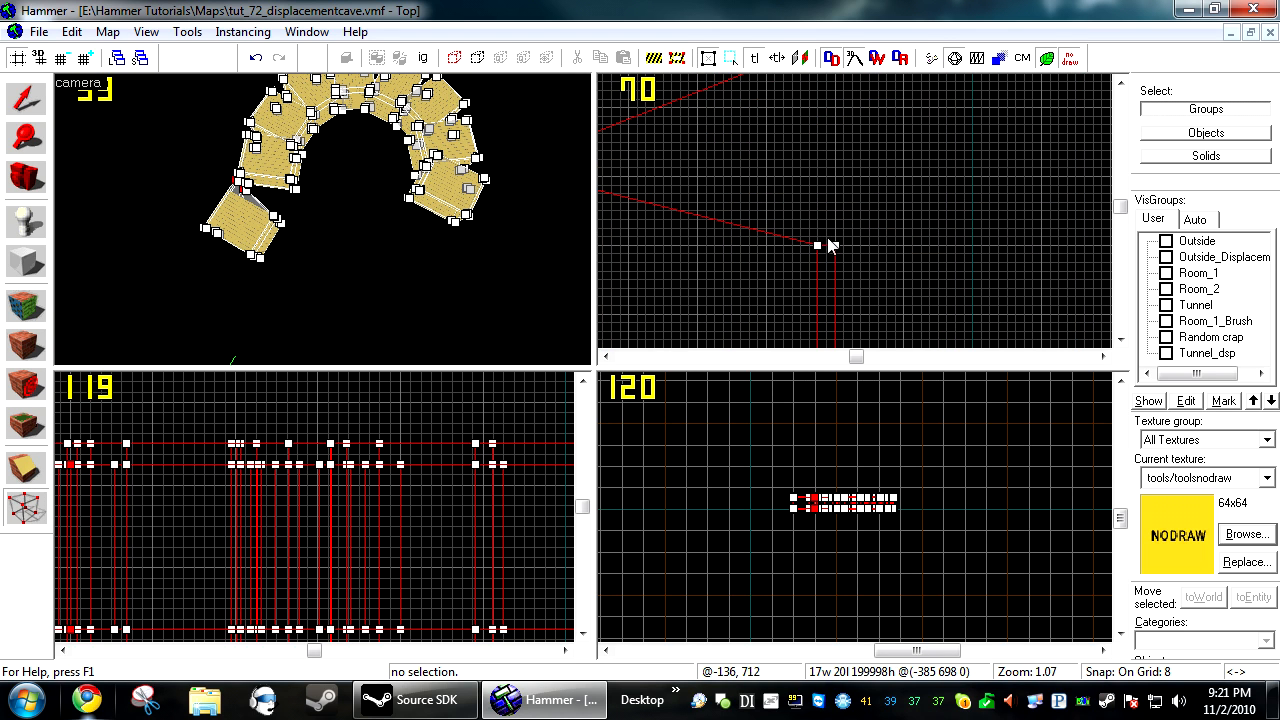
pyautogui.moveTo(835, 205); pyautogui.dragTo(834, 194)
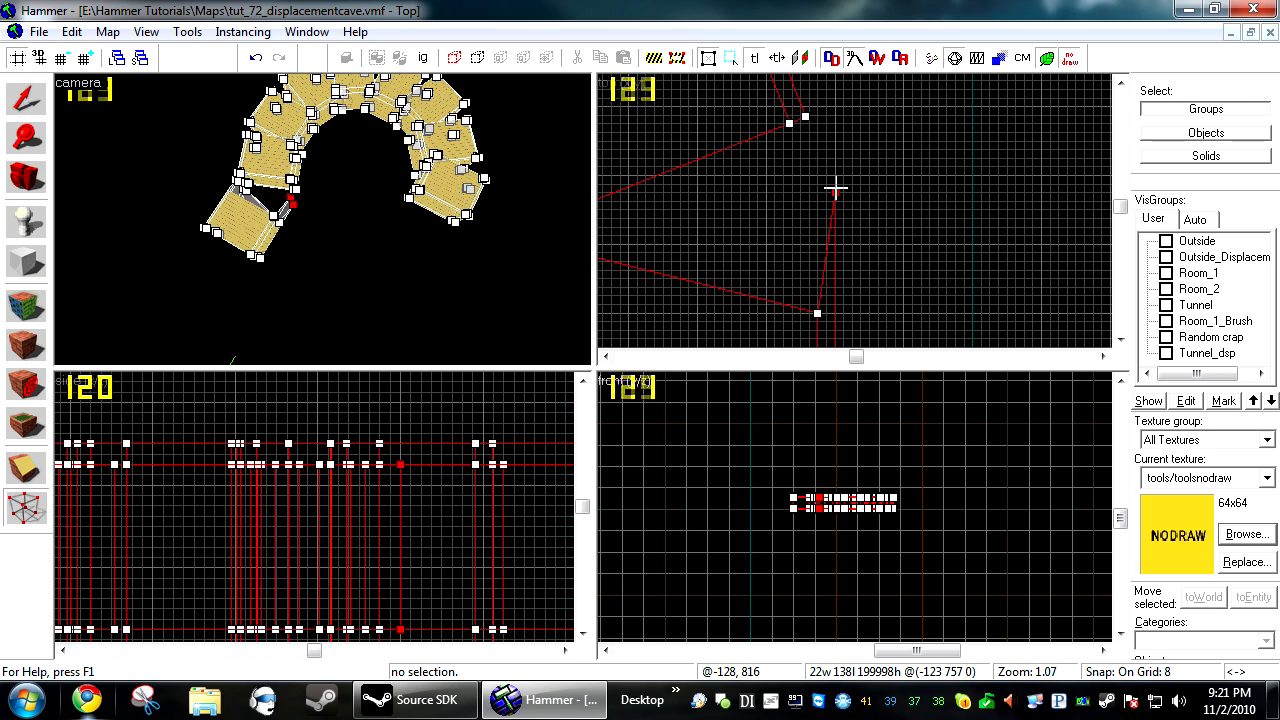
pyautogui.moveTo(817, 311); pyautogui.dragTo(817, 220)
pyautogui.scroll(-4, 817, 205)
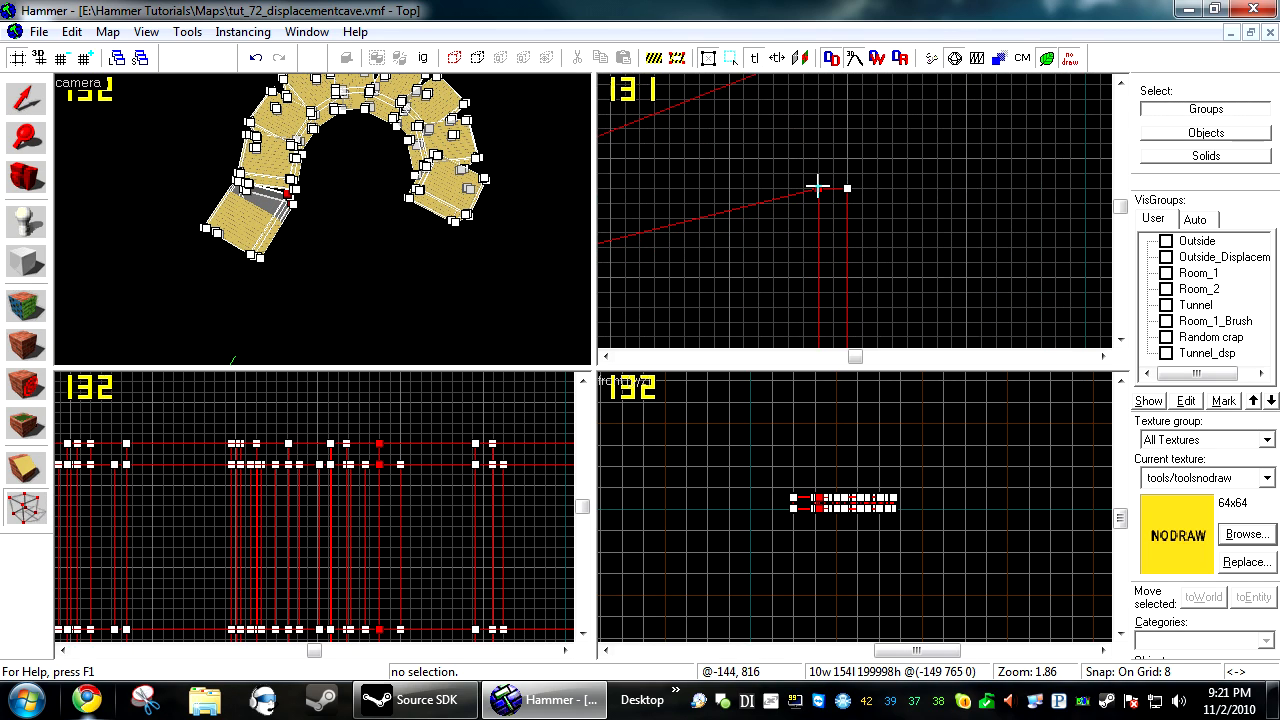
# Join the second nodraw box's near-end vertices to the first box on both the outer and inner walls
pyautogui.scroll(8, 697, 213)
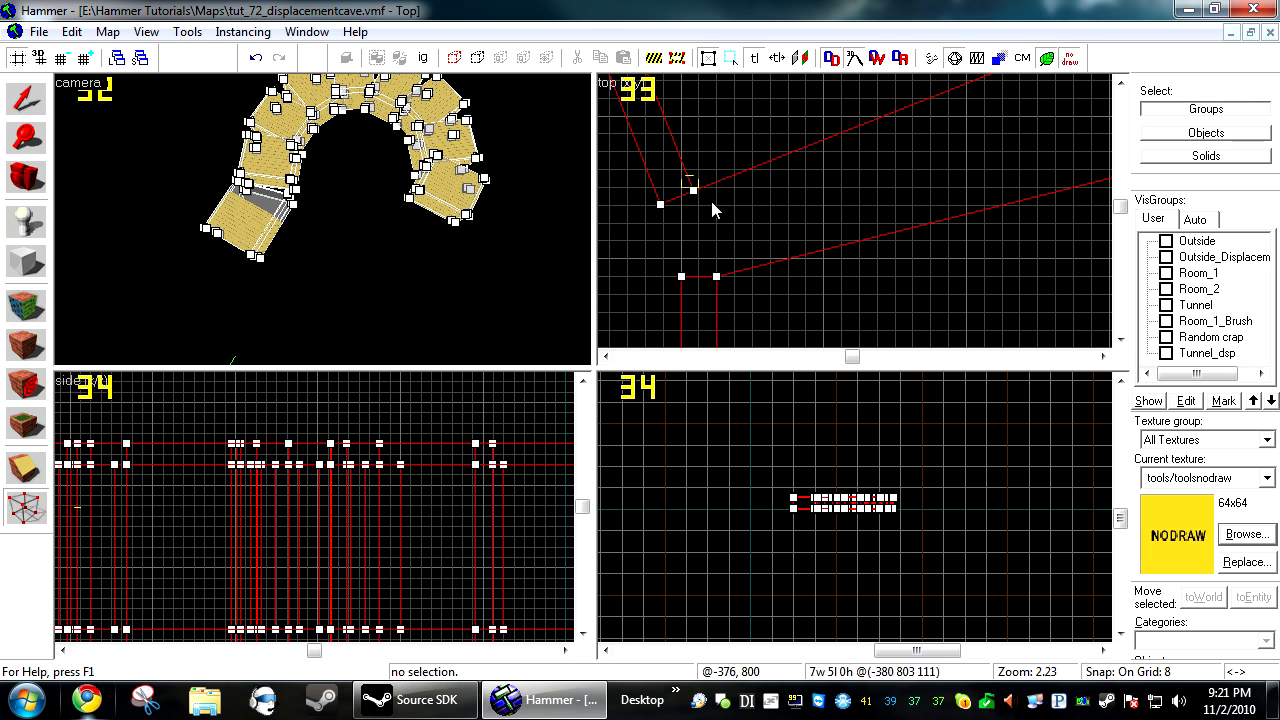
pyautogui.moveTo(718, 190); pyautogui.dragTo(720, 283)
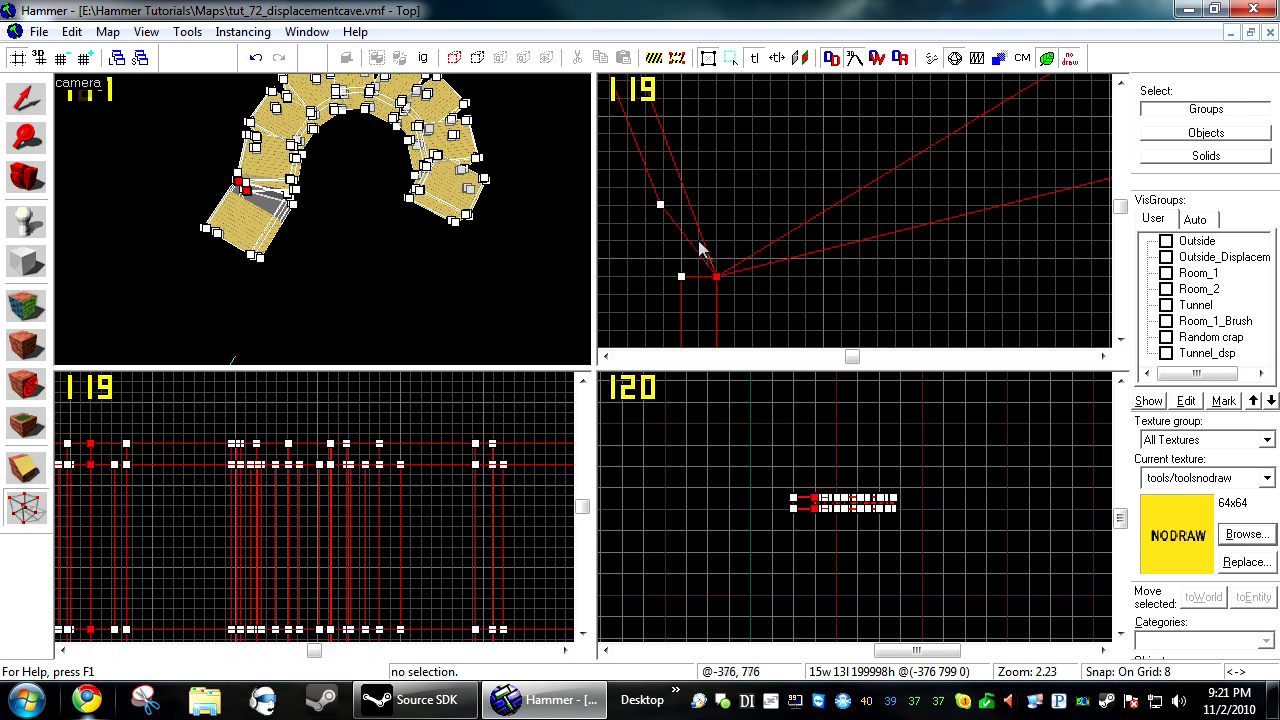
pyautogui.scroll(-8, 697, 265)
pyautogui.scroll(8, 810, 217)
pyautogui.moveTo(801, 181); pyautogui.dragTo(858, 327)
pyautogui.moveTo(765, 194); pyautogui.dragTo(826, 333)
pyautogui.scroll(-8, 820, 334)
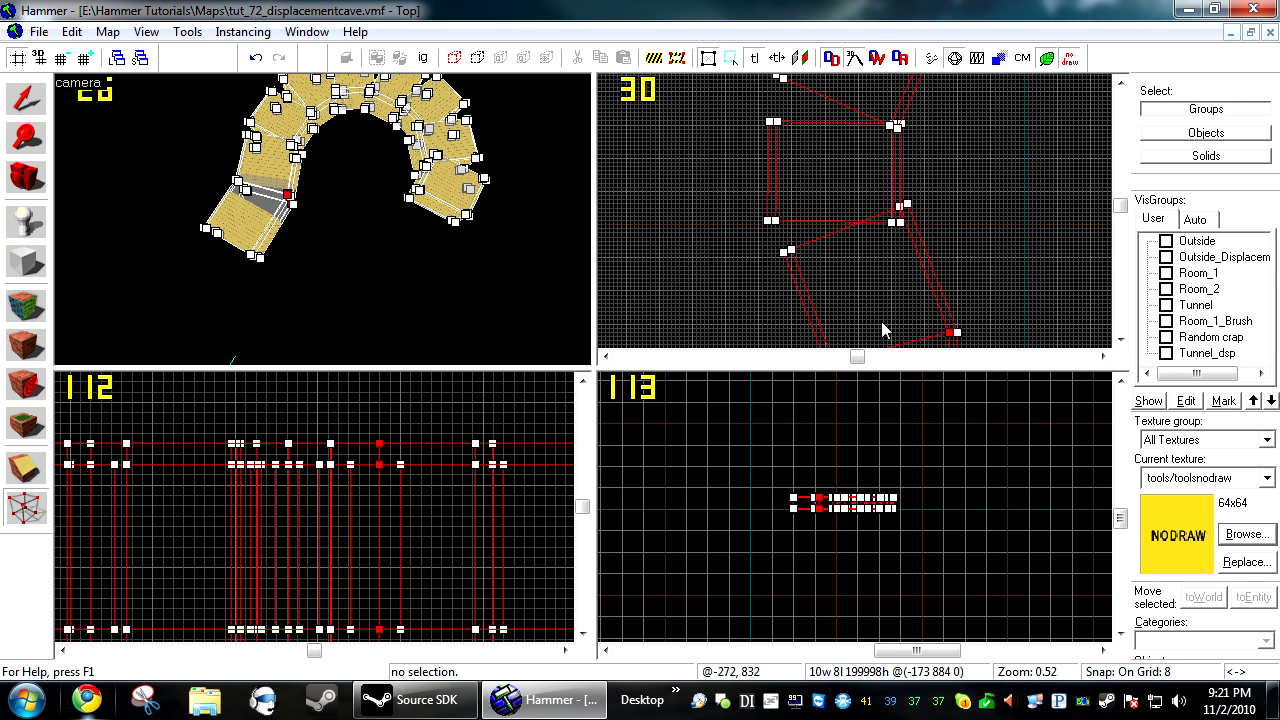
# Join the inner-bend wall vertices where the second nodraw box meets the third one
pyautogui.scroll(5, 918, 170)
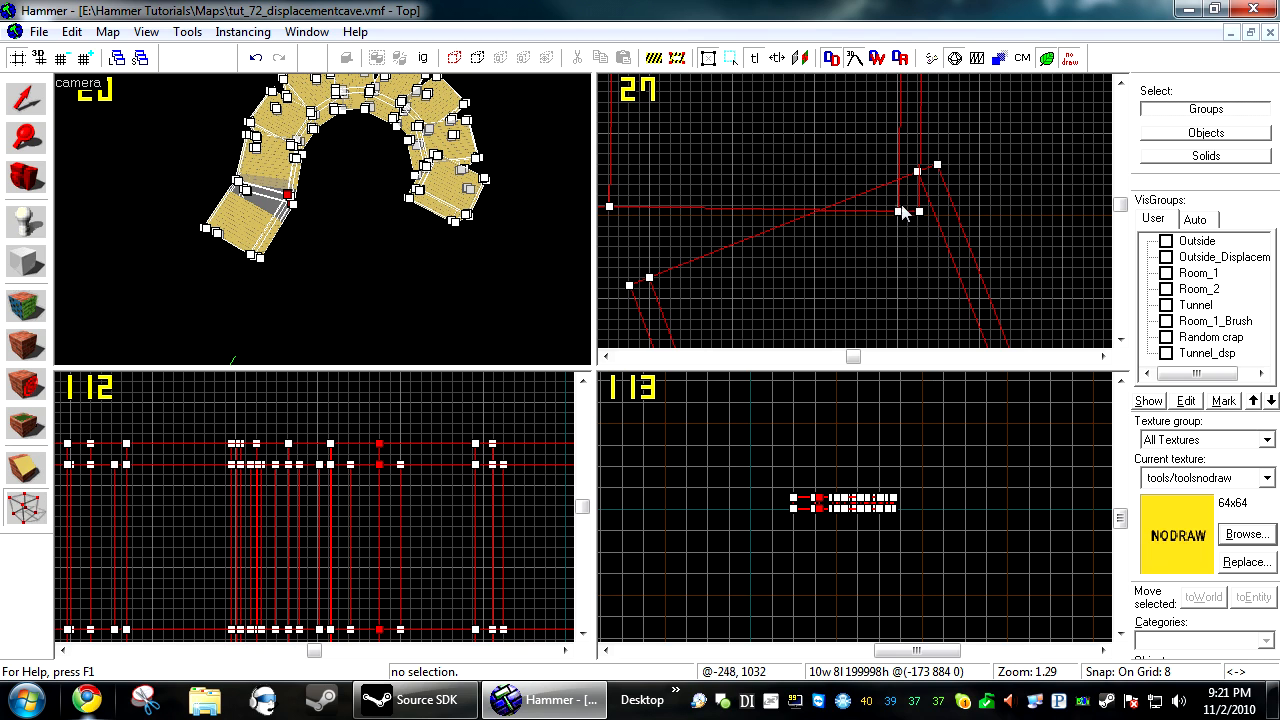
pyautogui.scroll(3, 941, 166)
pyautogui.scroll(4, 931, 165)
pyautogui.click(937, 169)
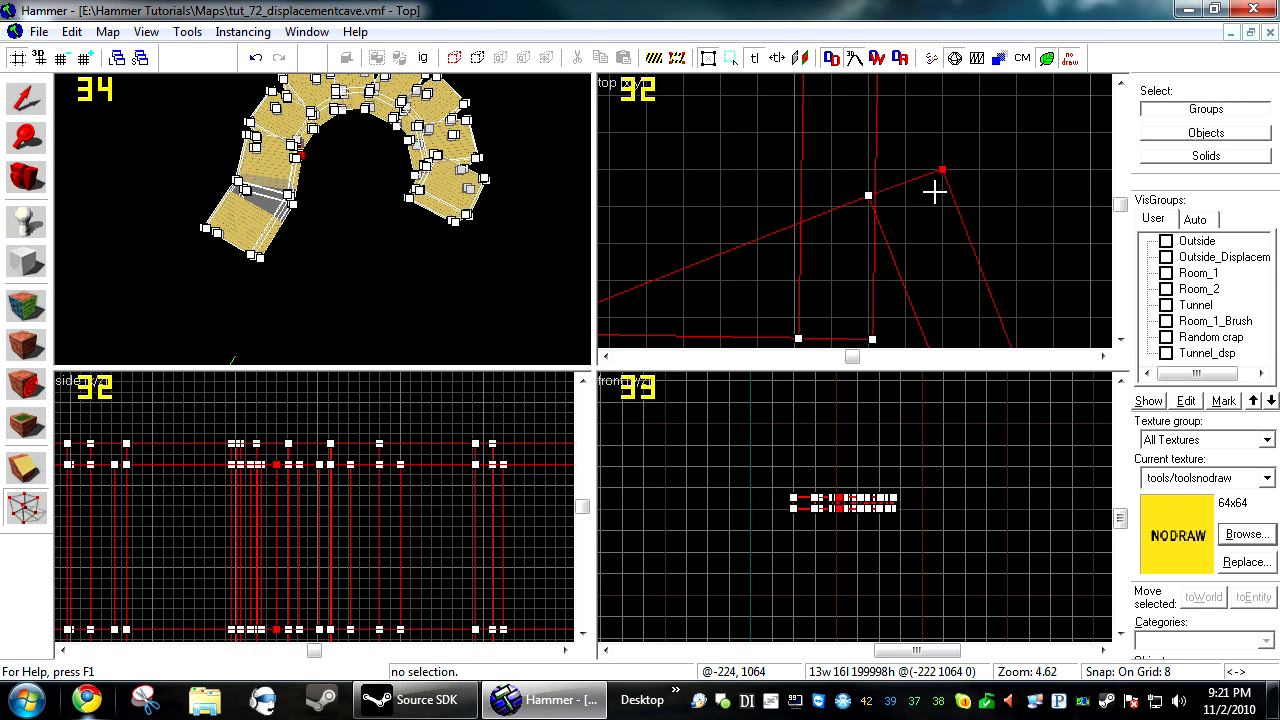
pyautogui.moveTo(884, 218); pyautogui.dragTo(868, 196)
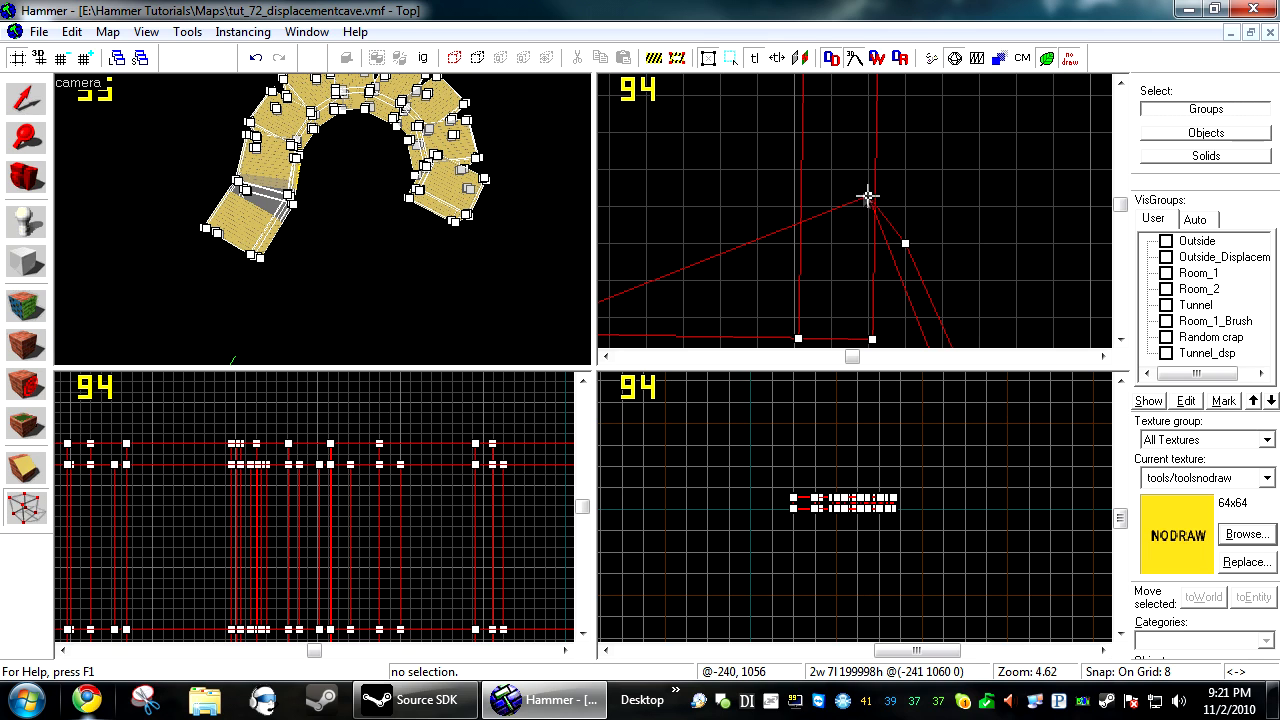
pyautogui.moveTo(866, 196); pyautogui.dragTo(900, 178)
pyautogui.press('Down')
pyautogui.moveTo(797, 273); pyautogui.dragTo(820, 164)
# Join the outer-bend wall vertices where the second nodraw box meets the third one
pyautogui.scroll(-11, 838, 165)
pyautogui.press('Left')
pyautogui.scroll(6, 825, 206)
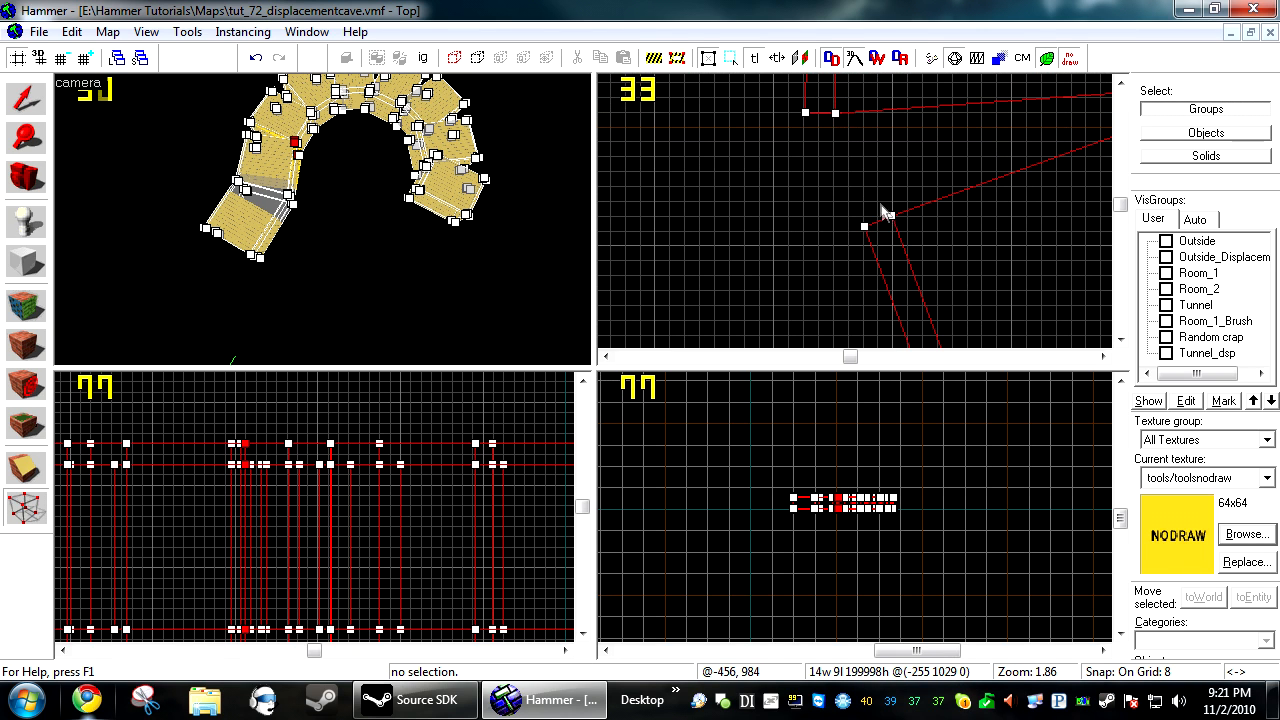
pyautogui.moveTo(891, 215); pyautogui.dragTo(847, 161)
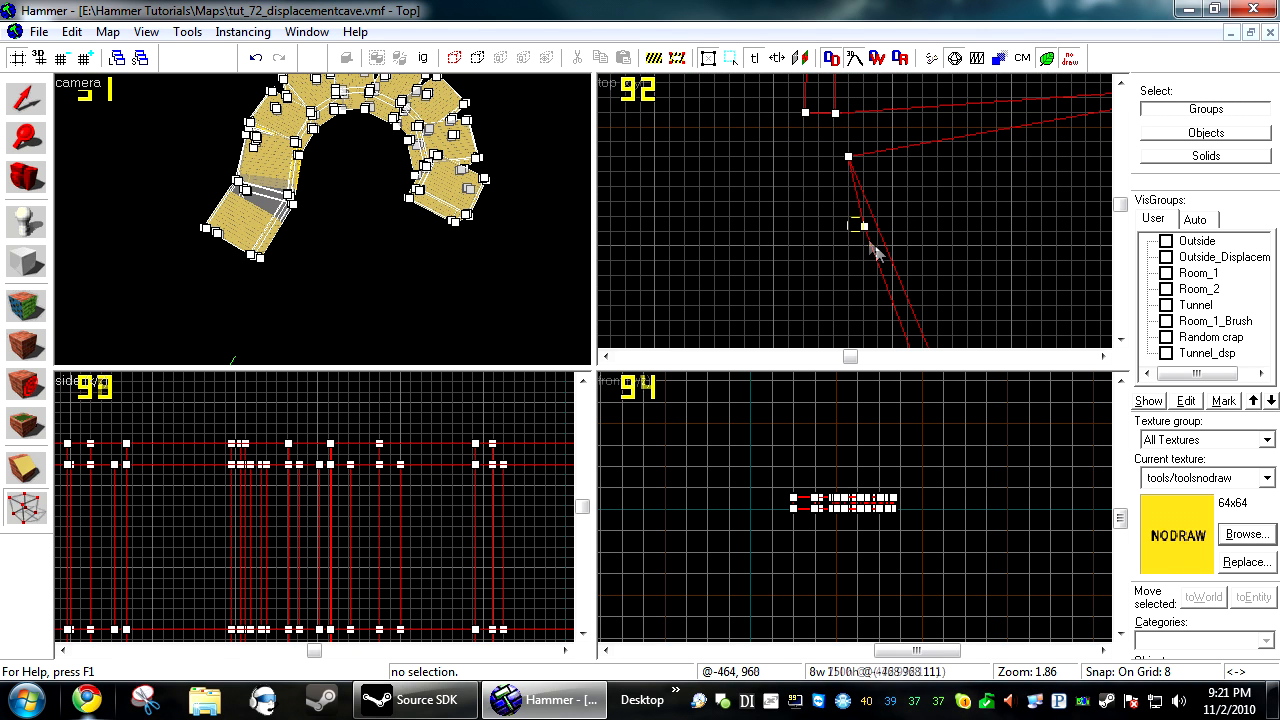
pyautogui.press('Up')
pyautogui.click(833, 183)
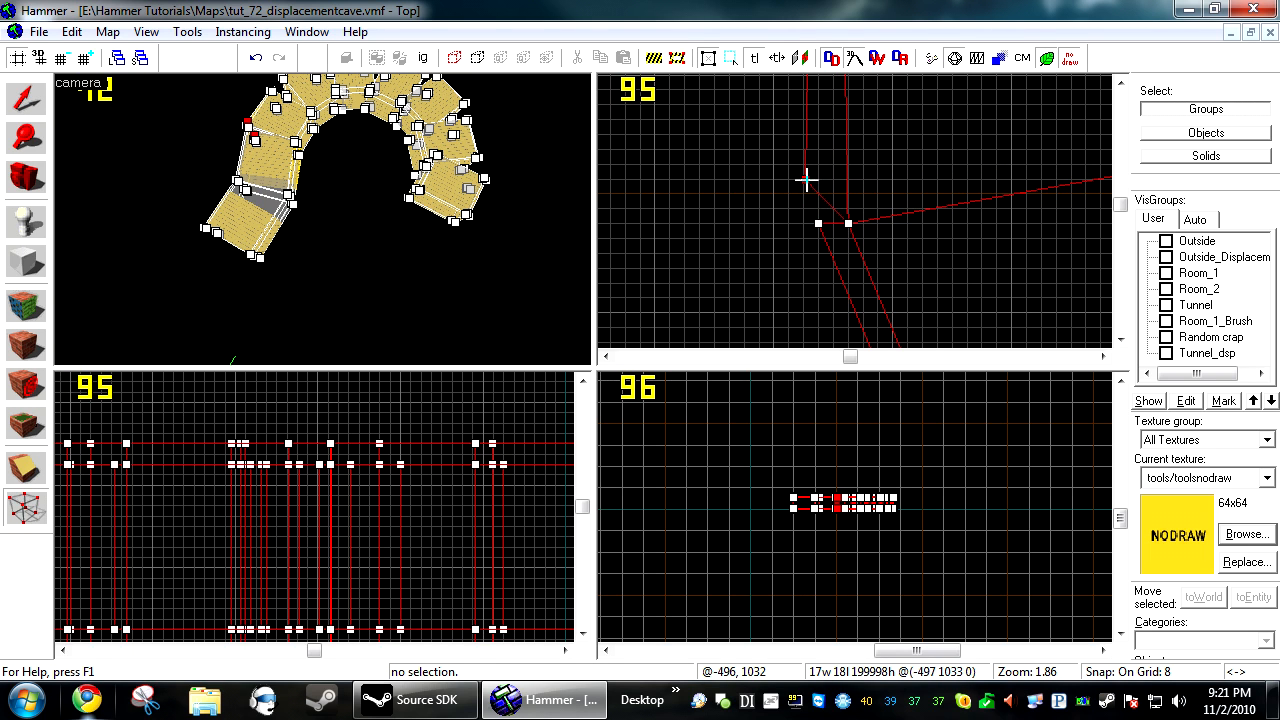
# Join the wall vertices between the third and fourth nodraw boxes and continue toward the start of the curve's crown
pyautogui.scroll(-8, 828, 224)
pyautogui.scroll(11, 834, 234)
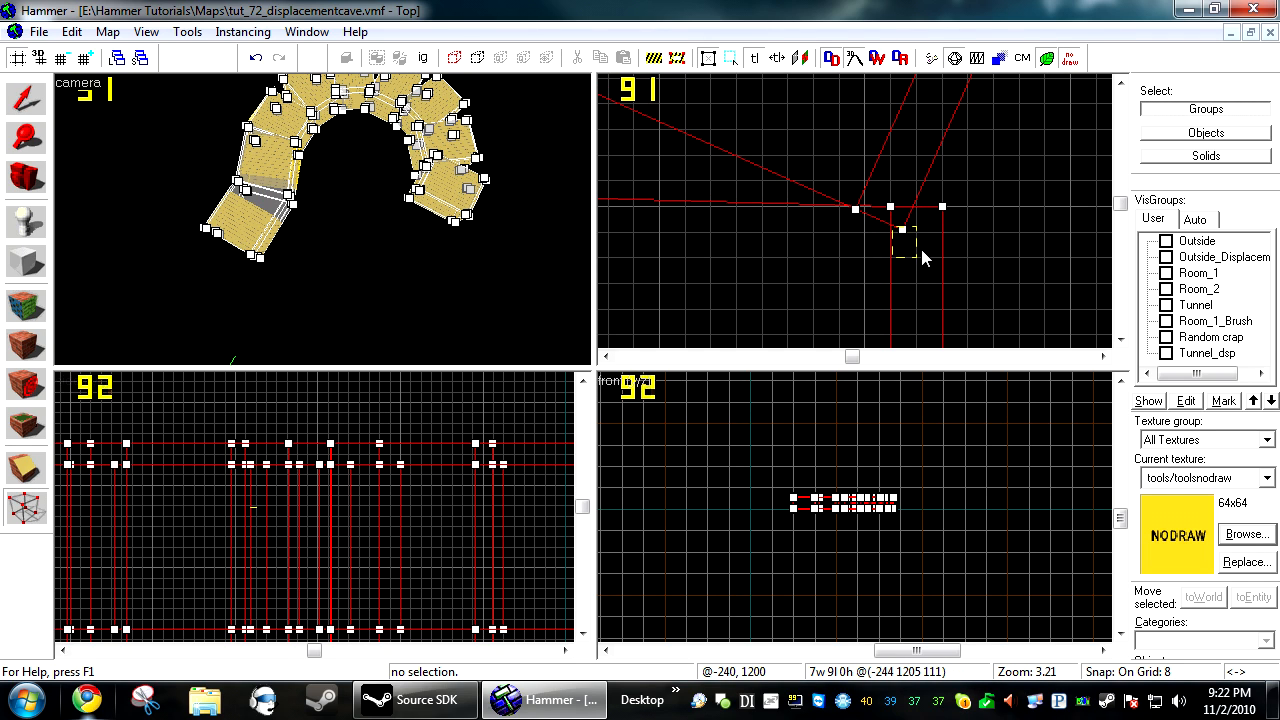
pyautogui.moveTo(902, 224); pyautogui.dragTo(935, 207)
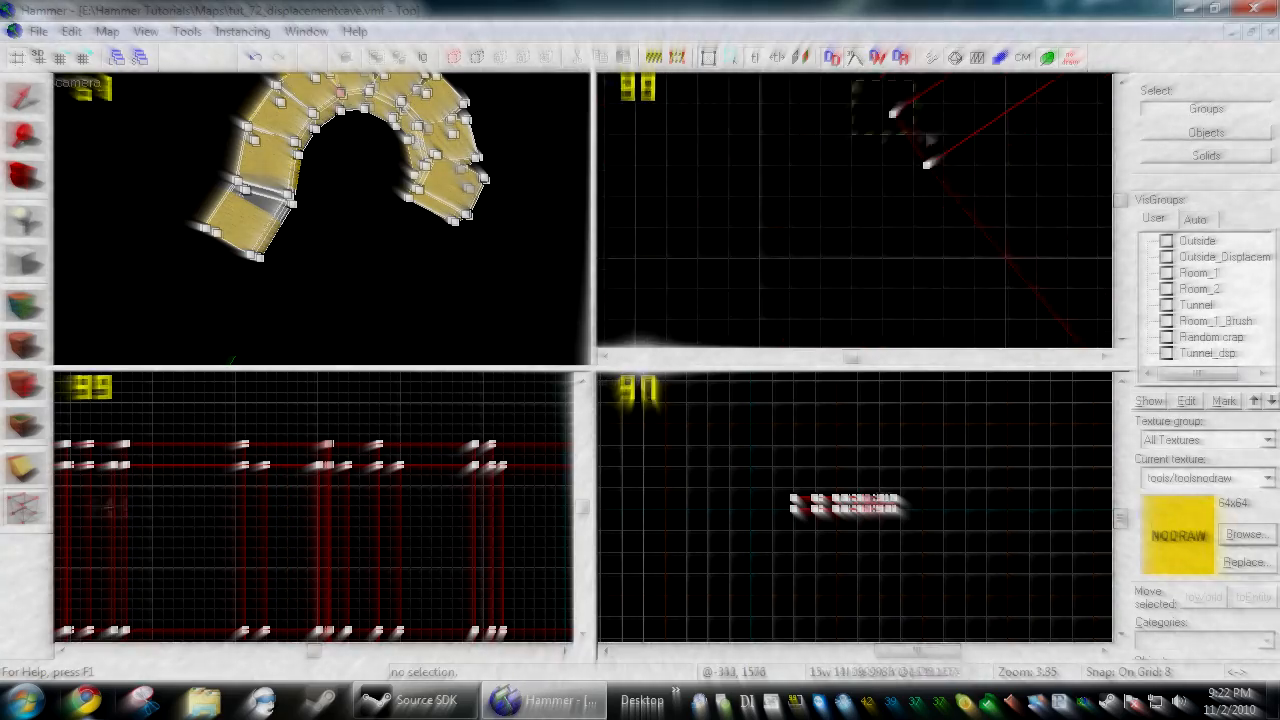
pyautogui.scroll(-4, 900, 150)
pyautogui.scroll(4, 831, 160)
pyautogui.moveTo(831, 160); pyautogui.dragTo(820, 166)
pyautogui.scroll(-5, 820, 166)
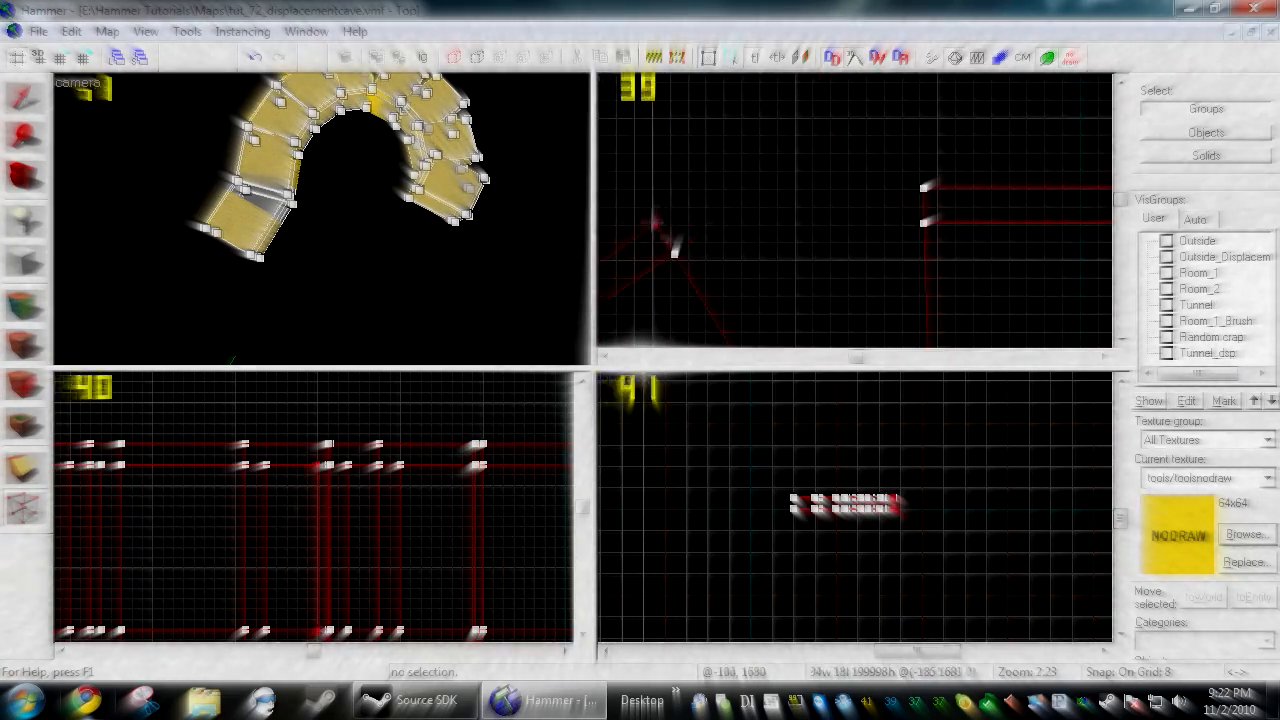
# Move the wall end vertices of the nodraw boxes at the crown of the curve onto the adjoining boxes
pyautogui.moveTo(655, 222); pyautogui.dragTo(794, 188)
pyautogui.moveTo(675, 250); pyautogui.dragTo(851, 234)
pyautogui.scroll(-3, 794, 223)
pyautogui.scroll(3, 731, 234)
pyautogui.moveTo(763, 171); pyautogui.dragTo(943, 163)
pyautogui.scroll(-3, 851, 171)
pyautogui.click(873, 163)
# Join the wall vertices at the remaining joints down to the far end of the nodraw tunnel
pyautogui.scroll(-4, 923, 246)
pyautogui.scroll(4, 840, 226)
pyautogui.moveTo(734, 234); pyautogui.dragTo(766, 262)
pyautogui.scroll(-3, 765, 160)
pyautogui.scroll(3, 765, 160)
pyautogui.moveTo(765, 200); pyautogui.dragTo(794, 211)
pyautogui.scroll(-4, 794, 211)
pyautogui.scroll(4, 731, 223)
pyautogui.moveTo(703, 263); pyautogui.dragTo(731, 217)
pyautogui.scroll(-4, 731, 223)
pyautogui.scroll(3, 773, 287)
pyautogui.click(773, 287)
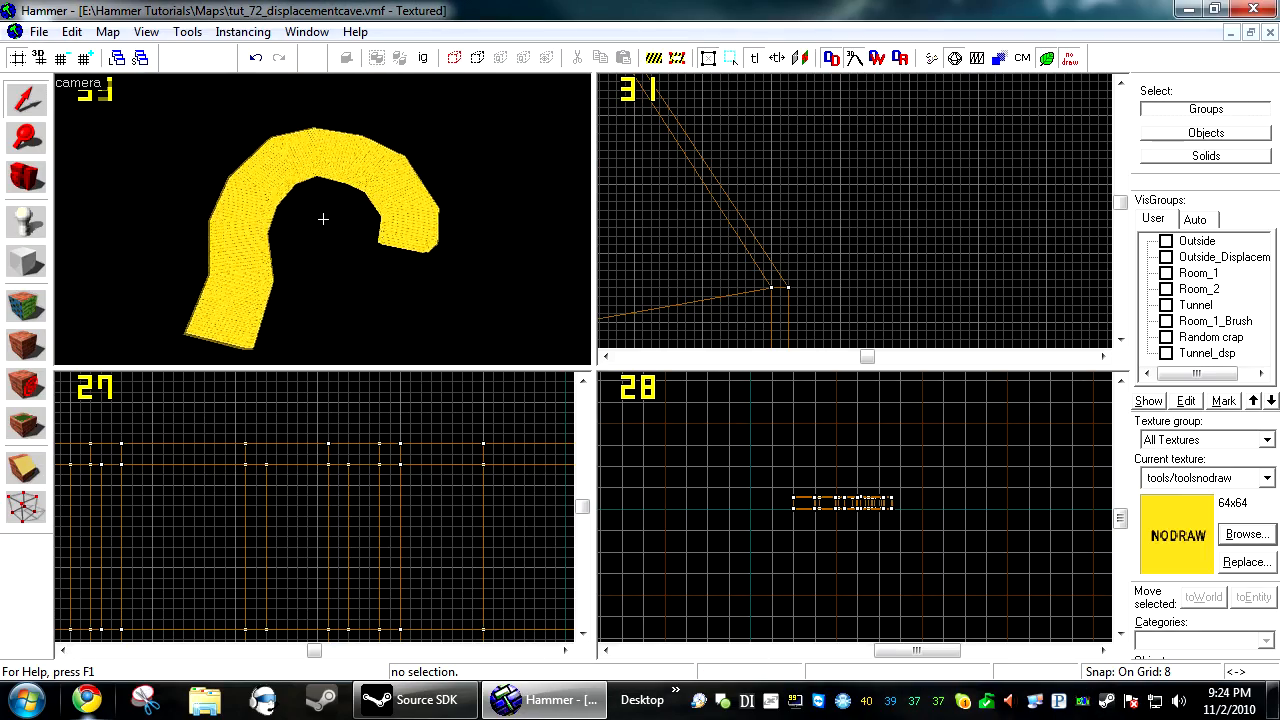
# Start face editing and select the first two inner nodraw faces at the tunnel's opening
pyautogui.press('s')
pyautogui.press('w')
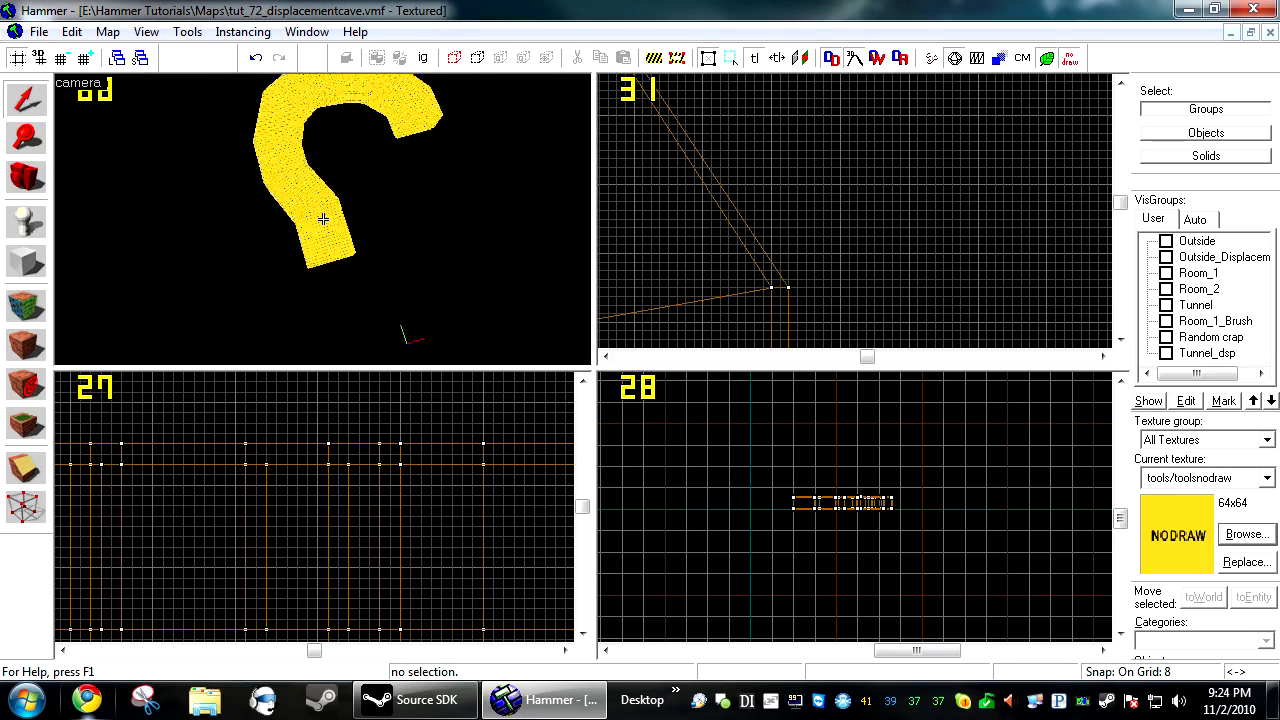
pyautogui.press('w')
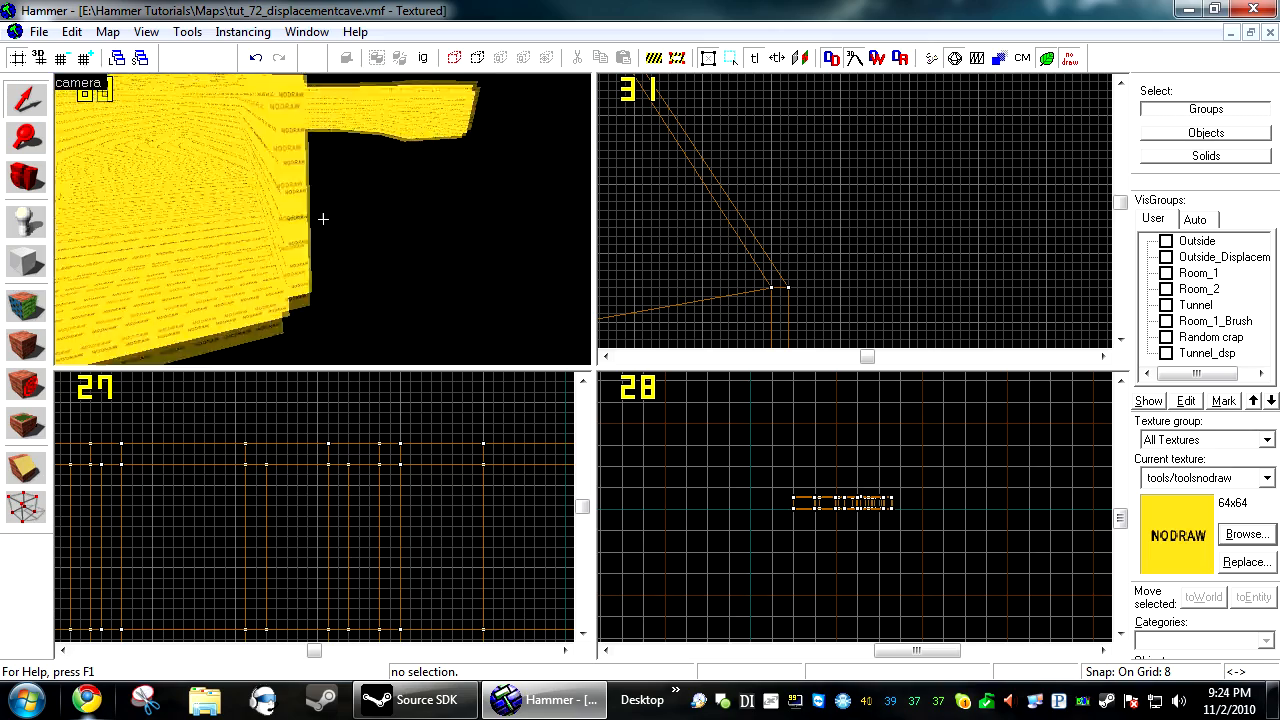
pyautogui.press('s')
pyautogui.press('z')
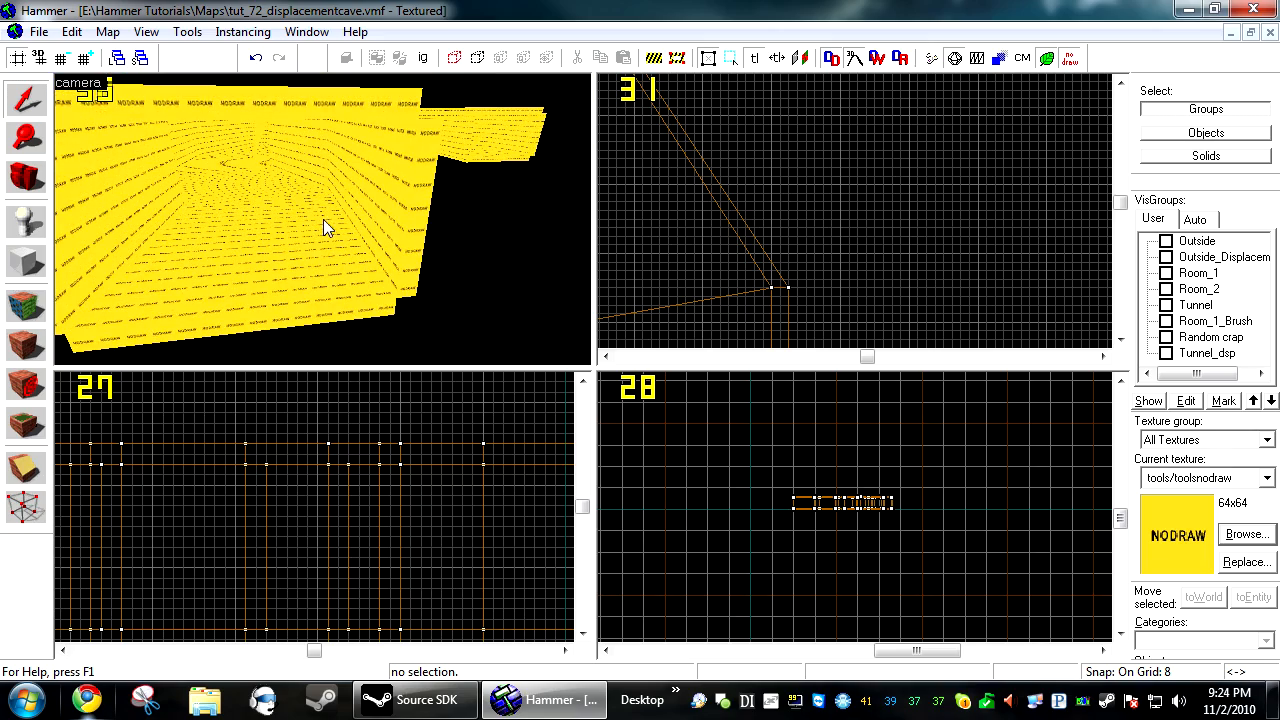
pyautogui.click(40, 307)
pyautogui.press('w')
pyautogui.press('z')
pyautogui.press('z')
pyautogui.click(267, 272)
pyautogui.keyDown('ctrl'); pyautogui.click(196, 234); pyautogui.keyUp('ctrl')
# Add the inner wall, floor and ceiling faces of the first tunnel segments to the face selection
pyautogui.press('w')
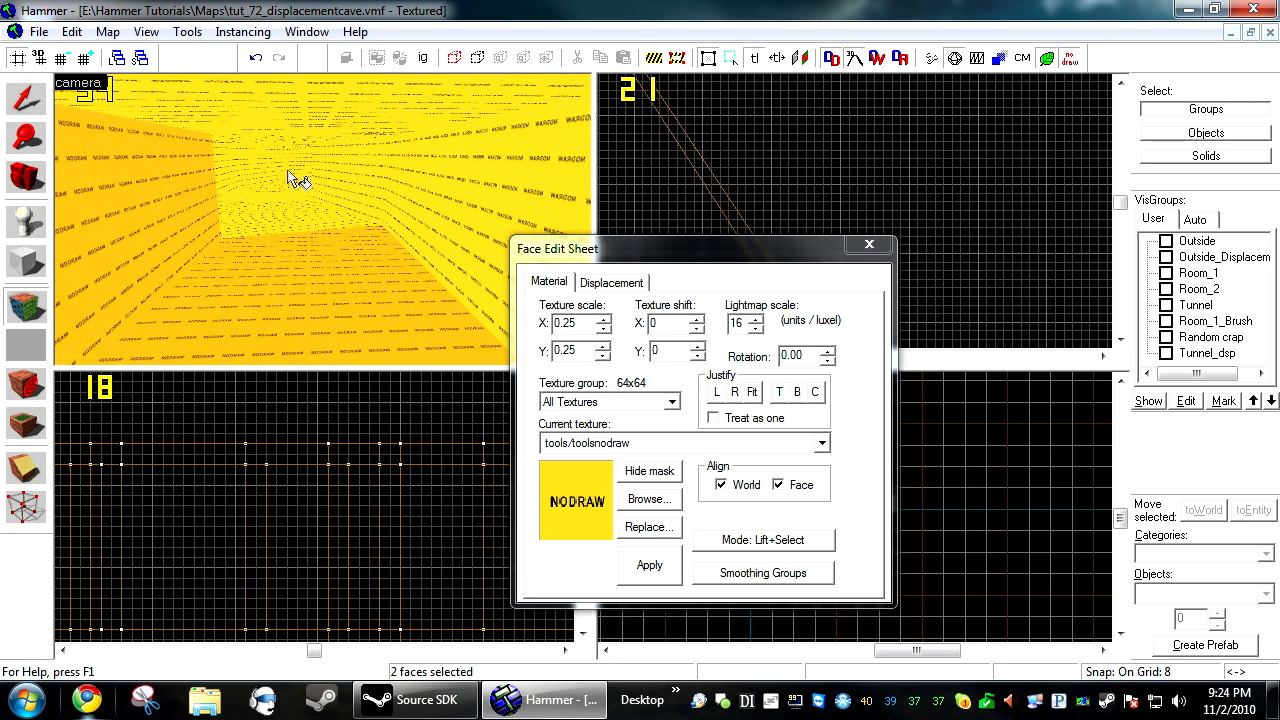
pyautogui.keyDown('ctrl'); pyautogui.click(289, 126); pyautogui.keyUp('ctrl')
pyautogui.keyDown('ctrl'); pyautogui.click(397, 152); pyautogui.keyUp('ctrl')
pyautogui.keyDown('ctrl'); pyautogui.click(325, 186); pyautogui.keyUp('ctrl')
pyautogui.keyDown('ctrl'); pyautogui.click(302, 212); pyautogui.keyUp('ctrl')
pyautogui.keyDown('ctrl'); pyautogui.click(277, 194); pyautogui.keyUp('ctrl')
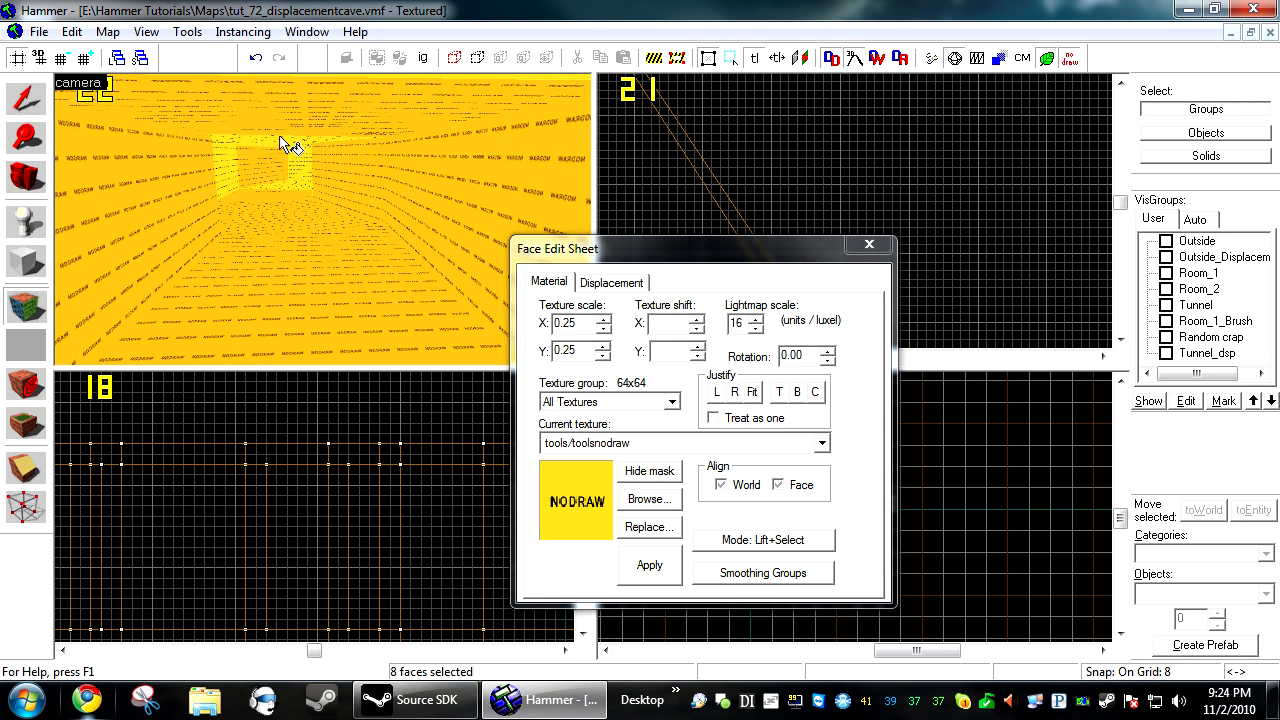
# Add the remaining inner faces along the rest of the tunnel to the face selection
pyautogui.press('w')
pyautogui.press('z')
pyautogui.keyDown('ctrl'); pyautogui.click(214, 212); pyautogui.keyUp('ctrl')
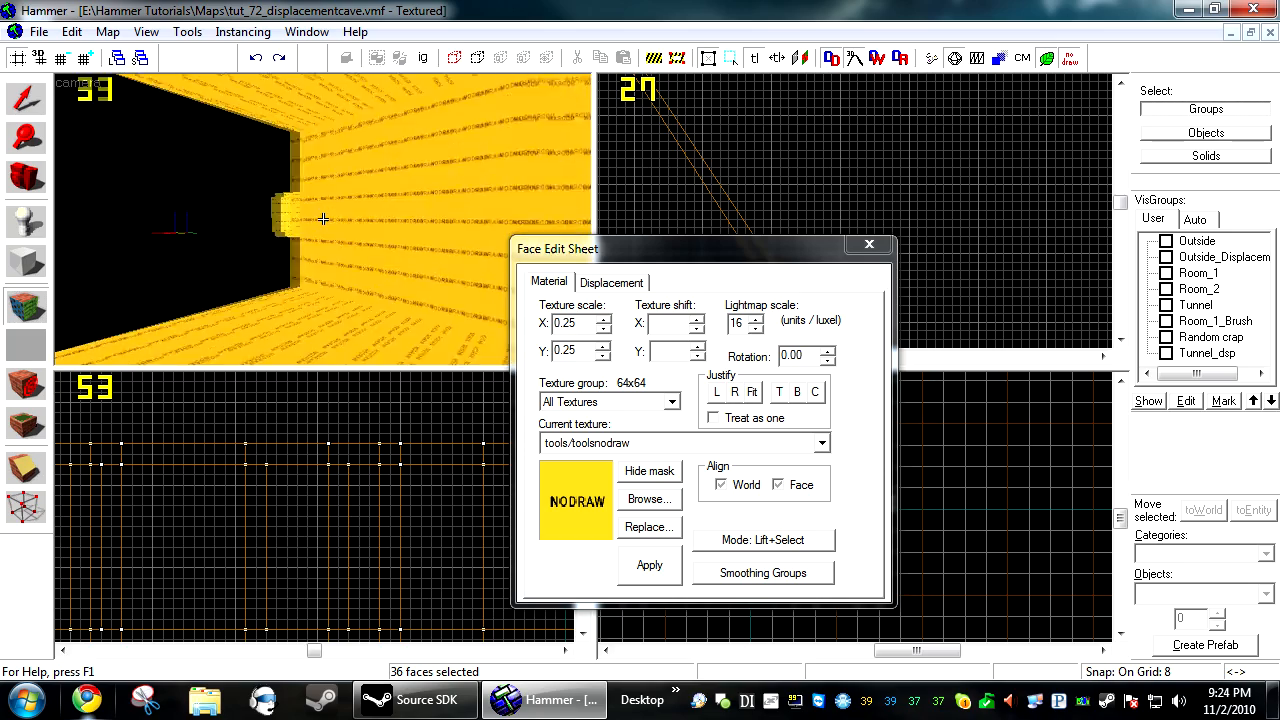
pyautogui.press('w')
pyautogui.press('w')
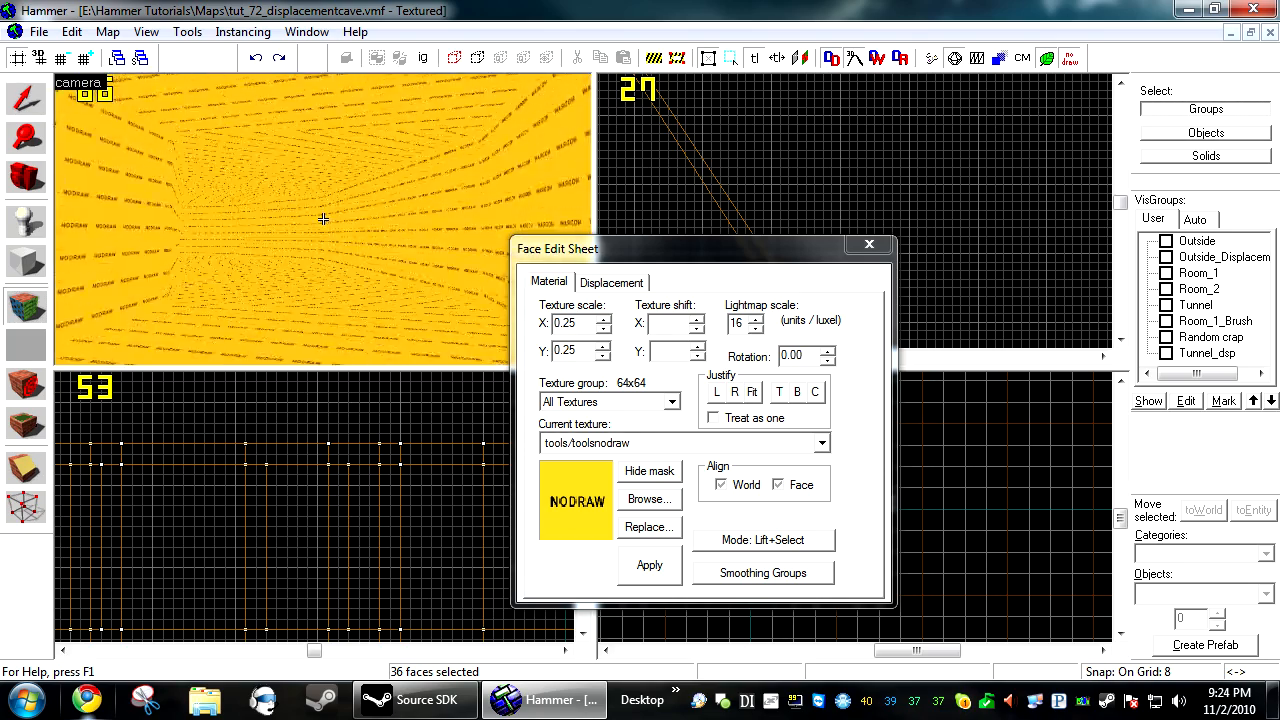
pyautogui.press('s')
pyautogui.press('z')
# Create displacements with power 3 from all selected inner tunnel faces and inspect their mesh
pyautogui.click(620, 285)
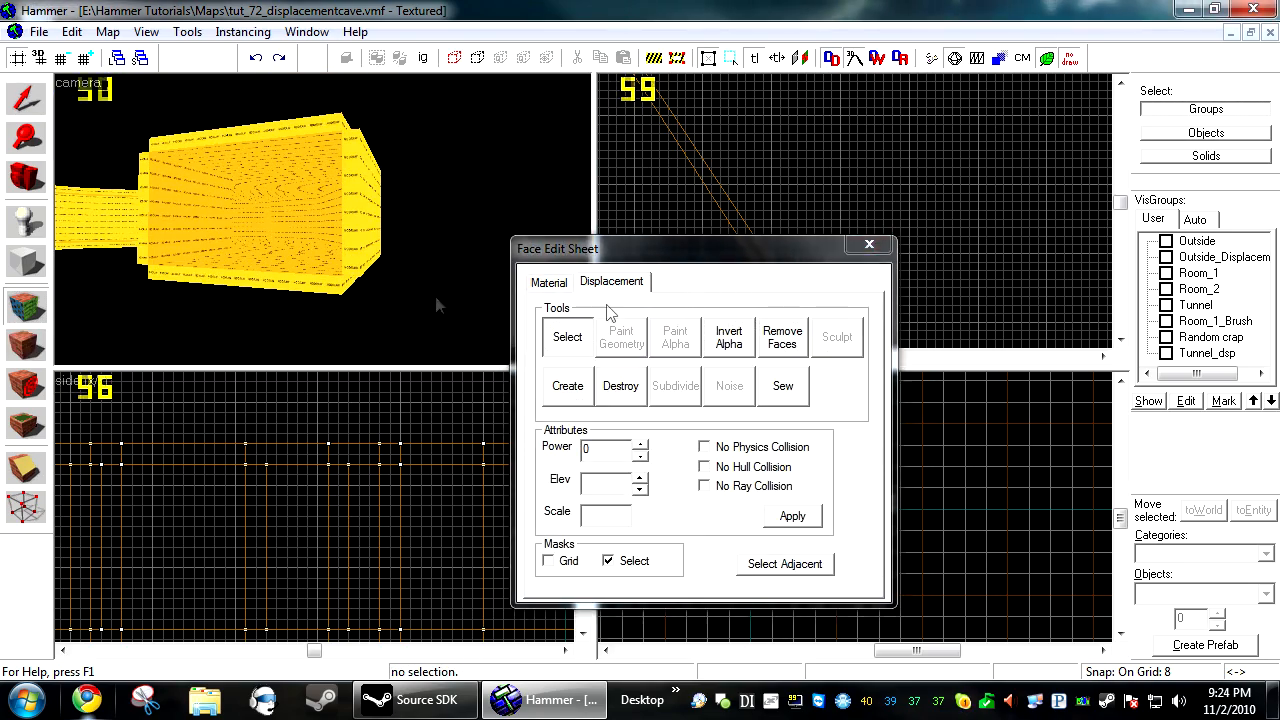
pyautogui.click(567, 385)
pyautogui.click(666, 447)
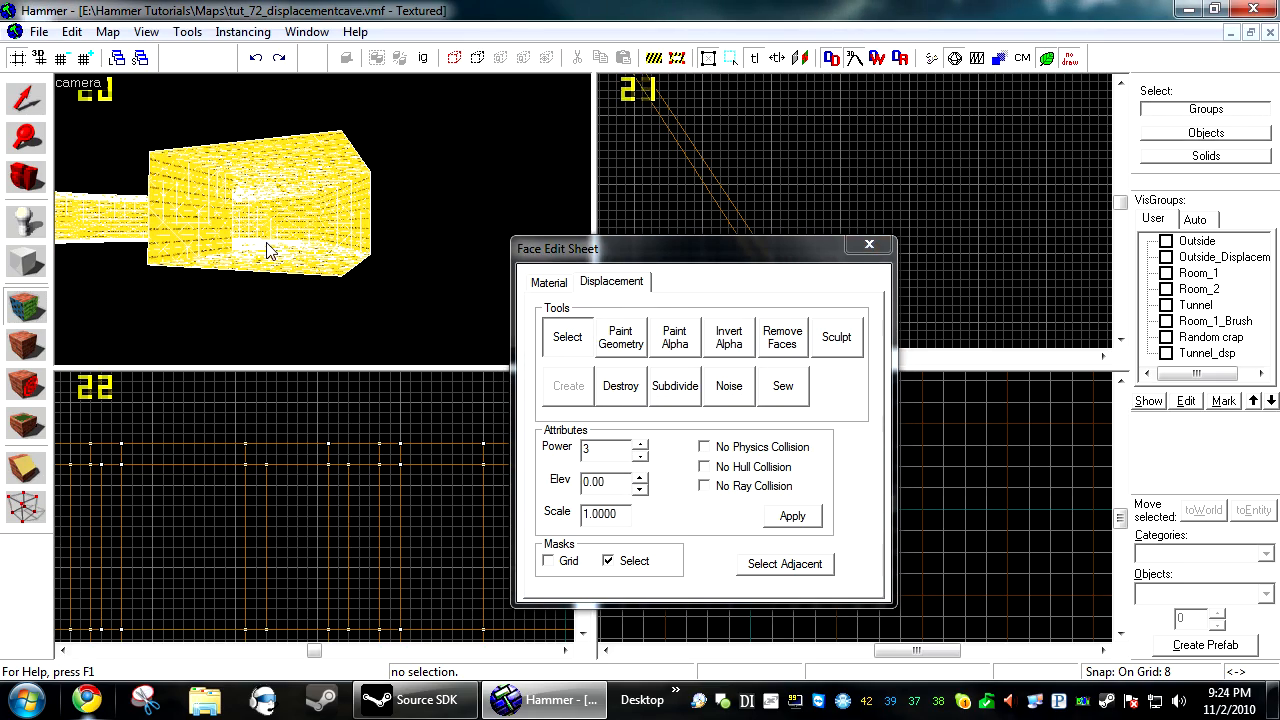
pyautogui.press('w')
pyautogui.press('s')
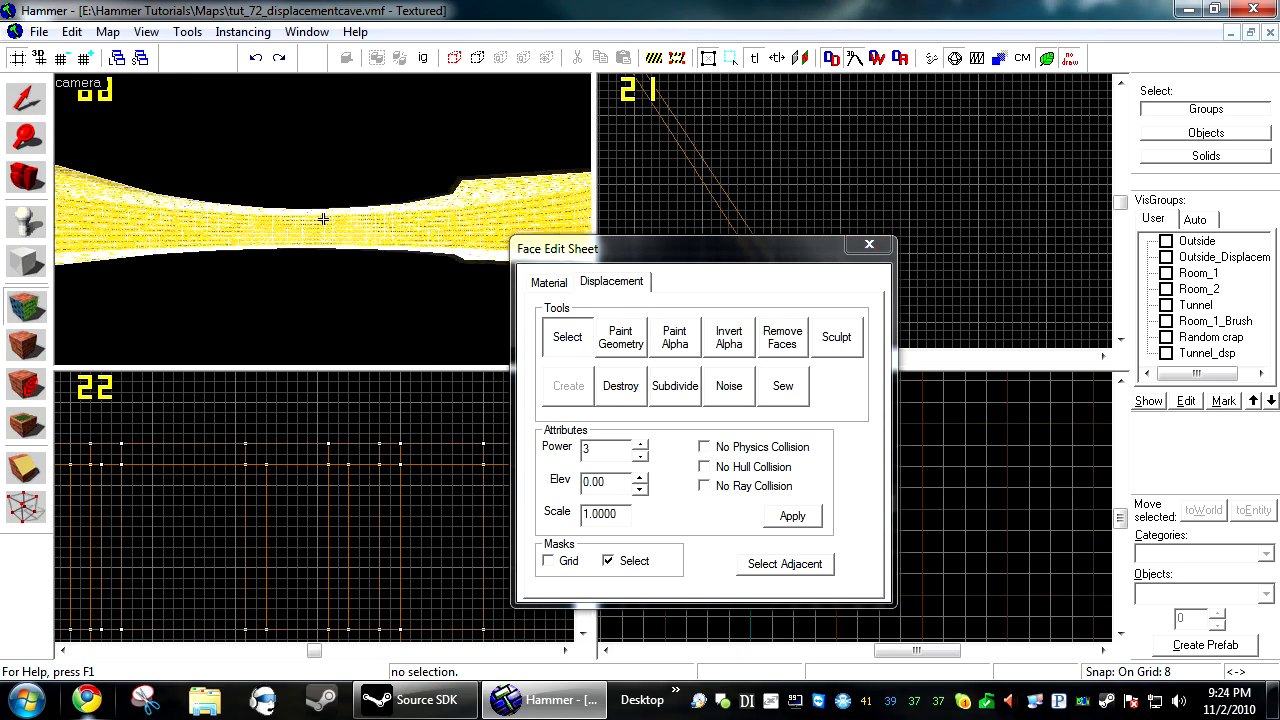
pyautogui.press('w')
pyautogui.press('s')
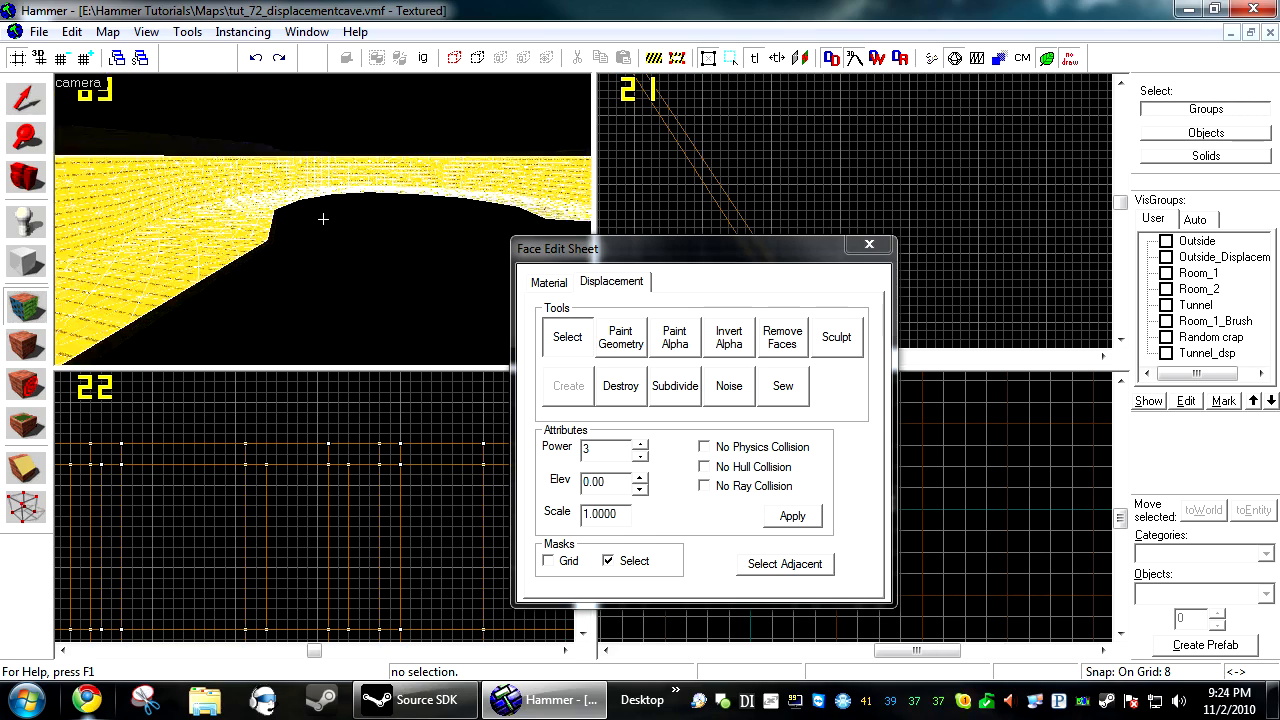
pyautogui.press('w')
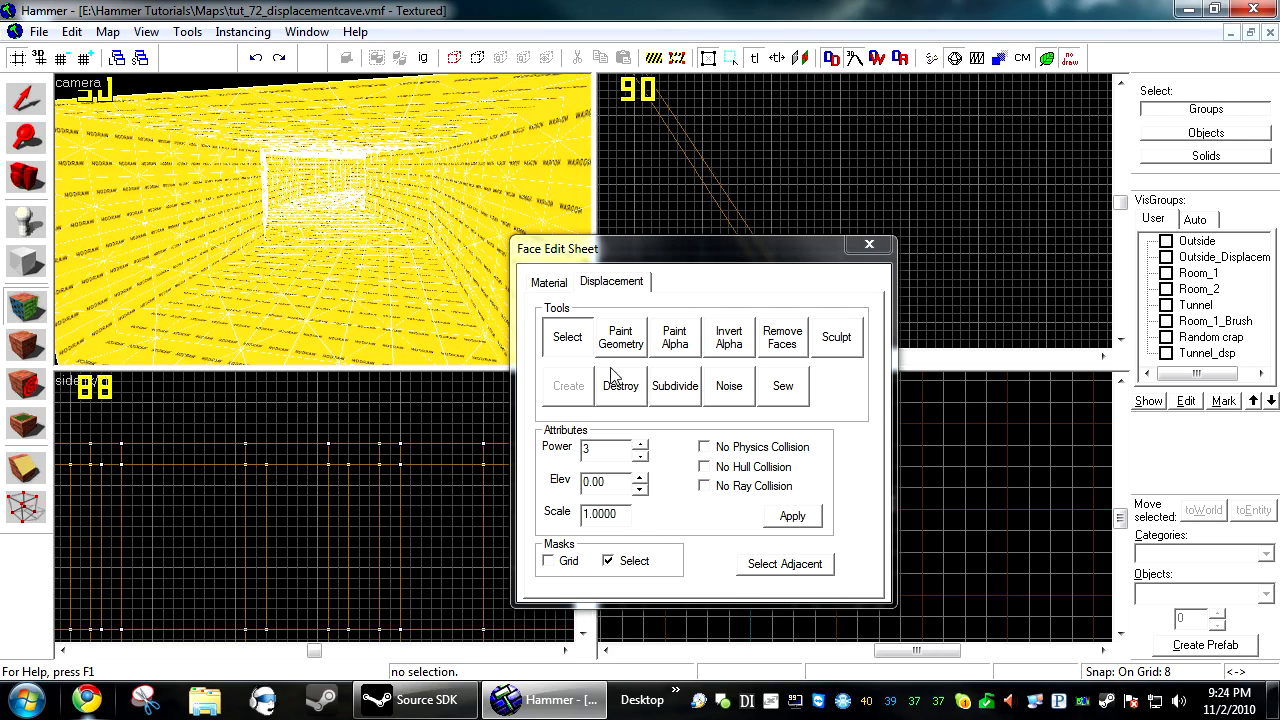
# Try power 2 on the tunnel displacements, restore power 3, and close the face editing sheet
pyautogui.click(640, 456)
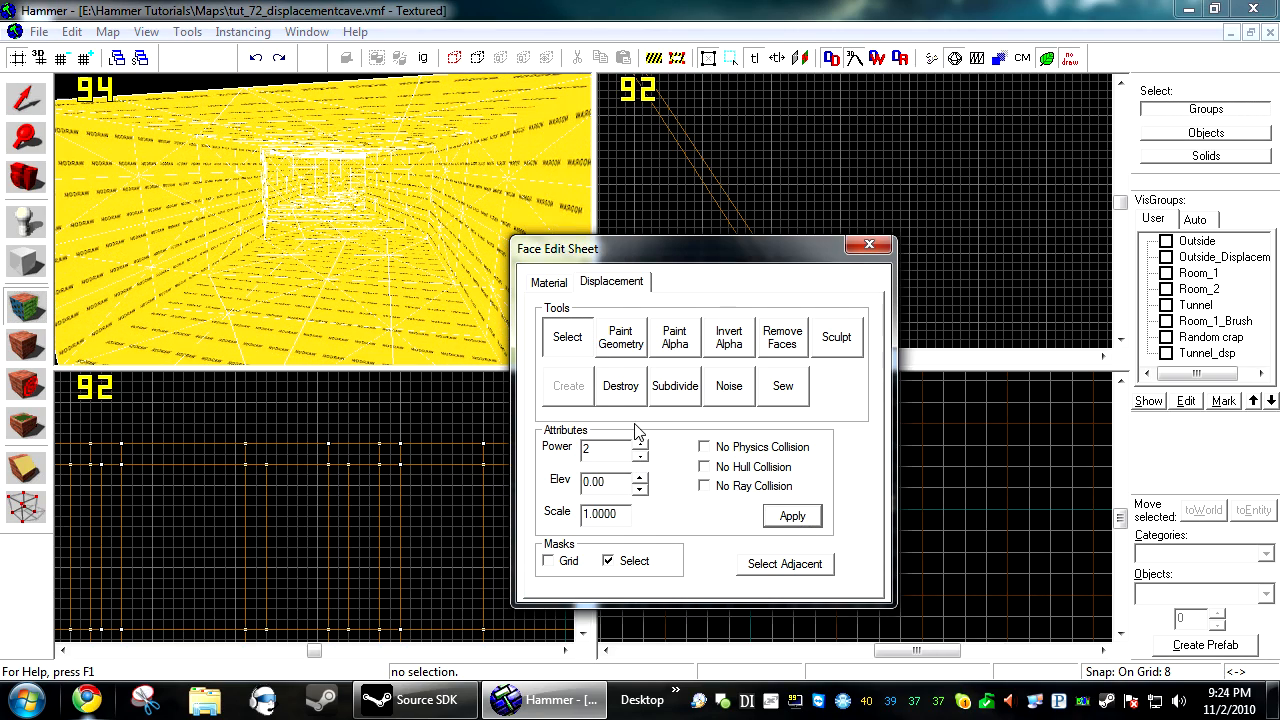
pyautogui.click(792, 518)
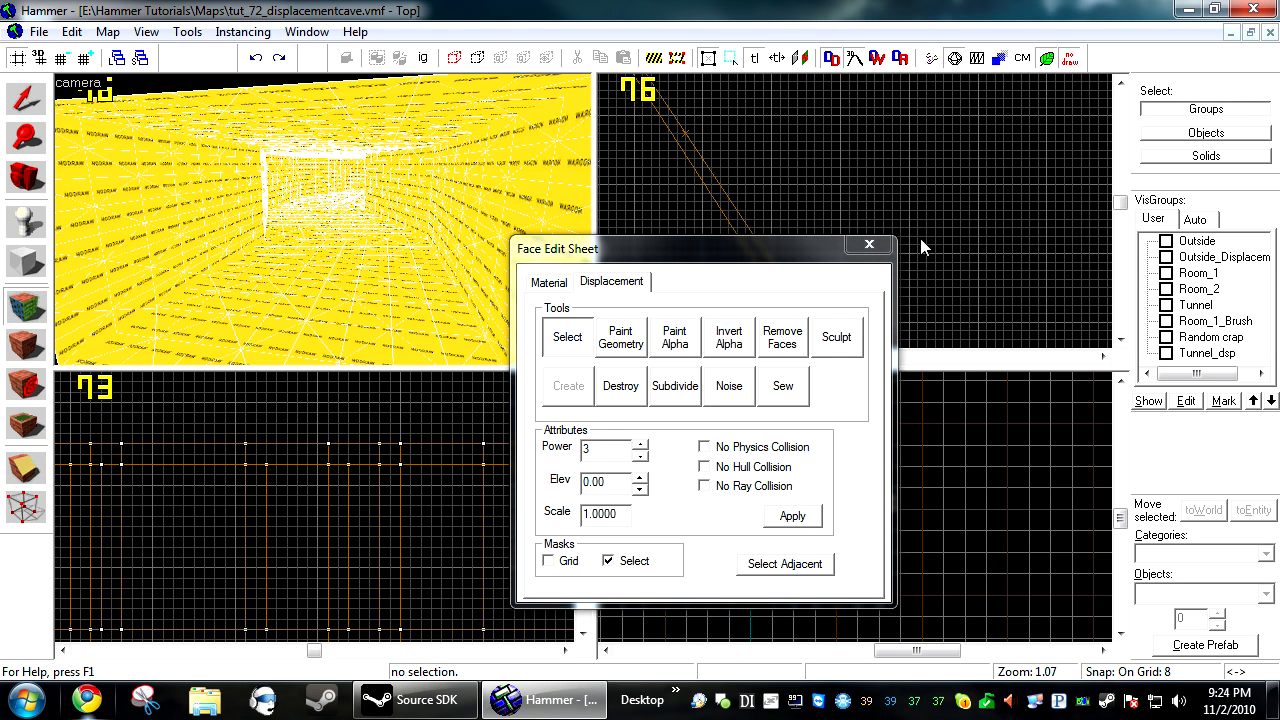
pyautogui.click(869, 244)
# Switch the camera view to 3D Flat and back to 3D Textured
pyautogui.click(72, 96)
pyautogui.click(86, 197)
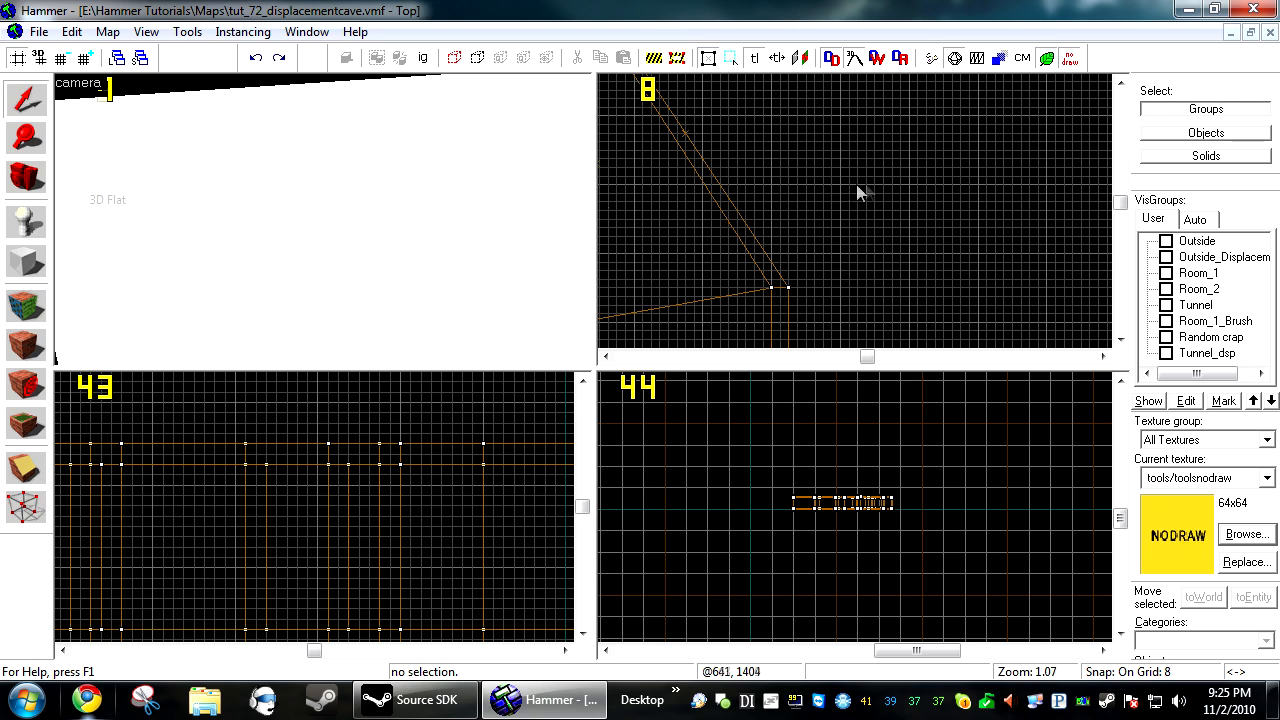
pyautogui.click(78, 82)
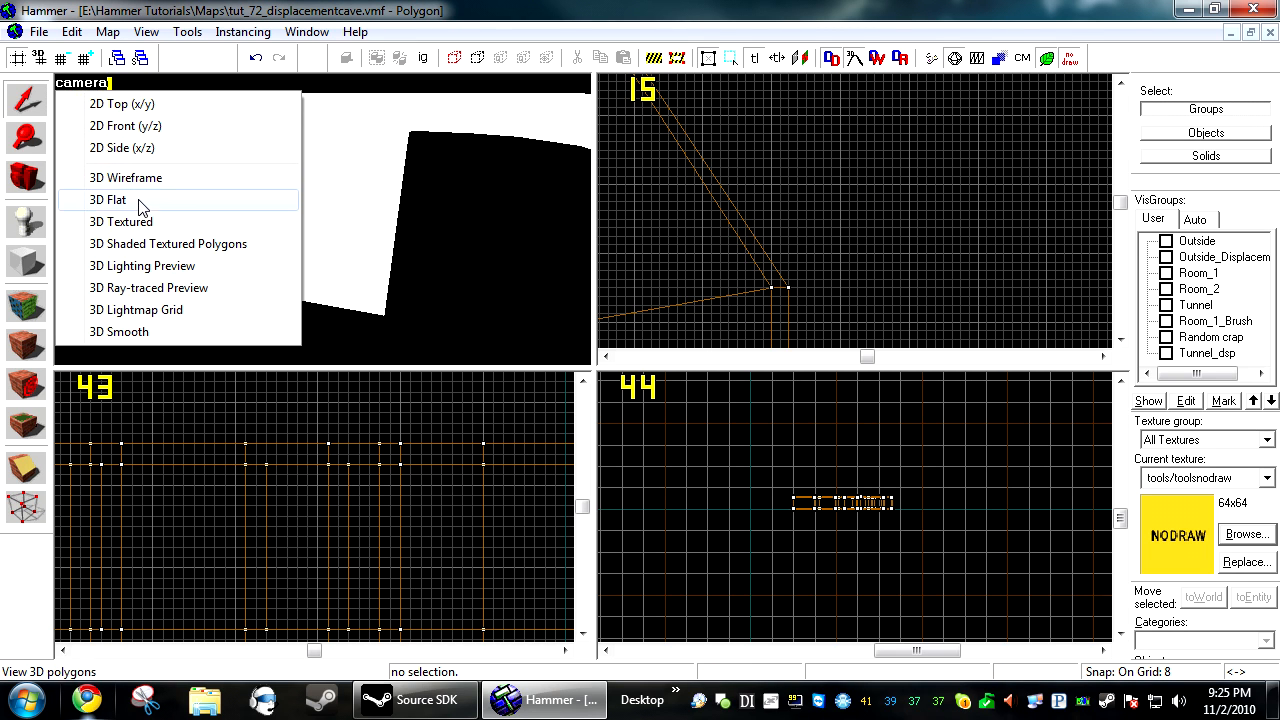
pyautogui.click(143, 222)
# Select all the nodraw tunnel pieces in the top view and group them together
pyautogui.scroll(-5, 322, 229)
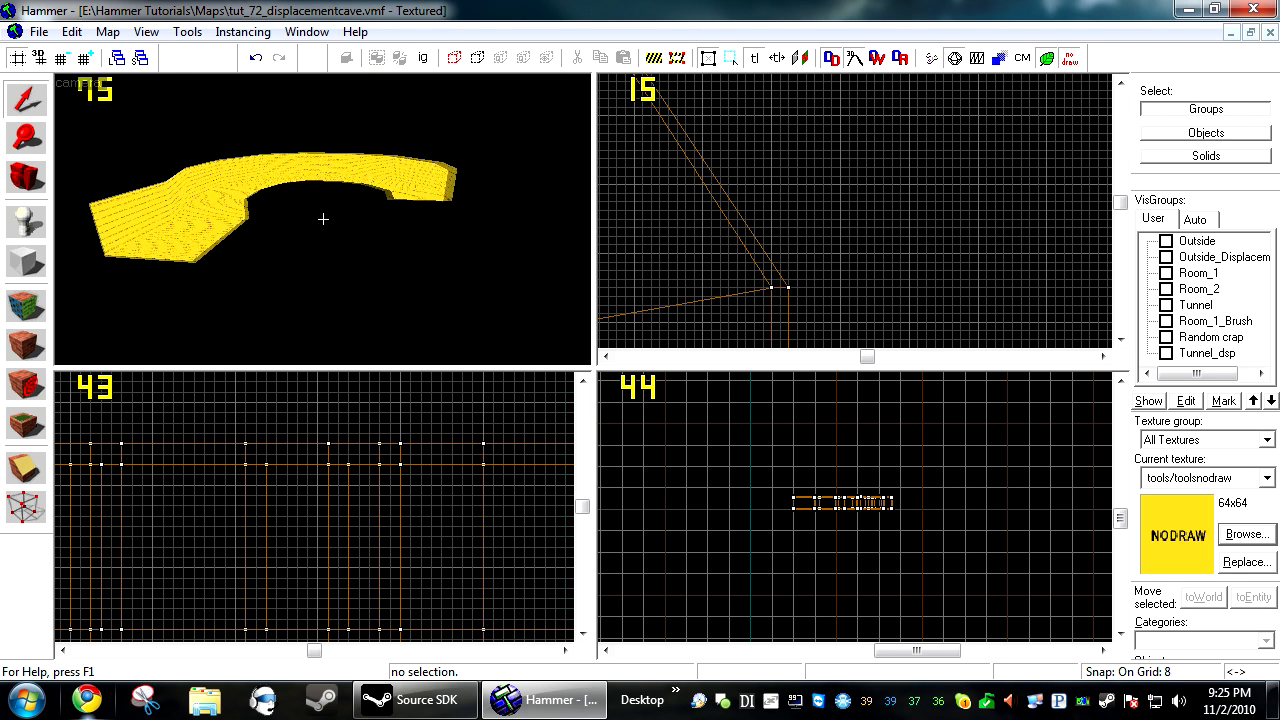
pyautogui.press('z')
pyautogui.press('w')
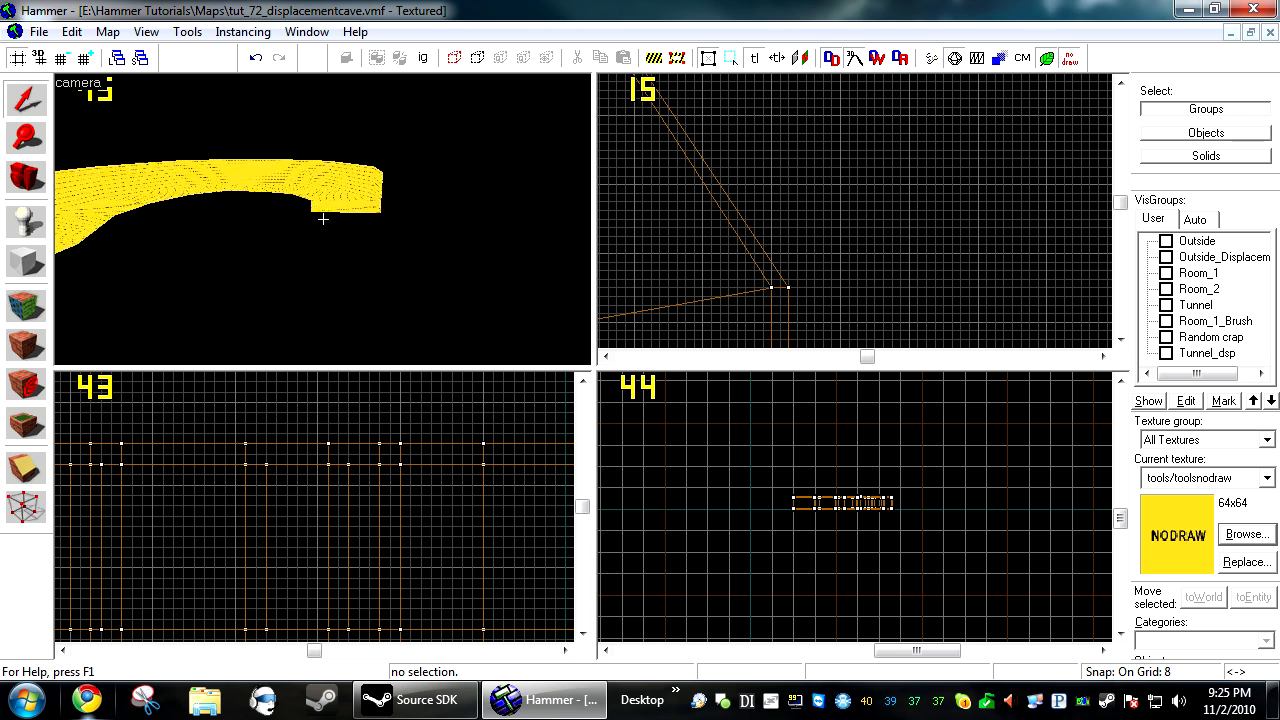
pyautogui.press('z')
pyautogui.scroll(-10, 782, 208)
pyautogui.click(294, 170)
pyautogui.scroll(-4, 870, 220)
pyautogui.moveTo(882, 266); pyautogui.dragTo(728, 151)
pyautogui.press('Return')
pyautogui.hotkey('ctrl', 'g')
pyautogui.press('Escape')
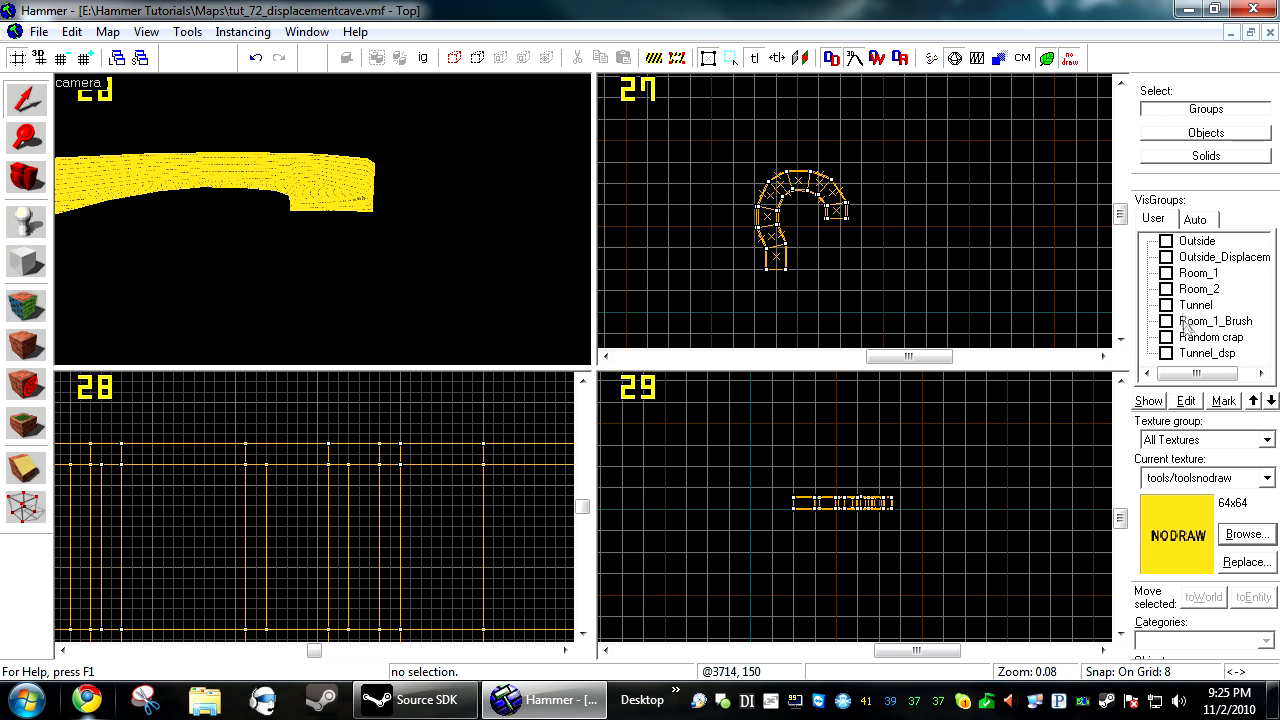
# Hide the grouped tunnel and show the Tunnel_dsp and outside displacement visgroups
pyautogui.click(289, 200)
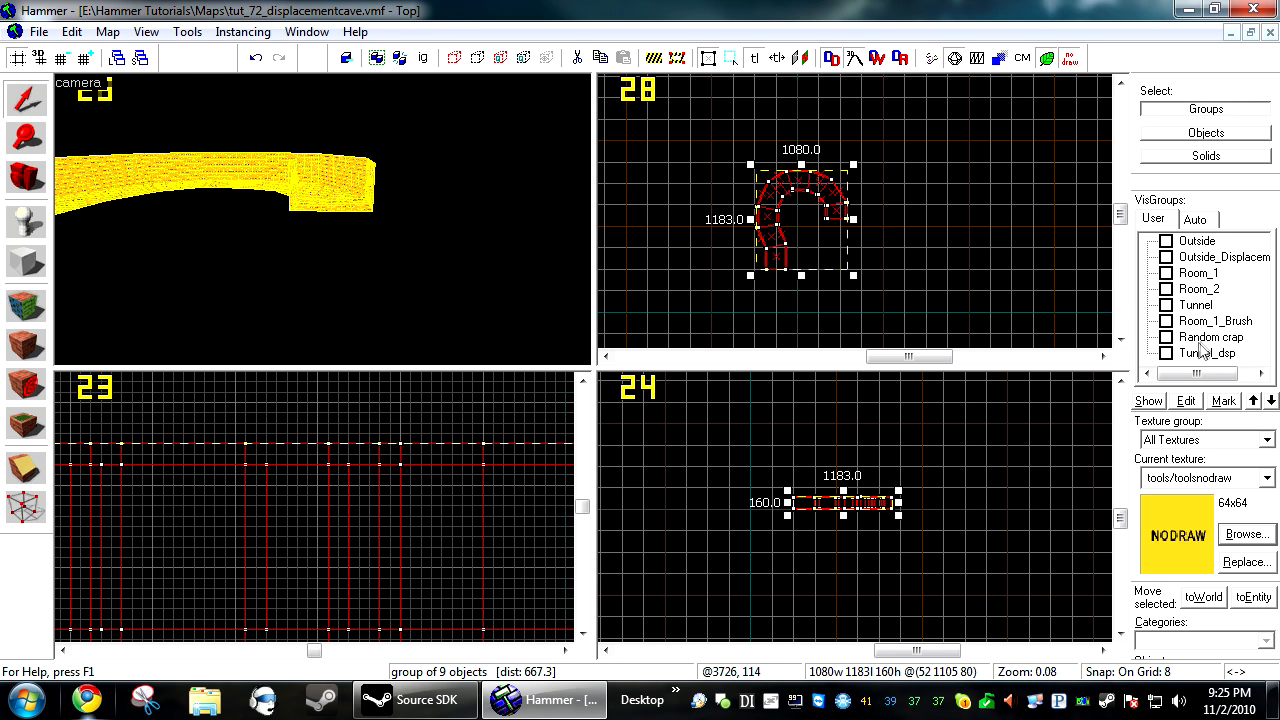
pyautogui.press('h')
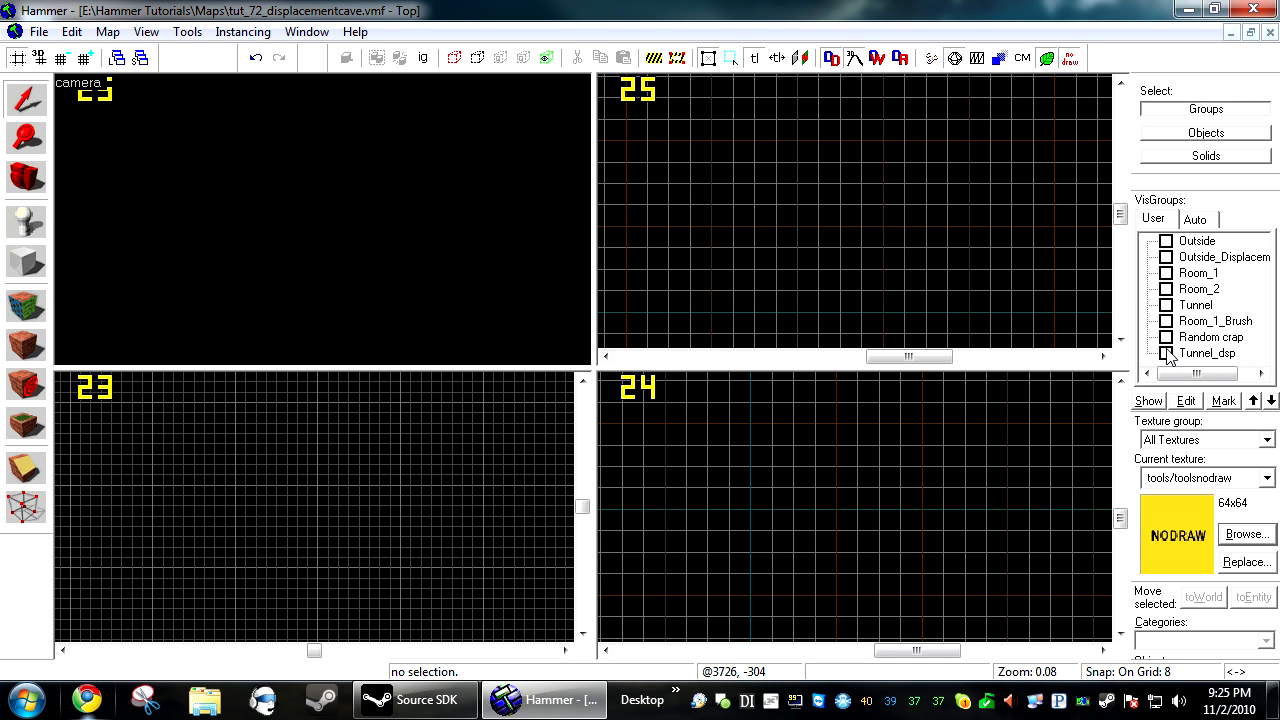
pyautogui.click(1166, 353)
pyautogui.click(1166, 257)
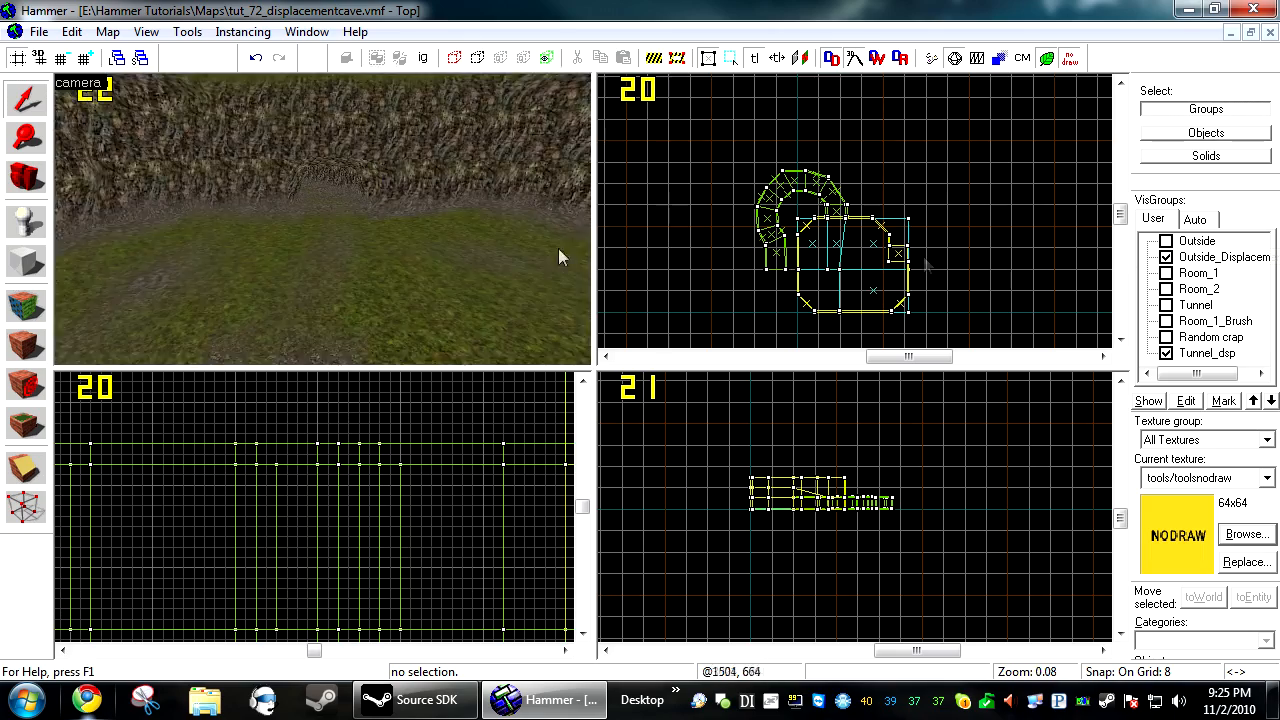
# Examine the finished displacement cave entrance up close and select the outside displacement group around it
pyautogui.press('z')
pyautogui.press('w')
pyautogui.press('z')
pyautogui.click(222, 142)
pyautogui.click(168, 203)
pyautogui.click(242, 223)
pyautogui.click(538, 124)
pyautogui.click(595, 201)
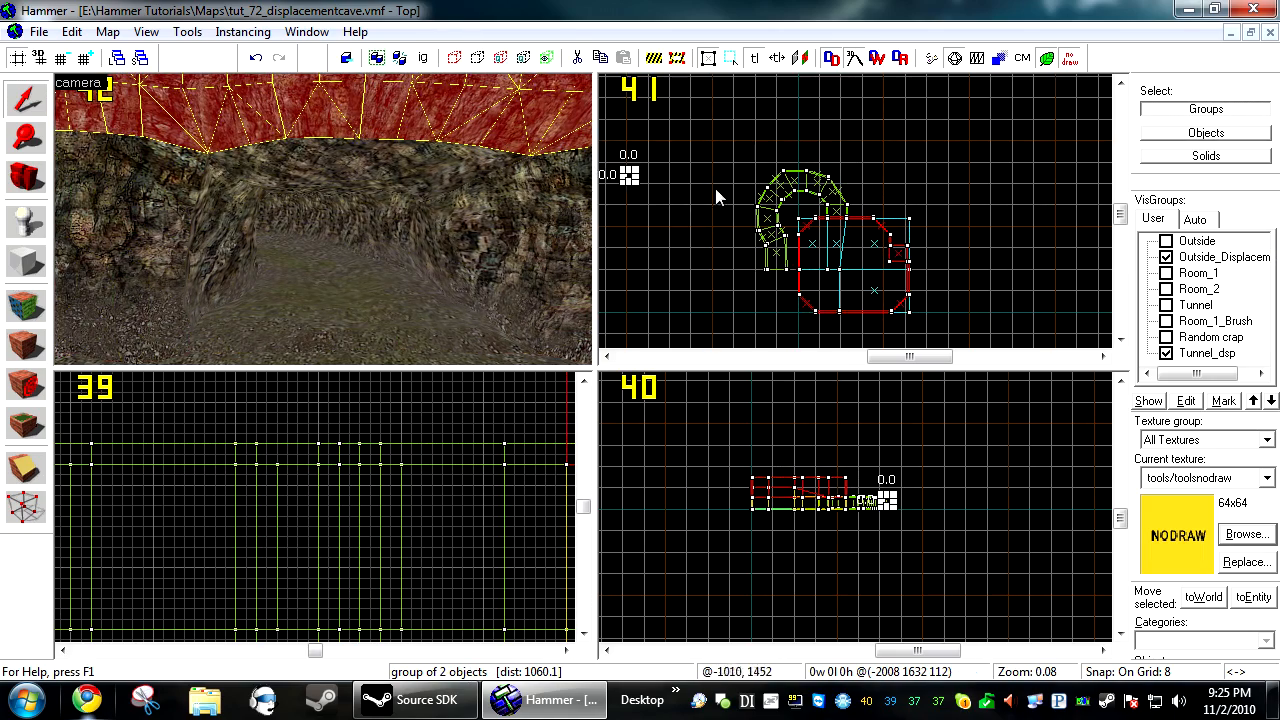
pyautogui.click(713, 190)
pyautogui.hotkey('ctrl', 'z')
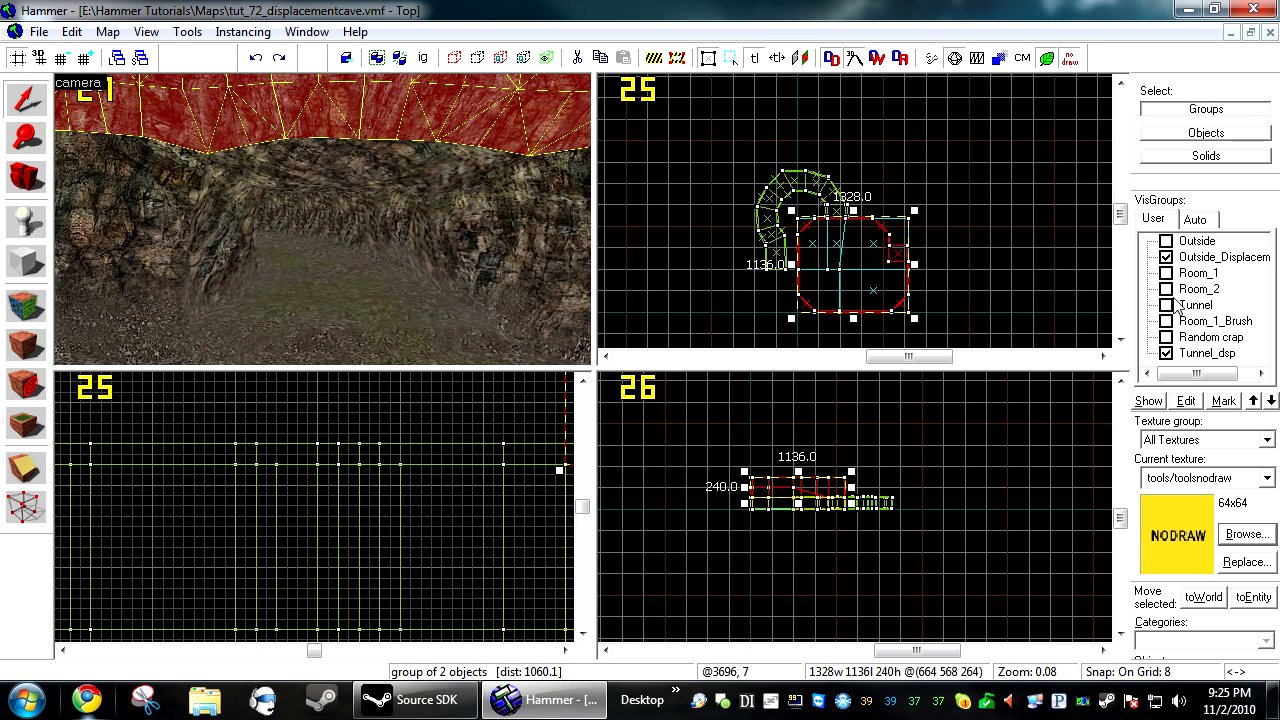
# Hide the Outside_Displacement and Tunnel_dsp visgroups, bring back the hidden nodraw tunnel, and clear the selection
pyautogui.click(1167, 258)
pyautogui.click(1166, 353)
pyautogui.press('u')
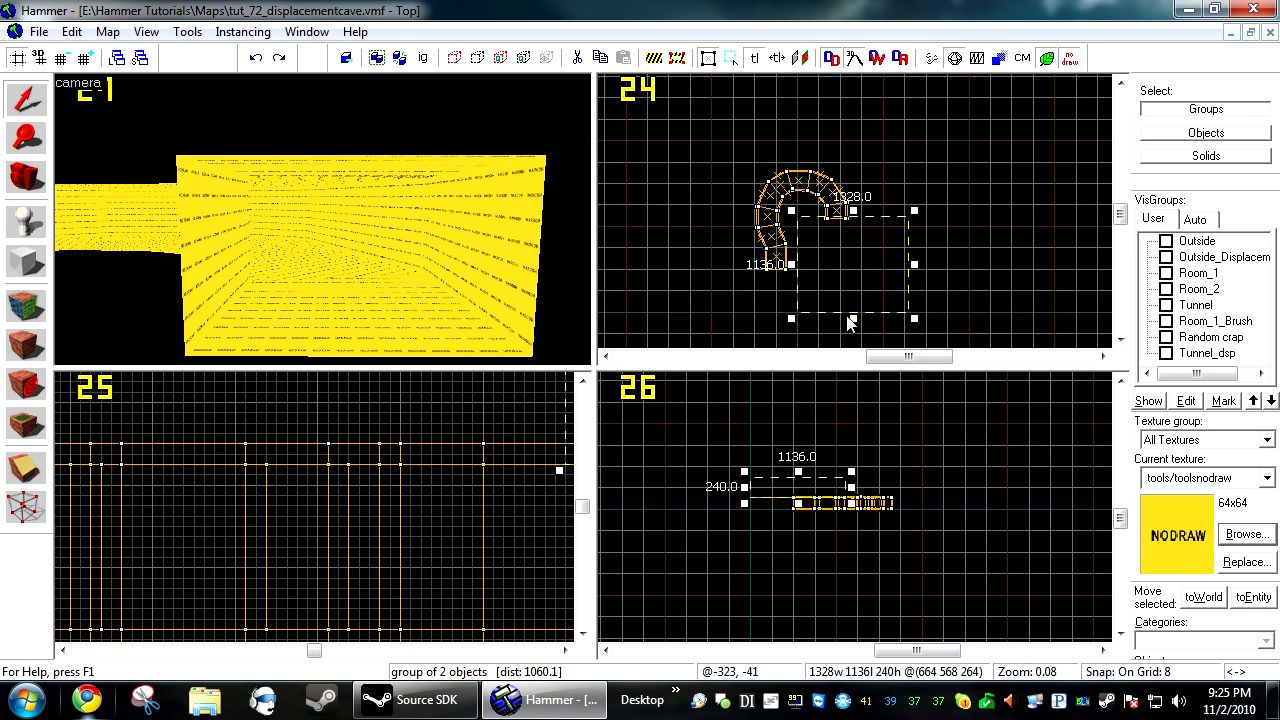
pyautogui.click(743, 297)
pyautogui.press('z')
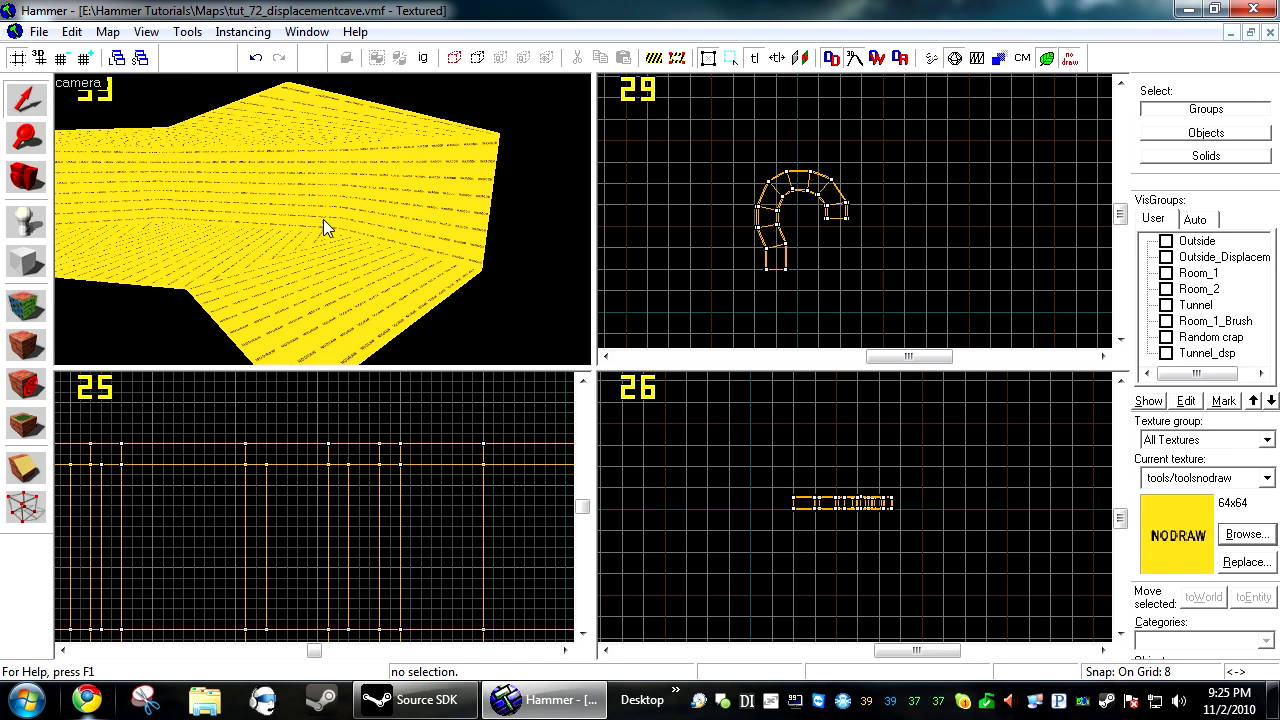
# Select the nodraw tunnel group and align the vertices at its open end to the grid in the top view
pyautogui.scroll(8, 870, 500)
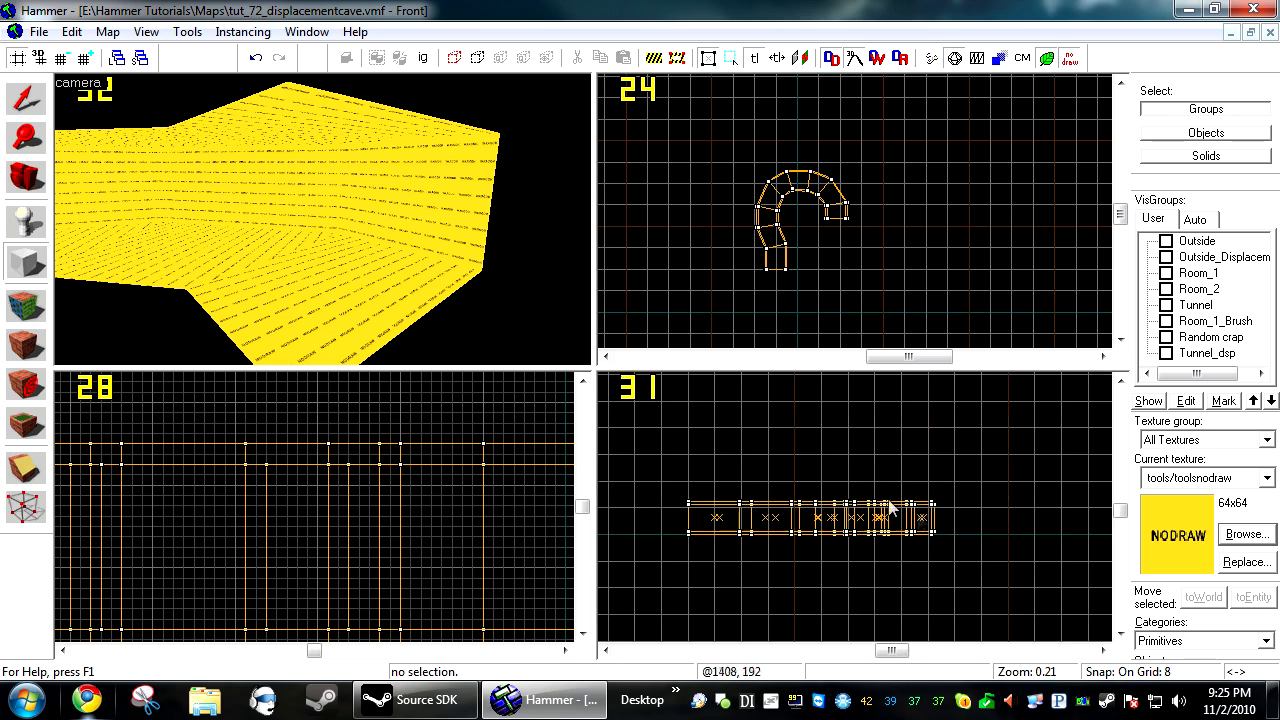
pyautogui.scroll(6, 828, 212)
pyautogui.scroll(10, 850, 230)
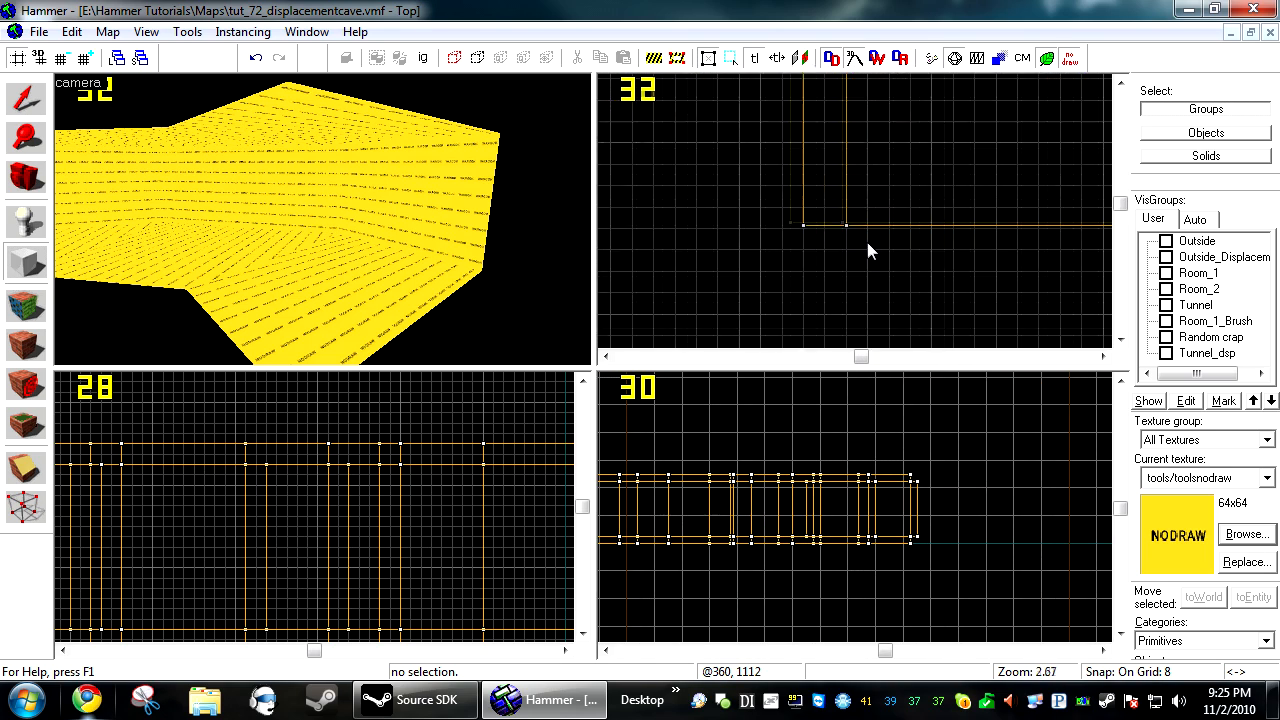
pyautogui.click(272, 297)
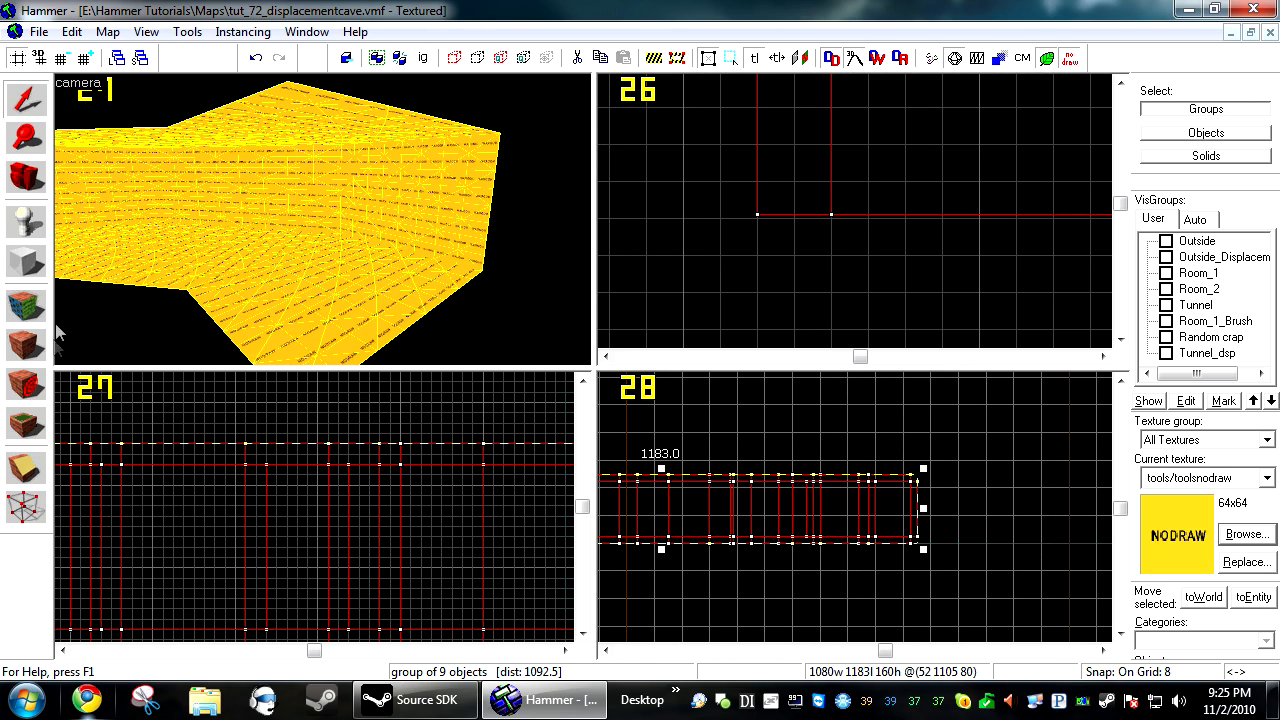
pyautogui.click(24, 508)
pyautogui.scroll(3, 820, 210)
pyautogui.click(855, 231)
pyautogui.moveTo(855, 231); pyautogui.dragTo(855, 240)
pyautogui.moveTo(684, 218); pyautogui.dragTo(702, 240)
pyautogui.scroll(-5, 697, 250)
pyautogui.scroll(3, 690, 252)
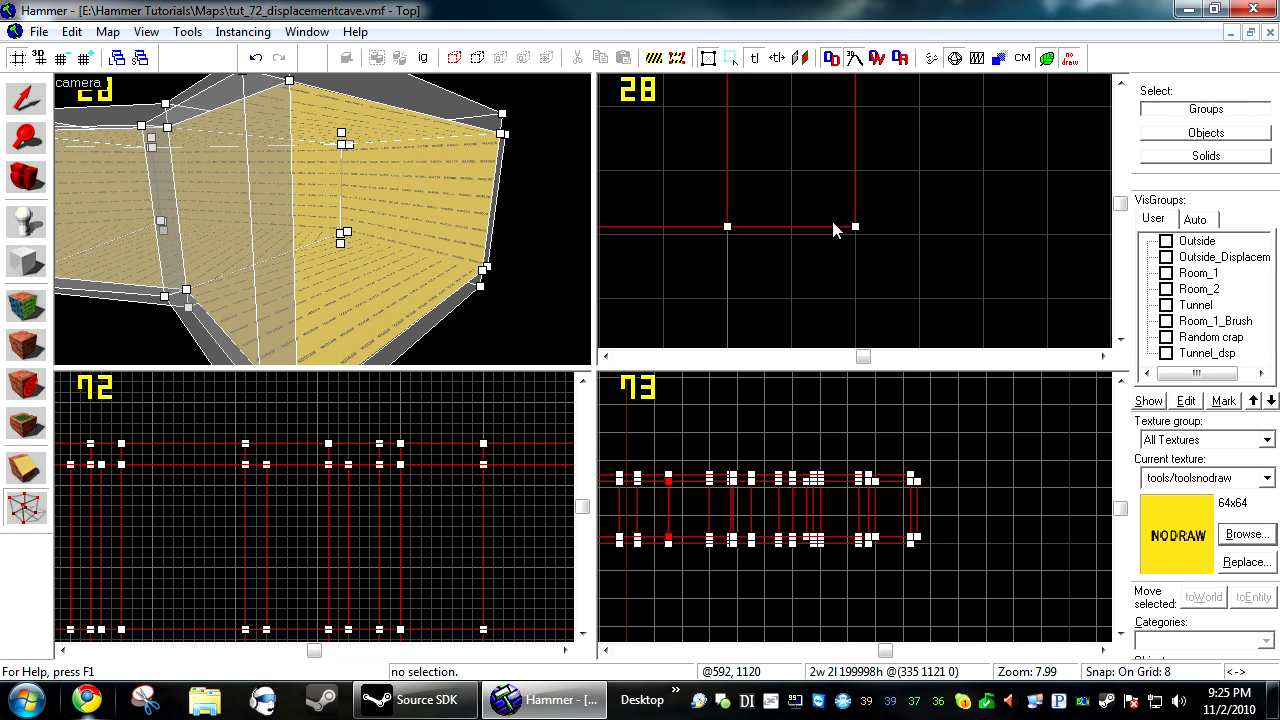
pyautogui.moveTo(725, 226); pyautogui.dragTo(725, 235)
pyautogui.click(30, 100)
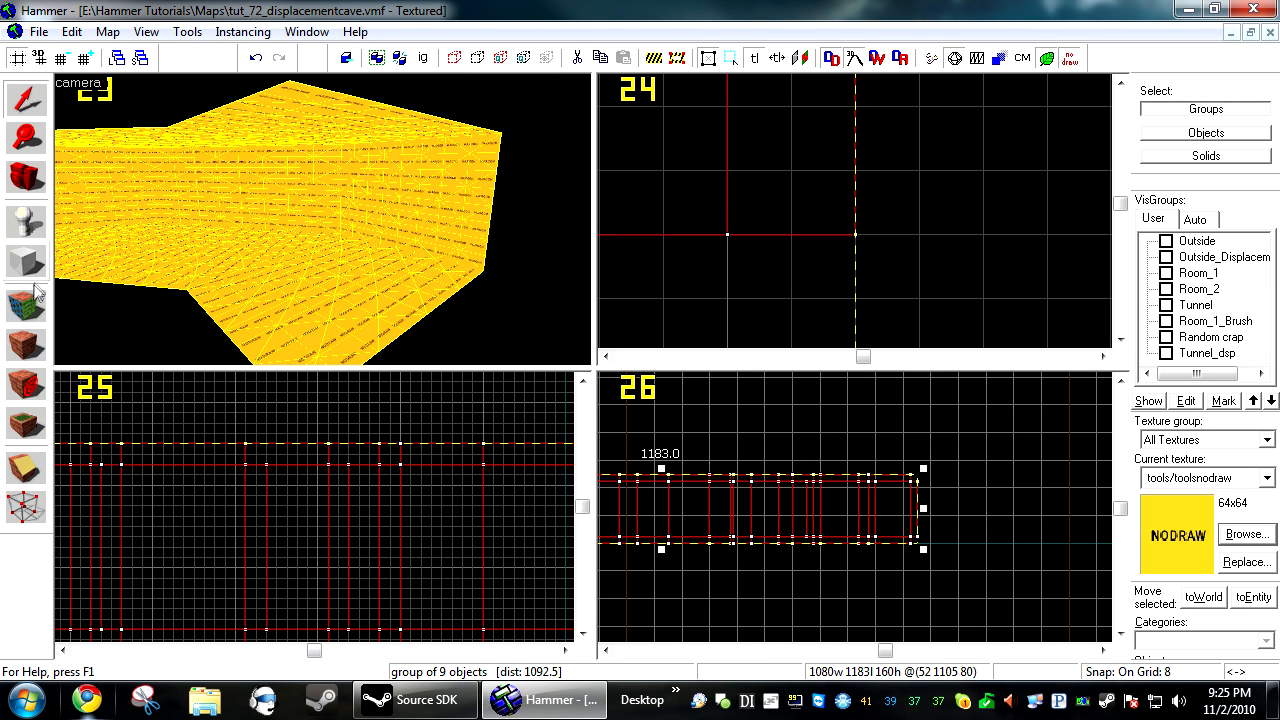
# Create a nodraw wall block 512 wide, 16 deep and 128 high against one side of the tunnel opening
pyautogui.scroll(-7, 909, 209)
pyautogui.scroll(5, 900, 229)
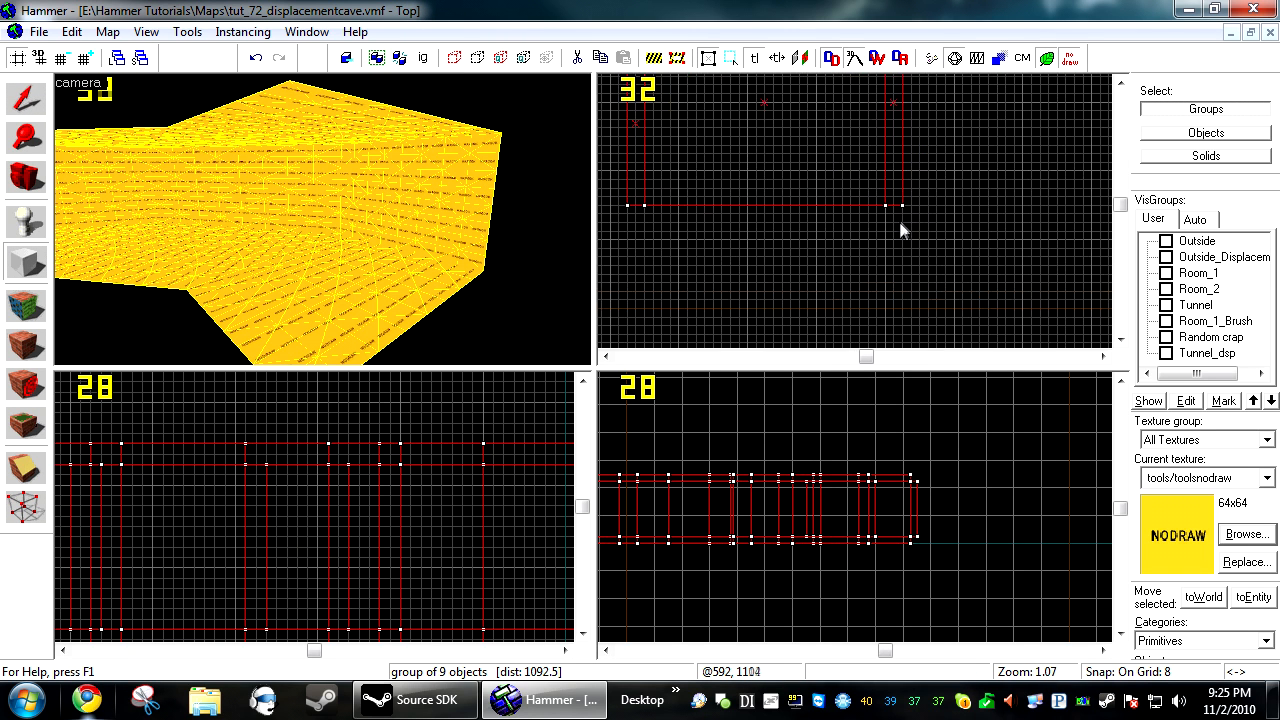
pyautogui.moveTo(849, 180)
pyautogui.mouseDown()
pyautogui.moveTo(941, 261)
pyautogui.moveTo(987, 221)
pyautogui.moveTo(1063, 220)
pyautogui.mouseUp()
pyautogui.scroll(-2, 945, 222)
pyautogui.scroll(-7, 985, 223)
pyautogui.scroll(-7, 985, 223)
pyautogui.scroll(9, 987, 221)
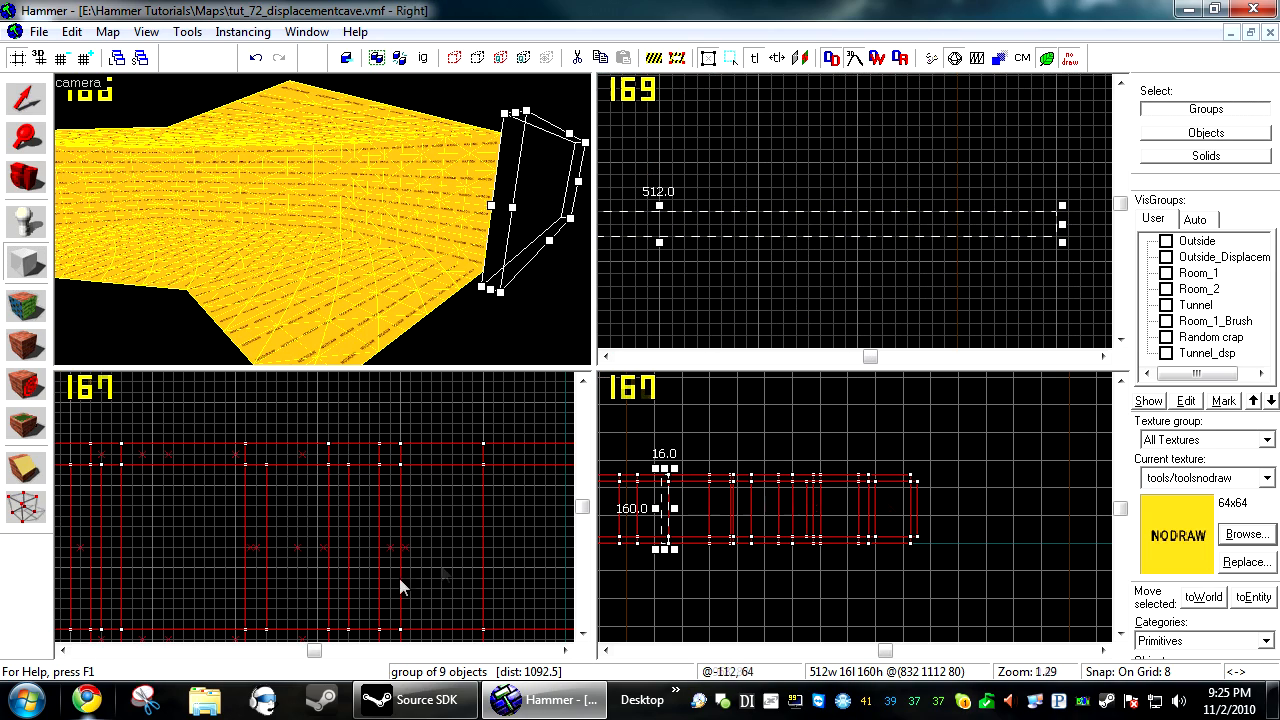
pyautogui.scroll(8, 670, 508)
pyautogui.moveTo(676, 432); pyautogui.dragTo(677, 466)
pyautogui.scroll(-9, 677, 463)
pyautogui.scroll(7, 679, 485)
pyautogui.press('Return')
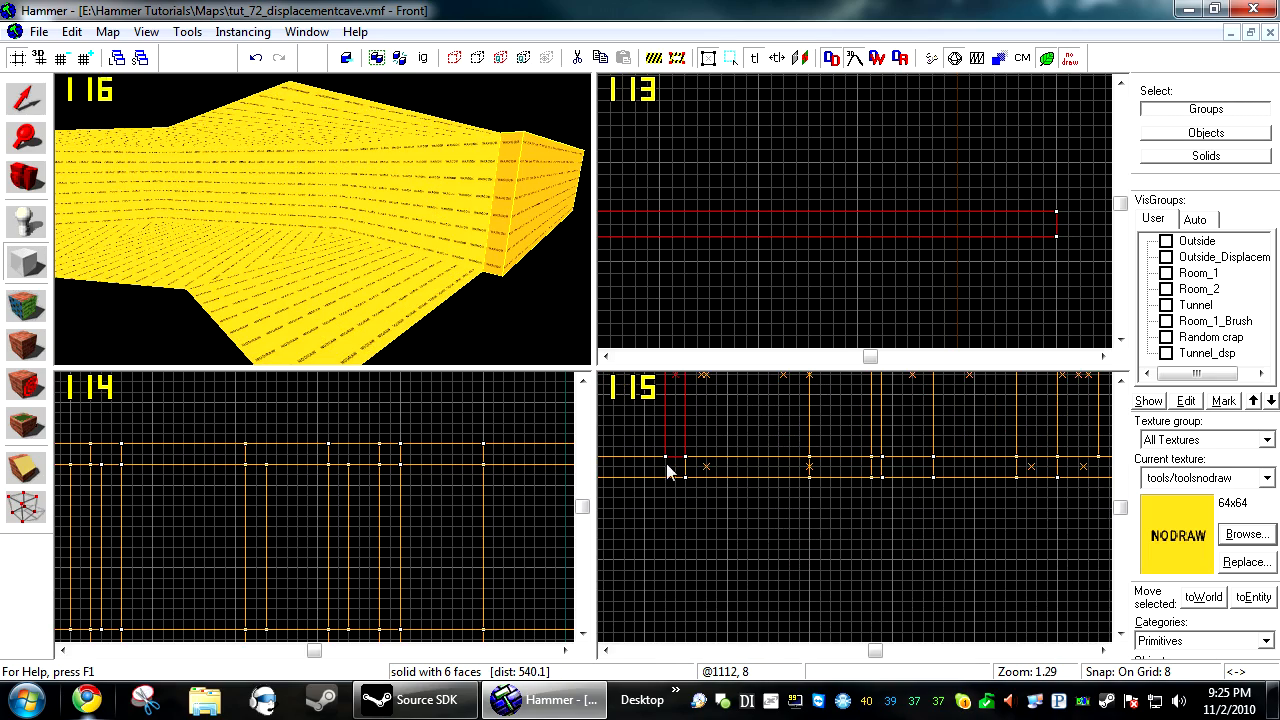
# Copy the wall block to the opposite side of the tunnel opening and save the map
pyautogui.click(26, 97)
pyautogui.scroll(-5, 440, 522)
pyautogui.scroll(-5, 866, 200)
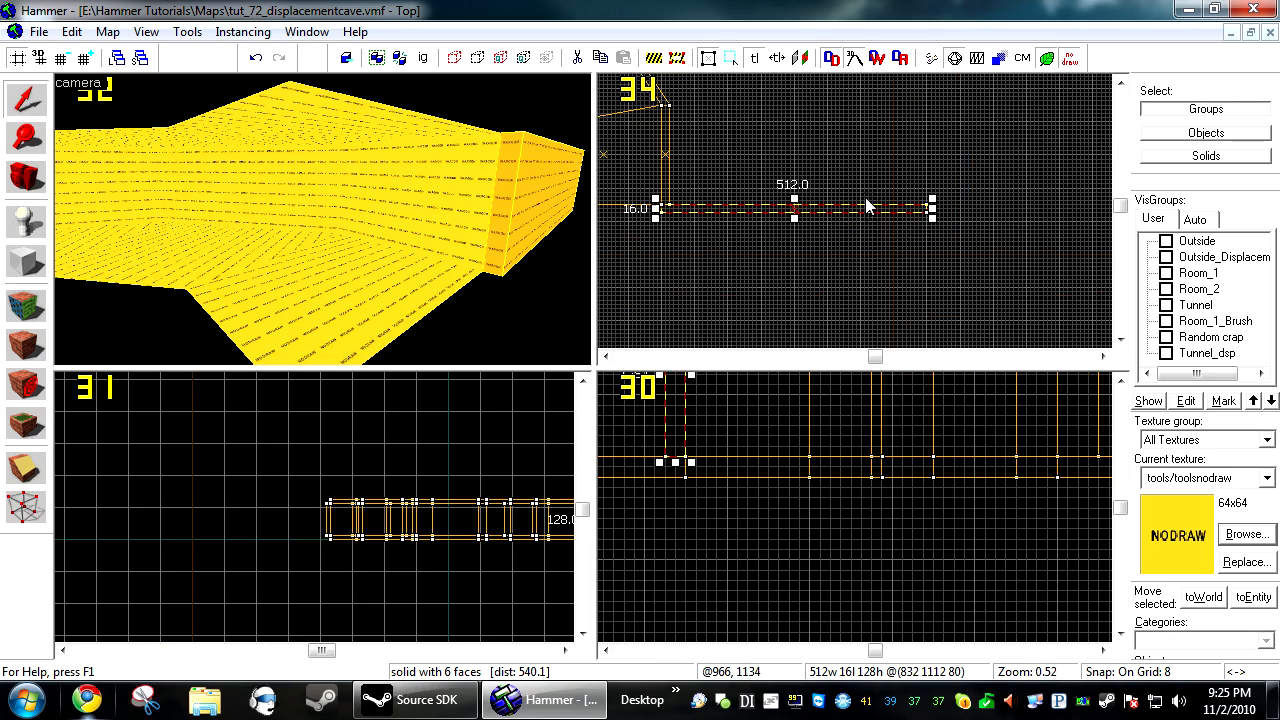
pyautogui.scroll(-5, 903, 289)
pyautogui.moveTo(910, 209)
pyautogui.keyDown('shift'); pyautogui.mouseDown()
pyautogui.moveTo(903, 289)
pyautogui.moveTo(726, 257)
pyautogui.moveTo(721, 238)
pyautogui.mouseUp(); pyautogui.keyUp('shift')
pyautogui.scroll(7, 728, 257)
pyautogui.hotkey('ctrl', 's')
# Duplicate the wall block upward so that the copy sits above the tunnel opening
pyautogui.scroll(-8, 801, 558)
pyautogui.scroll(-6, 320, 508)
pyautogui.scroll(6, 388, 503)
pyautogui.scroll(2, 390, 510)
pyautogui.scroll(3, 443, 478)
pyautogui.keyDown('shift'); pyautogui.moveTo(372, 539); pyautogui.dragTo(466, 508); pyautogui.keyUp('shift')
pyautogui.scroll(2, 446, 482)
pyautogui.scroll(-3, 466, 508)
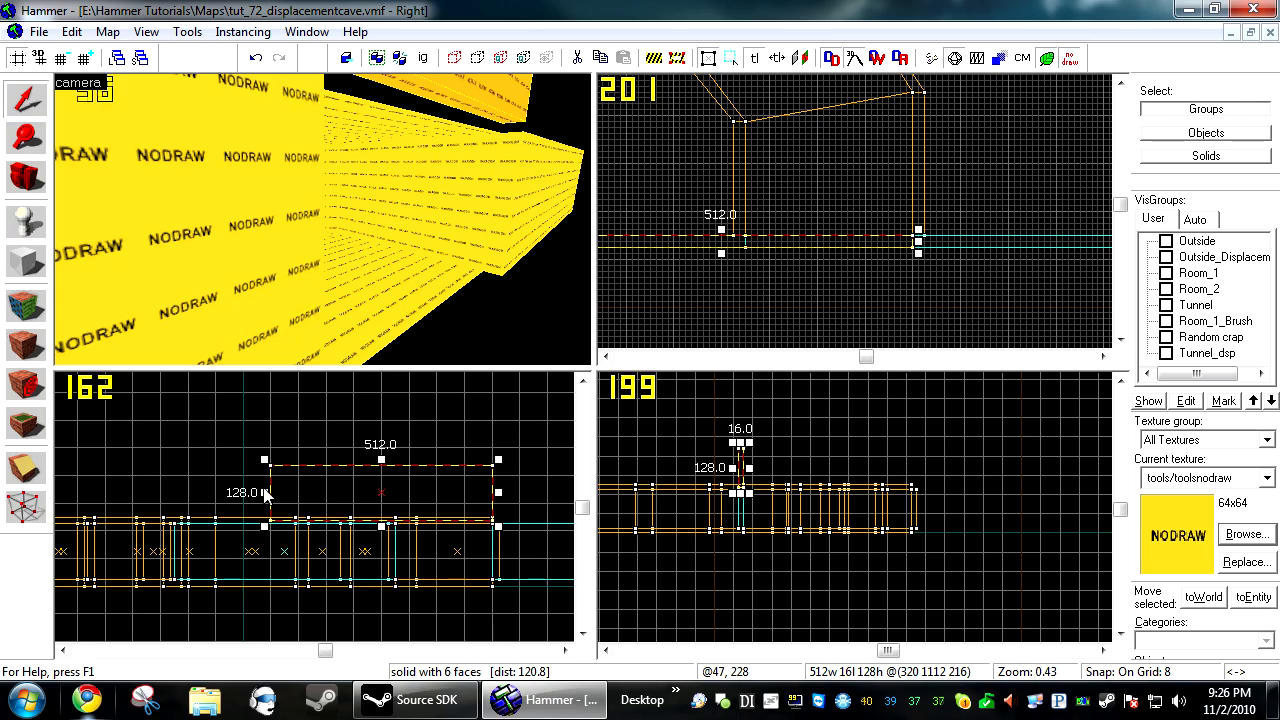
# Narrow the upper block to 224 units to span the opening and lower it flush onto the side walls' top edge
pyautogui.moveTo(263, 490); pyautogui.dragTo(349, 530)
pyautogui.scroll(5, 416, 518)
pyautogui.scroll(2, 347, 528)
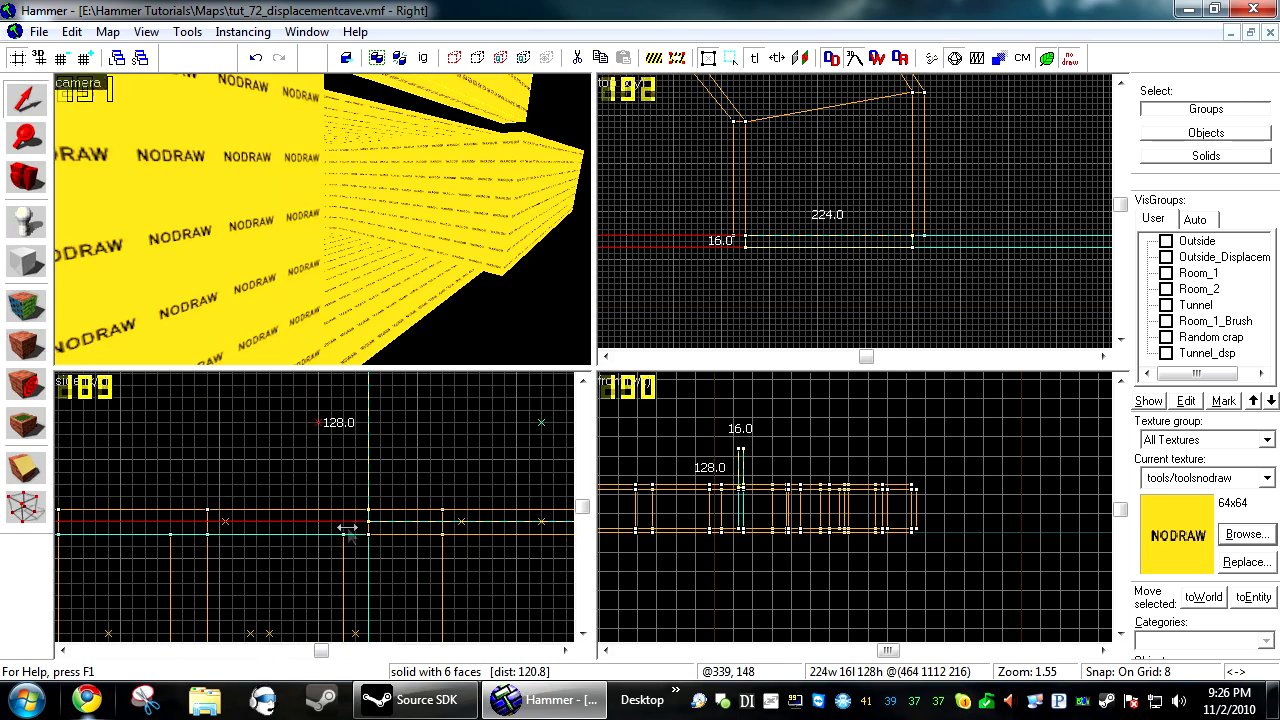
pyautogui.scroll(-5, 332, 520)
pyautogui.scroll(6, 456, 523)
pyautogui.moveTo(491, 480); pyautogui.dragTo(491, 496)
pyautogui.press('Escape')
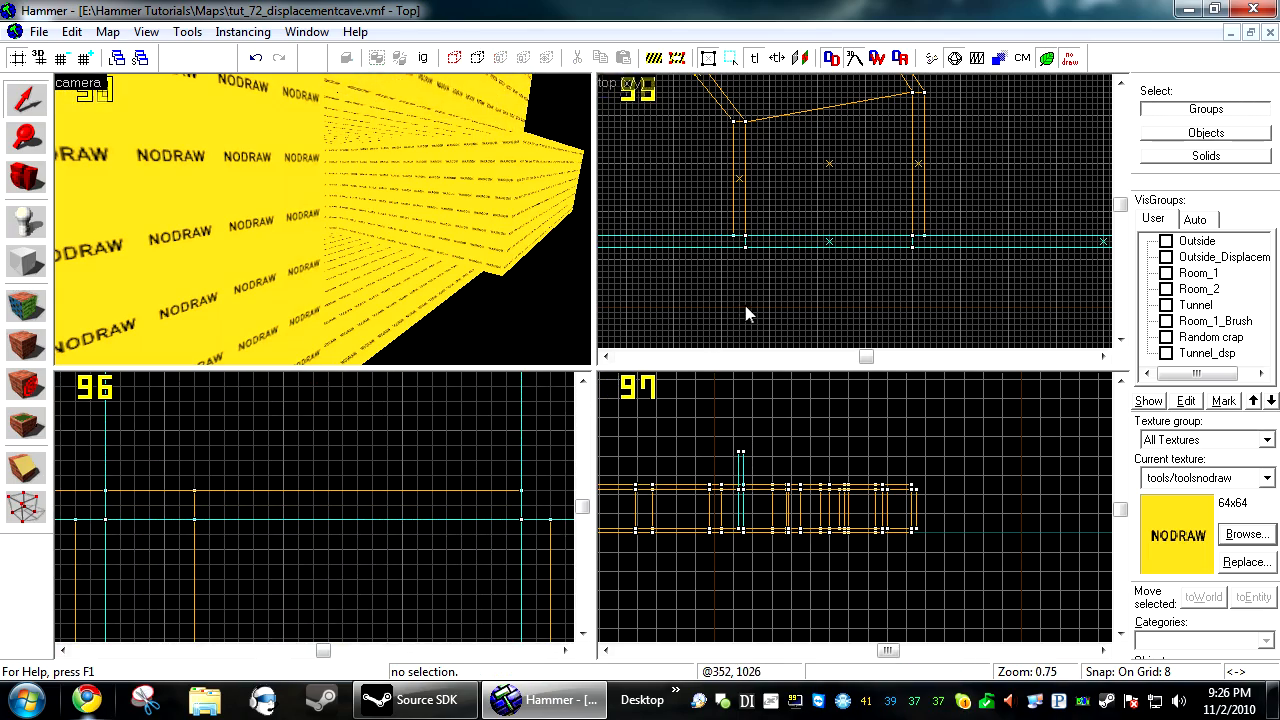
# Examine from the camera view how the three wall blocks frame the tunnel opening
pyautogui.press('z')
pyautogui.press('z')
pyautogui.press('w')
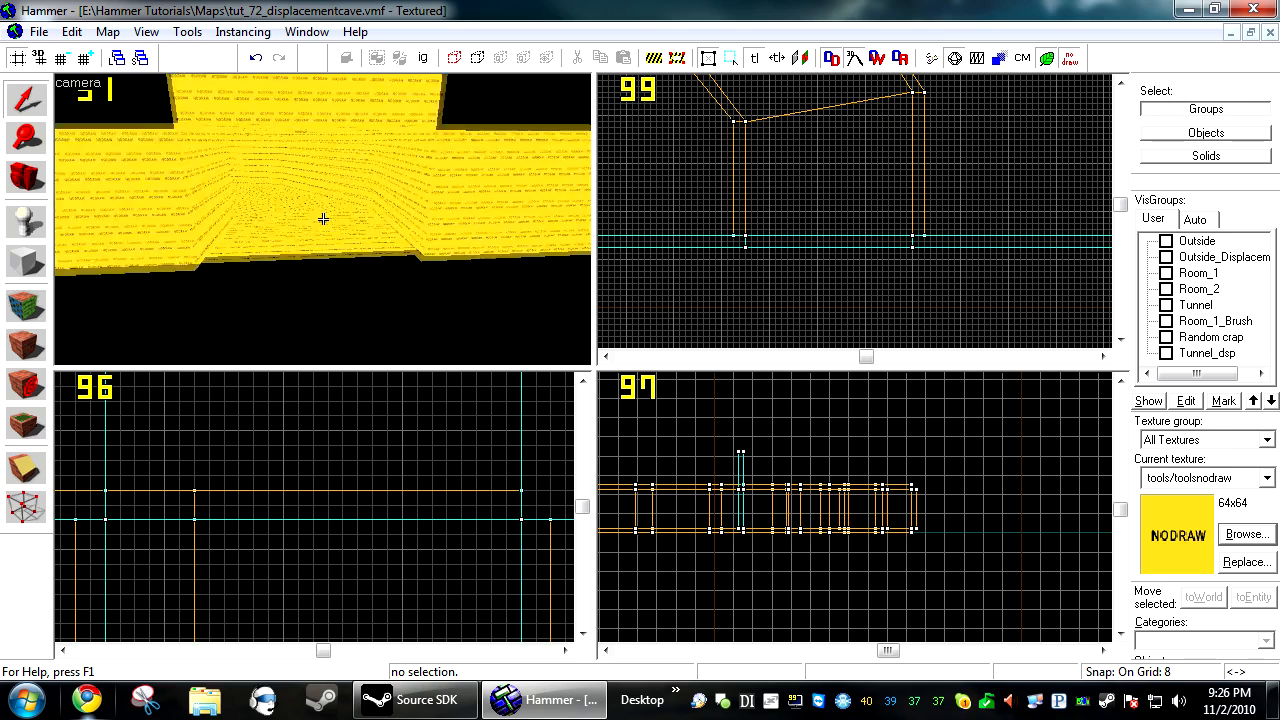
pyautogui.press('s')
pyautogui.press('z')
pyautogui.press('s')
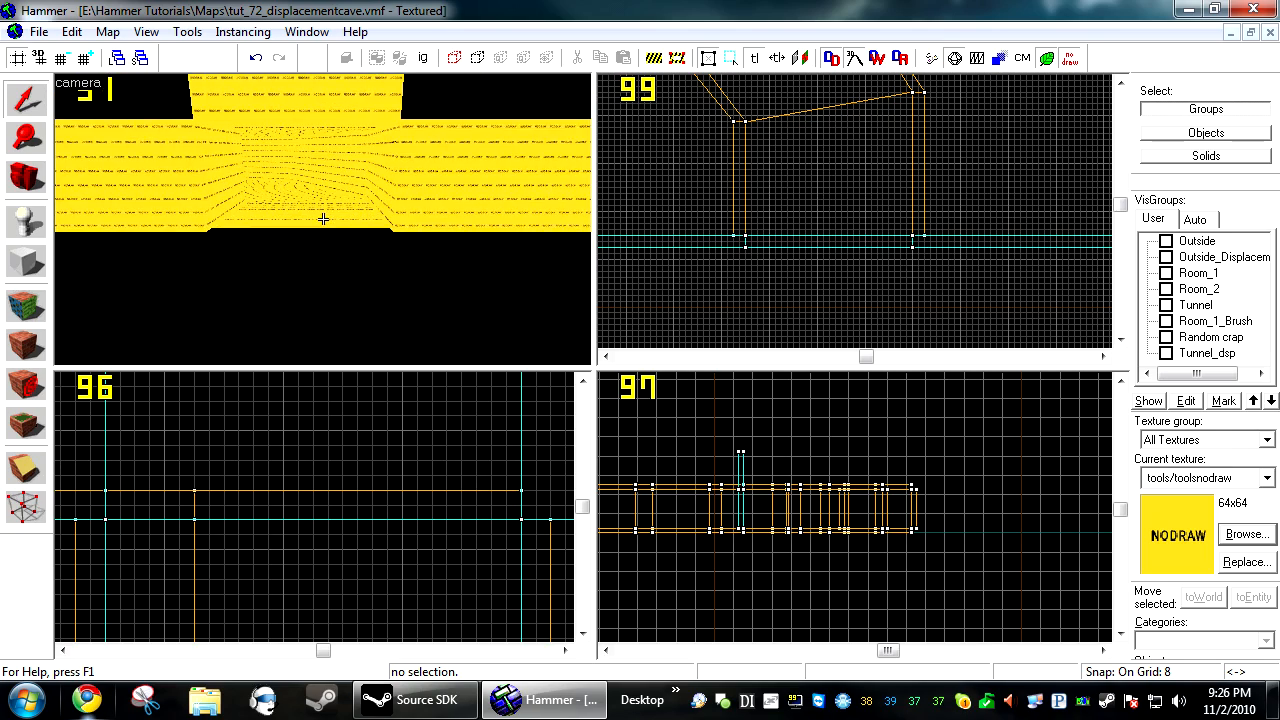
pyautogui.press('z')
pyautogui.press('w')
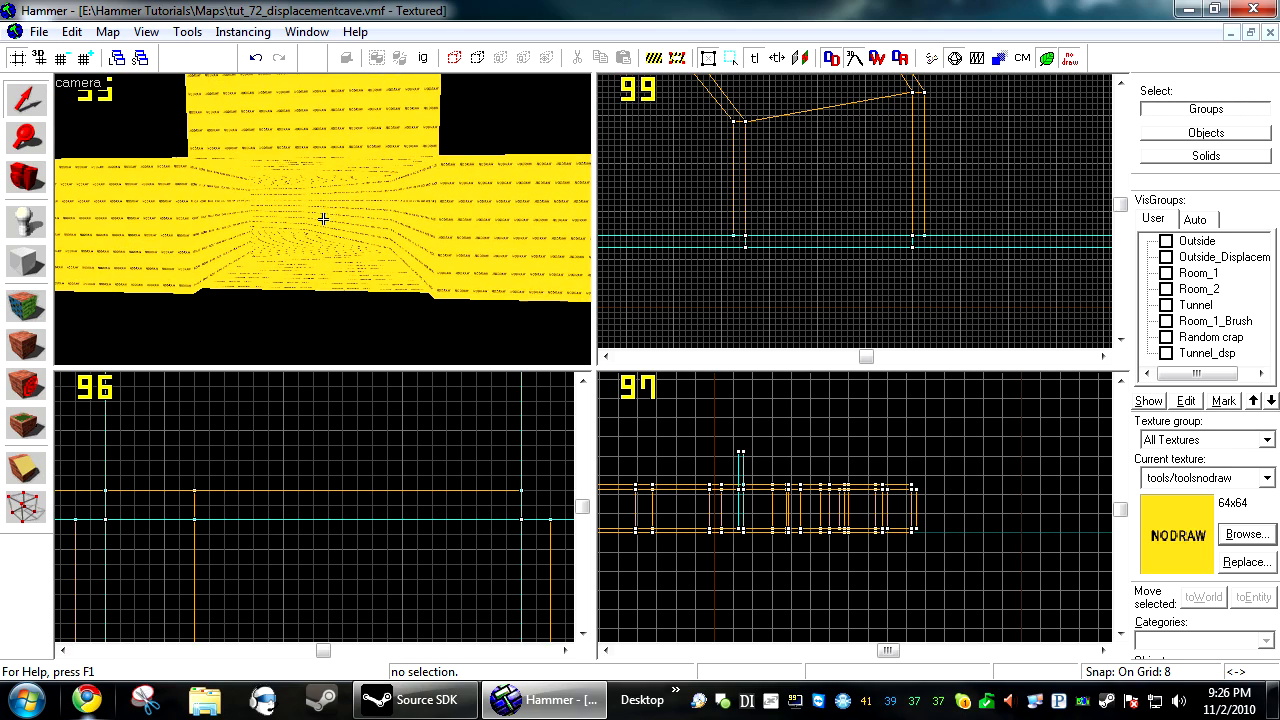
# Pick the two side wall blocks and the upper block around the tunnel opening for vertex editing
pyautogui.click(27, 506)
pyautogui.click(125, 235)
pyautogui.keyDown('ctrl'); pyautogui.click(297, 114); pyautogui.keyUp('ctrl')
pyautogui.keyDown('ctrl'); pyautogui.click(446, 200); pyautogui.keyUp('ctrl')
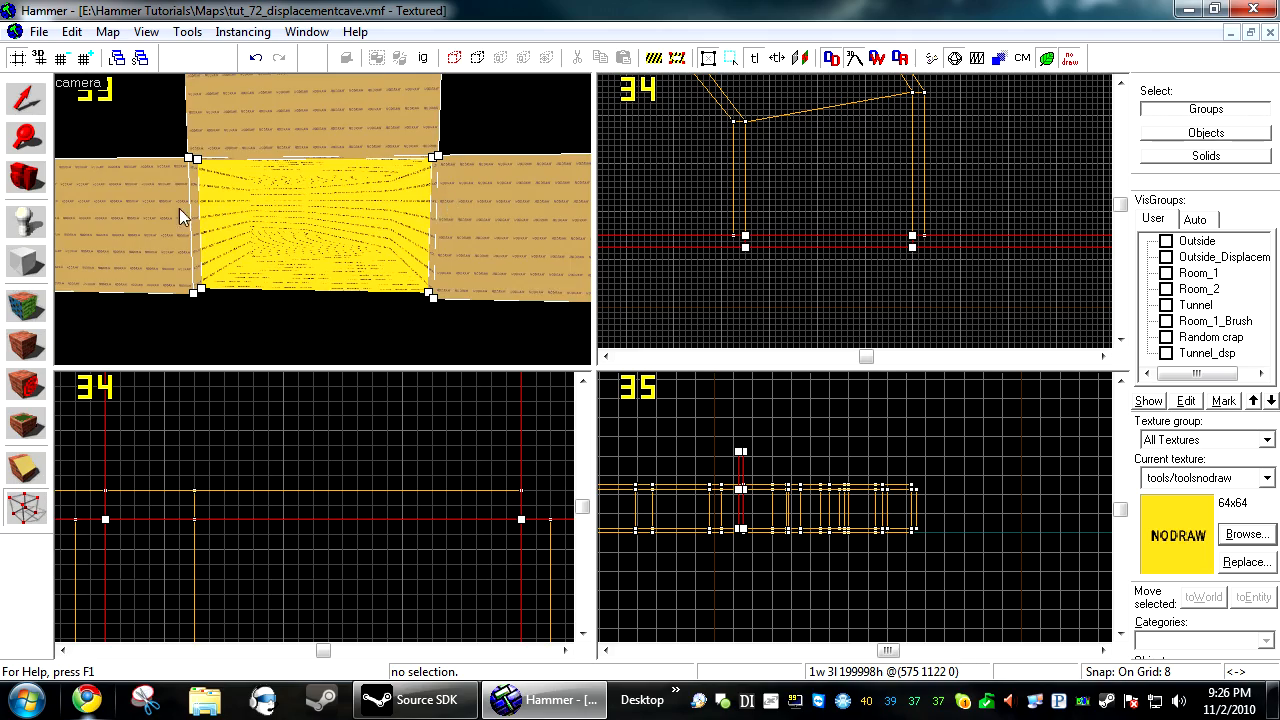
# Add the floor, ceiling and both side walls of the tunnel's end section to the vertex editing selection
pyautogui.press('w')
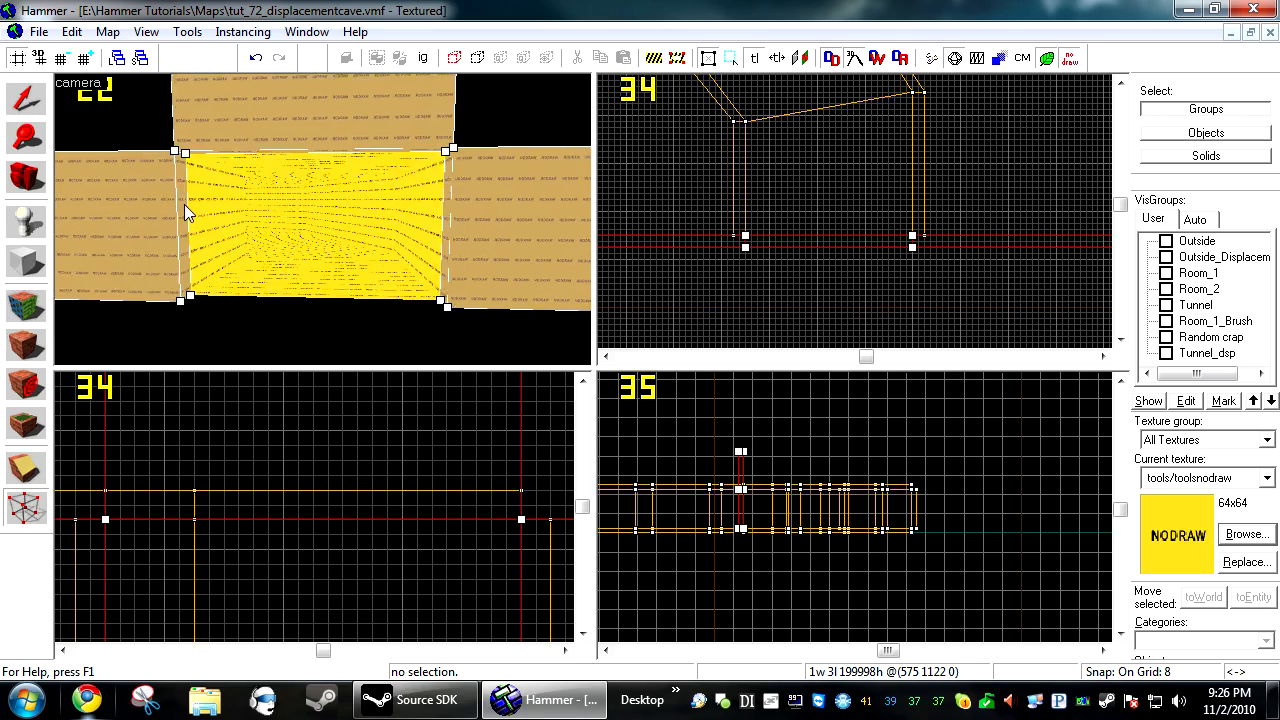
pyautogui.press('z')
pyautogui.press('w')
pyautogui.press('s')
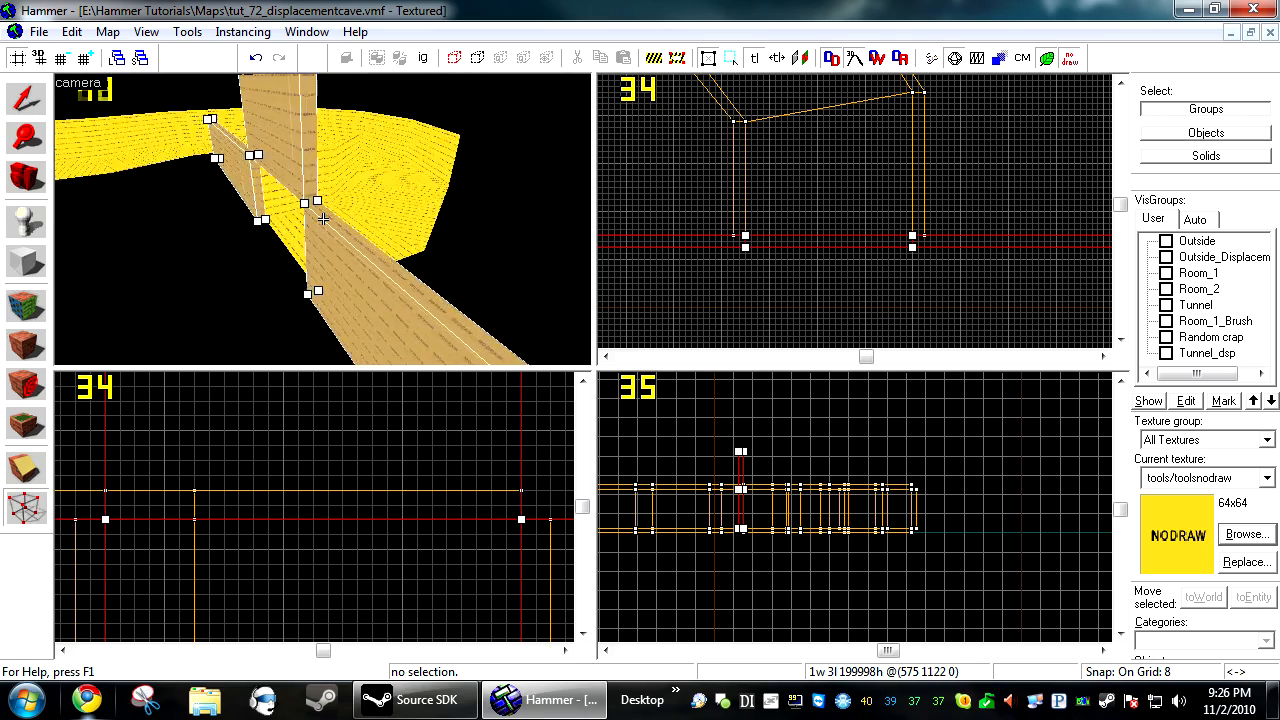
pyautogui.press('w')
pyautogui.press('s')
pyautogui.press('z')
pyautogui.keyDown('ctrl'); pyautogui.click(219, 334); pyautogui.keyUp('ctrl')
pyautogui.keyDown('ctrl'); pyautogui.click(190, 240); pyautogui.keyUp('ctrl')
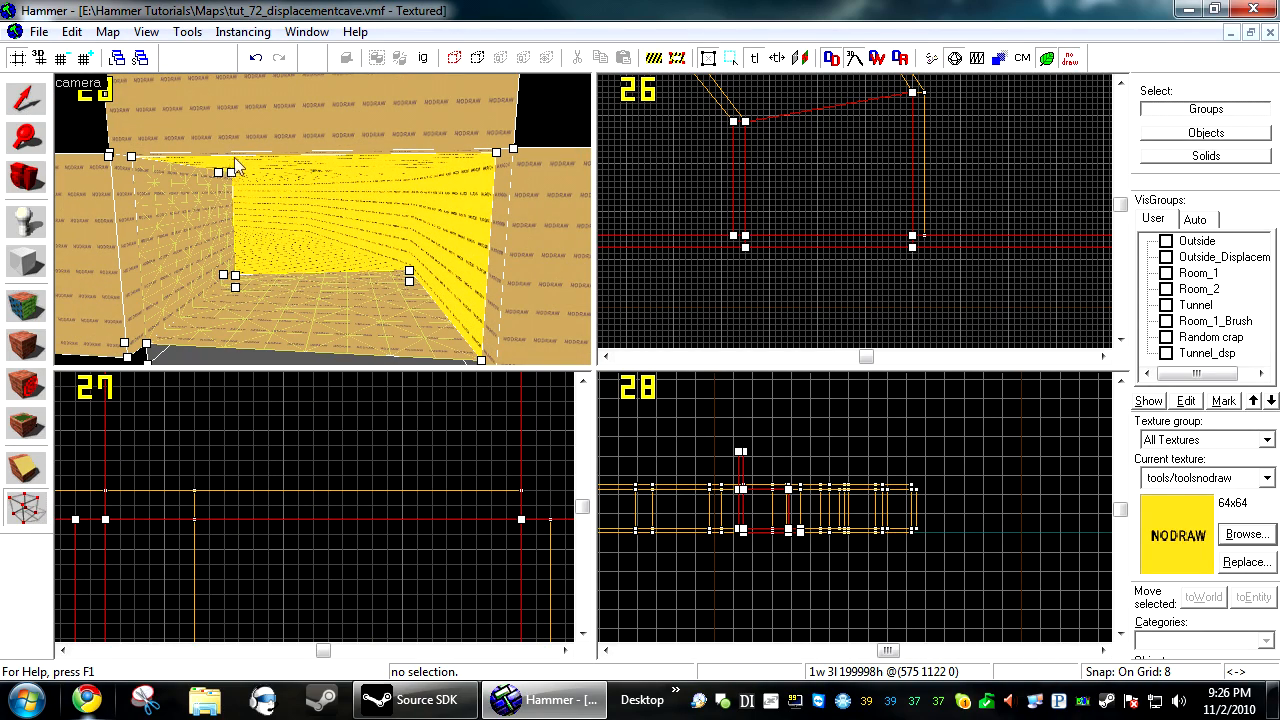
pyautogui.keyDown('ctrl'); pyautogui.click(246, 164); pyautogui.keyUp('ctrl')
pyautogui.keyDown('ctrl'); pyautogui.click(436, 216); pyautogui.keyUp('ctrl')
pyautogui.press('Left')
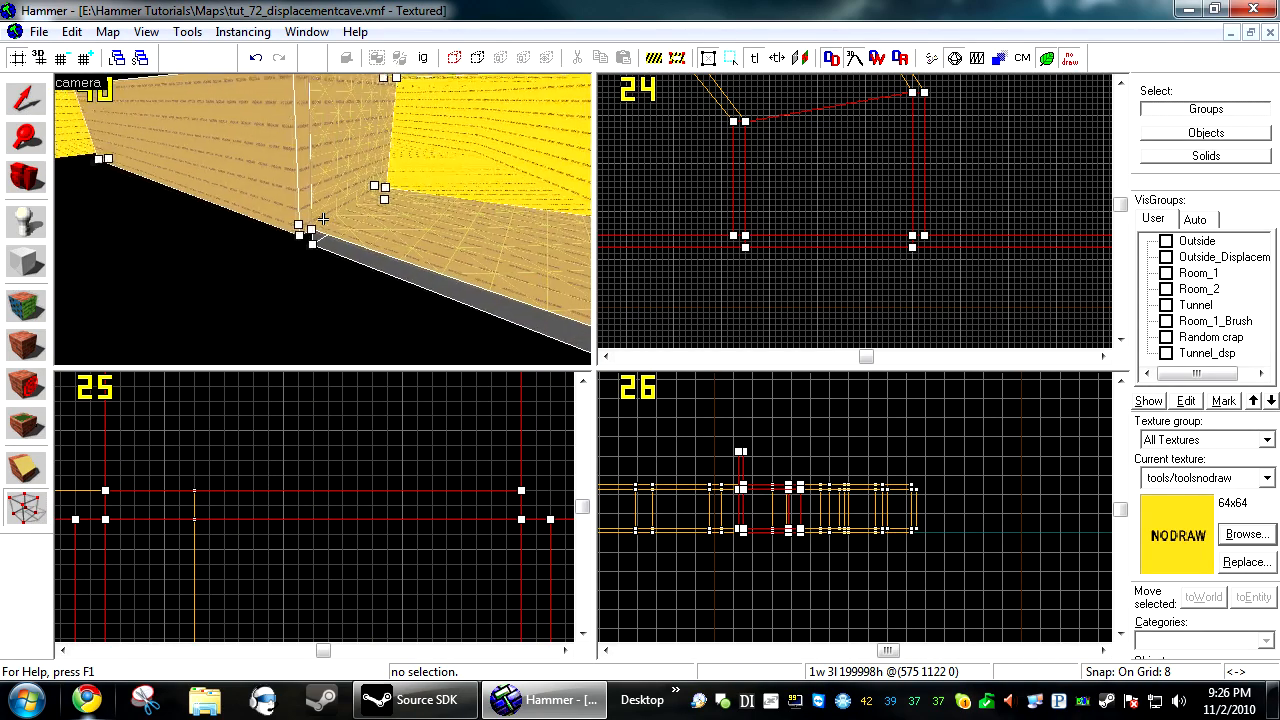
# Miter the left side wall by moving its inner corner vertices to the tunnel wall's outer corner, checking the overlapping vertices there
pyautogui.scroll(3, 721, 245)
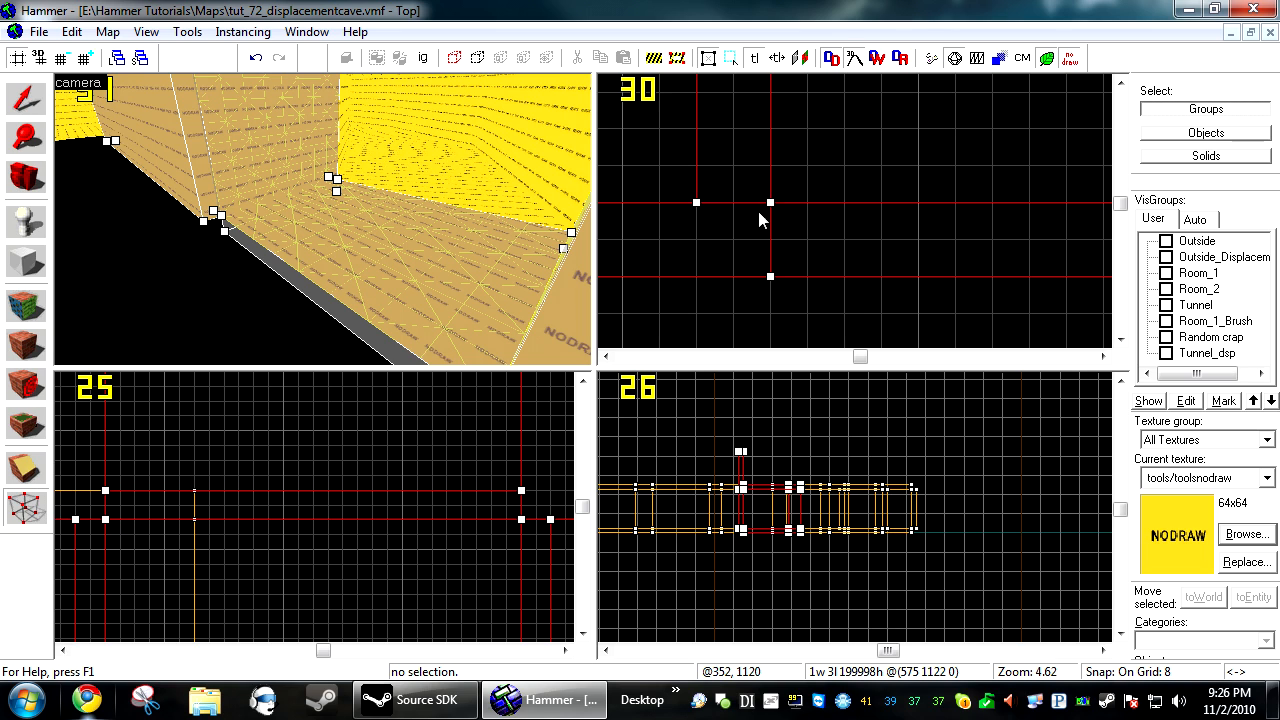
pyautogui.moveTo(770, 201); pyautogui.dragTo(695, 203)
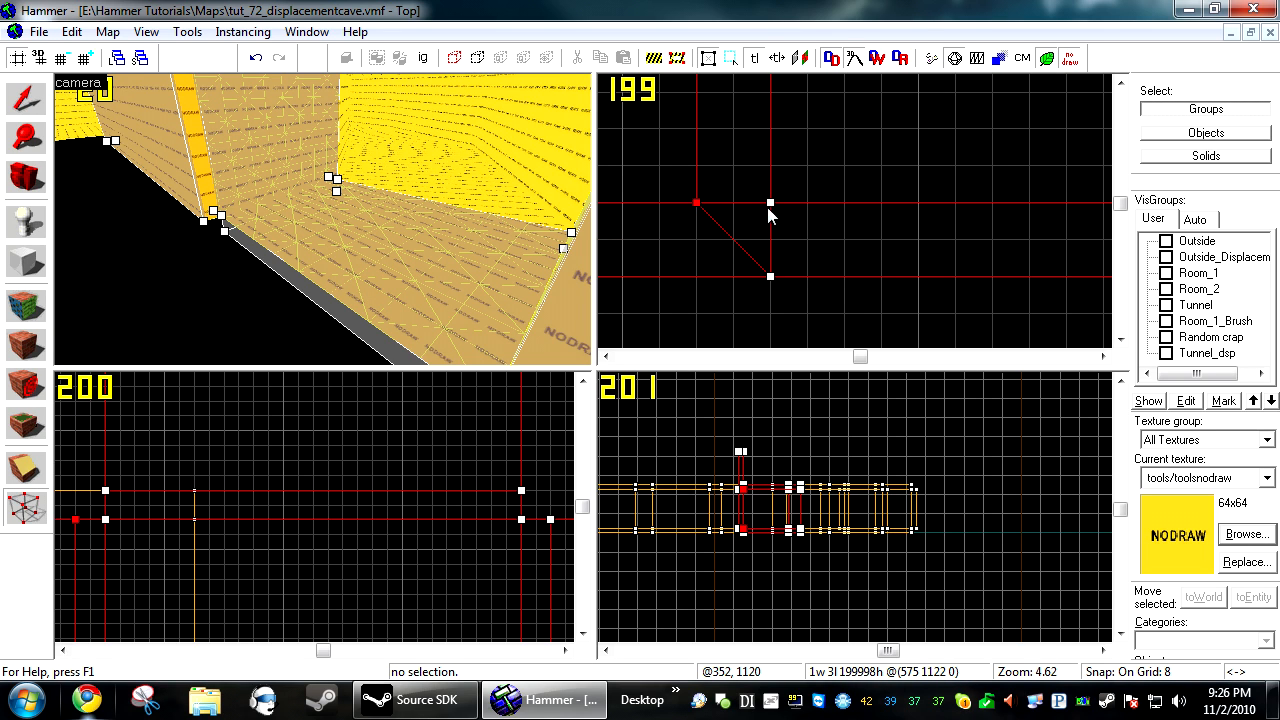
pyautogui.moveTo(769, 203)
pyautogui.mouseDown()
pyautogui.moveTo(737, 234)
pyautogui.moveTo(766, 217)
pyautogui.mouseUp()
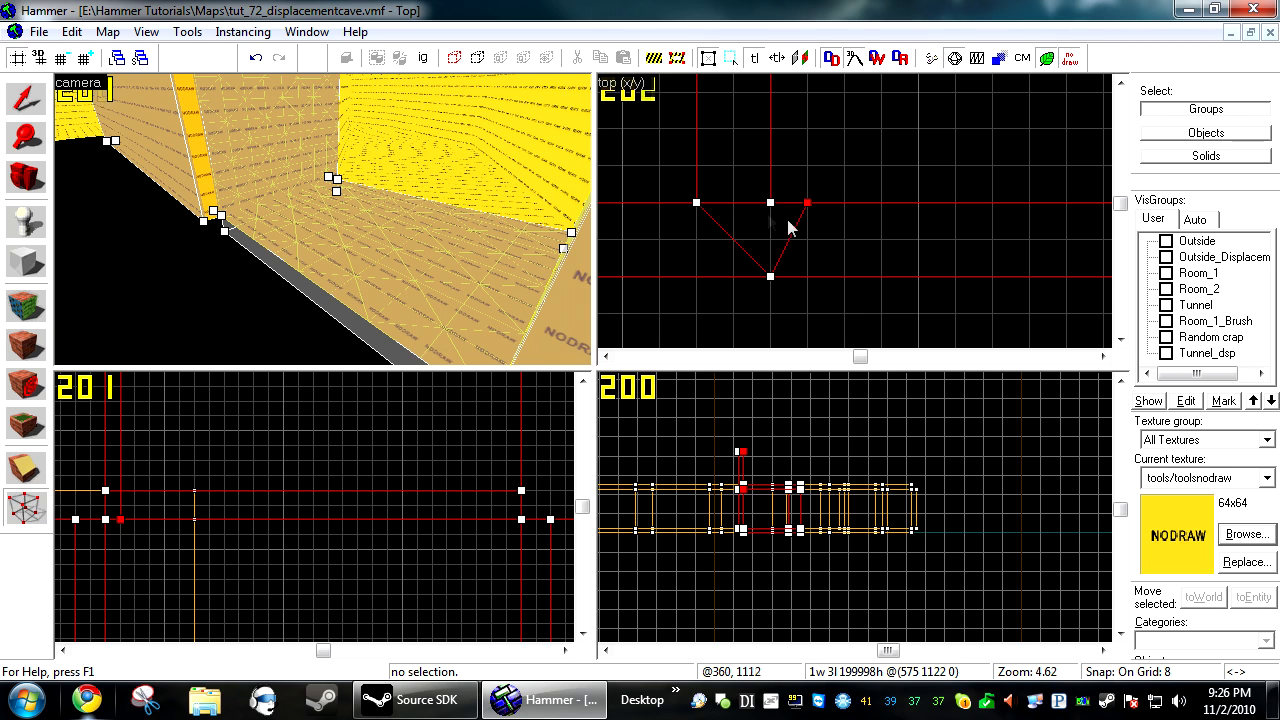
pyautogui.moveTo(764, 219); pyautogui.dragTo(797, 207)
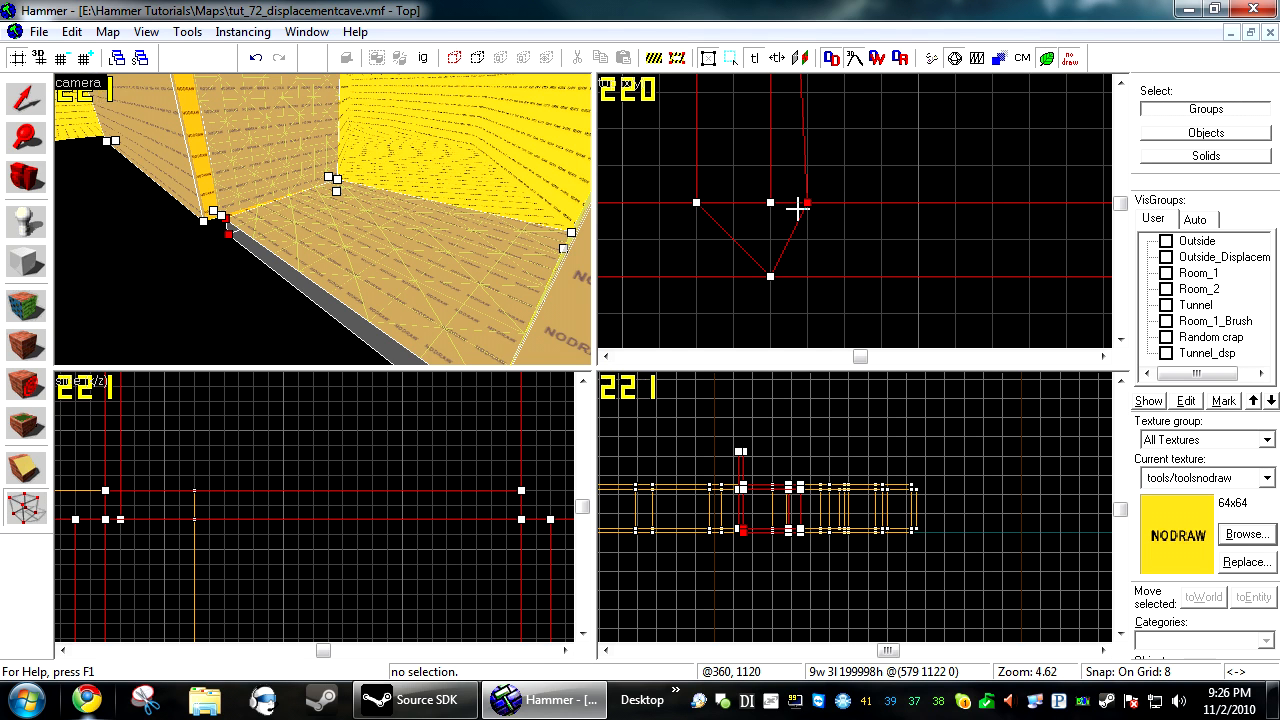
pyautogui.click(771, 275)
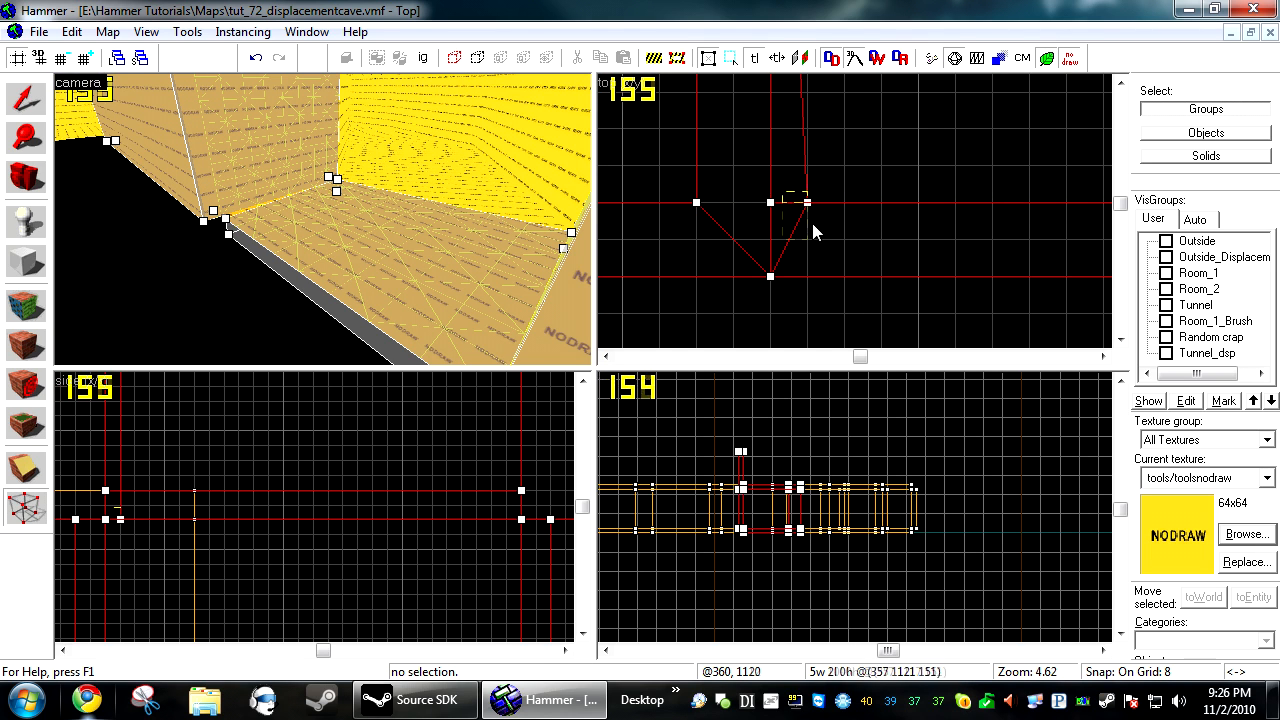
pyautogui.click(772, 202)
# Miter the right side wall's inner corner to the tunnel wall's outer corner and put the other displaced vertices back on the opening's corner
pyautogui.scroll(-3, 706, 225)
pyautogui.scroll(-6, 706, 217)
pyautogui.scroll(9, 885, 212)
pyautogui.moveTo(848, 207); pyautogui.dragTo(797, 206)
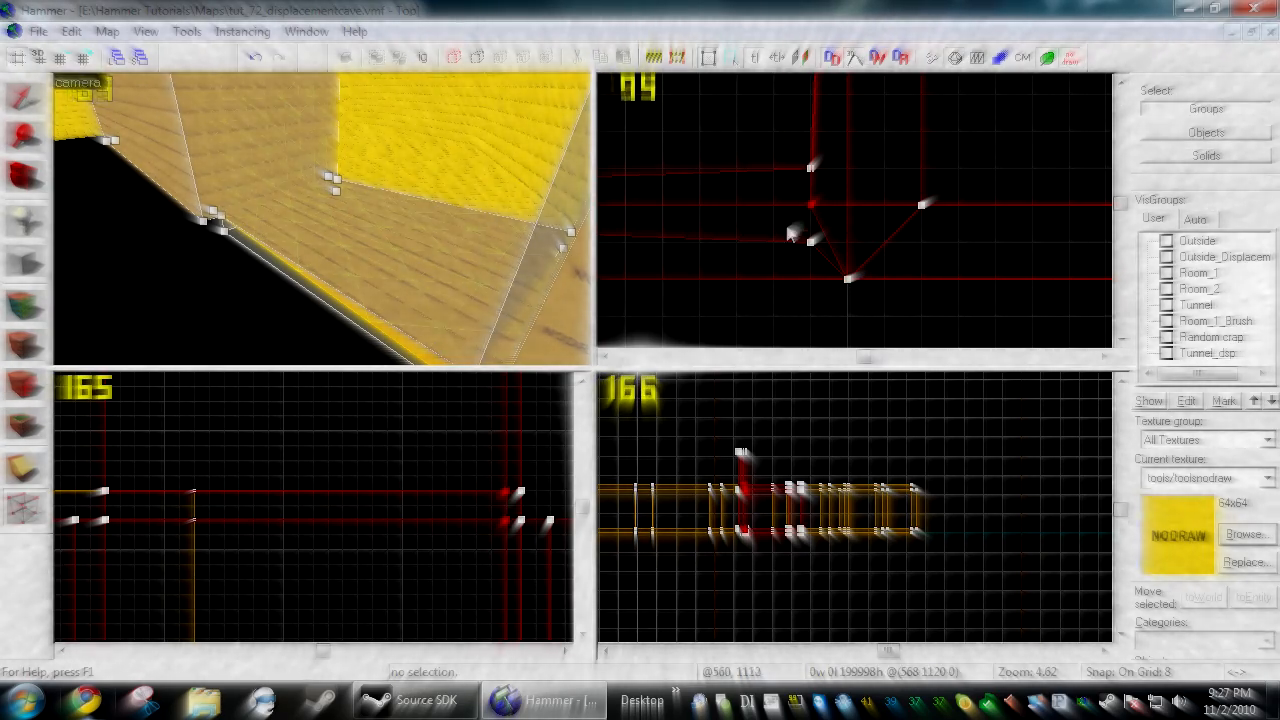
pyautogui.hotkey('ctrl', 's')
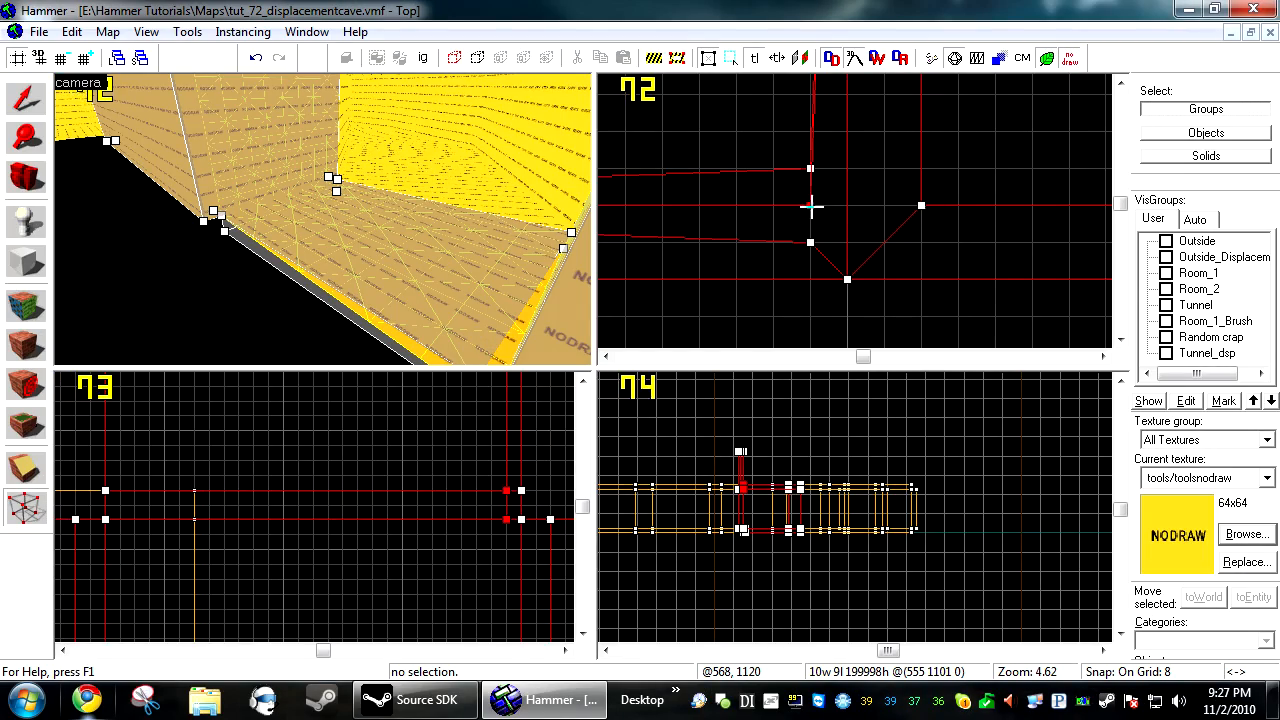
pyautogui.moveTo(817, 236); pyautogui.dragTo(847, 206)
pyautogui.moveTo(809, 168); pyautogui.dragTo(846, 203)
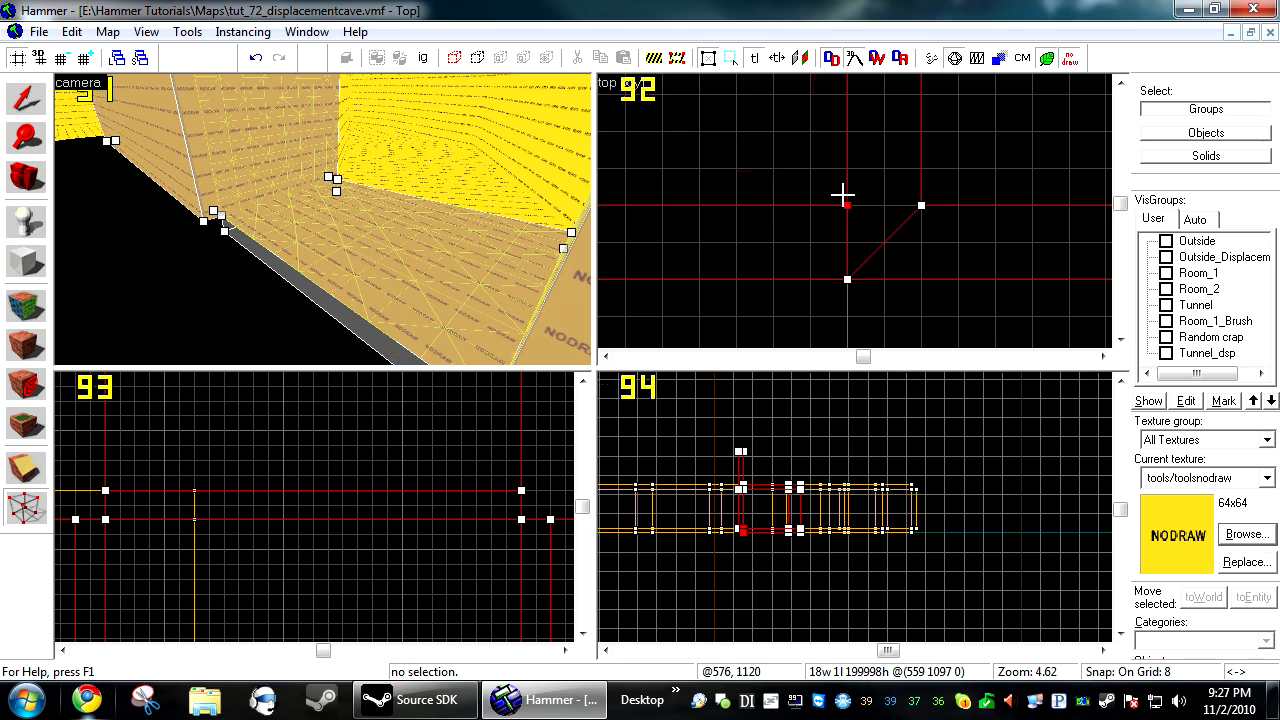
pyautogui.click(26, 100)
# Pick the upper wall block and the ceiling of the tunnel's end section for vertex editing
pyautogui.press('z')
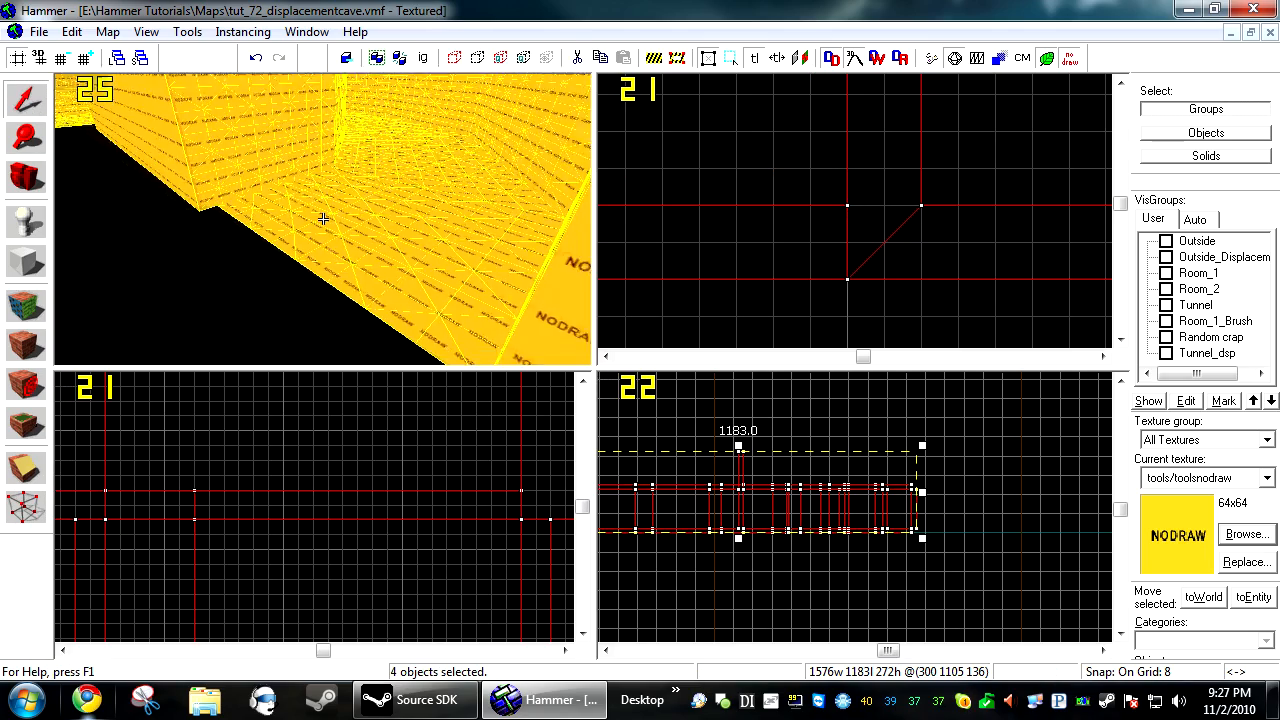
pyautogui.press('z')
pyautogui.click(279, 122)
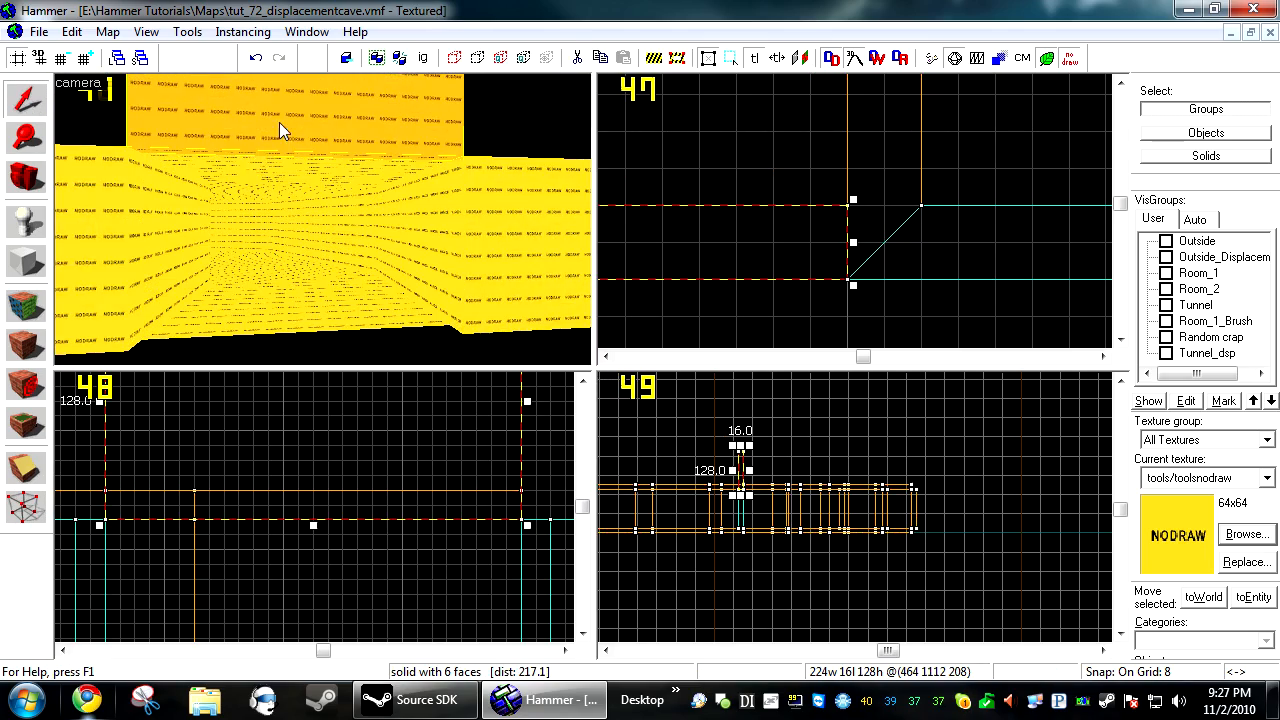
pyautogui.click(27, 508)
pyautogui.scroll(5, 757, 491)
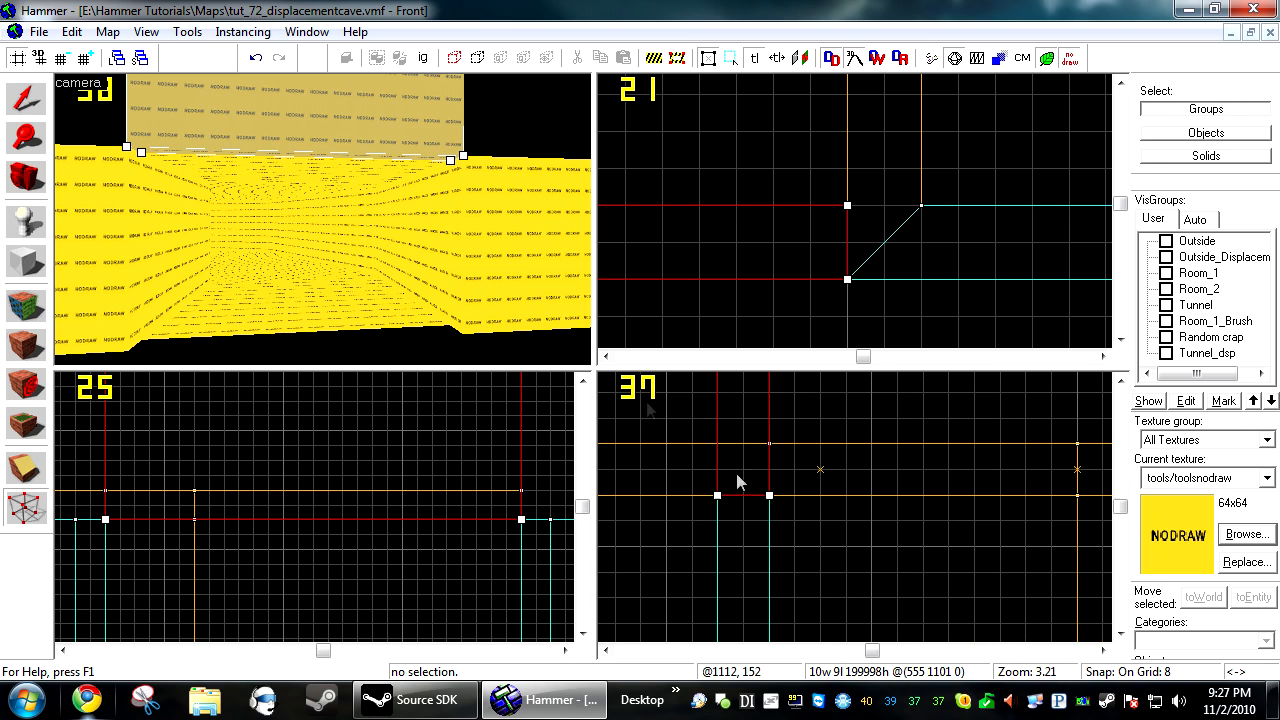
pyautogui.scroll(4, 766, 443)
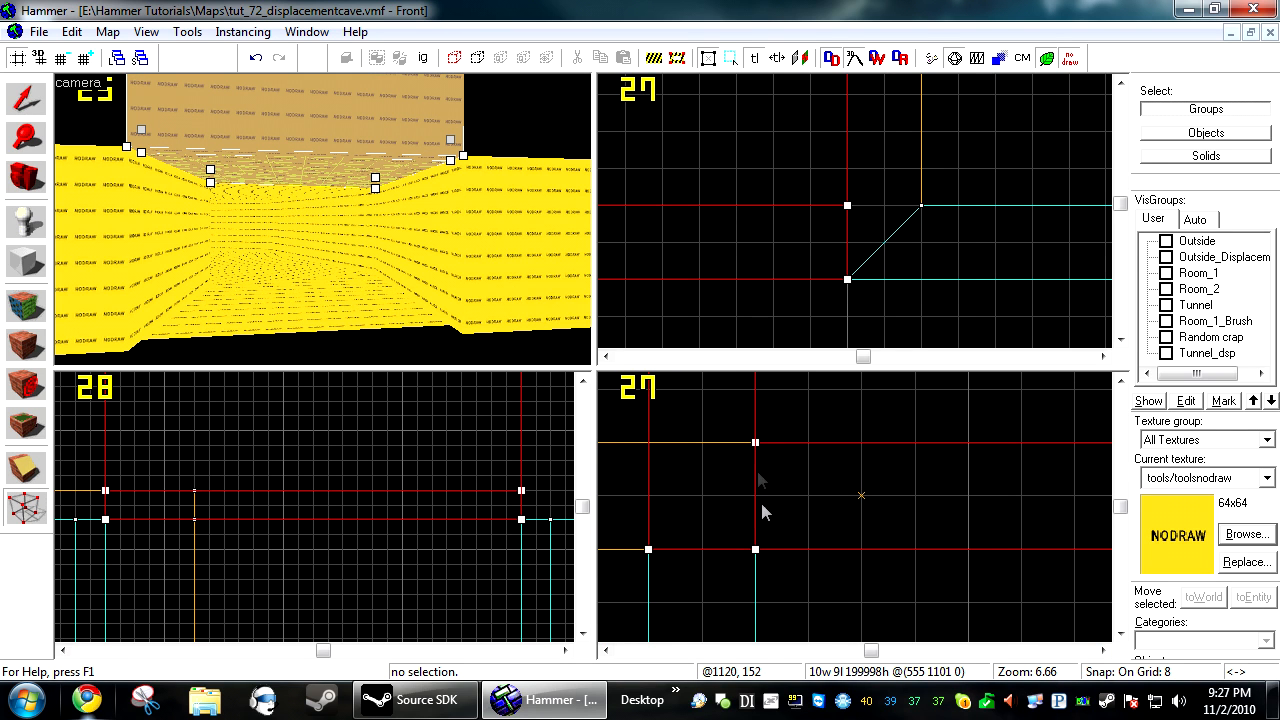
# Miter the upper block with the tunnel ceiling by joining their inner vertices along a diagonal, keeping the ceiling's outer vertices on the corner
pyautogui.moveTo(752, 440); pyautogui.dragTo(812, 440)
pyautogui.moveTo(755, 550); pyautogui.dragTo(809, 504)
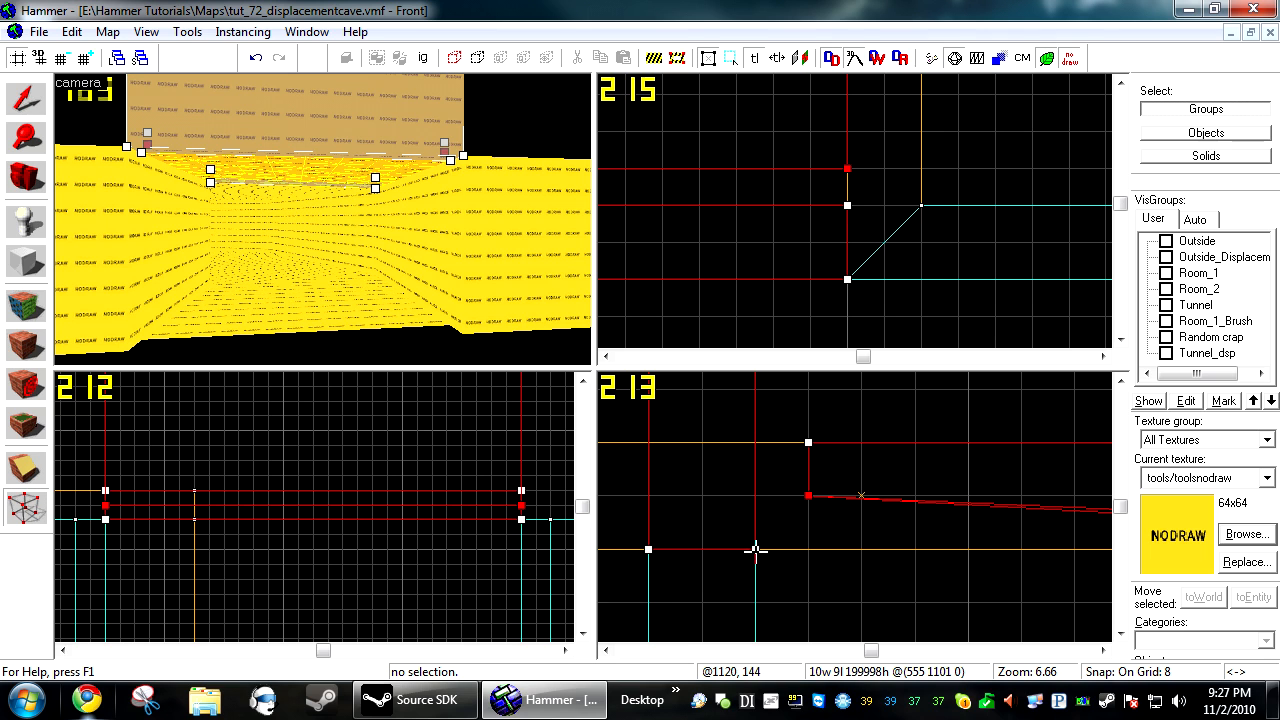
pyautogui.moveTo(755, 549); pyautogui.dragTo(757, 461)
pyautogui.moveTo(808, 495); pyautogui.dragTo(668, 554)
pyautogui.moveTo(807, 444); pyautogui.dragTo(761, 440)
# Check that the vertices of the left wall block, upper block, tunnel side wall and ceiling meet at the opening's corner
pyautogui.click(27, 99)
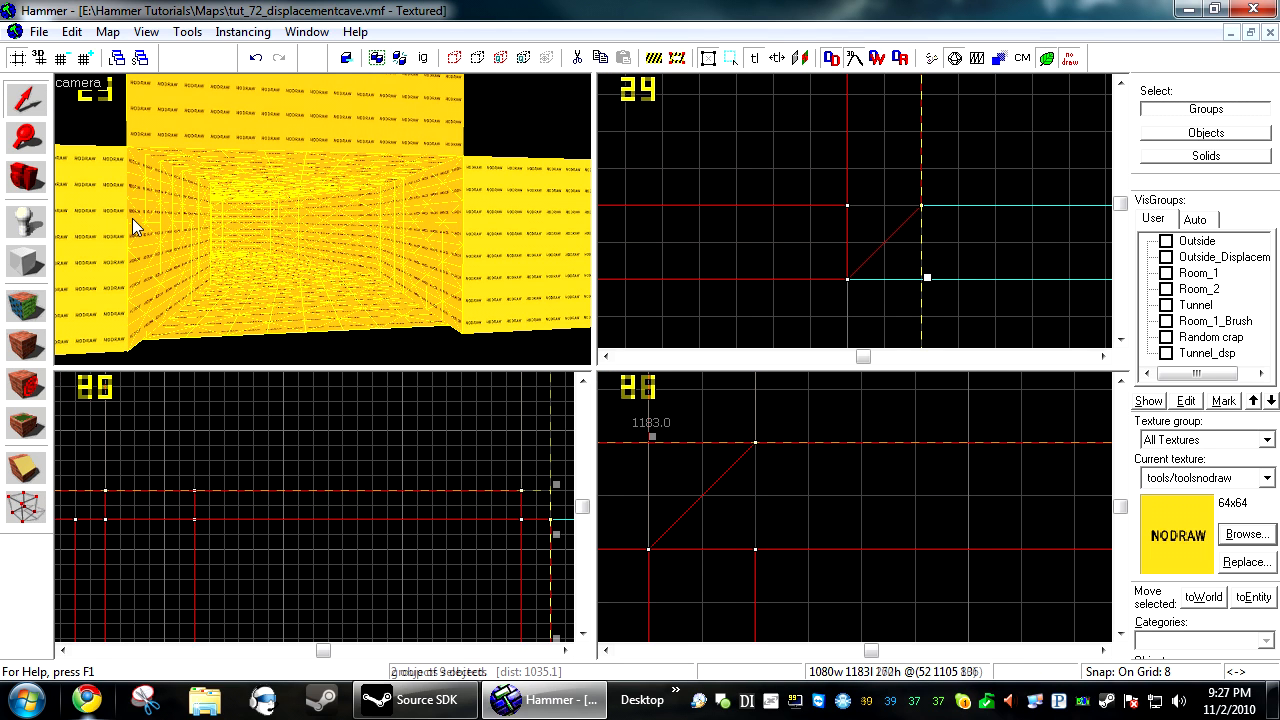
pyautogui.click(132, 218)
pyautogui.press('w')
pyautogui.press('a')
pyautogui.click(26, 507)
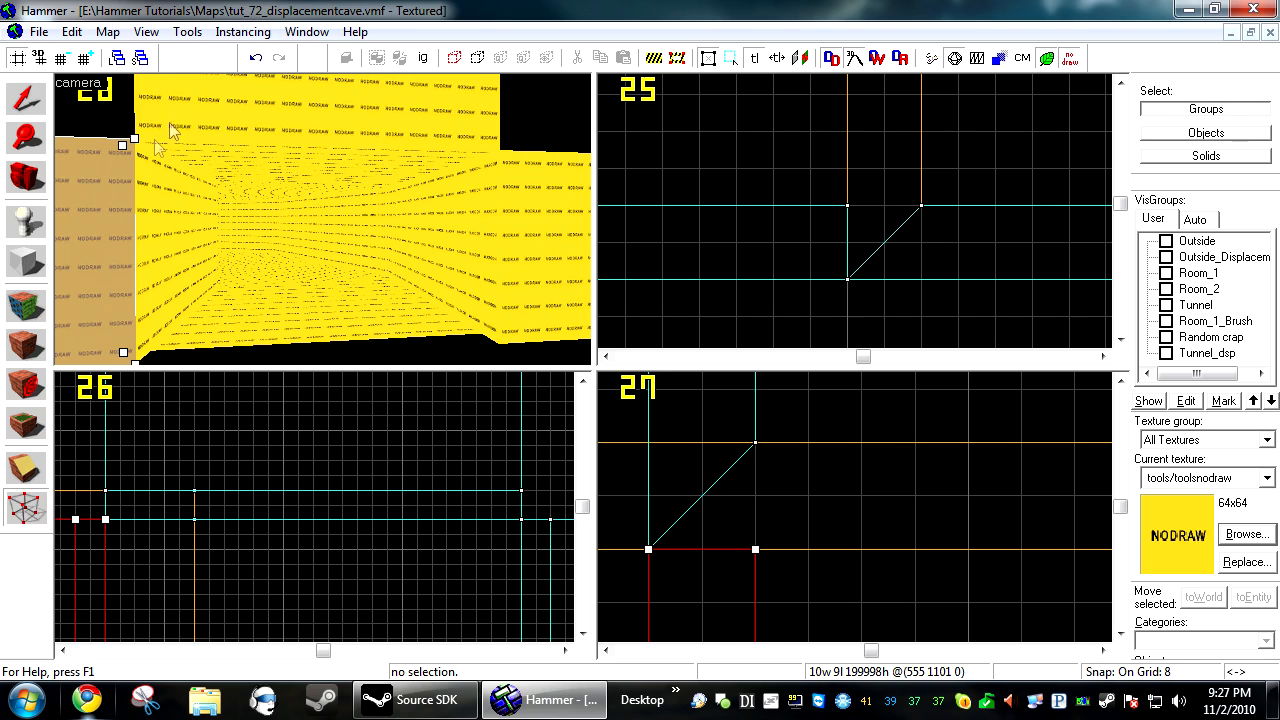
pyautogui.scroll(-5, 817, 541)
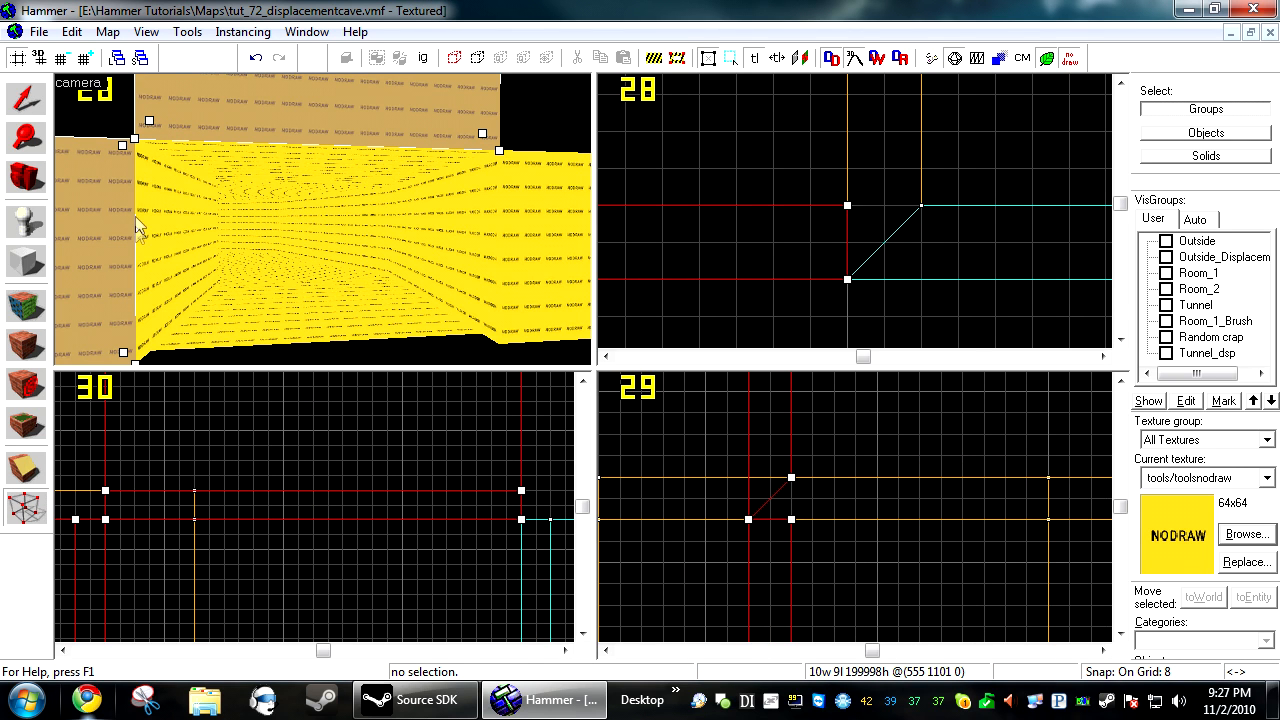
pyautogui.keyDown('ctrl'); pyautogui.click(159, 198); pyautogui.keyUp('ctrl')
pyautogui.press('z')
pyautogui.press('w')
pyautogui.press('z')
pyautogui.keyDown('ctrl'); pyautogui.click(248, 147); pyautogui.keyUp('ctrl')
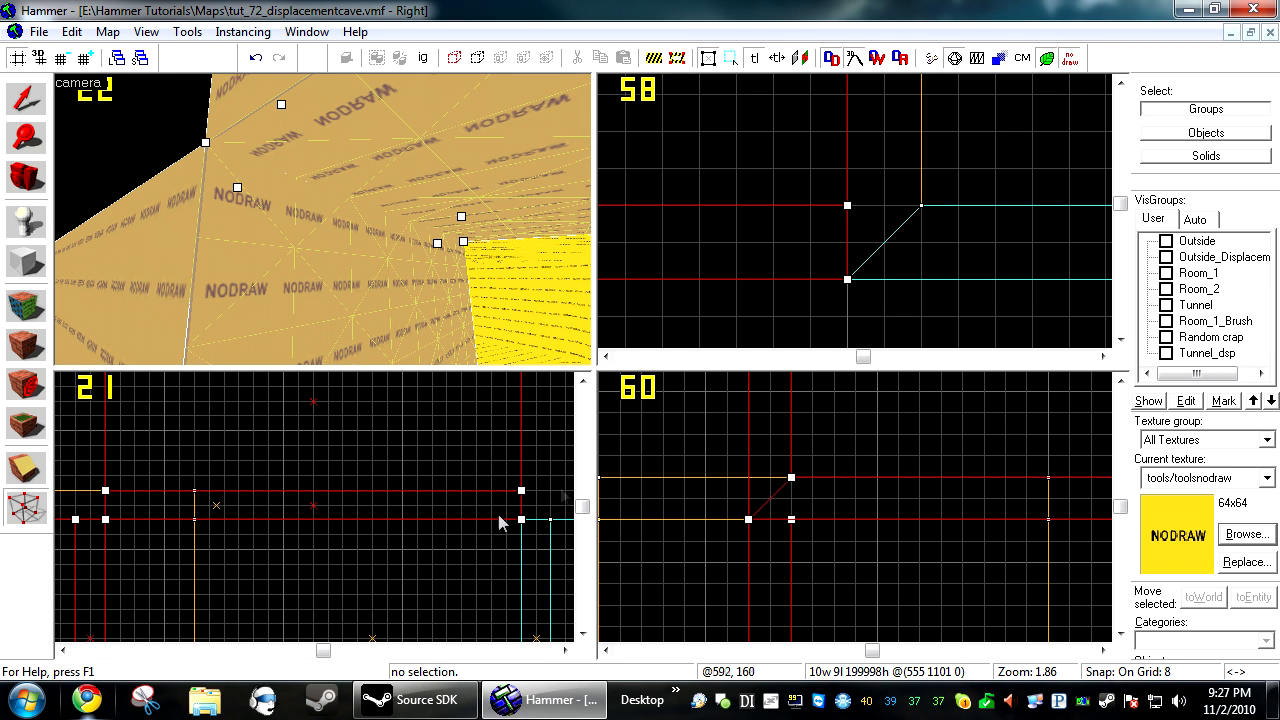
pyautogui.click(443, 288)
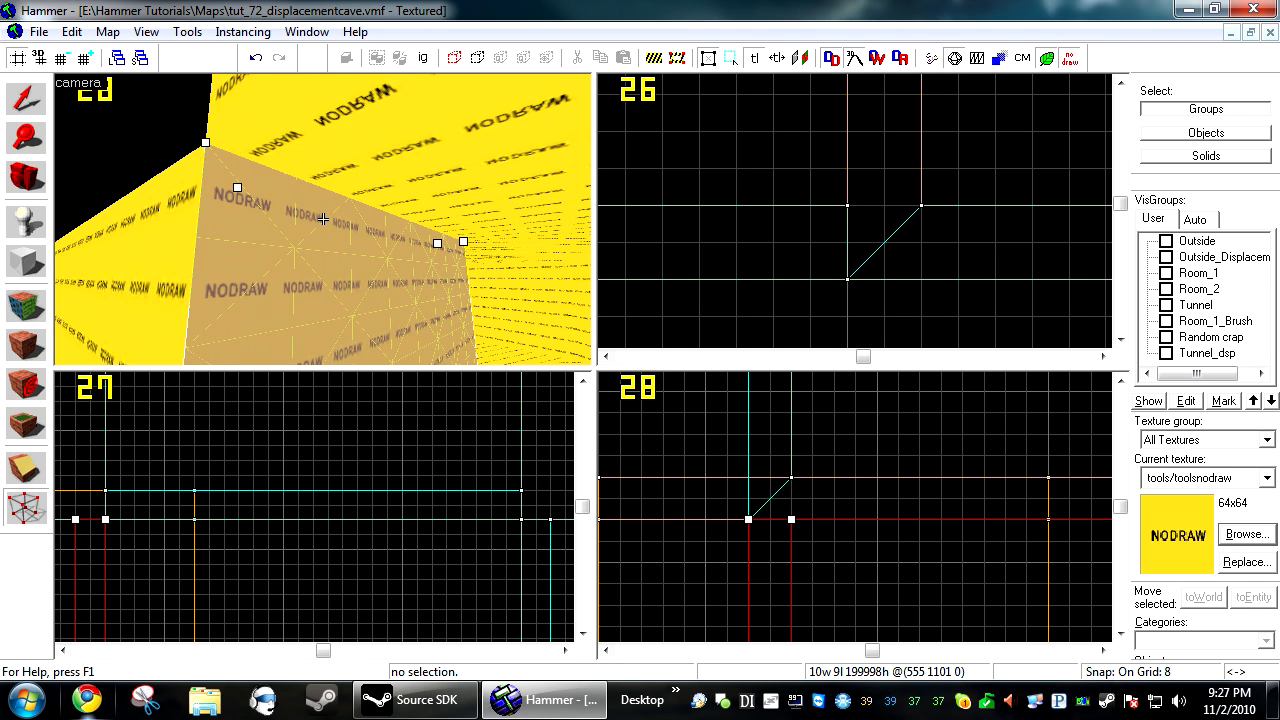
pyautogui.press('z')
pyautogui.click(27, 100)
pyautogui.click(134, 100)
# Create a 512 × 16 × 128 unit nodraw block beside the upper block, directly above the right side wall block
pyautogui.press('z')
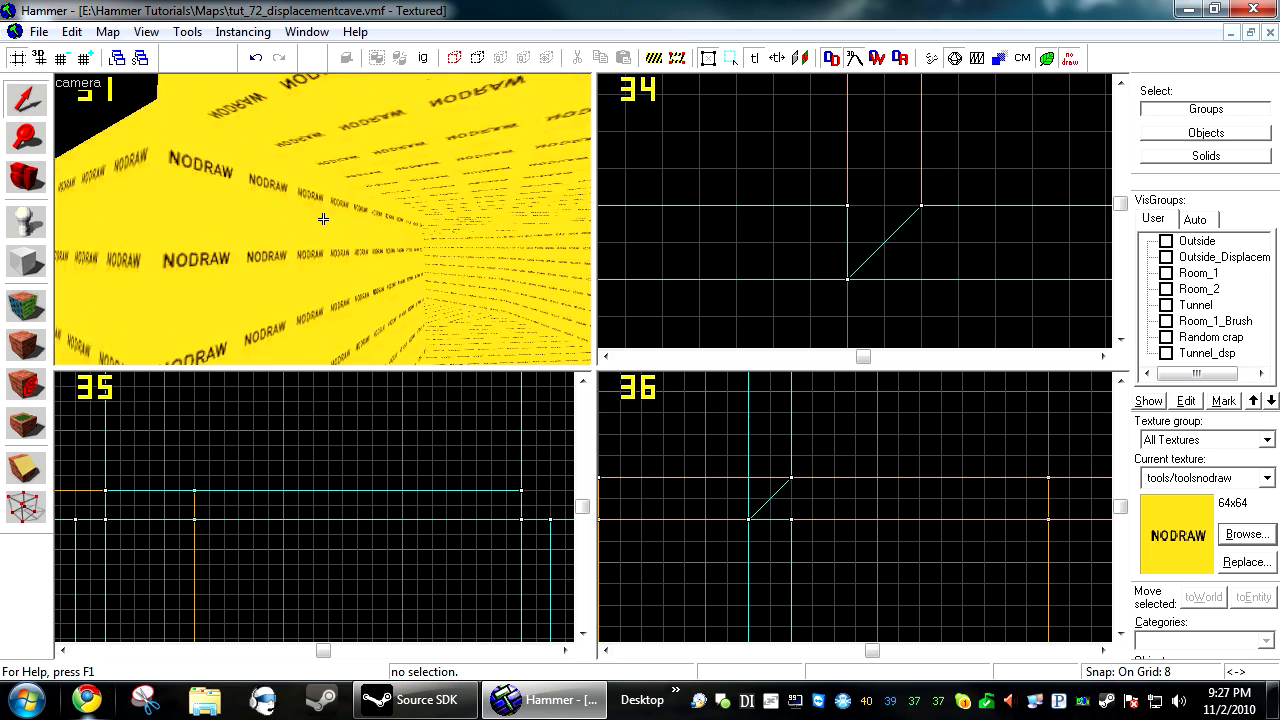
pyautogui.press('z')
pyautogui.press('z')
pyautogui.press('z')
pyautogui.press('z')
pyautogui.press('z')
pyautogui.press('s')
pyautogui.click(337, 188)
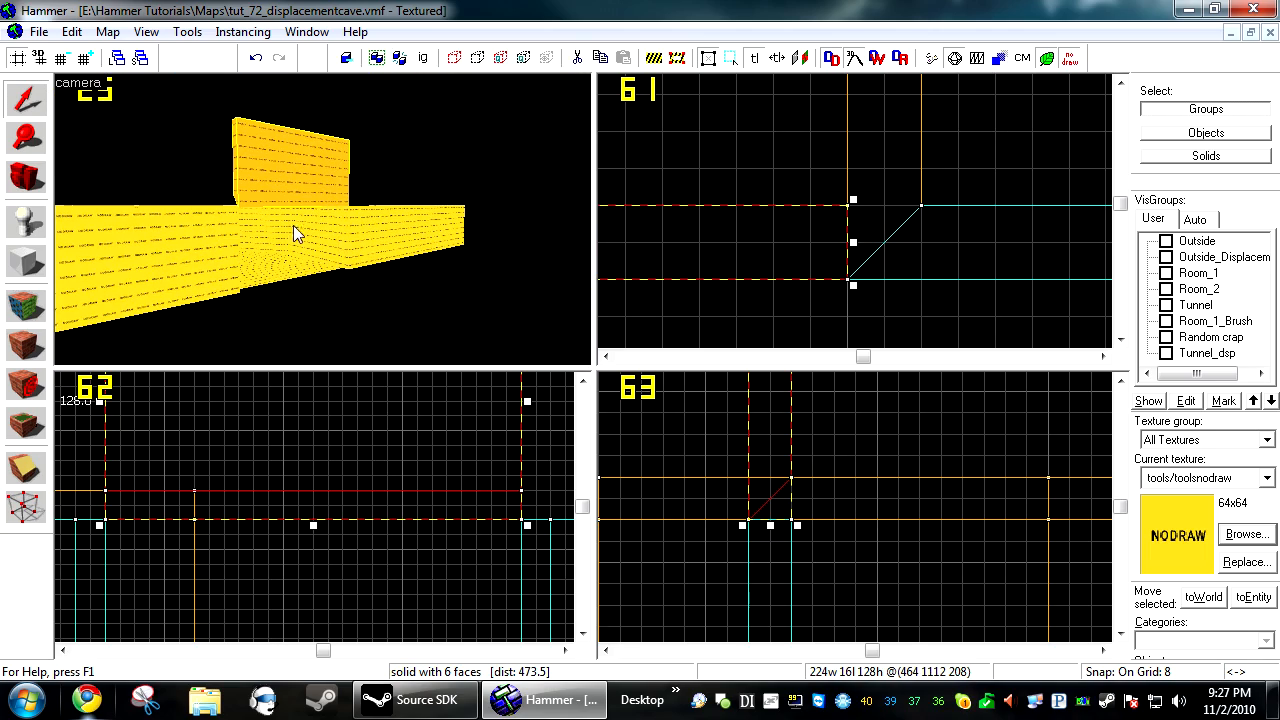
pyautogui.click(27, 265)
pyautogui.scroll(-6, 806, 249)
pyautogui.moveTo(820, 264); pyautogui.dragTo(1085, 243)
pyautogui.press('Return')
# Duplicate the new 512-unit block to the other side of the upper block, above the left side wall block
pyautogui.hotkey('shift', 's')
pyautogui.scroll(-5, 998, 297)
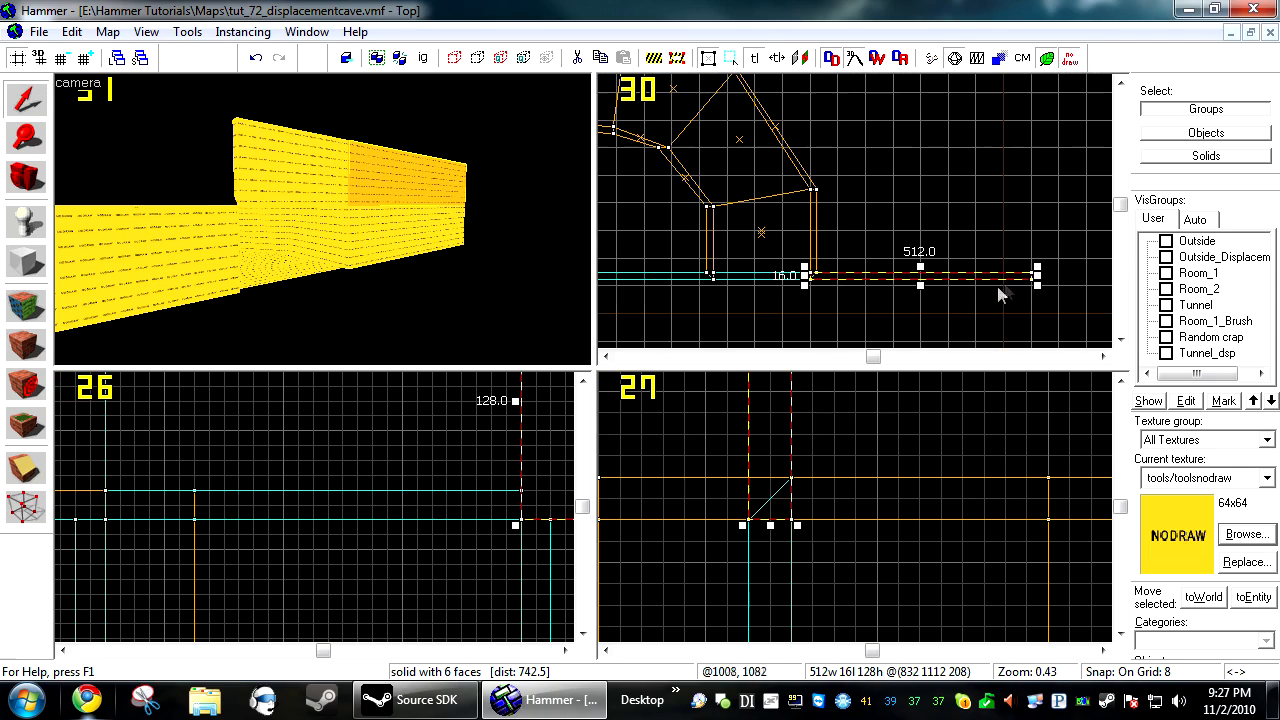
pyautogui.scroll(9, 820, 280)
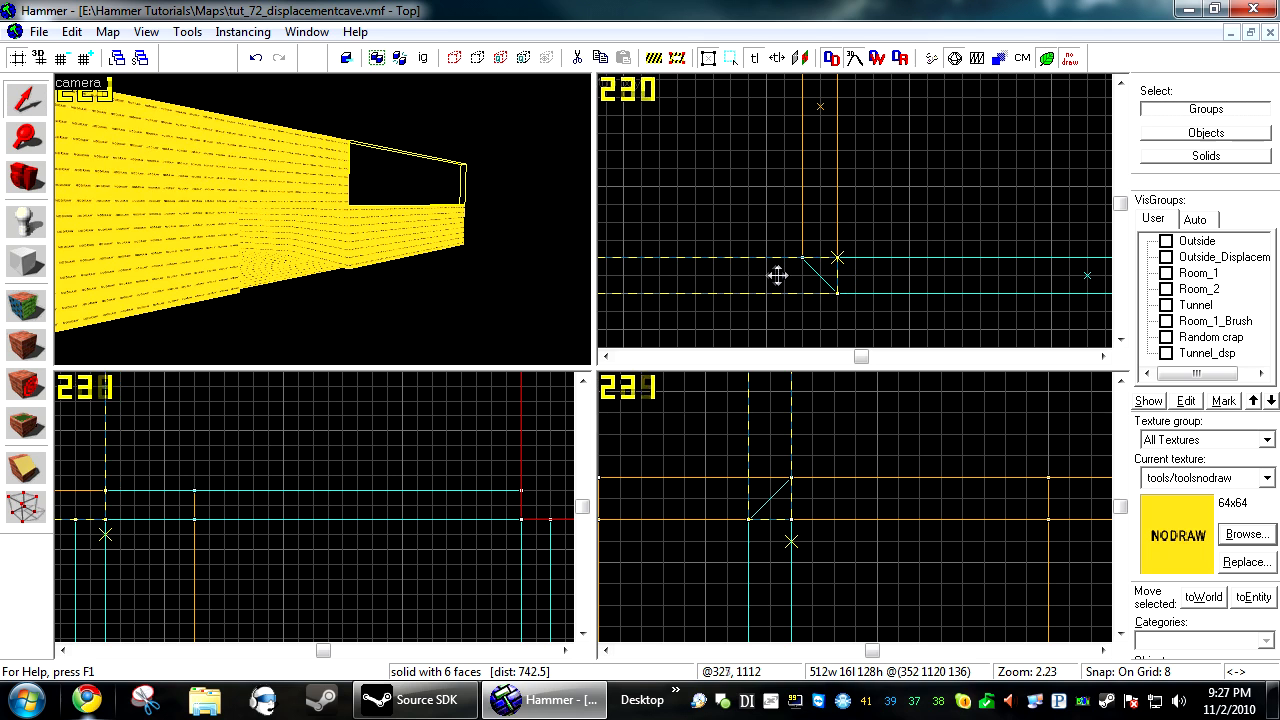
pyautogui.press('Escape')
pyautogui.scroll(-3, 96, 228)
# Create power 3 displacements on the front faces of the five wall blocks around the tunnel entrance
pyautogui.press('z')
pyautogui.press('z')
pyautogui.click(26, 306)
pyautogui.click(208, 250)
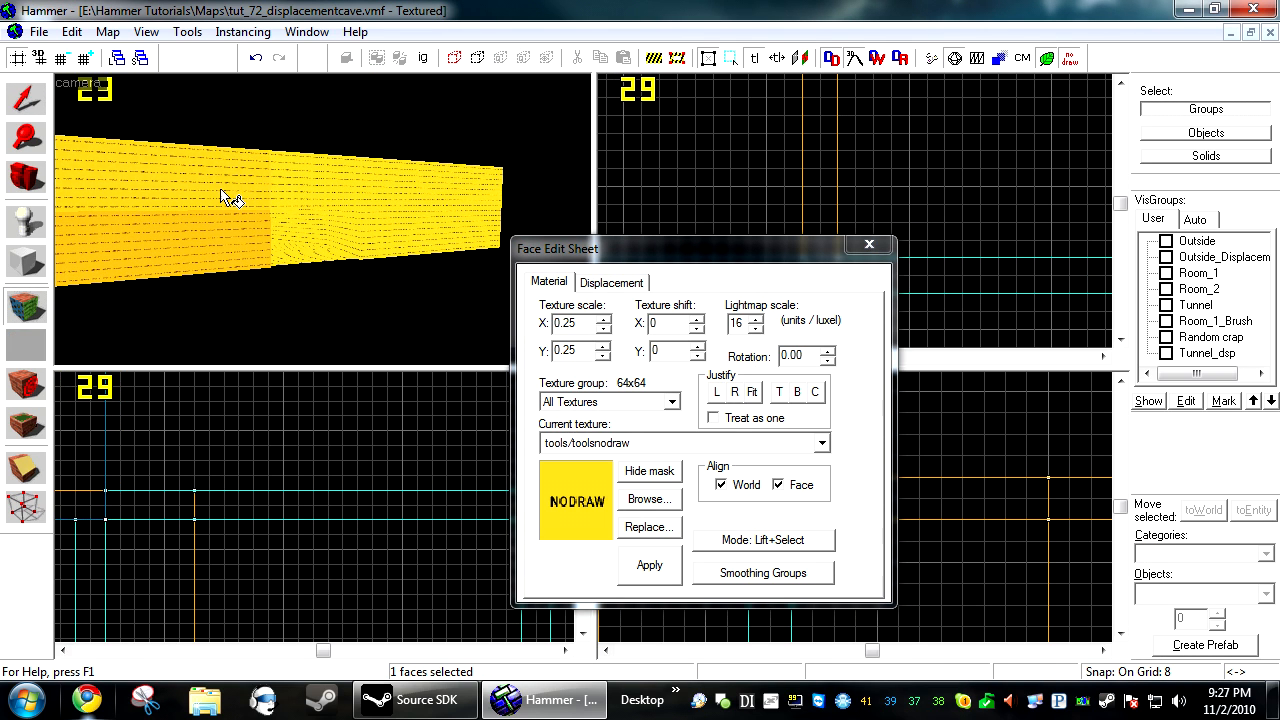
pyautogui.keyDown('ctrl'); pyautogui.click(224, 190); pyautogui.keyUp('ctrl')
pyautogui.keyDown('ctrl'); pyautogui.click(402, 186); pyautogui.keyUp('ctrl')
pyautogui.click(611, 282)
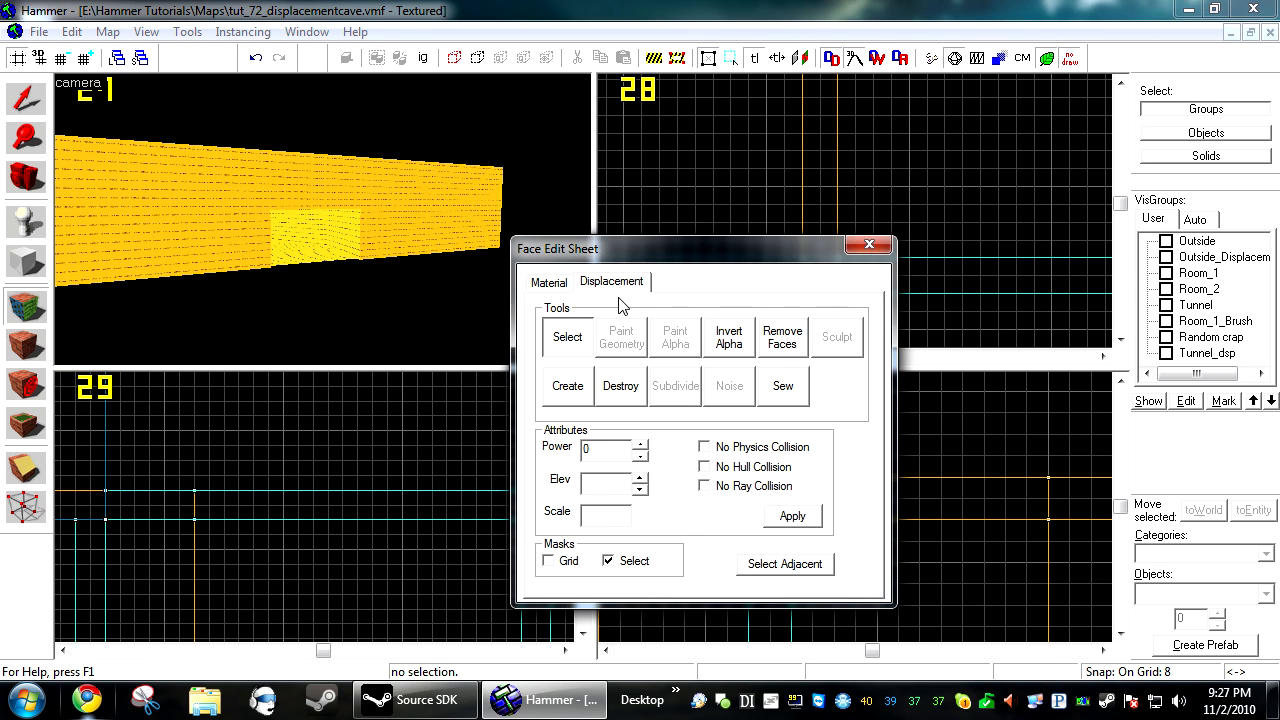
pyautogui.click(567, 385)
pyautogui.click(673, 447)
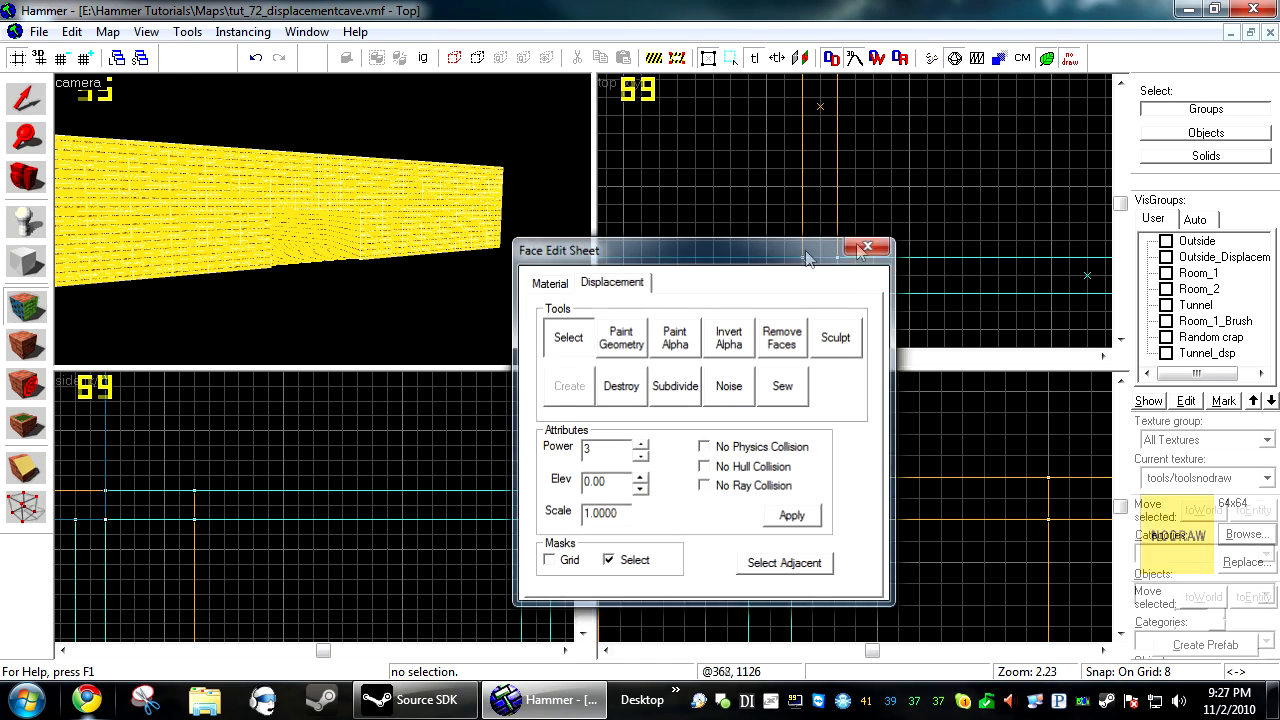
pyautogui.hotkey('shift', 's')
pyautogui.press('w')
pyautogui.press('s')
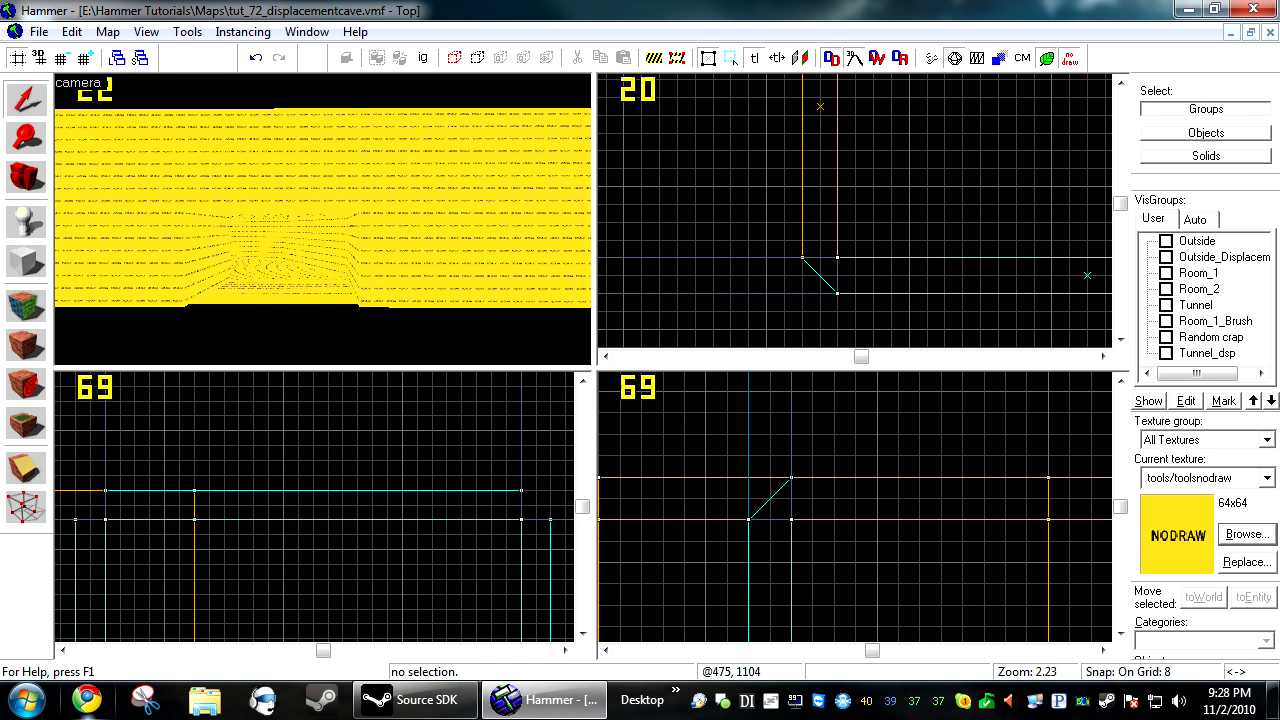
# Undo the last change
pyautogui.hotkey('ctrl', 'z')
pyautogui.press('z')
pyautogui.press('s')
pyautogui.press('z')
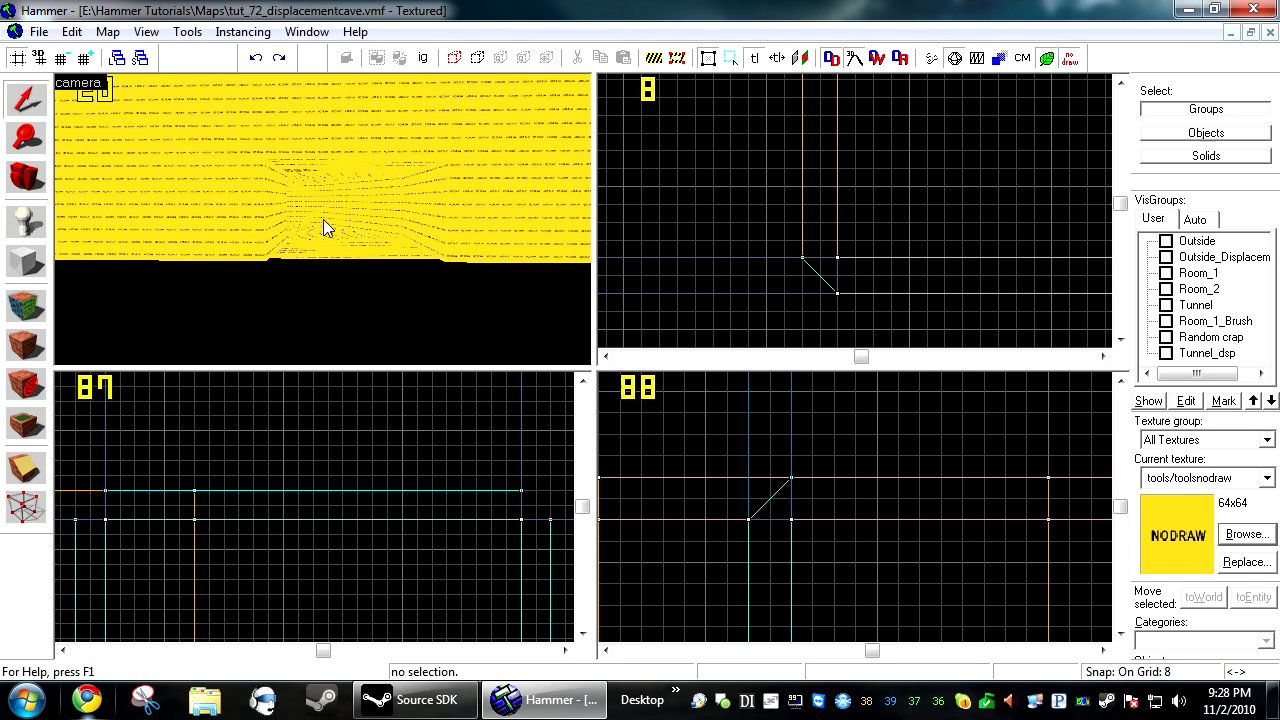
pyautogui.click(324, 221)
pyautogui.click(303, 277)
# Select the five front wall displacements together with the ceiling and both side walls of the tunnel's end section for face editing
pyautogui.hotkey('shift', 'a')
pyautogui.press('z')
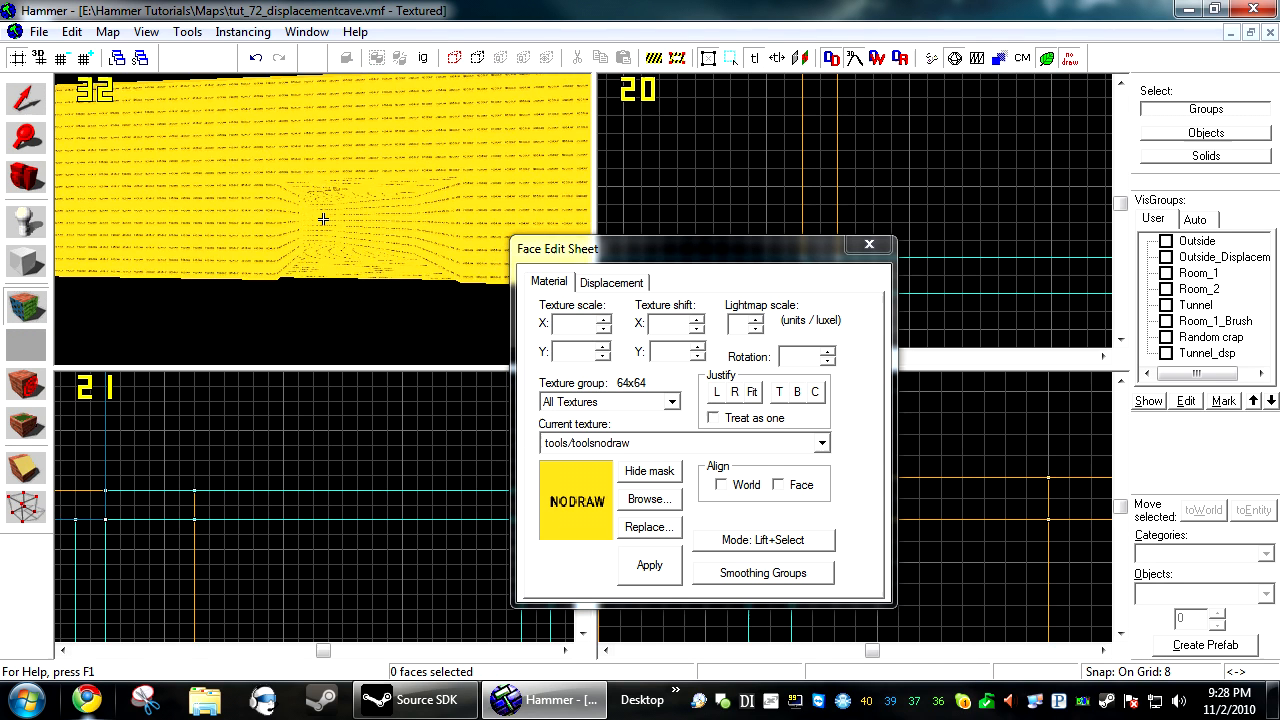
pyautogui.press('z')
pyautogui.moveTo(270, 200)
pyautogui.mouseDown()
pyautogui.moveTo(200, 157)
pyautogui.moveTo(429, 229)
pyautogui.moveTo(478, 163)
pyautogui.mouseUp()
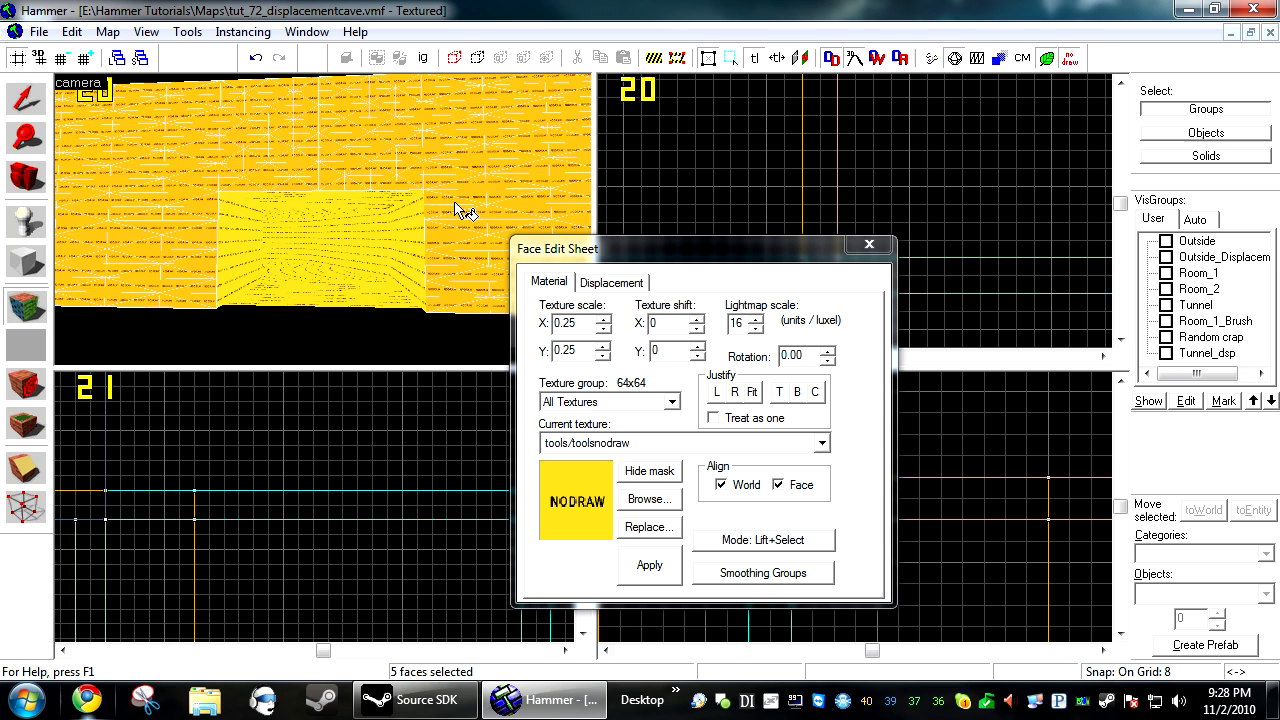
pyautogui.press('z')
pyautogui.press('w')
pyautogui.press('z')
pyautogui.keyDown('ctrl'); pyautogui.click(278, 214); pyautogui.keyUp('ctrl')
pyautogui.keyDown('ctrl'); pyautogui.click(222, 247); pyautogui.keyUp('ctrl')
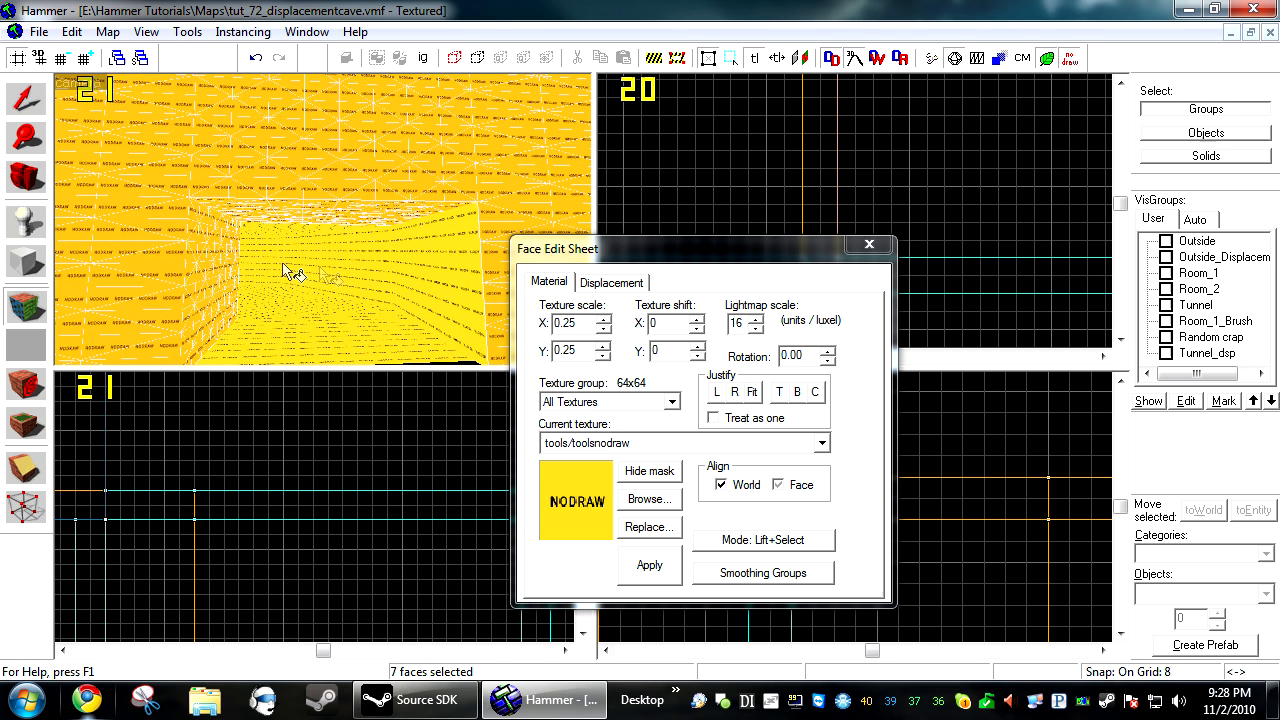
pyautogui.keyDown('ctrl'); pyautogui.click(432, 262); pyautogui.keyUp('ctrl')
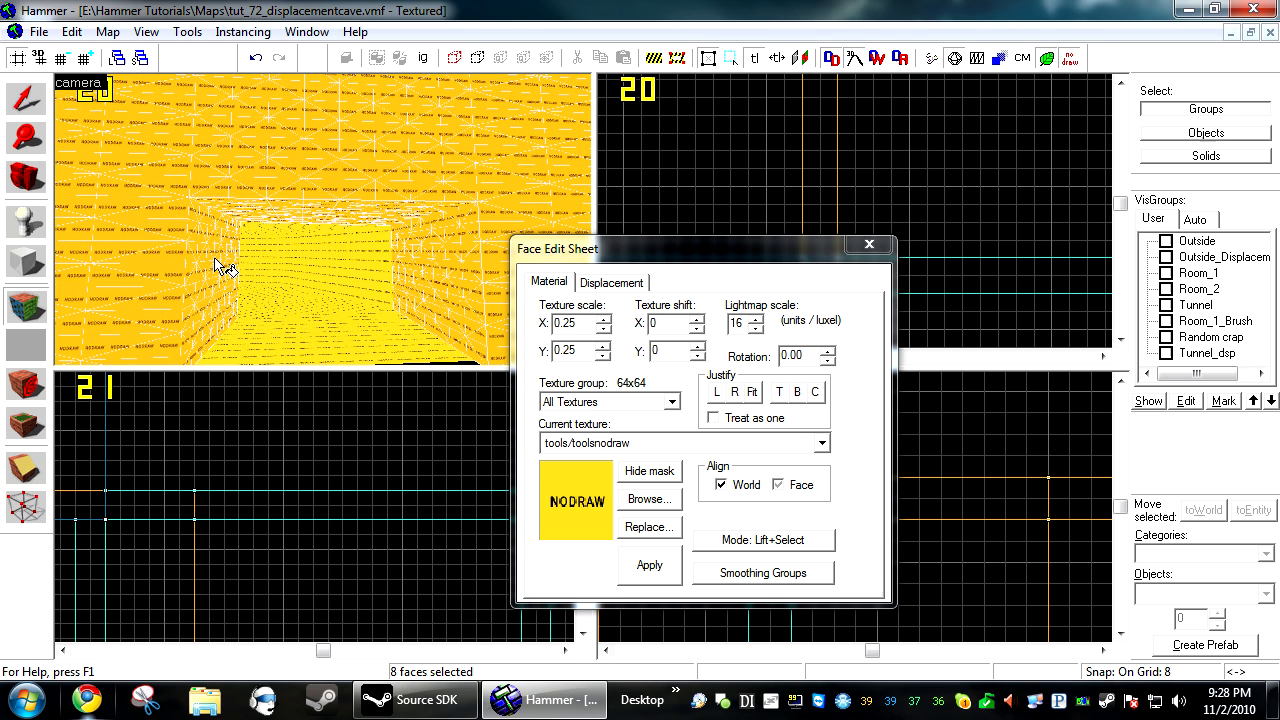
# Subdivide the selected entrance displacements and inspect the rounded opening from inside and outside
pyautogui.click(612, 283)
pyautogui.click(675, 386)
pyautogui.press('z')
pyautogui.press('w')
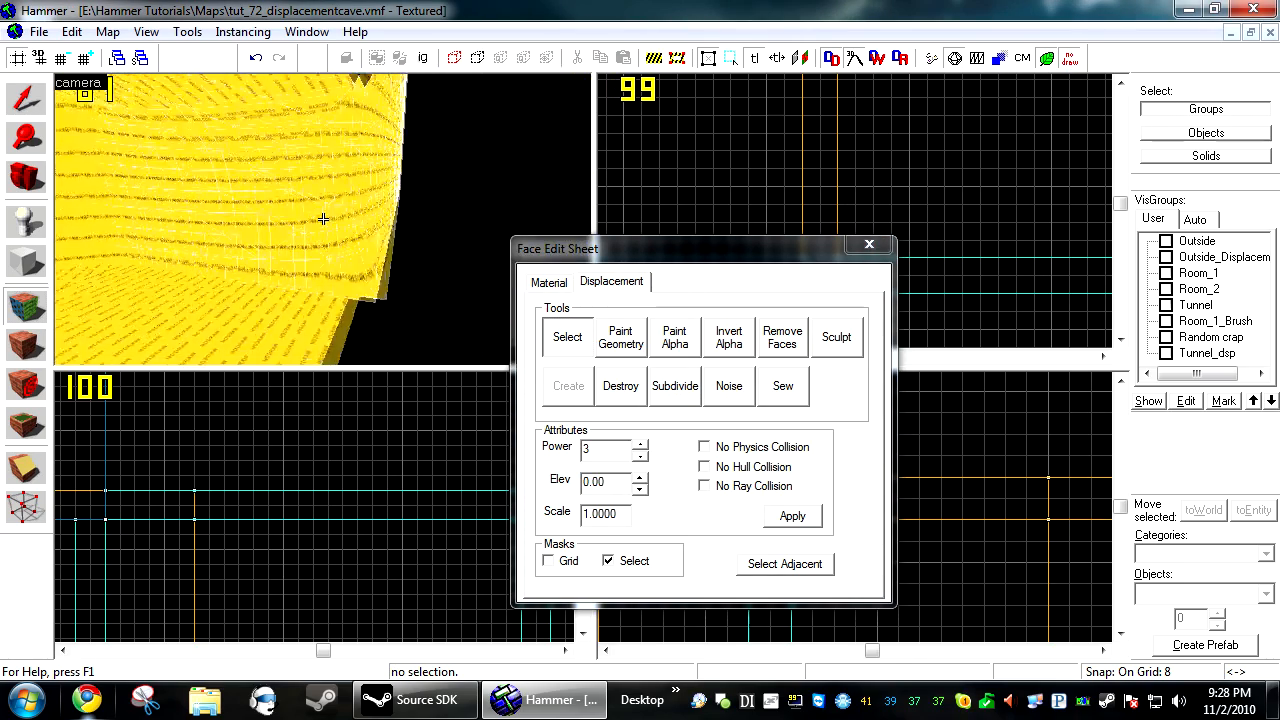
pyautogui.press('w')
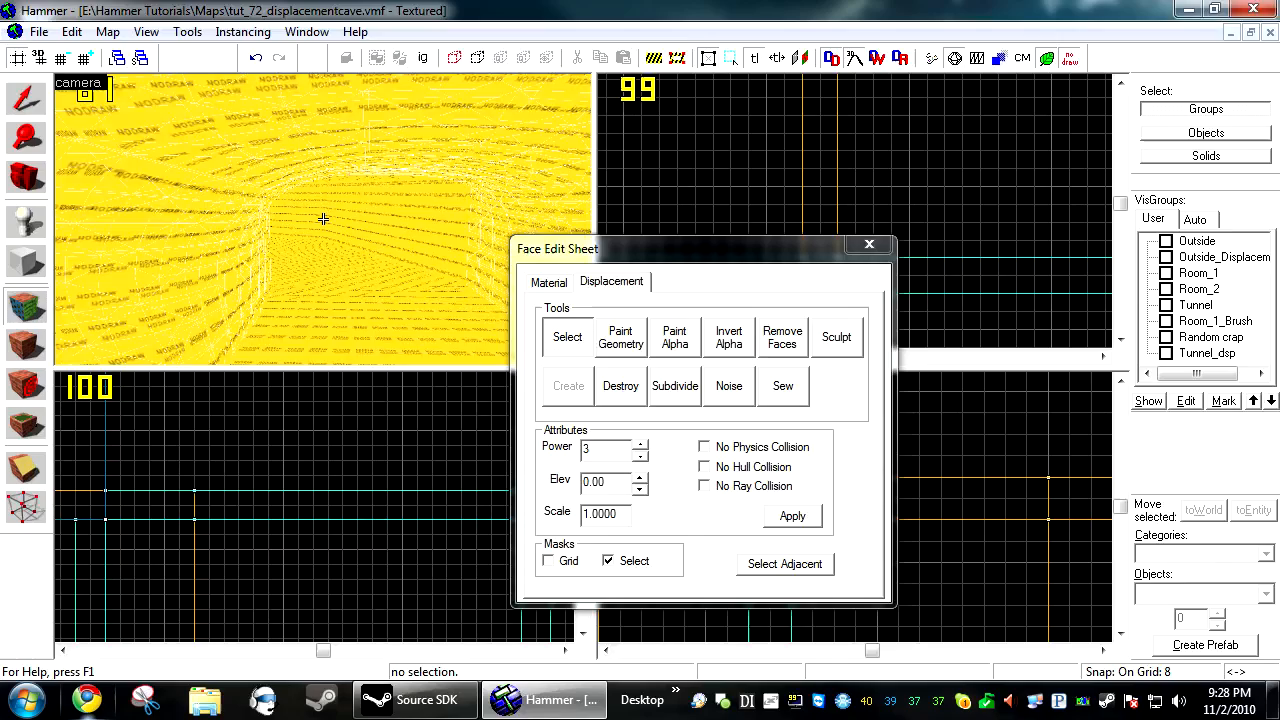
pyautogui.press('s')
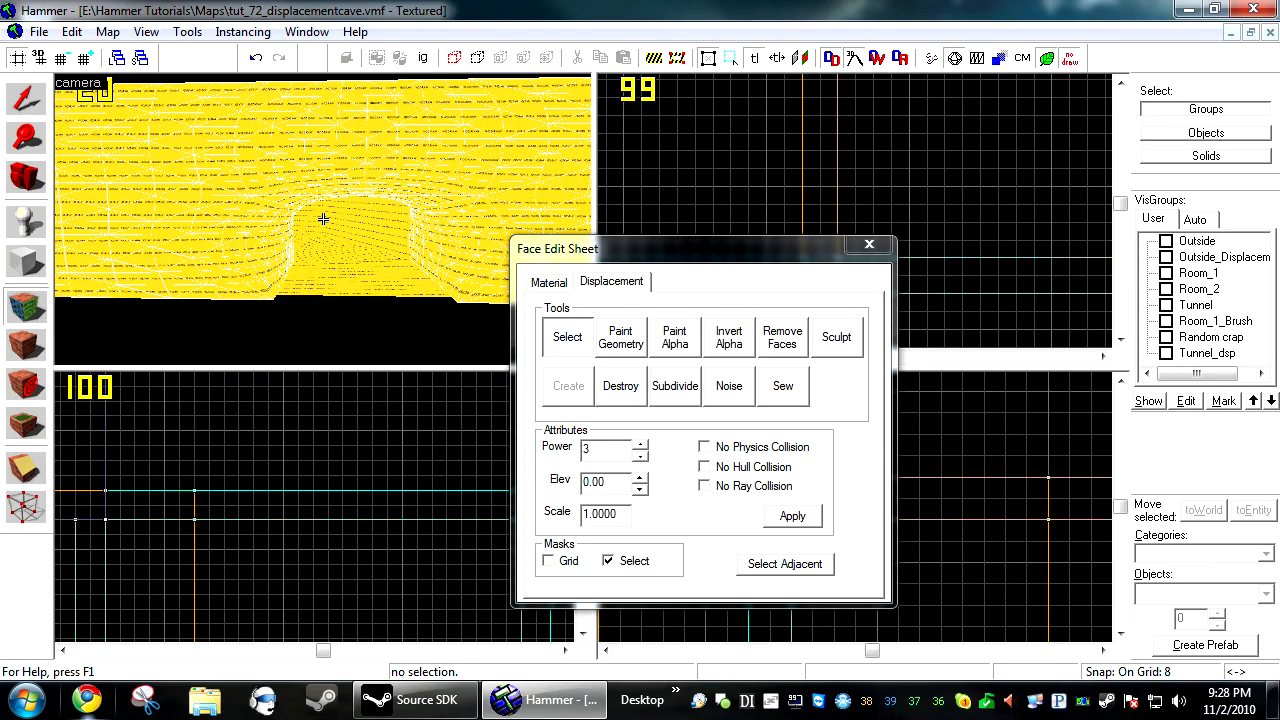
pyautogui.click(870, 245)
# Select all the tunnel's displacement faces and subdivide them together
pyautogui.scroll(3, 345, 256)
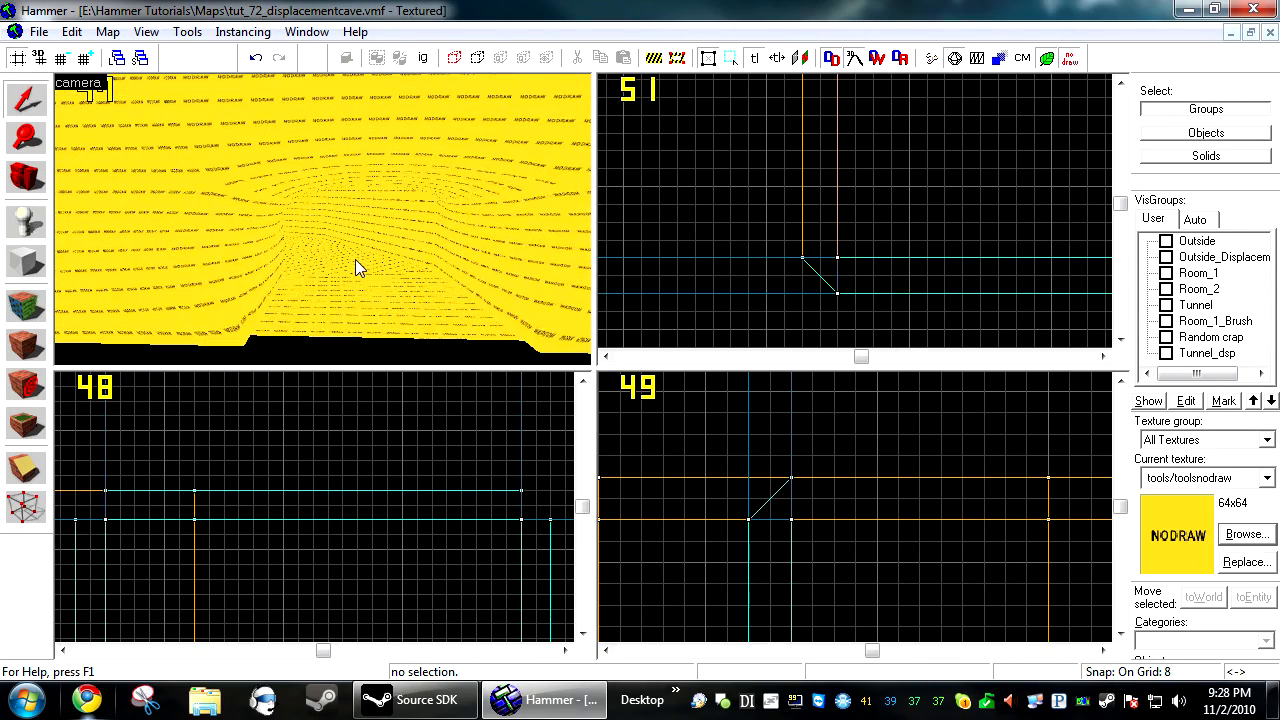
pyautogui.click(345, 254)
pyautogui.click(24, 302)
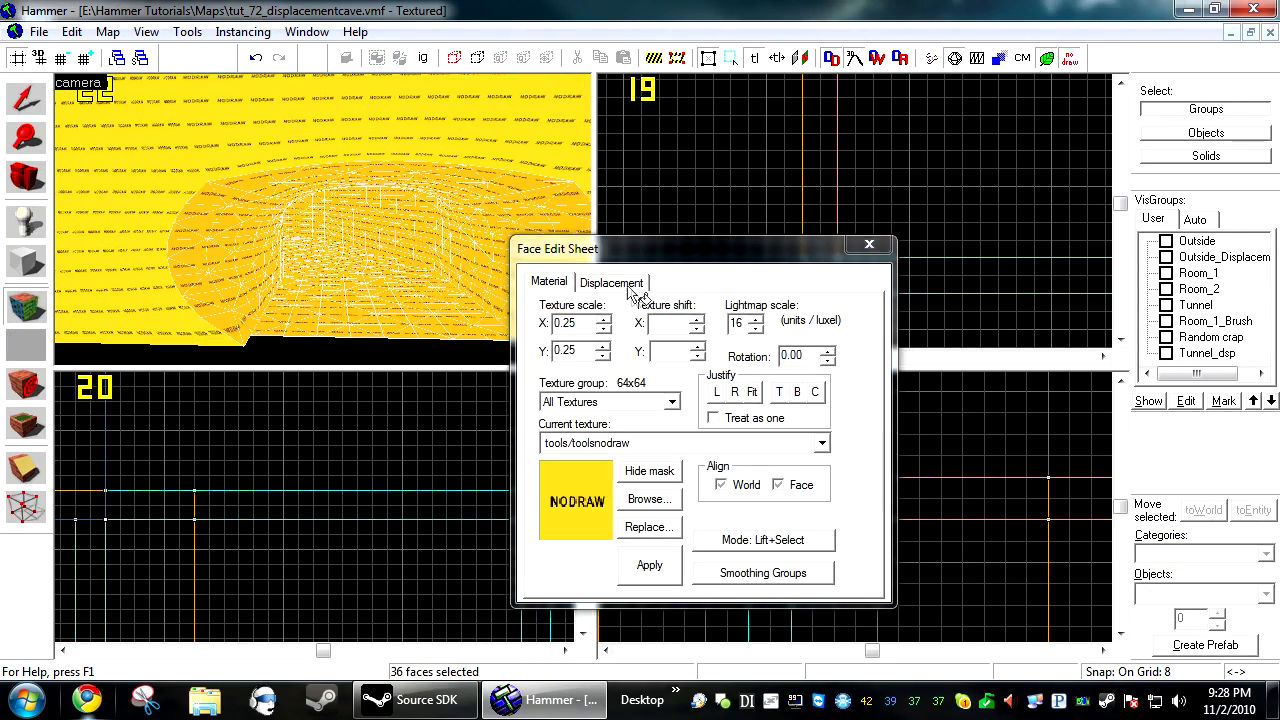
pyautogui.click(611, 281)
pyautogui.click(676, 386)
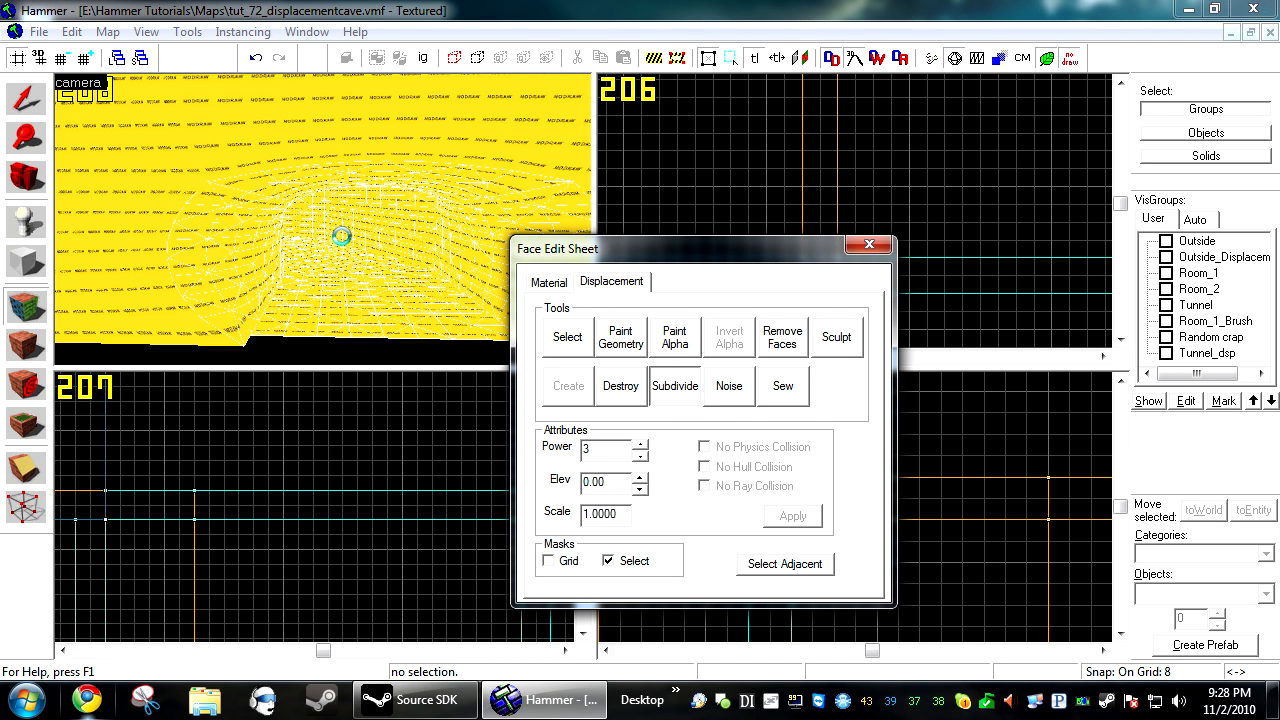
# Examine the subdivided tunnel from inside and from its far end, following its walls, floor and ceiling
pyautogui.press('w')
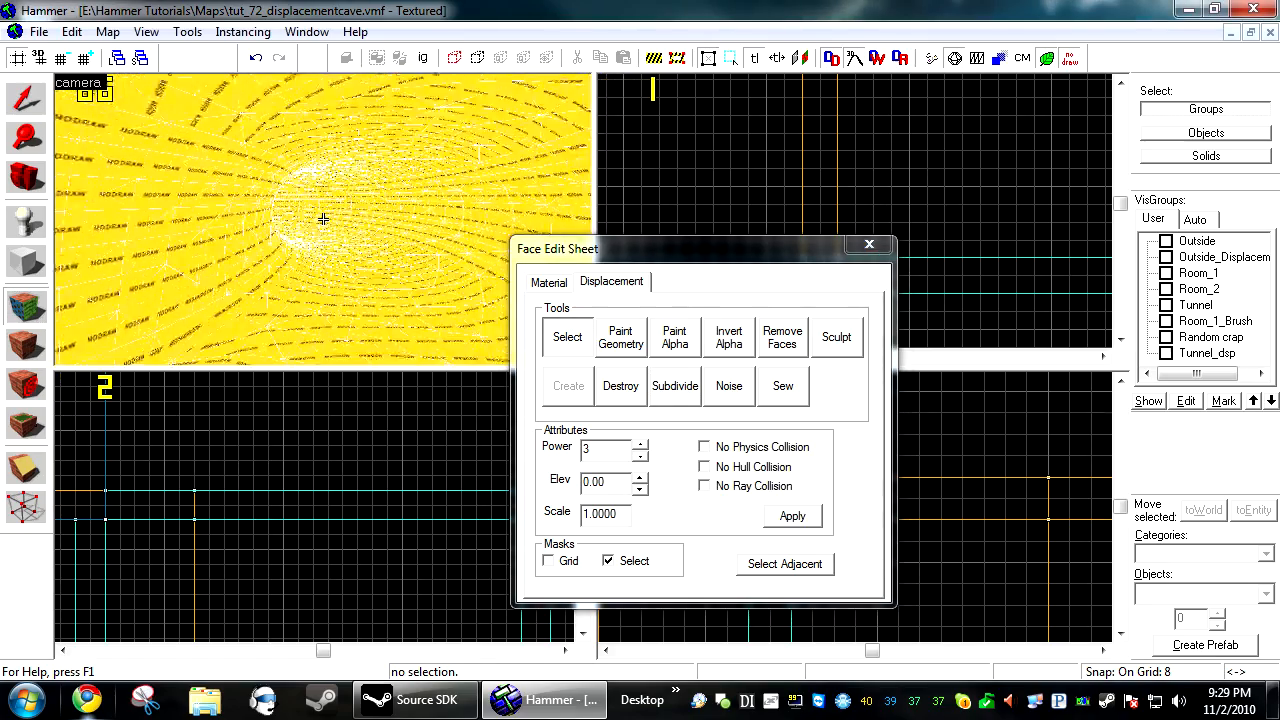
pyautogui.press('w')
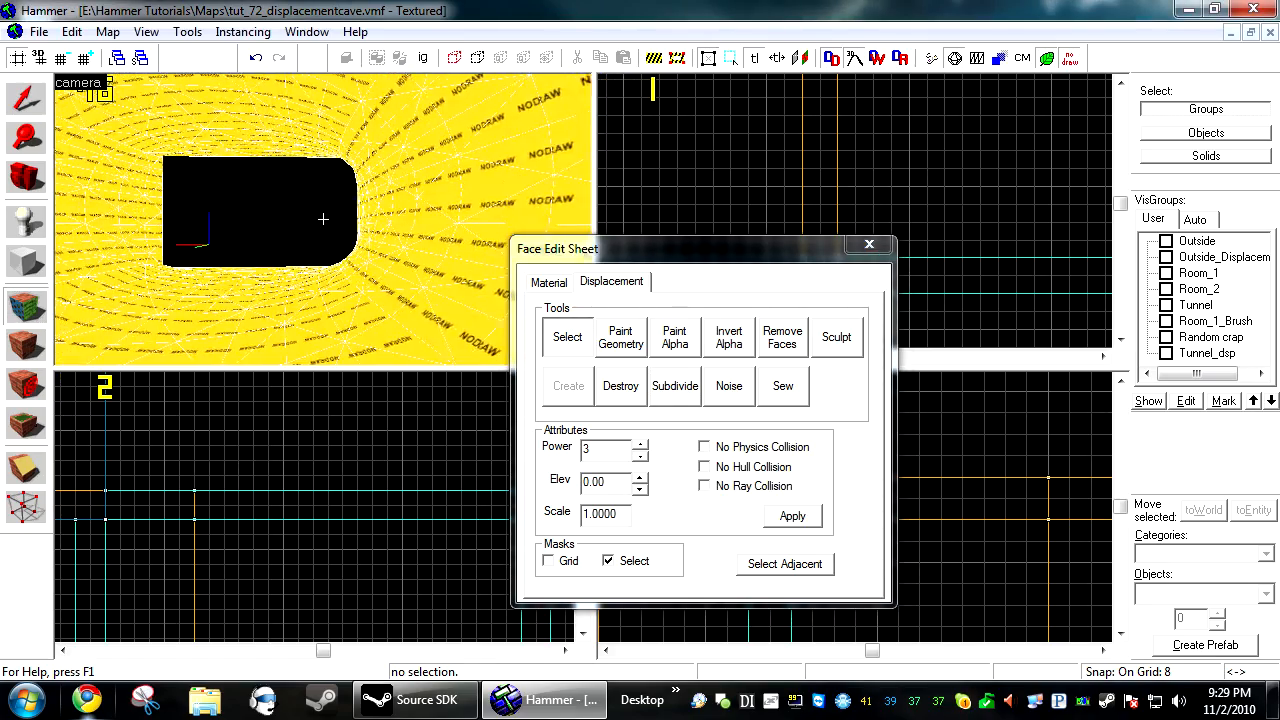
pyautogui.press('w')
pyautogui.press('z')
pyautogui.scroll(-3, 323, 219)
pyautogui.press('a')
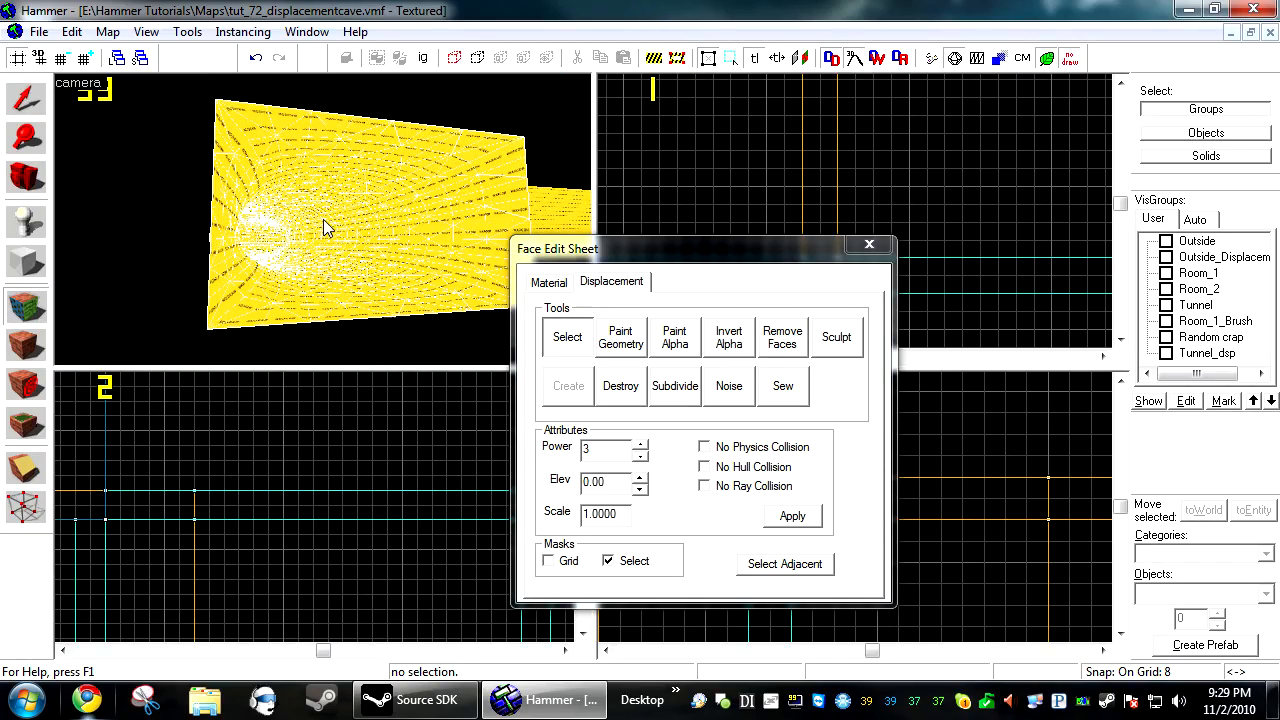
pyautogui.press('w')
pyautogui.press('z')
pyautogui.press('w')
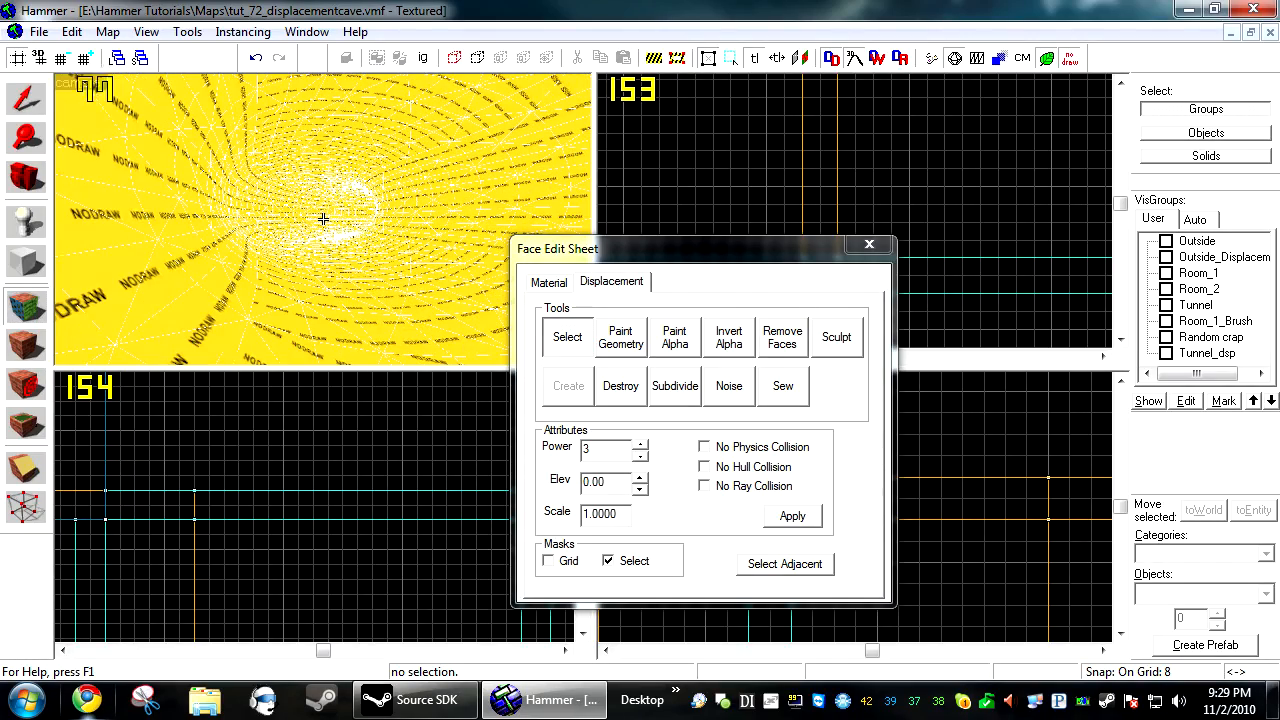
pyautogui.press('z')
pyautogui.press('w')
pyautogui.press('z')
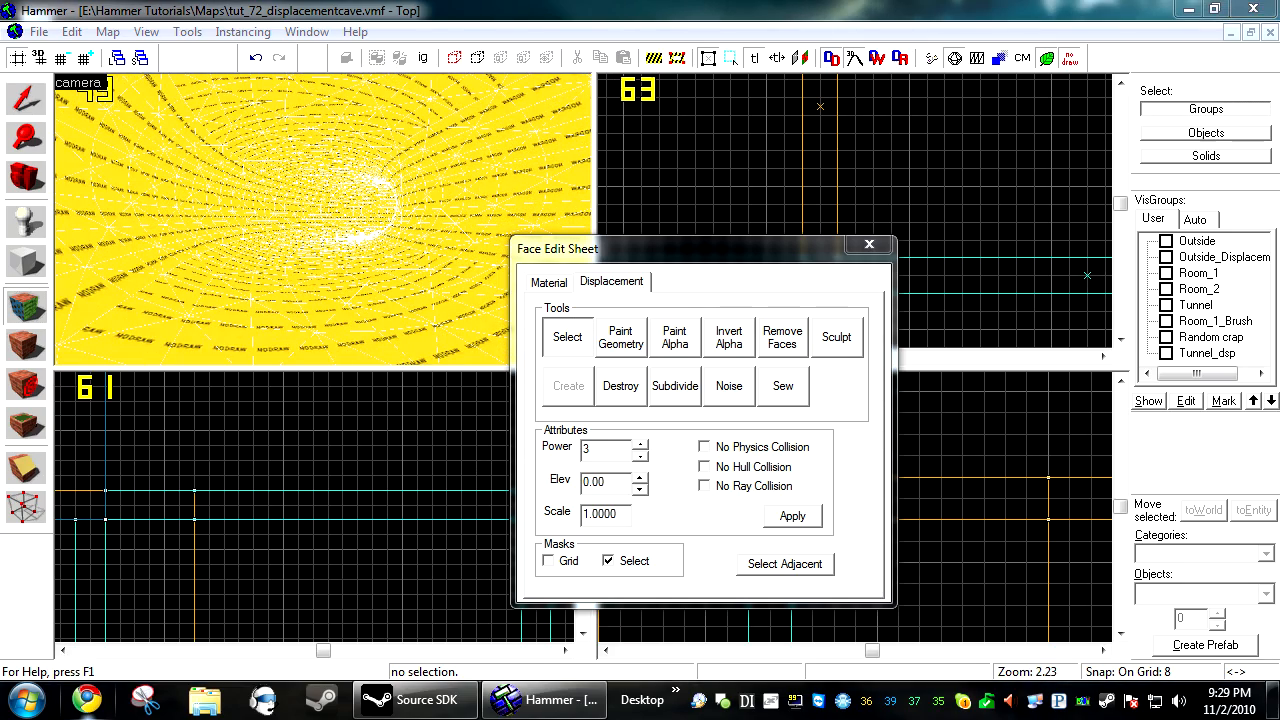
pyautogui.press('z')
pyautogui.press('w')
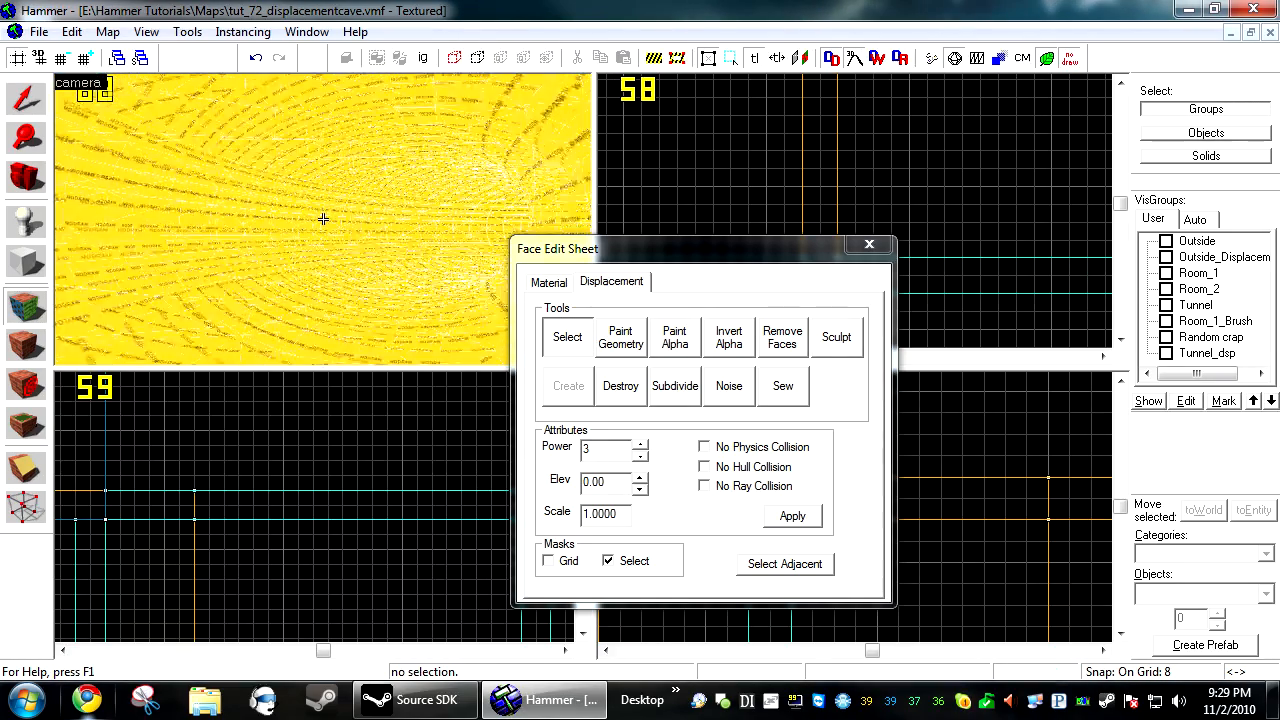
# Try displacement noise with a minimum of 10 on all selected cave displacements and undo it
pyautogui.press('w')
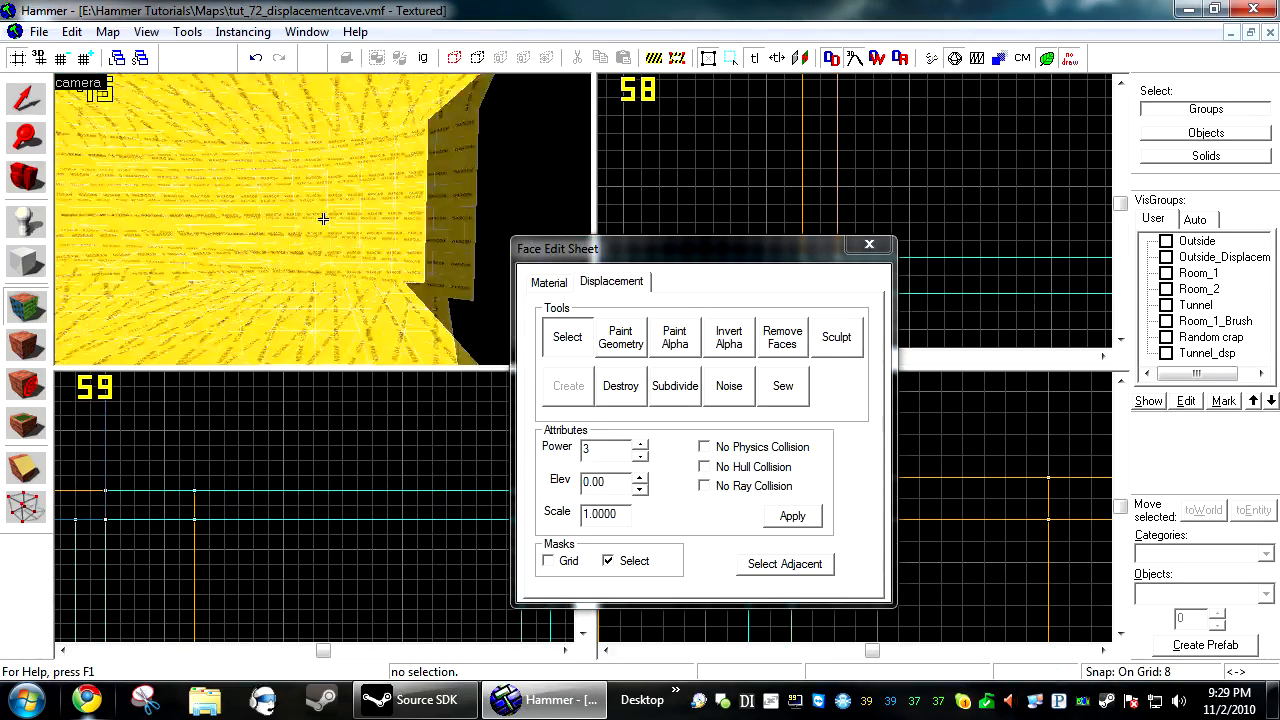
pyautogui.press('w')
pyautogui.press('z')
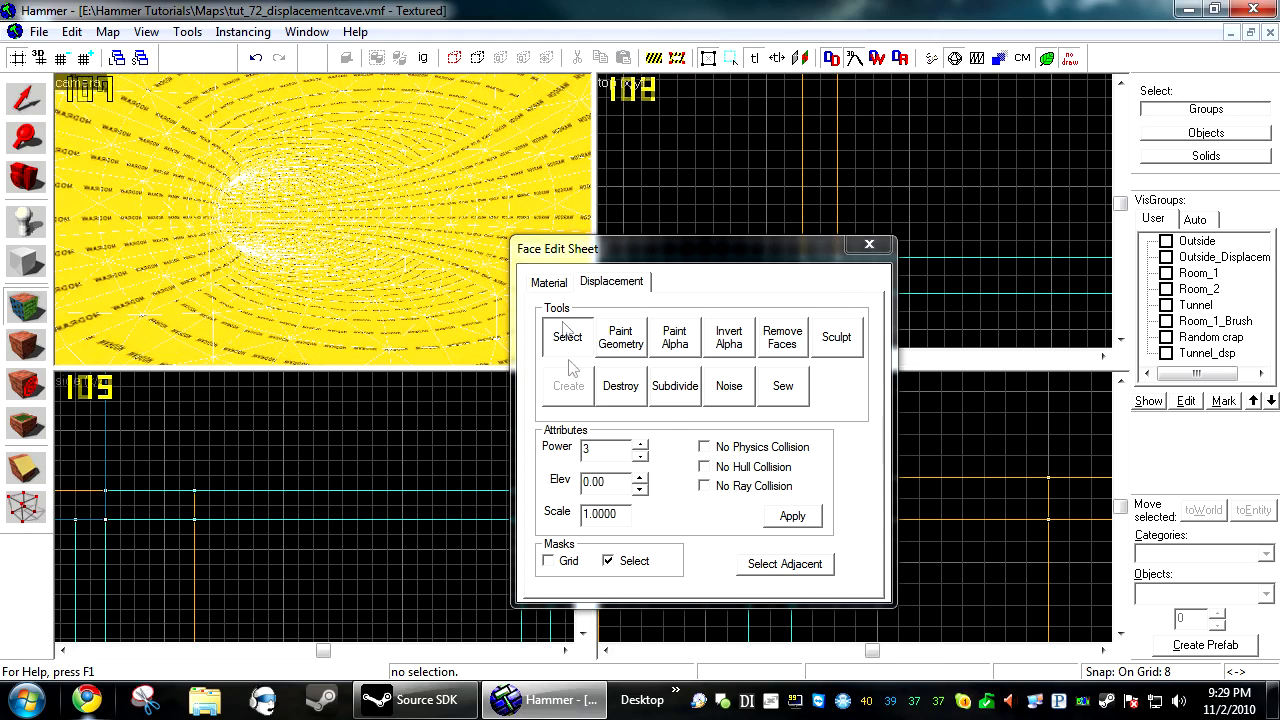
pyautogui.click(741, 400)
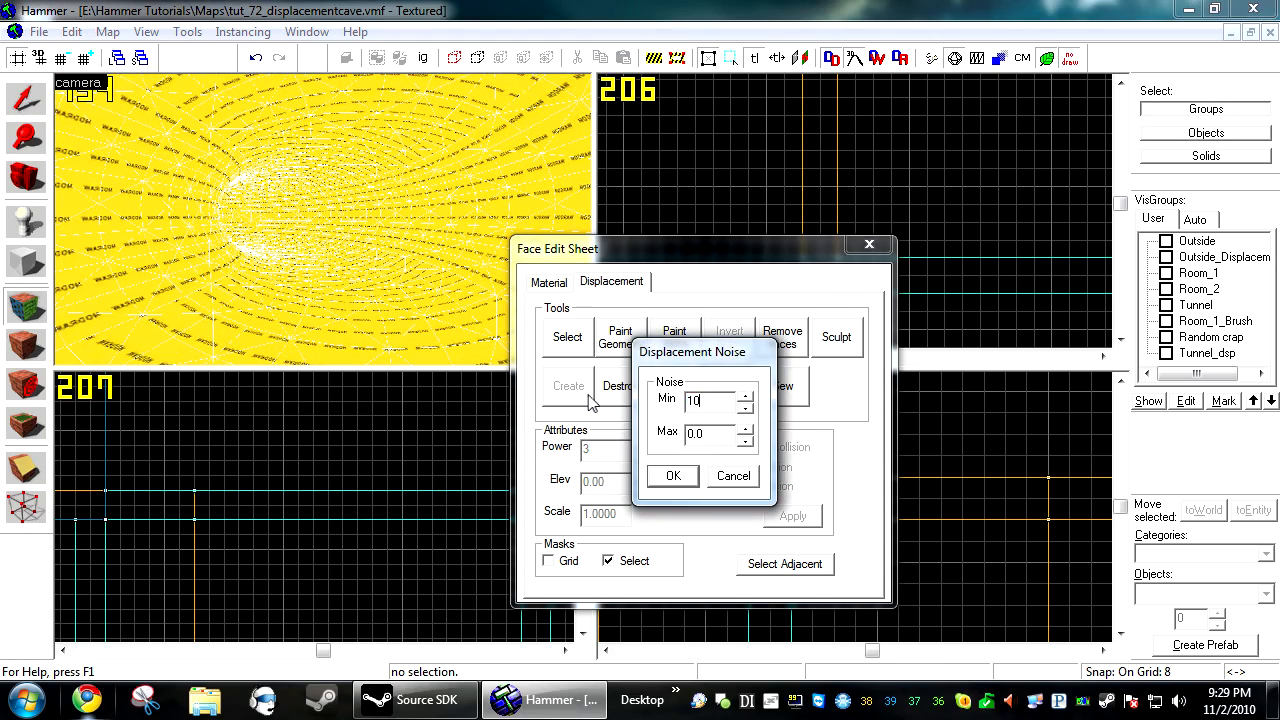
pyautogui.click(673, 475)
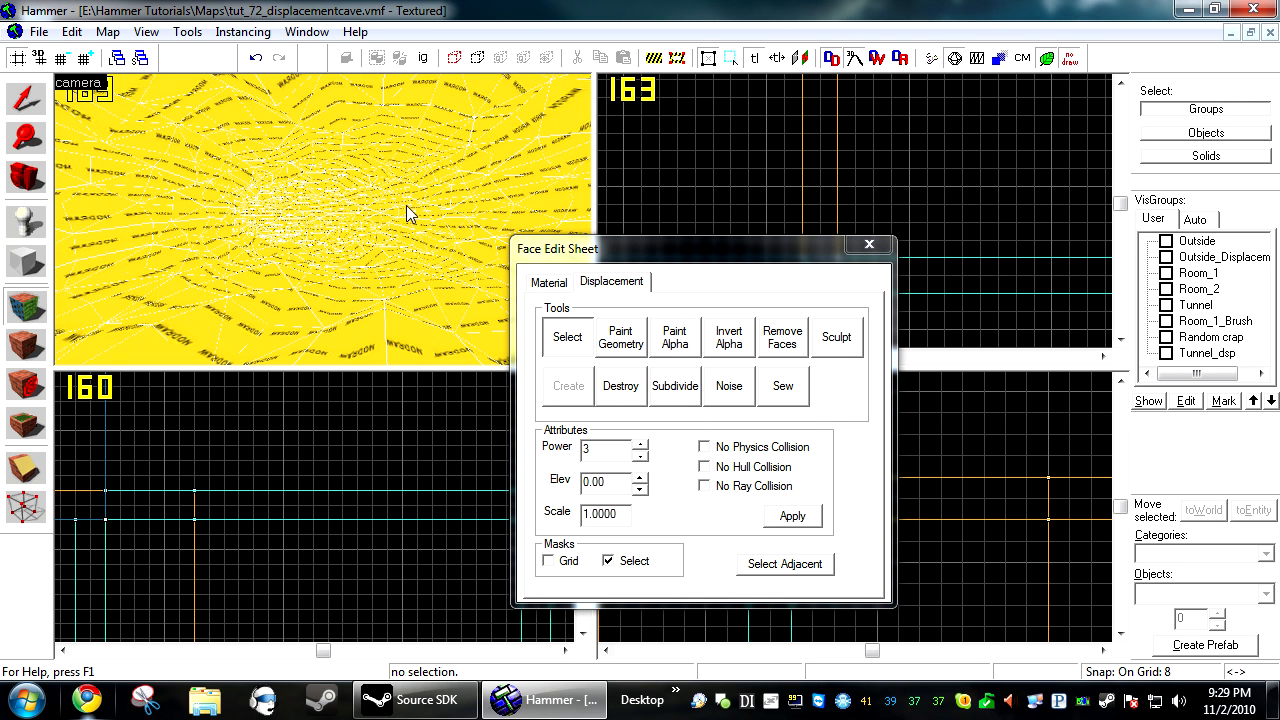
pyautogui.hotkey('ctrl', 'z')
# Reapply displacement noise with a minimum of 10 to the selected faces and check the roughness inside the tunnel
pyautogui.click(729, 385)
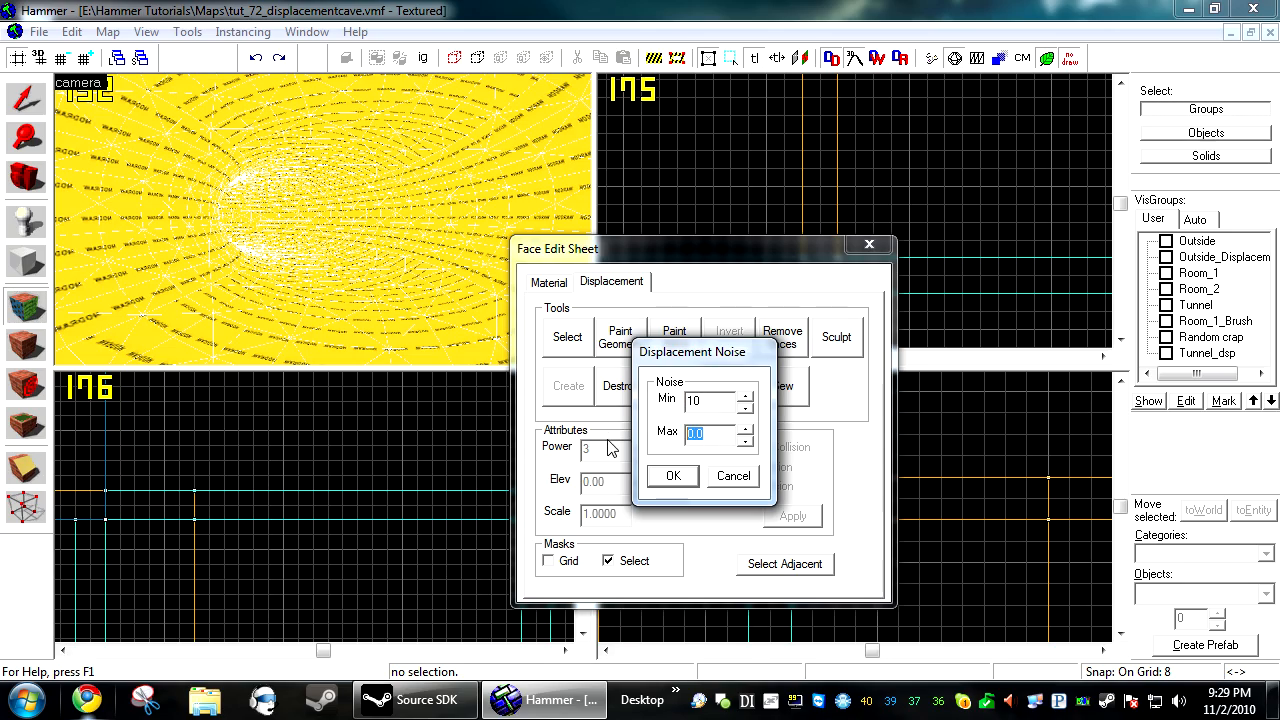
pyautogui.press('Return')
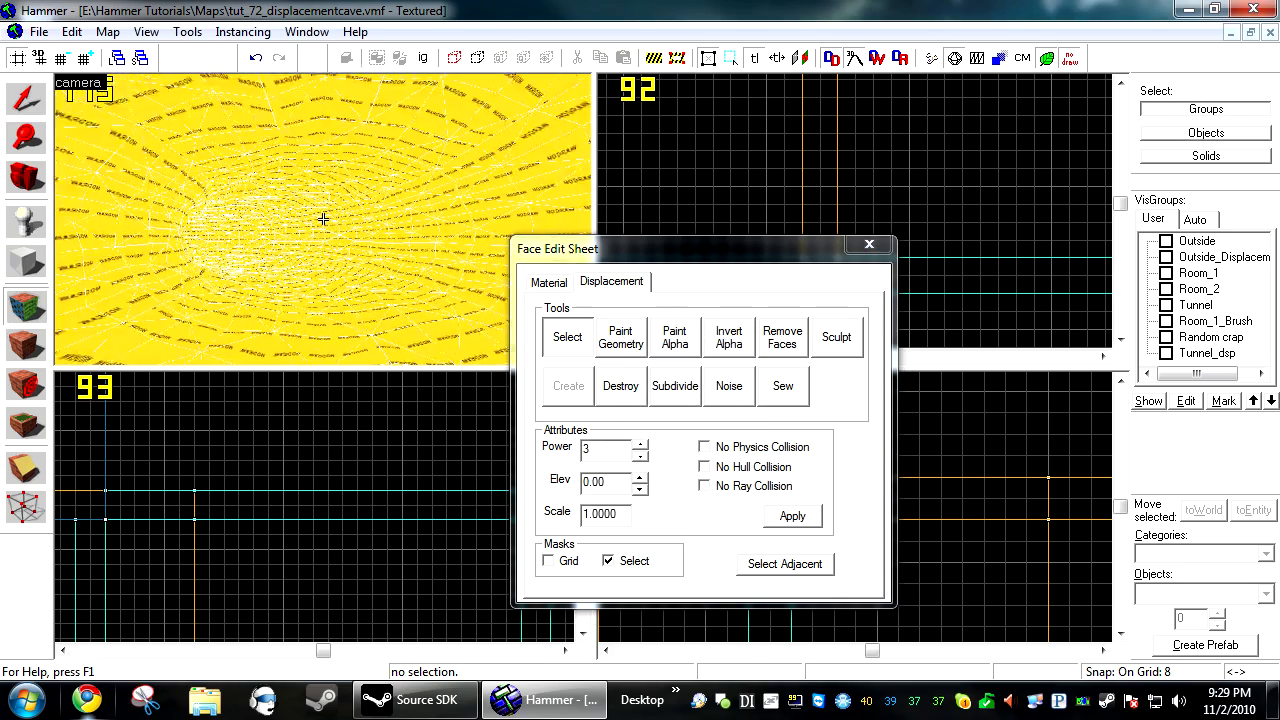
pyautogui.press('z')
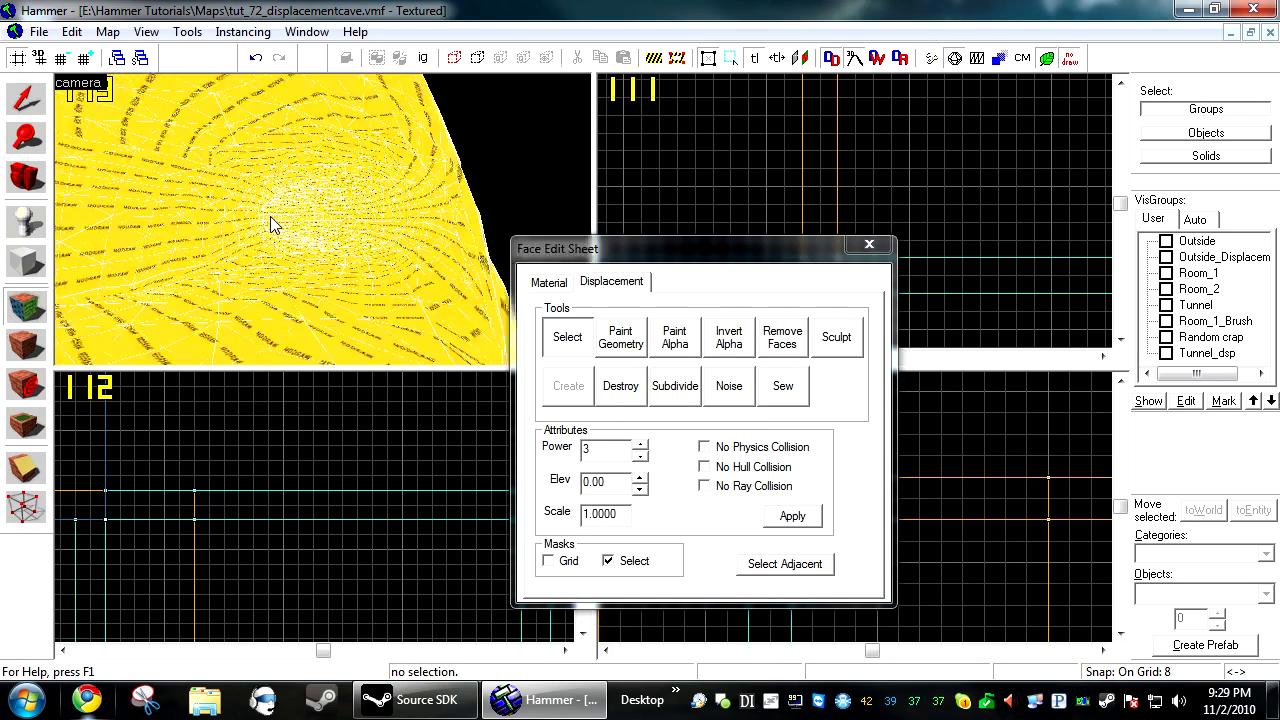
pyautogui.press('z')
# Try a displacement scale of 0.75 on the selected faces, inspect the entrance, and undo the scale and noise
pyautogui.click(558, 518)
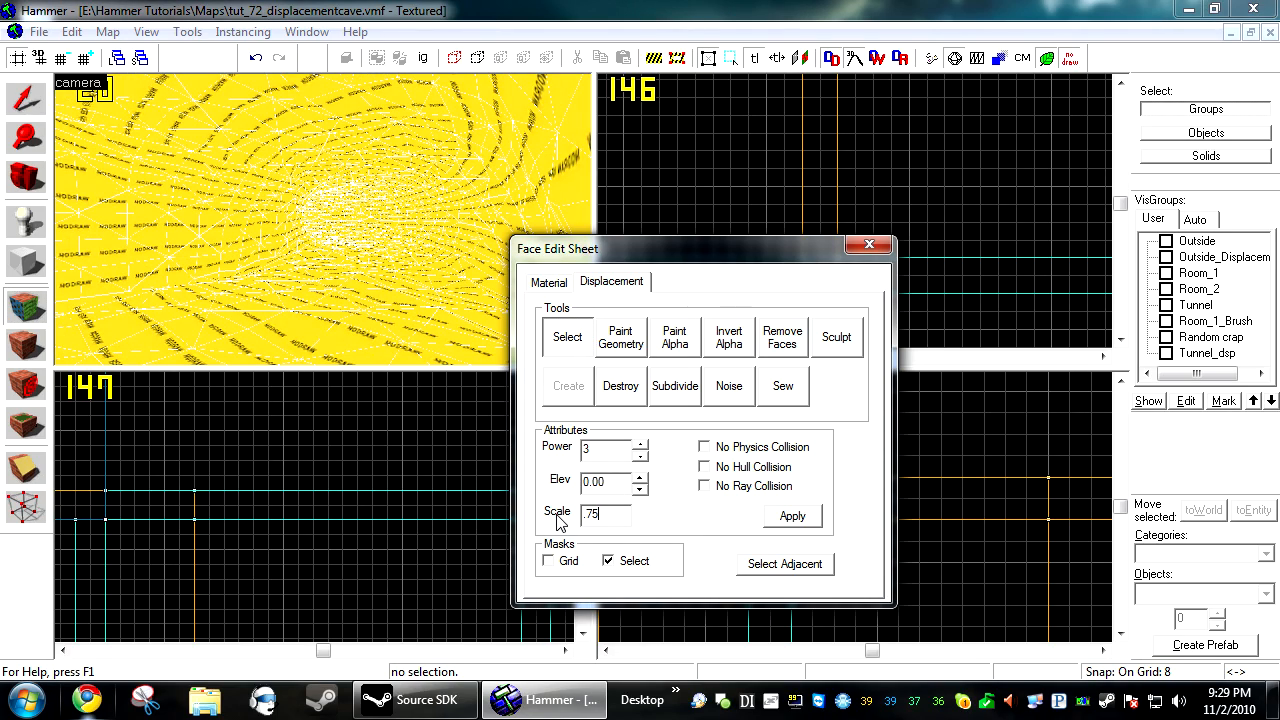
pyautogui.click(780, 516)
pyautogui.press('z')
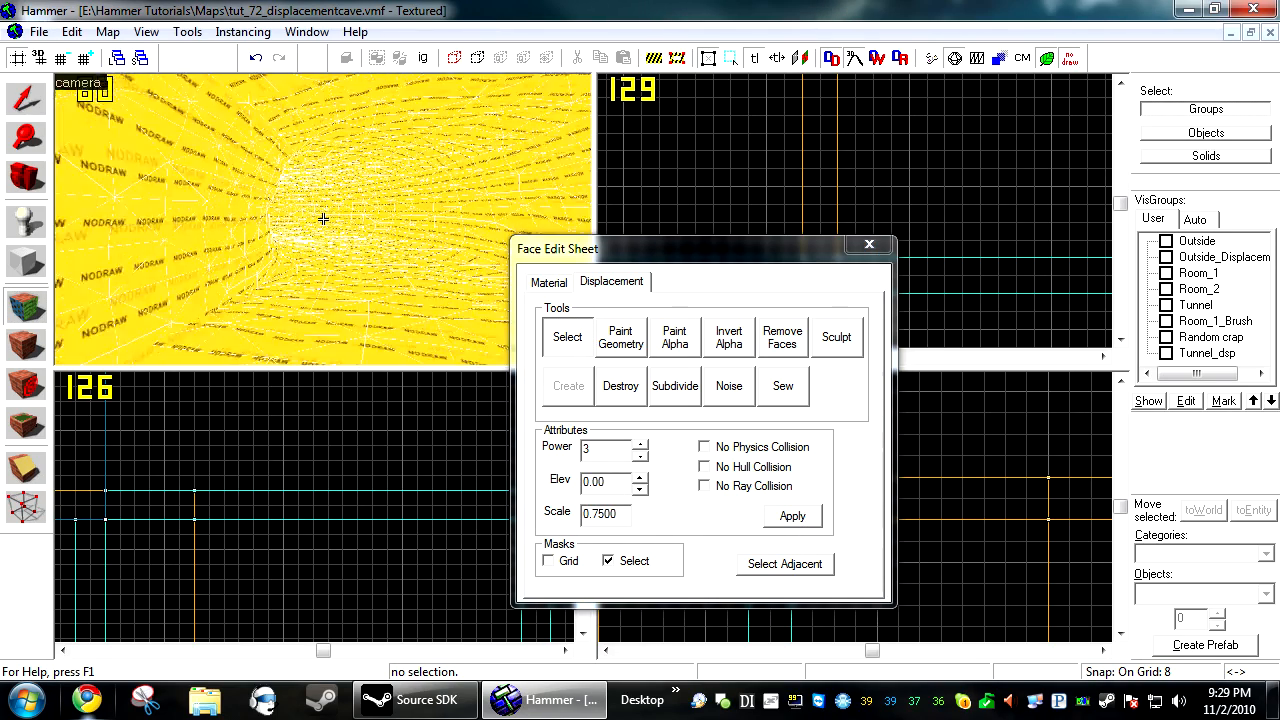
pyautogui.press('s')
pyautogui.press('s')
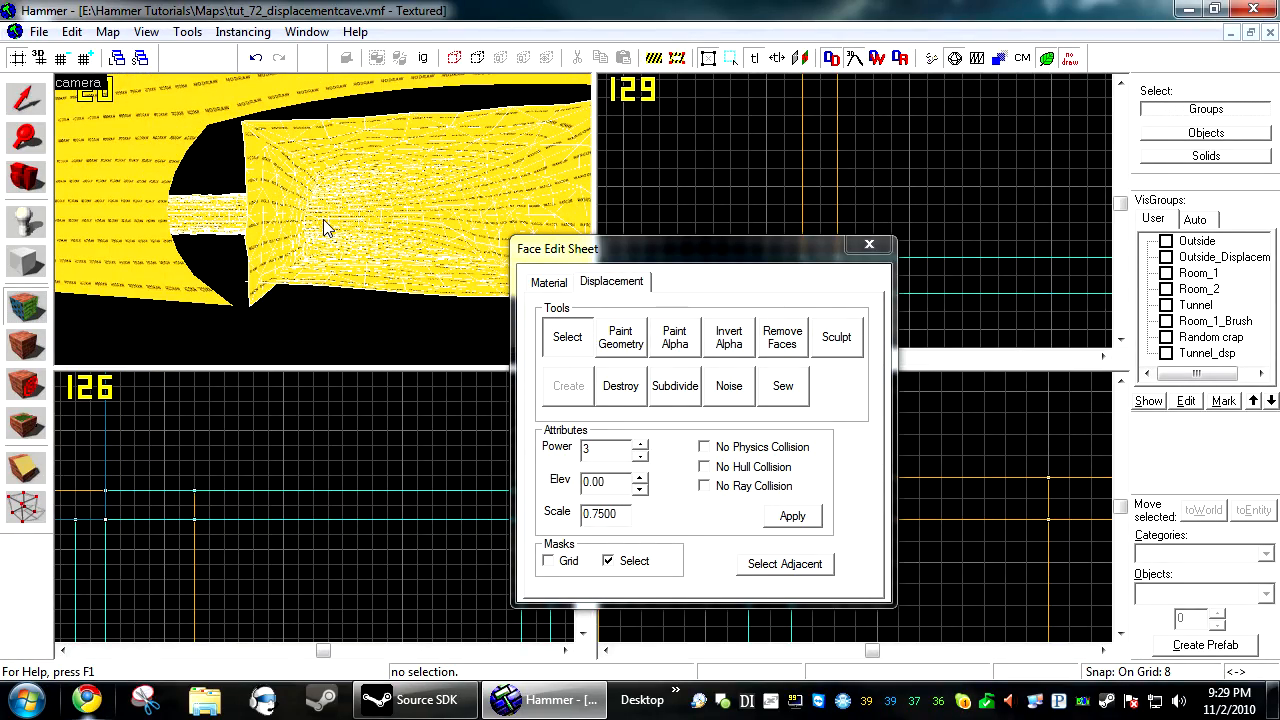
pyautogui.press('s')
pyautogui.press('s')
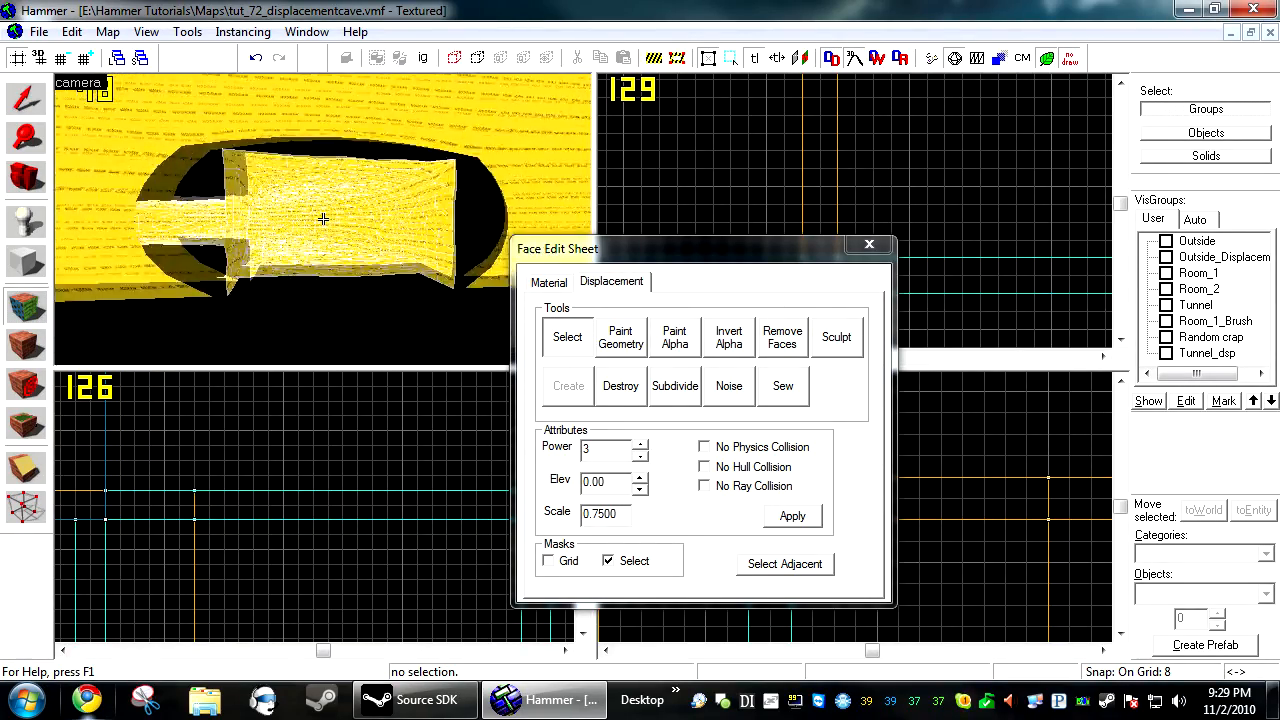
pyautogui.press('z')
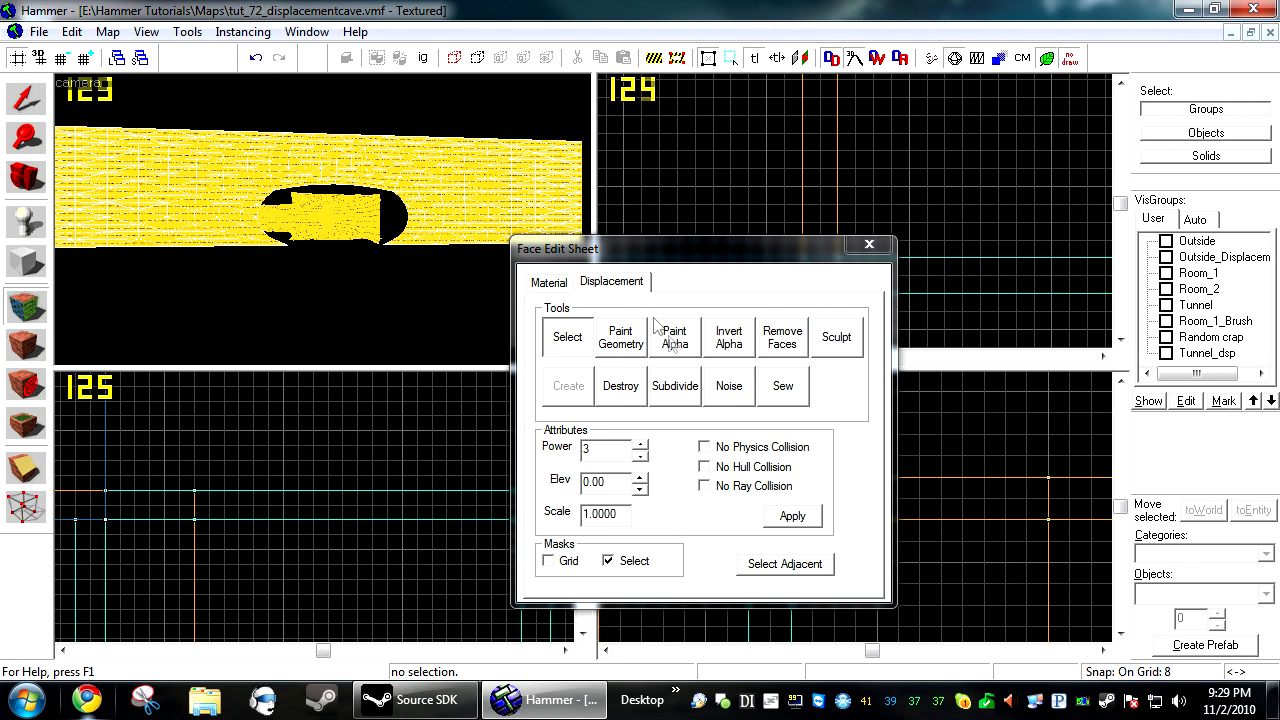
# Apply displacement noise with a minimum of 5 to the selected cave faces and finish face editing
pyautogui.click(727, 392)
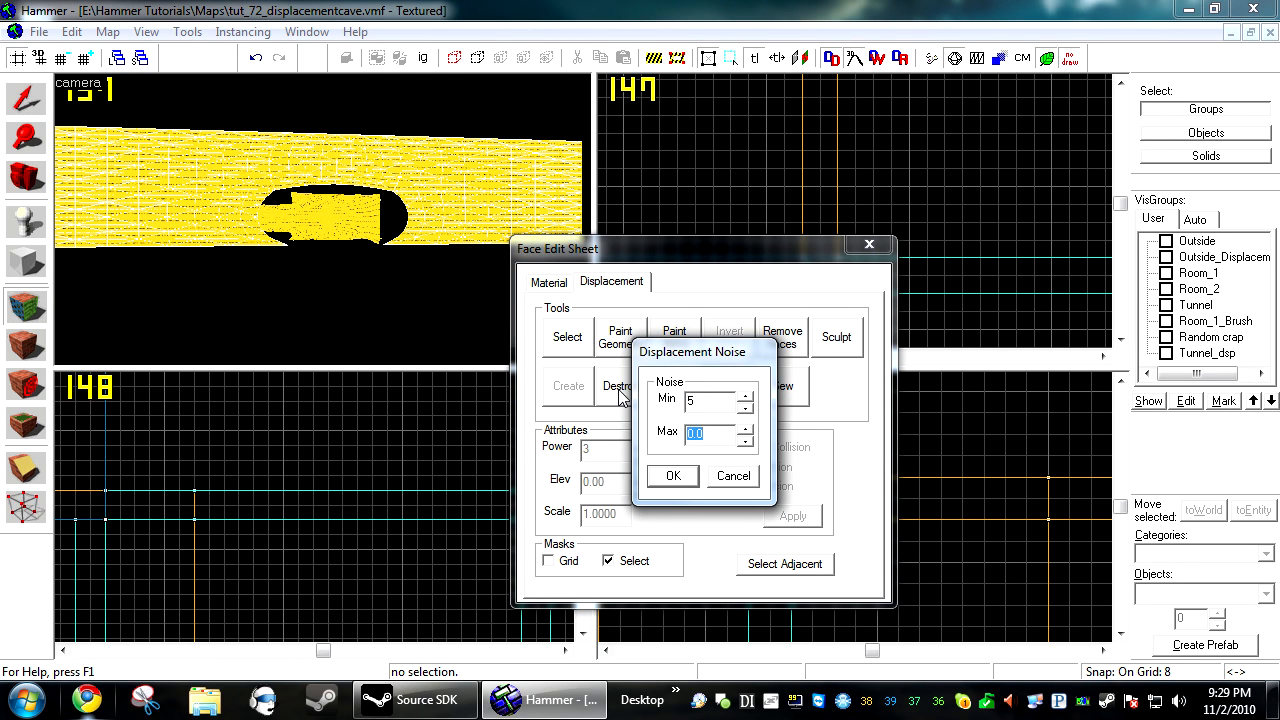
pyautogui.write('5')
pyautogui.press('Return')
pyautogui.click(870, 247)
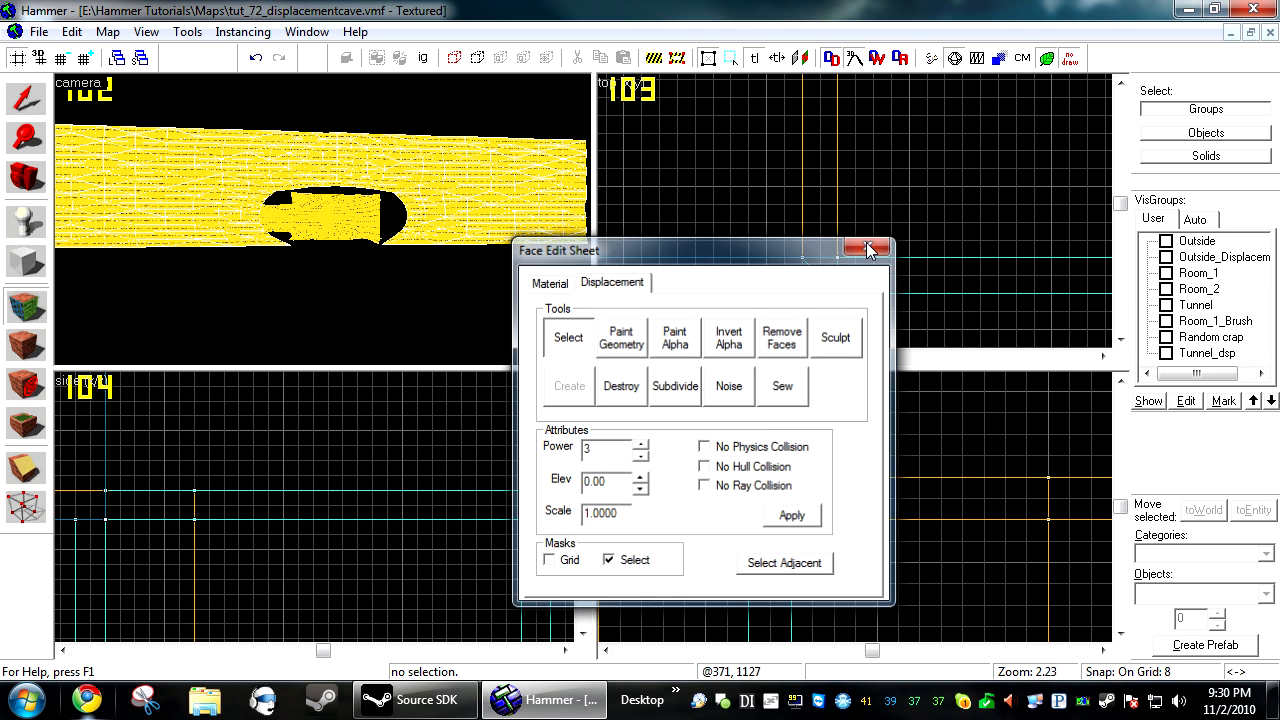
# Sew the tunnel displacements to all the surrounding front wall displacements and inspect the entrance seams
pyautogui.scroll(3, 239, 154)
pyautogui.click(295, 147)
pyautogui.keyDown('ctrl'); pyautogui.click(345, 202); pyautogui.keyUp('ctrl')
pyautogui.keyDown('ctrl'); pyautogui.click(181, 164); pyautogui.keyUp('ctrl')
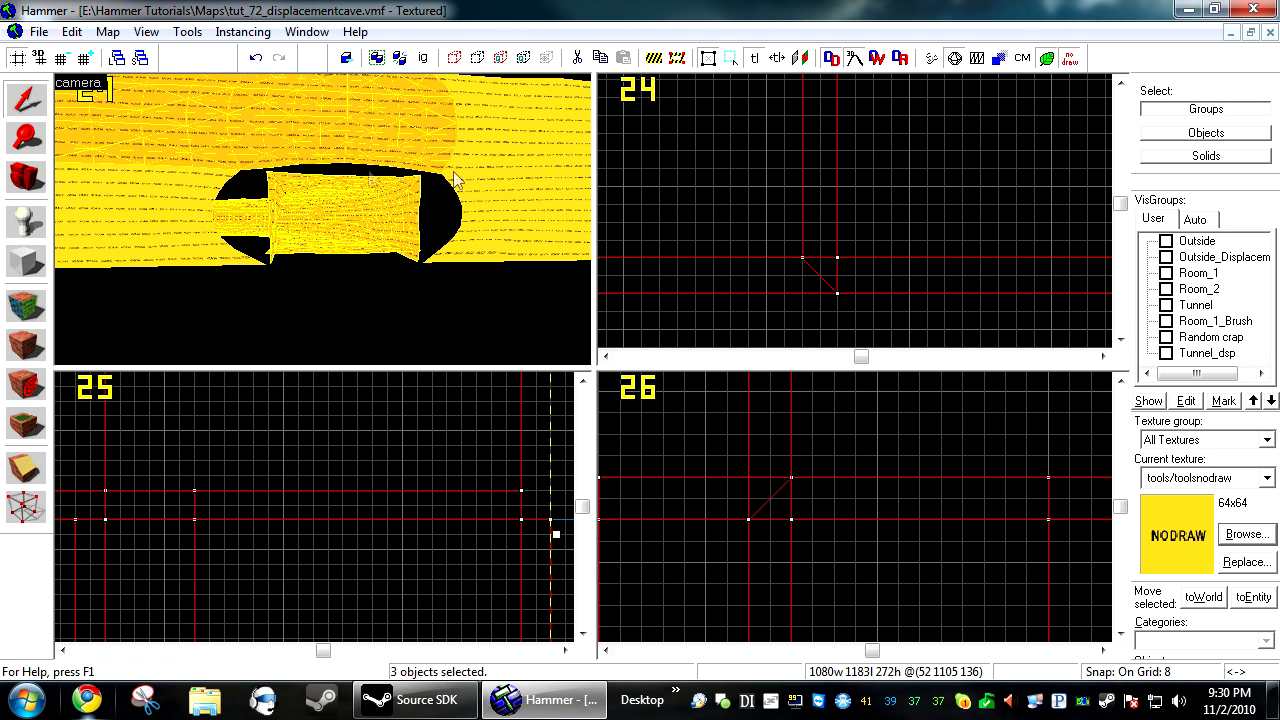
pyautogui.keyDown('ctrl'); pyautogui.click(462, 172); pyautogui.keyUp('ctrl')
pyautogui.keyDown('ctrl'); pyautogui.click(466, 222); pyautogui.keyUp('ctrl')
pyautogui.keyDown('ctrl'); pyautogui.click(190, 225); pyautogui.keyUp('ctrl')
pyautogui.click(25, 307)
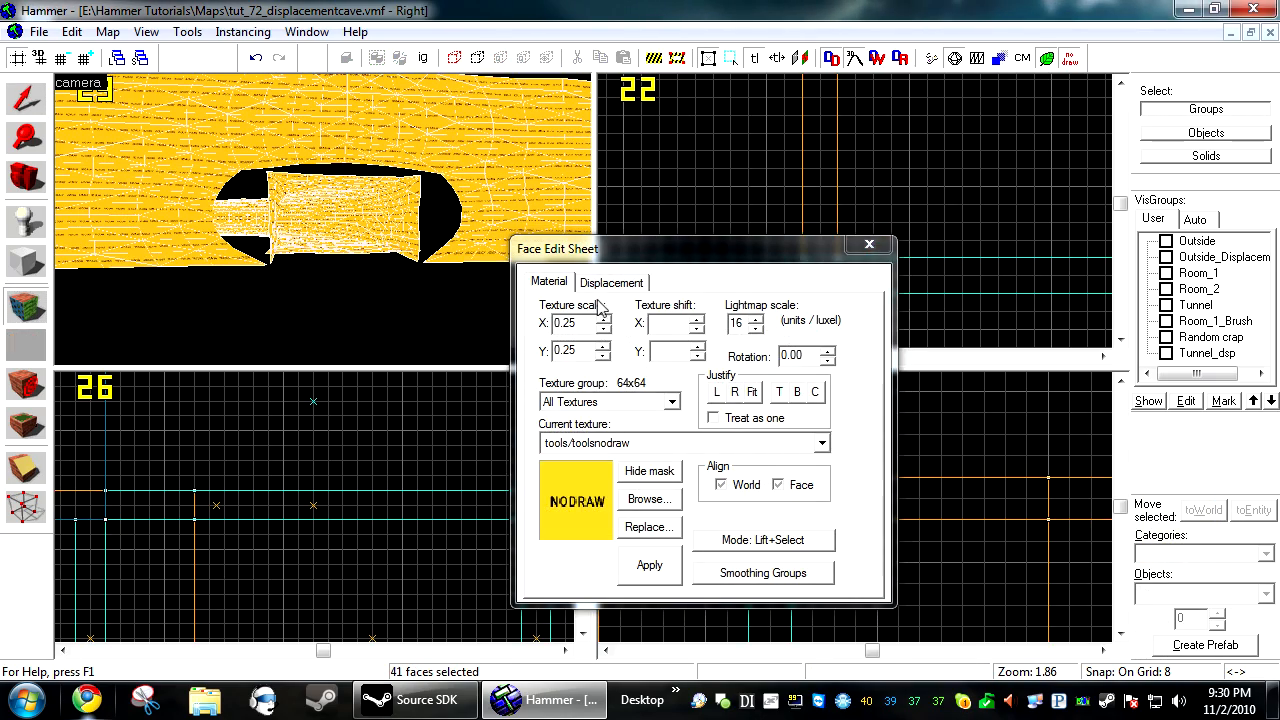
pyautogui.click(609, 282)
pyautogui.click(785, 396)
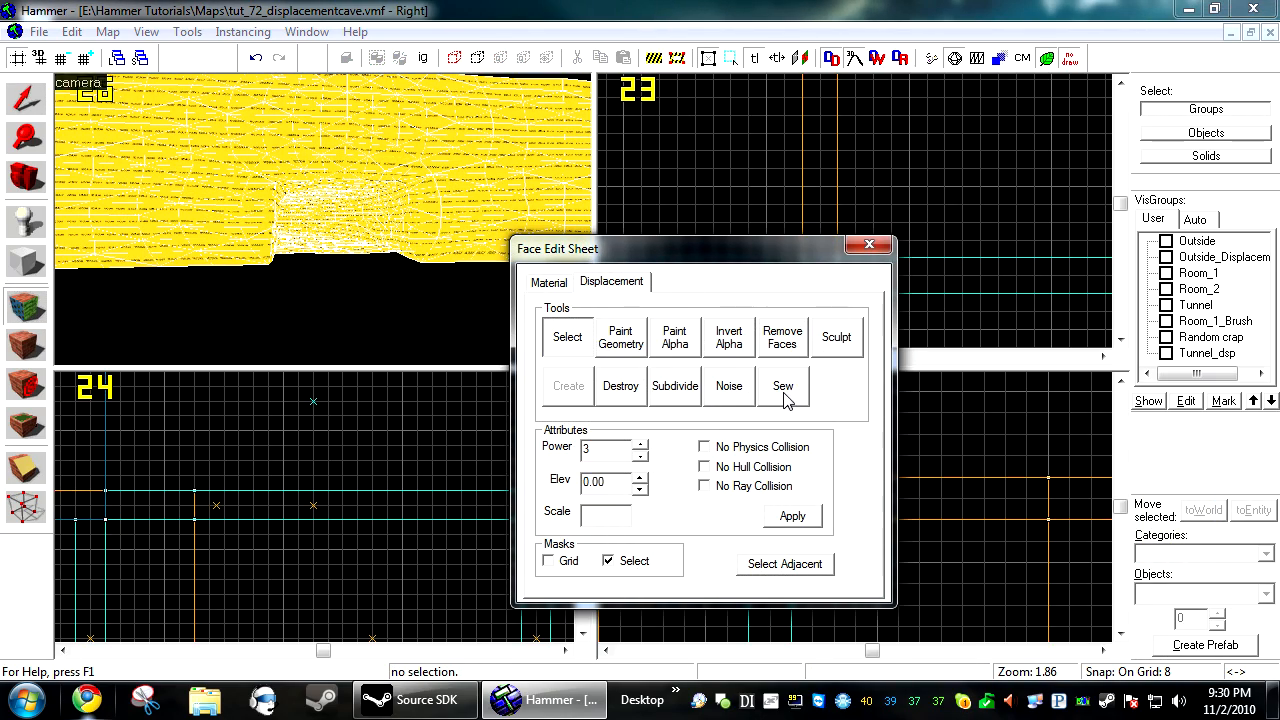
pyautogui.click(869, 245)
pyautogui.press('w')
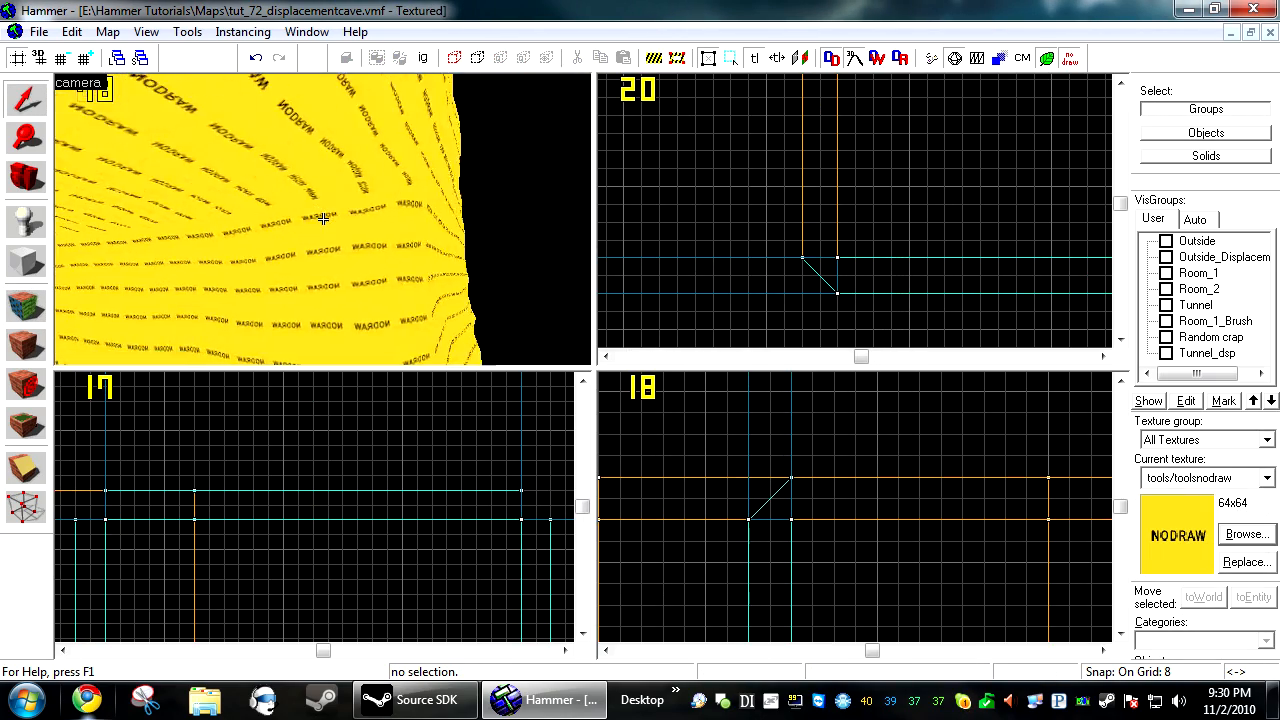
pyautogui.press('z')
pyautogui.press('s')
pyautogui.press('z')
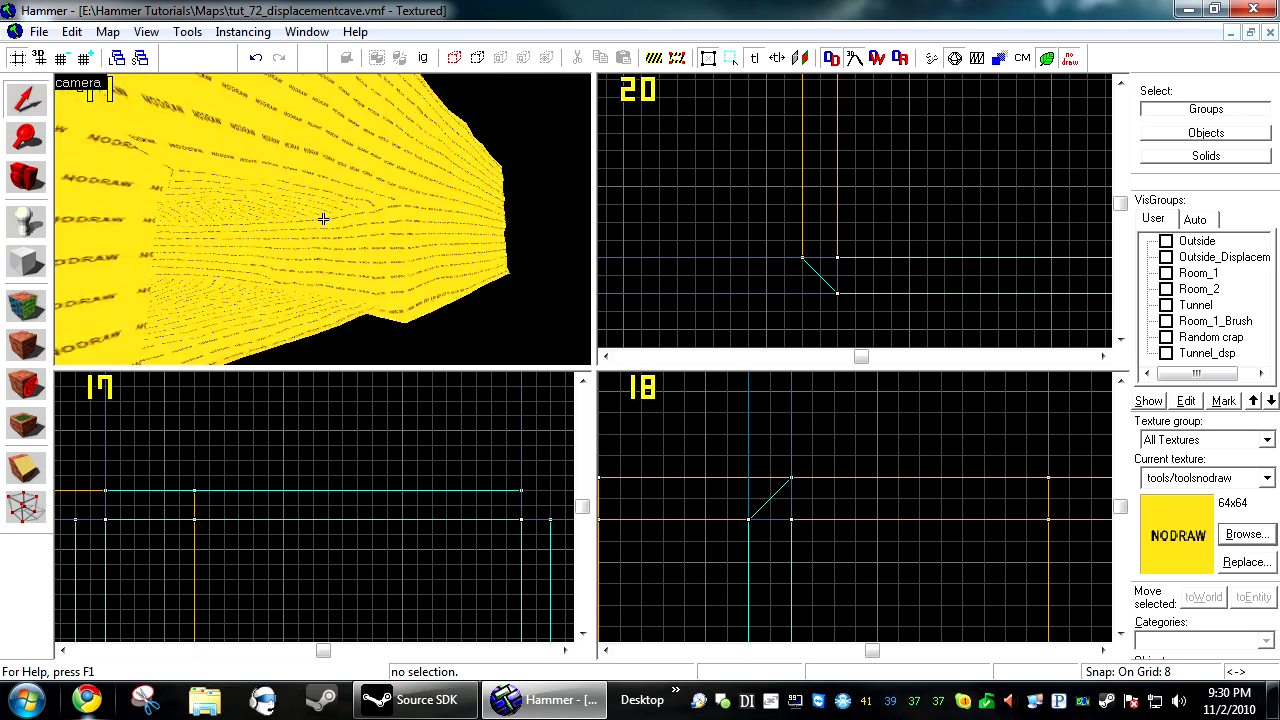
pyautogui.press('z')
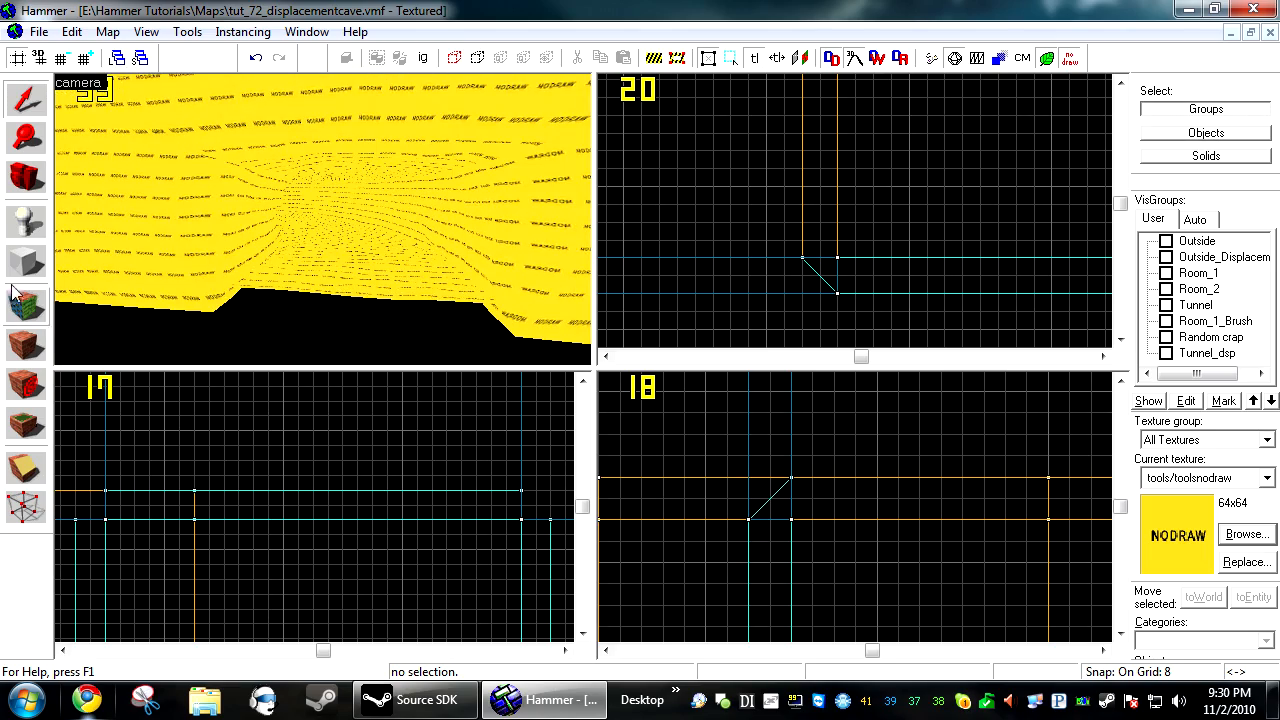
# Select the whole tunnel with its front wall blocks, hide them, and show the outside displacement and Tunnel_dsp visgroups
pyautogui.scroll(-6, 917, 229)
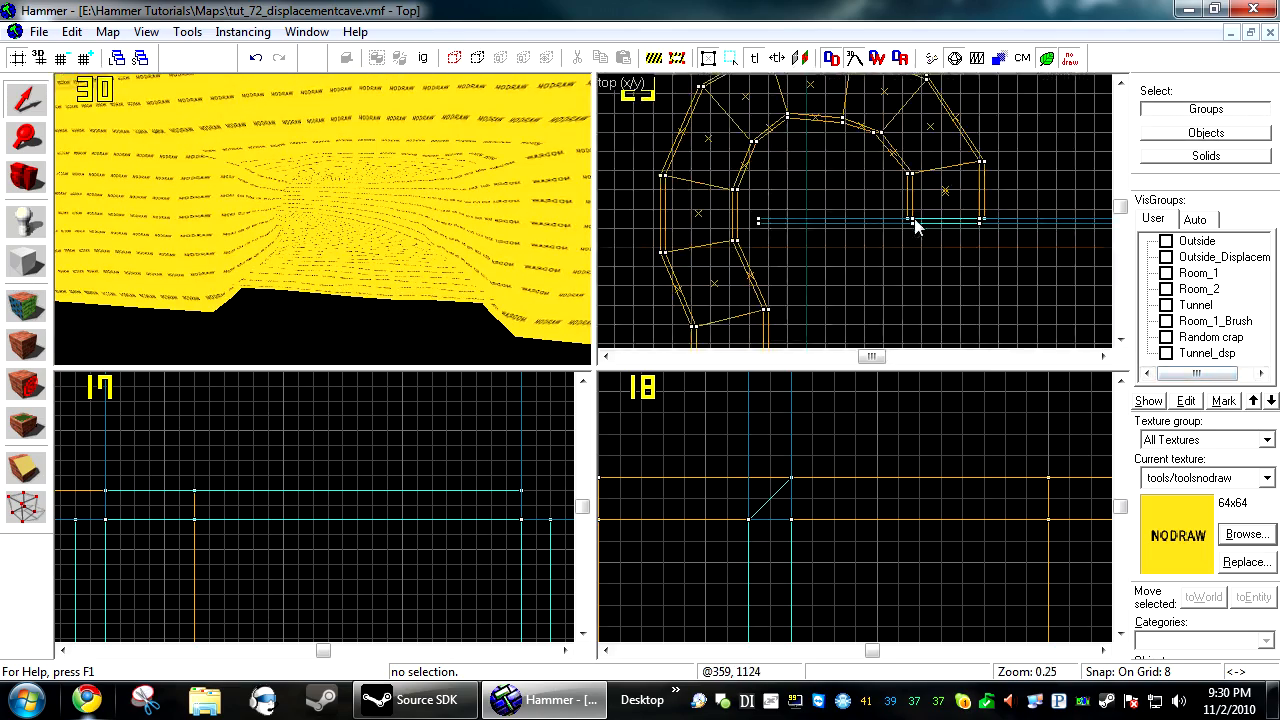
pyautogui.moveTo(971, 294); pyautogui.dragTo(826, 169)
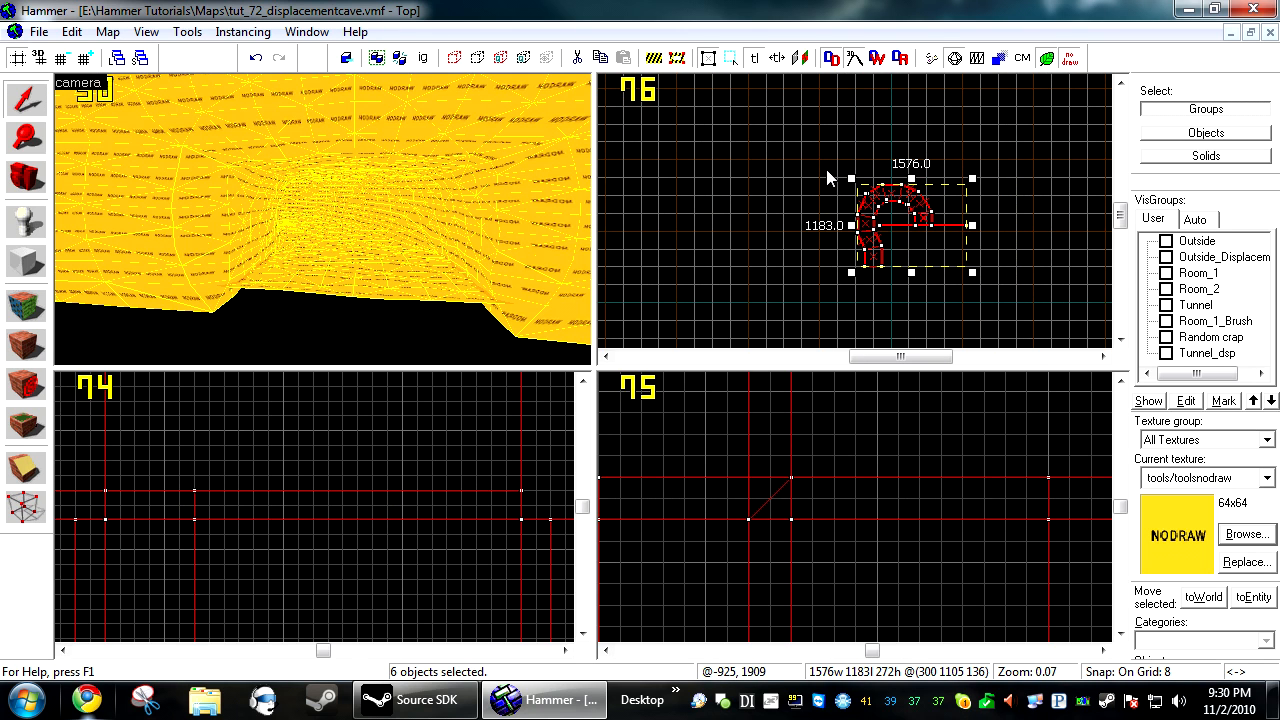
pyautogui.click(826, 170)
pyautogui.moveTo(1013, 296); pyautogui.dragTo(809, 154)
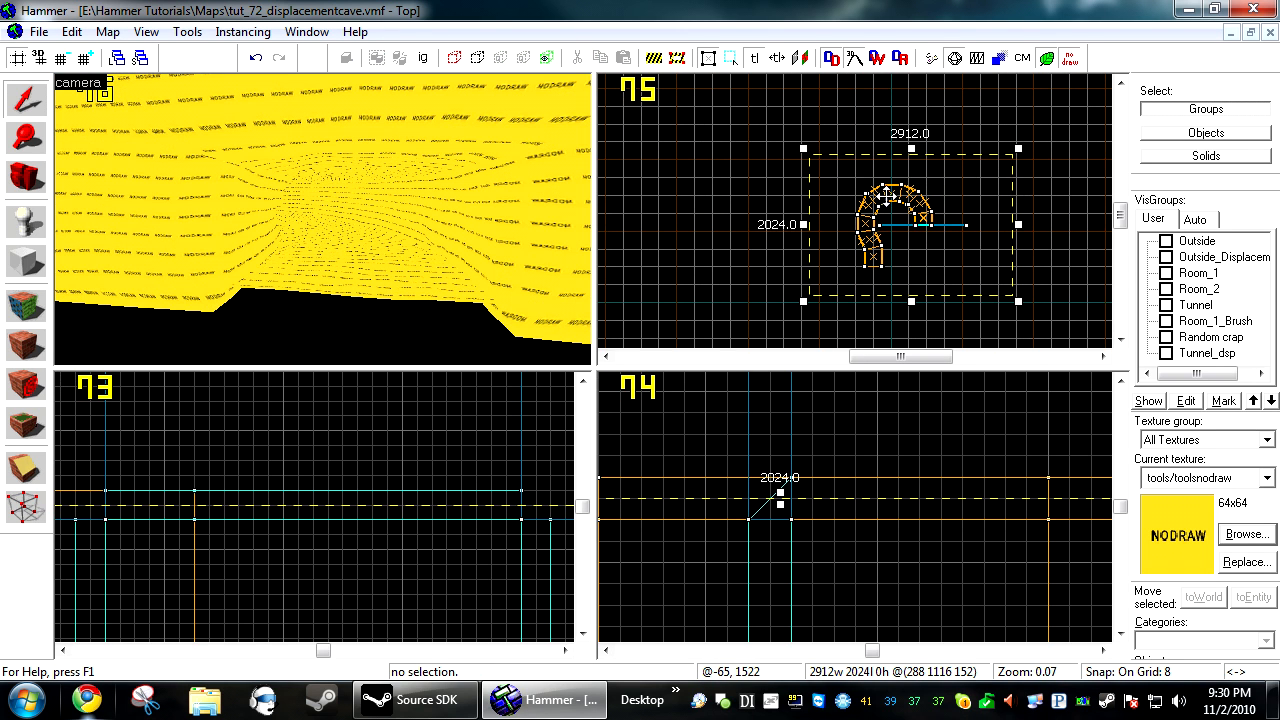
pyautogui.press('Return')
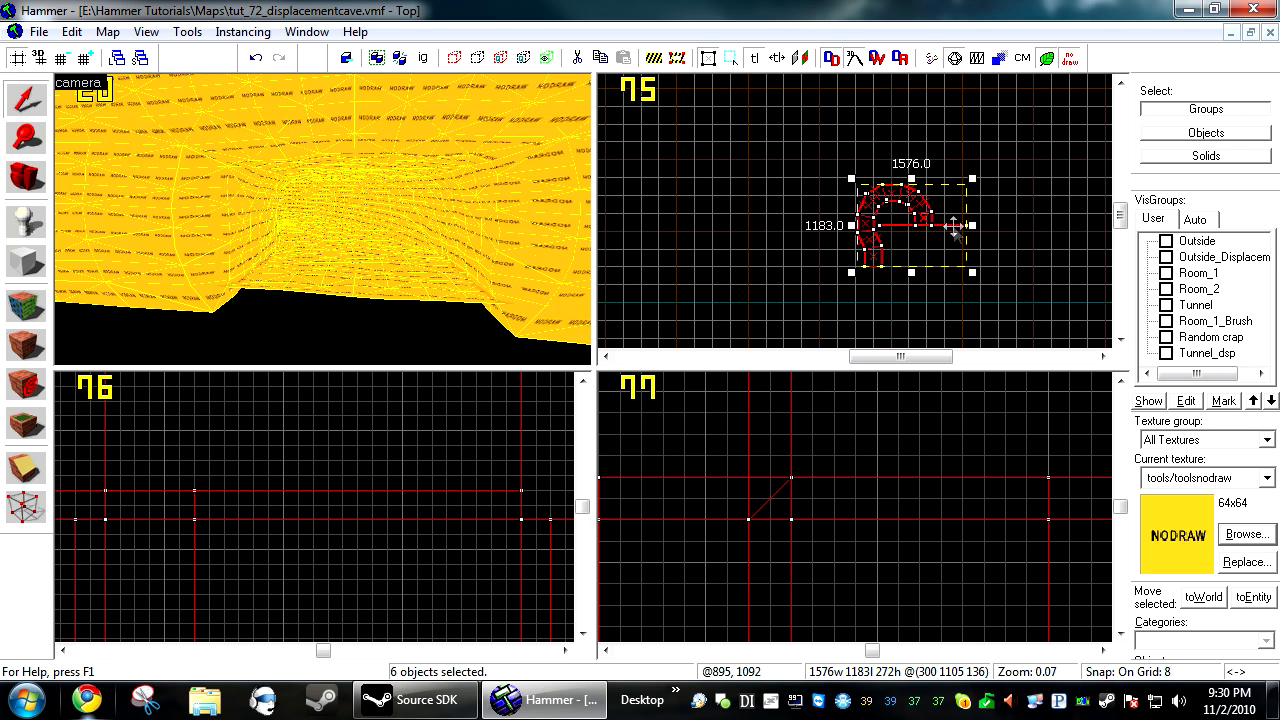
pyautogui.press('Delete')
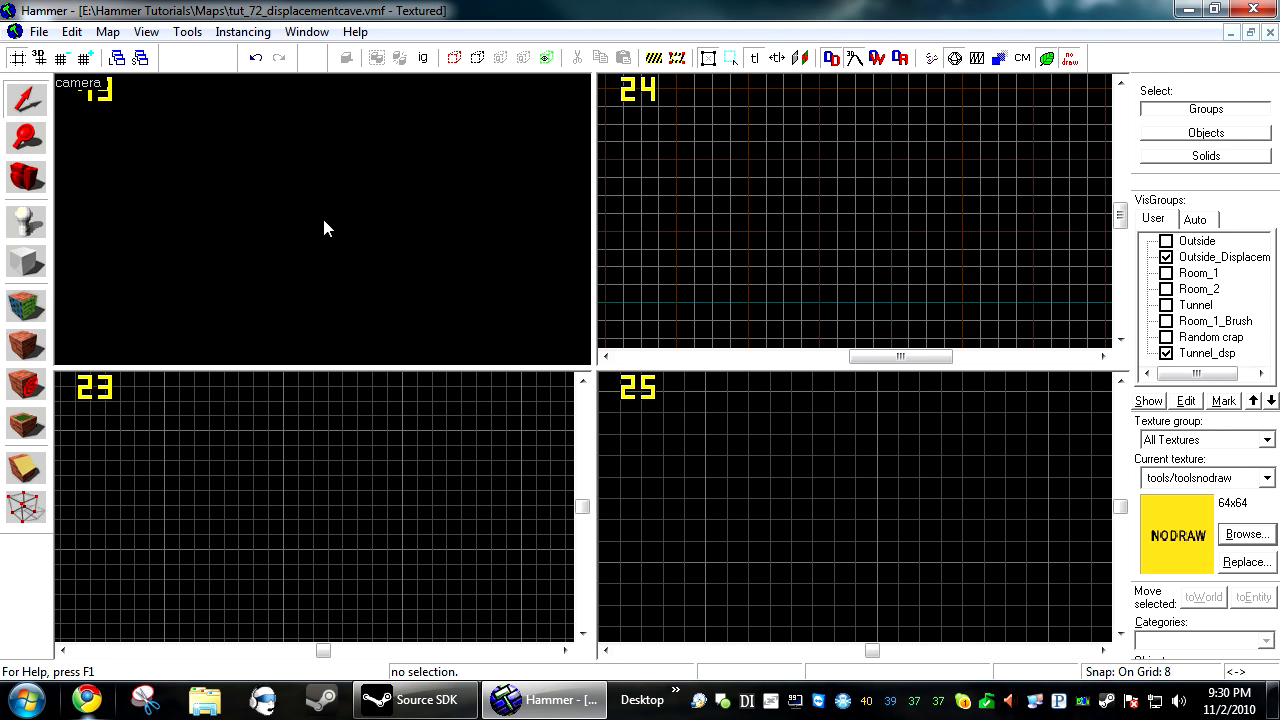
# Bring the tunnel back into view and compare its entrance with the surrounding outside cliff displacements
pyautogui.scroll(-3, 969, 219)
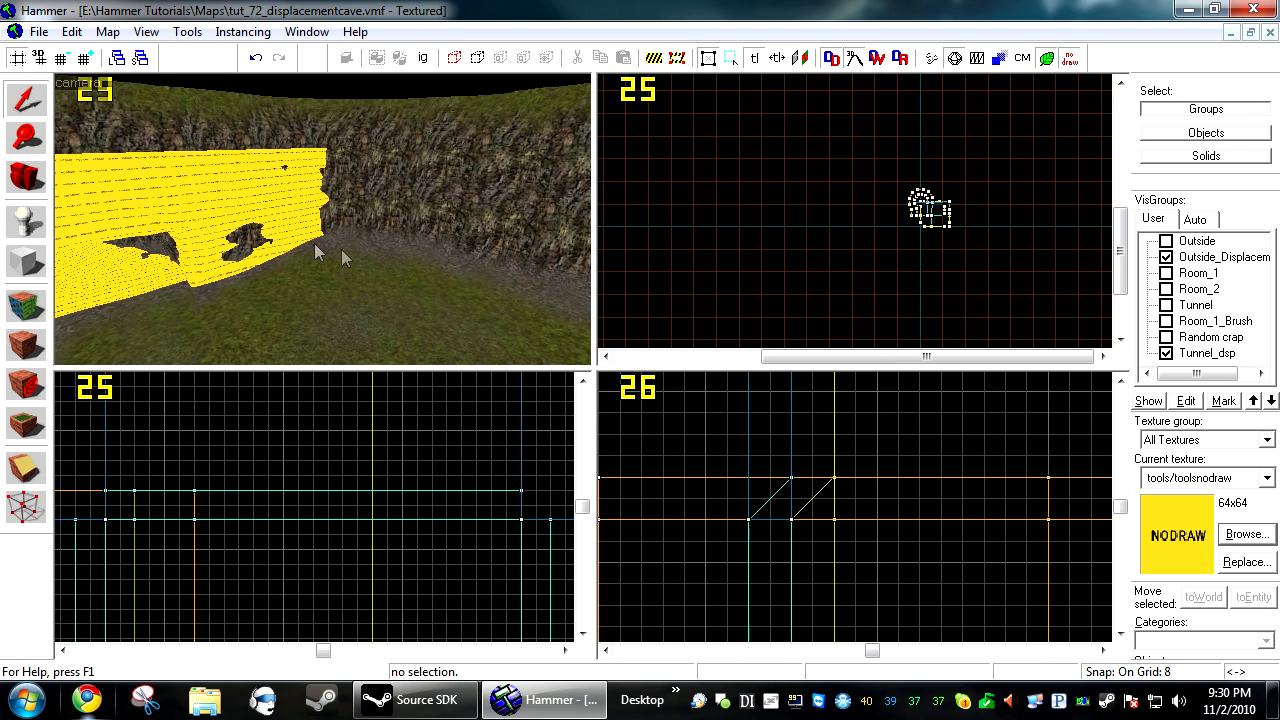
pyautogui.press('z')
pyautogui.press('z')
pyautogui.click(315, 267)
pyautogui.keyDown('ctrl'); pyautogui.click(331, 210); pyautogui.keyUp('ctrl')
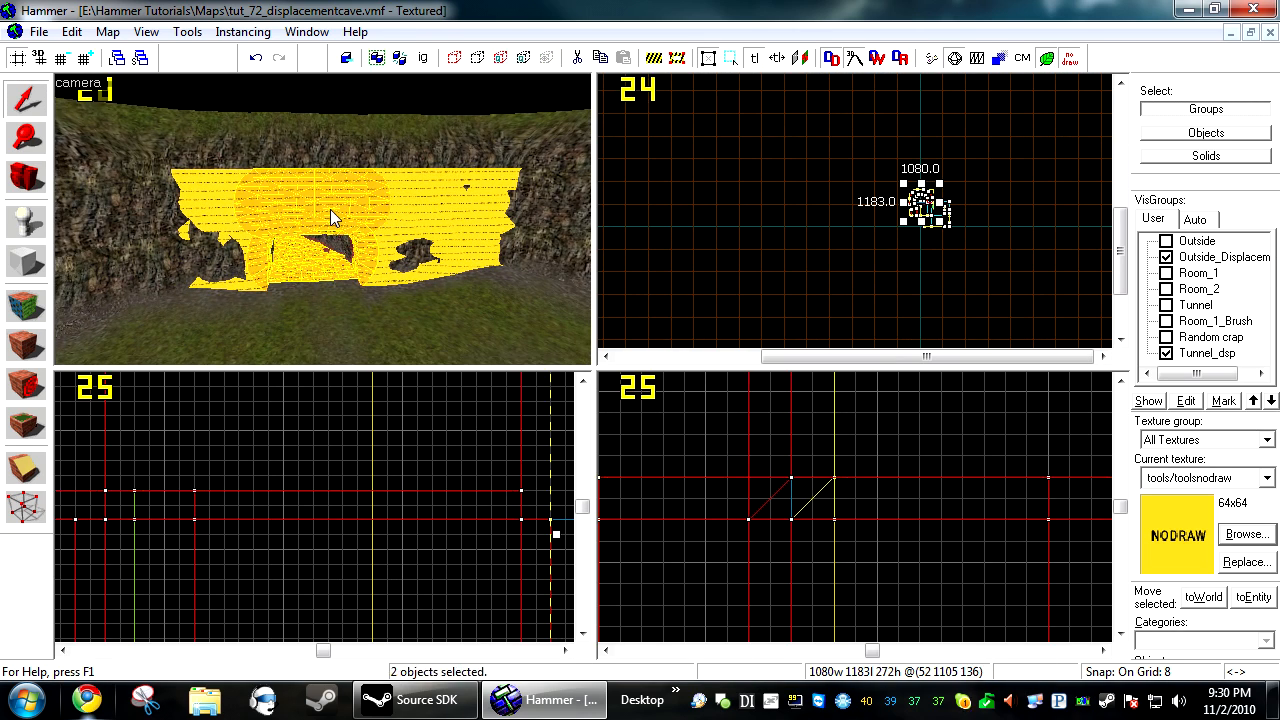
pyautogui.click(657, 237)
pyautogui.press('z')
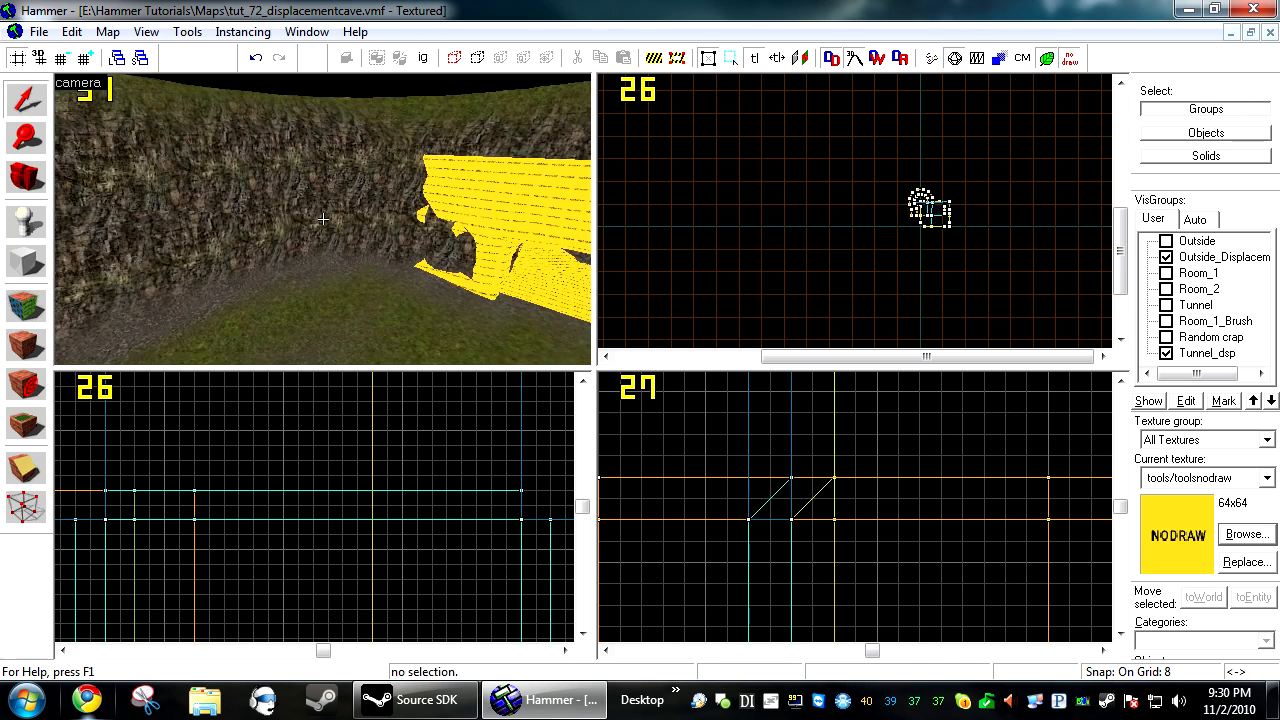
# Check which materials are used on the outside ground, the lower cliff face and the upper cliff face
pyautogui.click(26, 304)
pyautogui.click(353, 333)
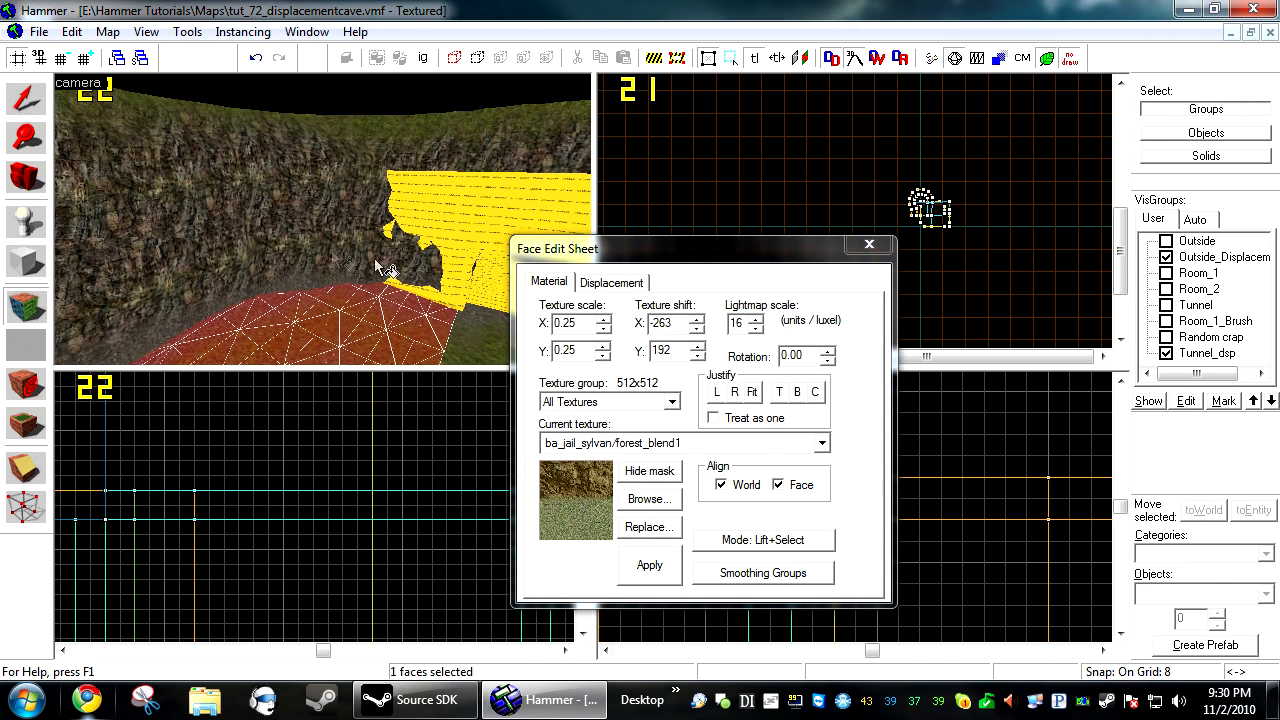
pyautogui.press('z')
pyautogui.click(322, 218)
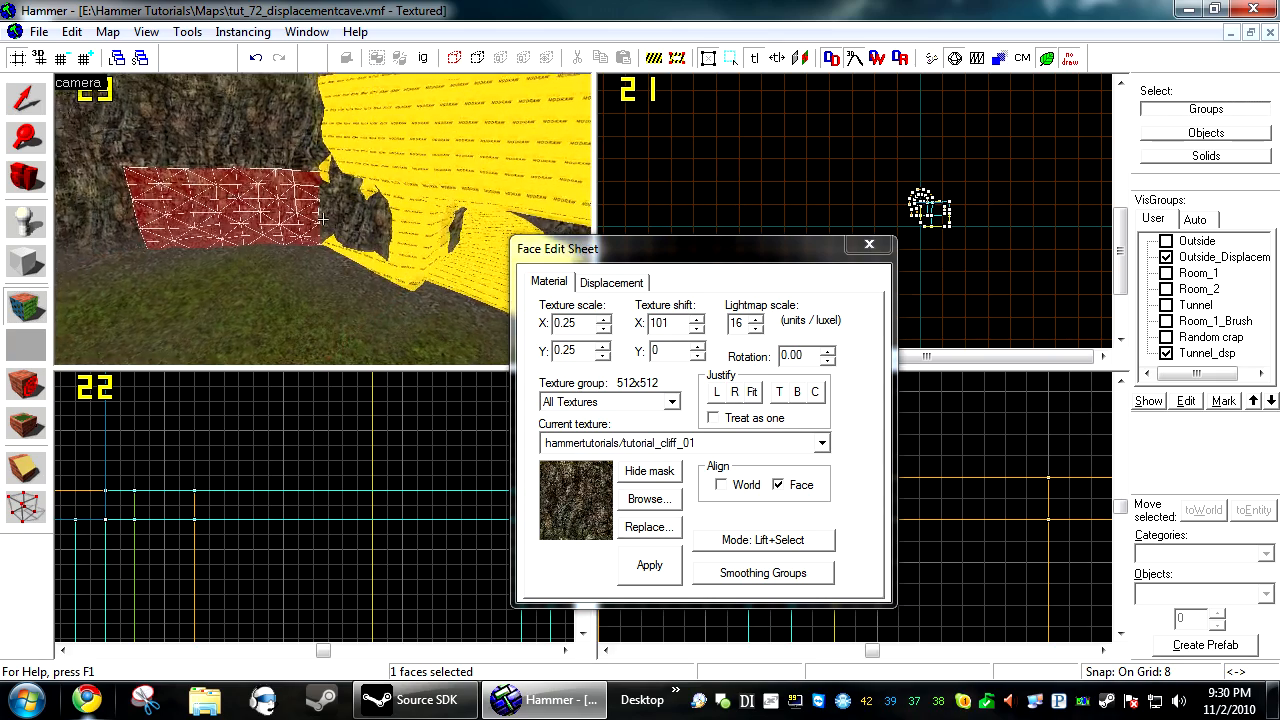
pyautogui.press('z')
pyautogui.click(356, 162)
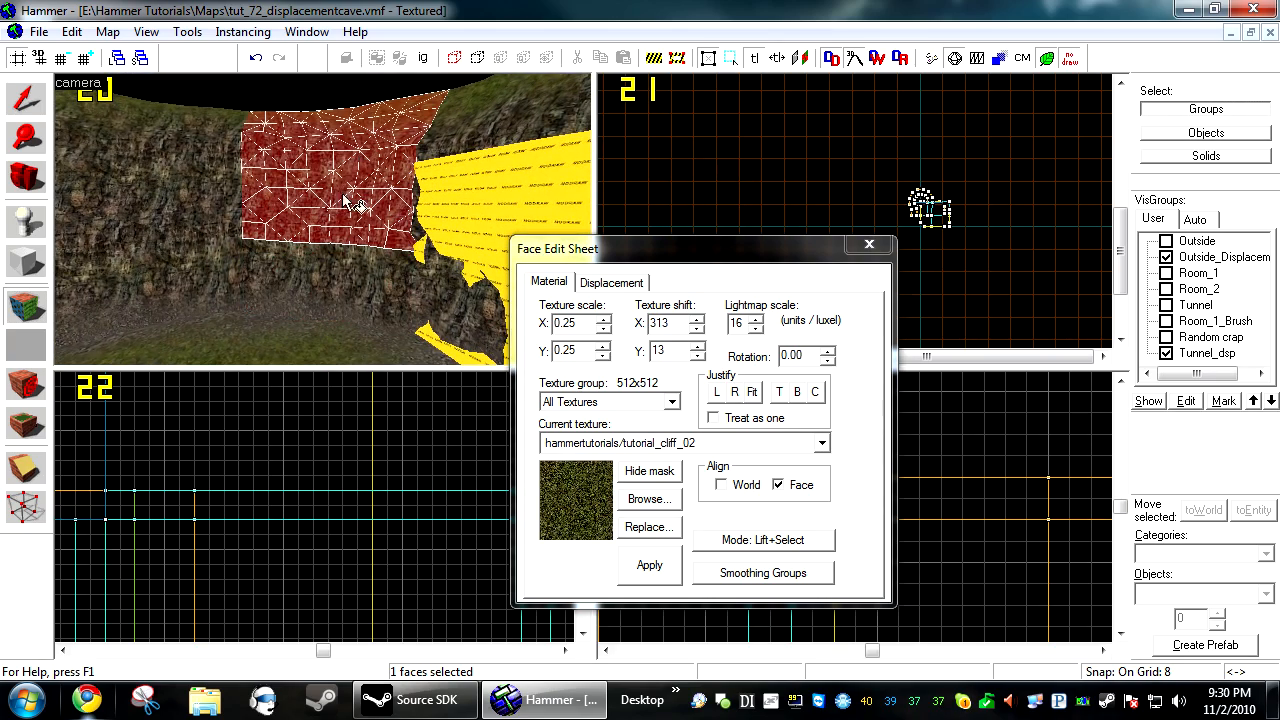
pyautogui.click(345, 298)
pyautogui.click(325, 180)
pyautogui.click(311, 346)
pyautogui.click(337, 195)
# Open the source file of the hammertutorials/tutorial_cliff_02 material from the texture browser
pyautogui.click(649, 498)
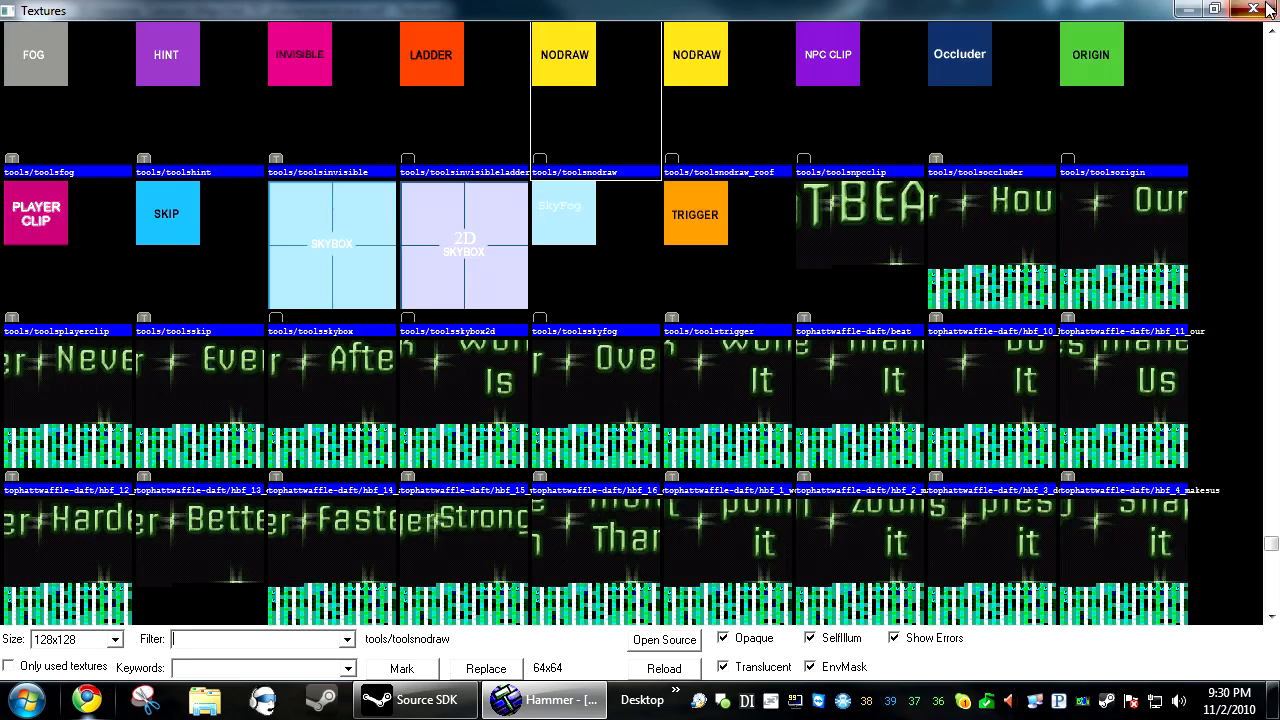
pyautogui.click(1266, 6)
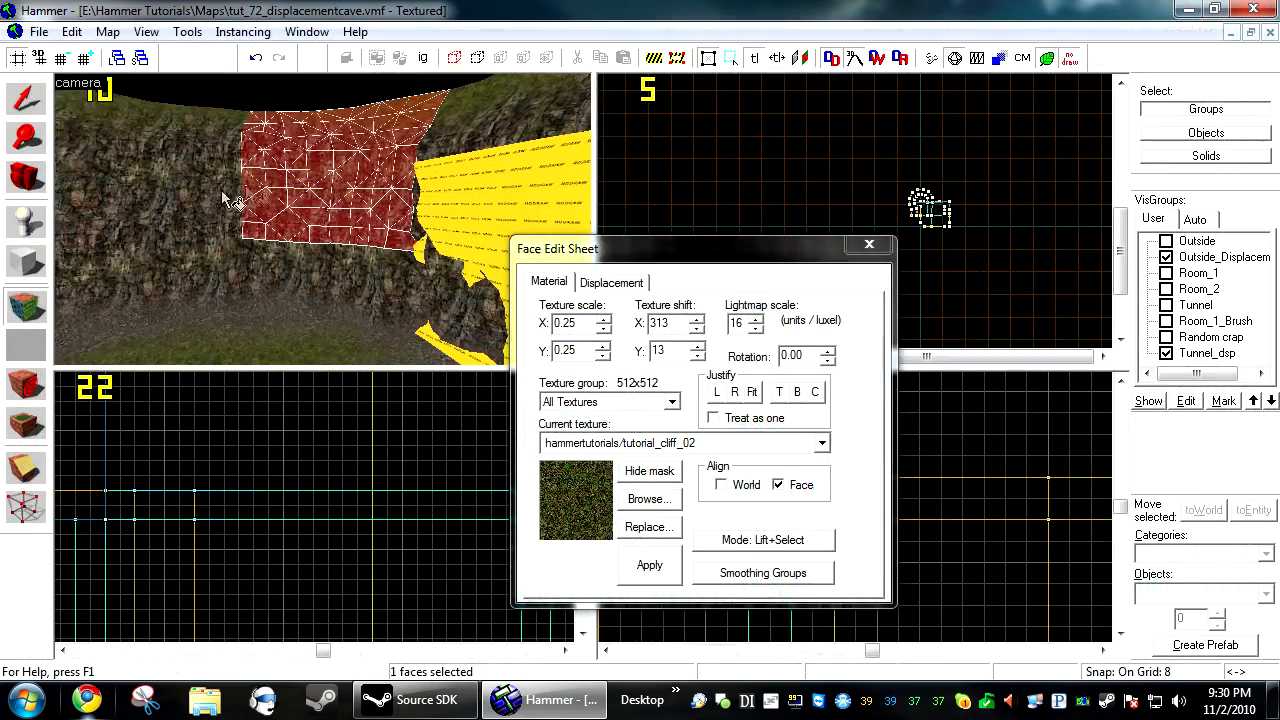
pyautogui.click(652, 500)
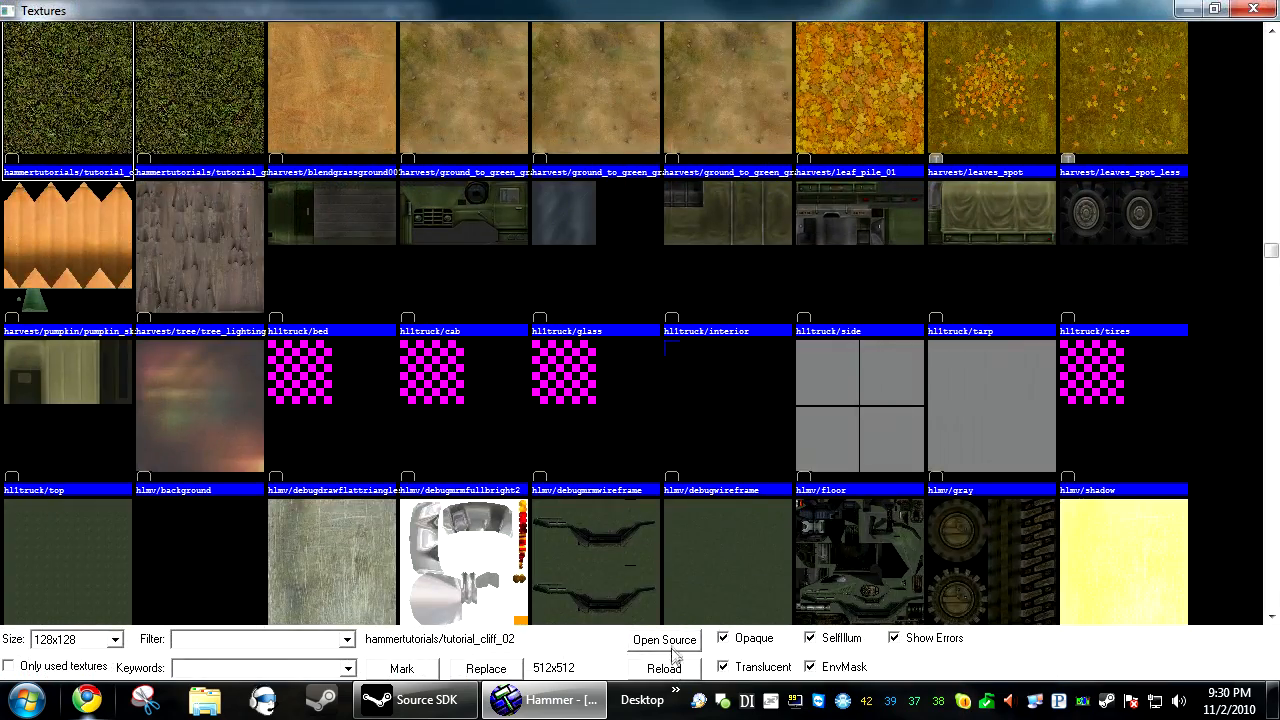
pyautogui.click(660, 639)
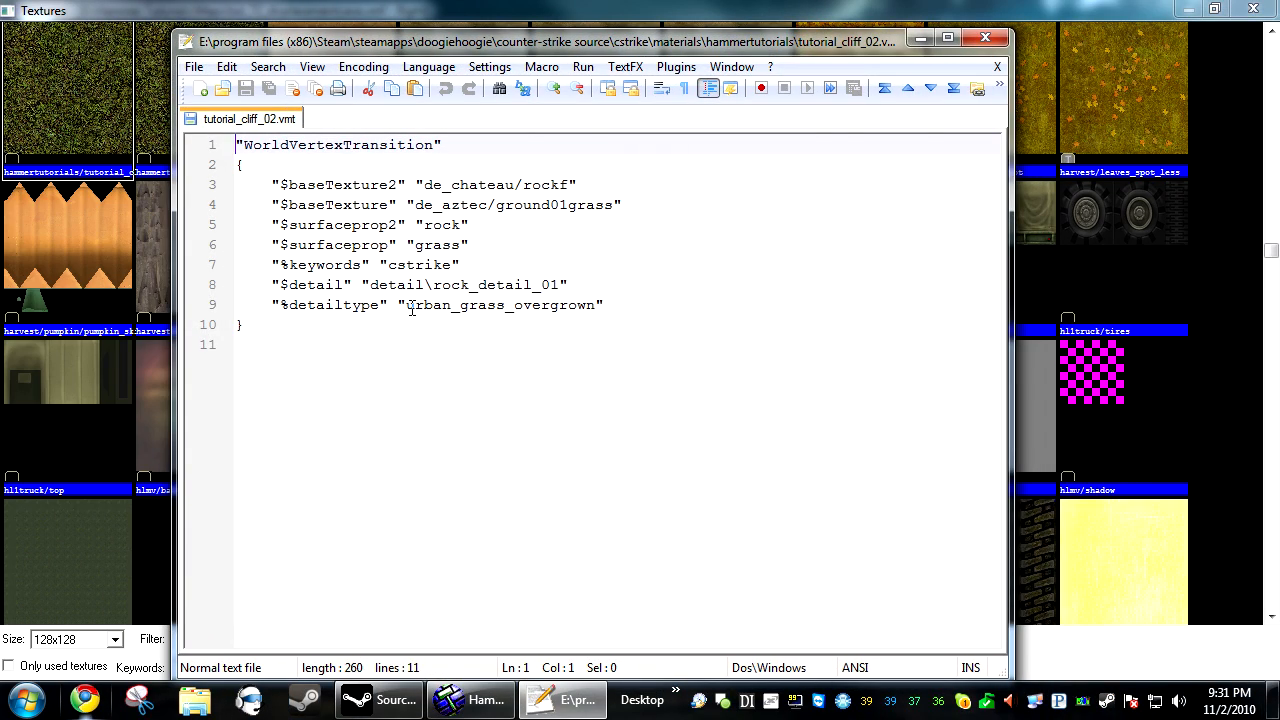
# Close the material source file and the face editor, and hide the outside displacement and Tunnel_dsp visgroups
pyautogui.click(986, 38)
pyautogui.doubleClick(86, 119)
pyautogui.click(869, 244)
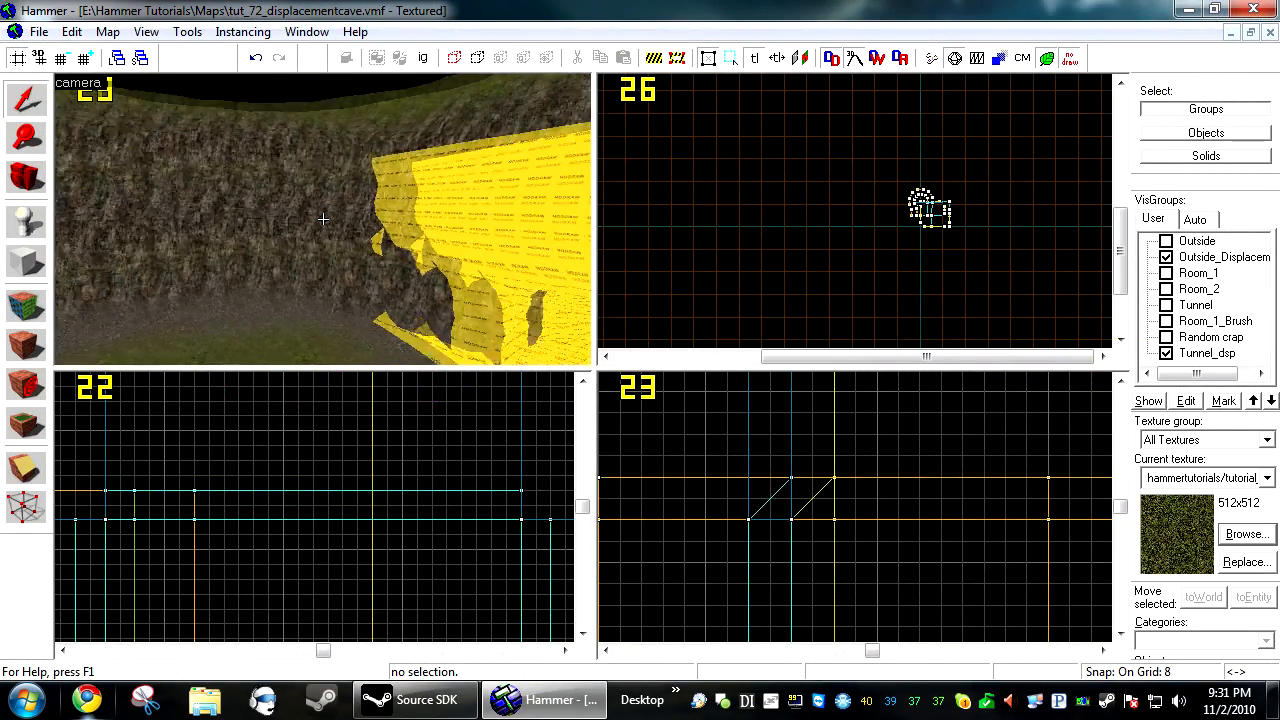
pyautogui.click(1166, 257)
pyautogui.click(1166, 353)
# Apply the hammertutorials/tutorial_cliff_02 material to a side wall of the tunnel's first section
pyautogui.click(26, 303)
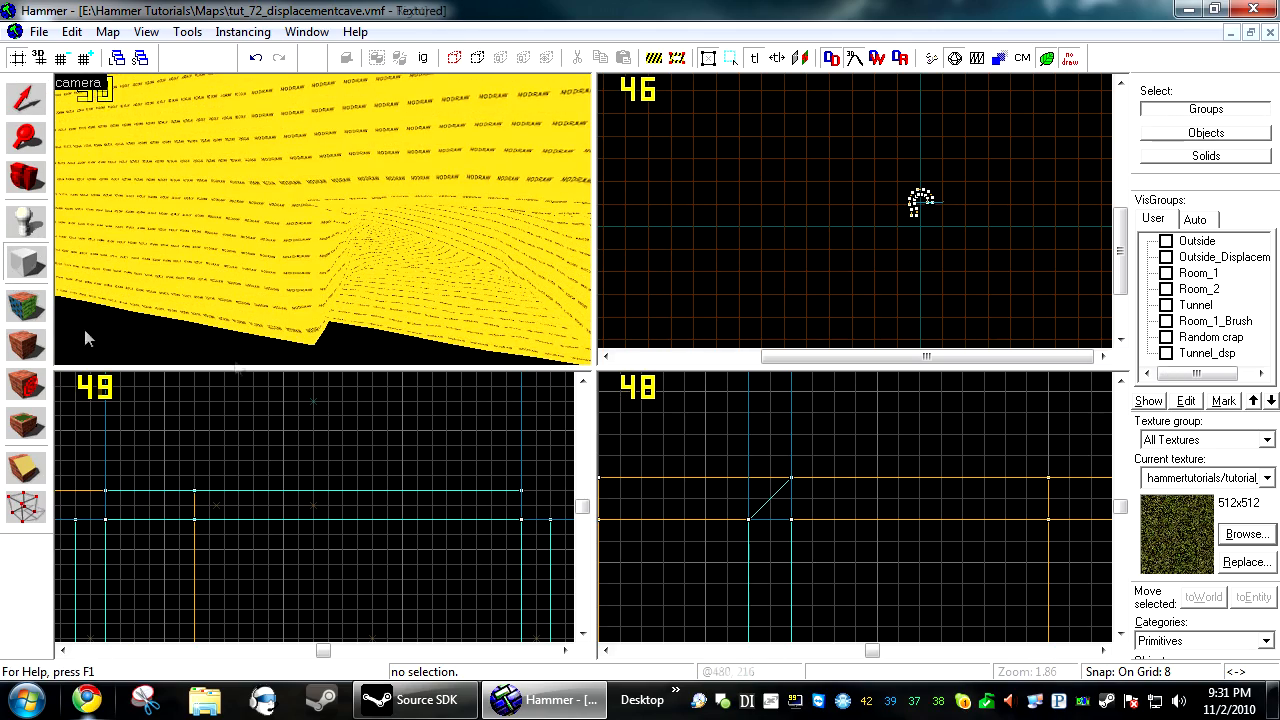
pyautogui.click(566, 494)
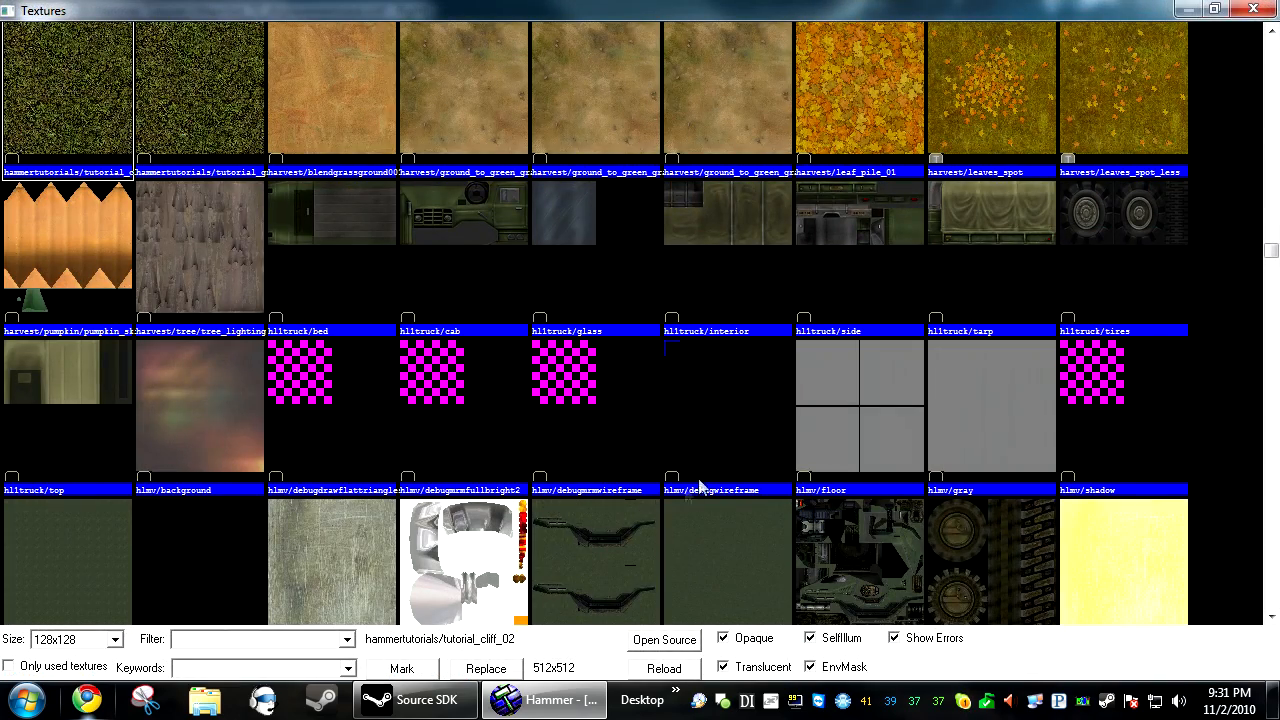
pyautogui.doubleClick(98, 116)
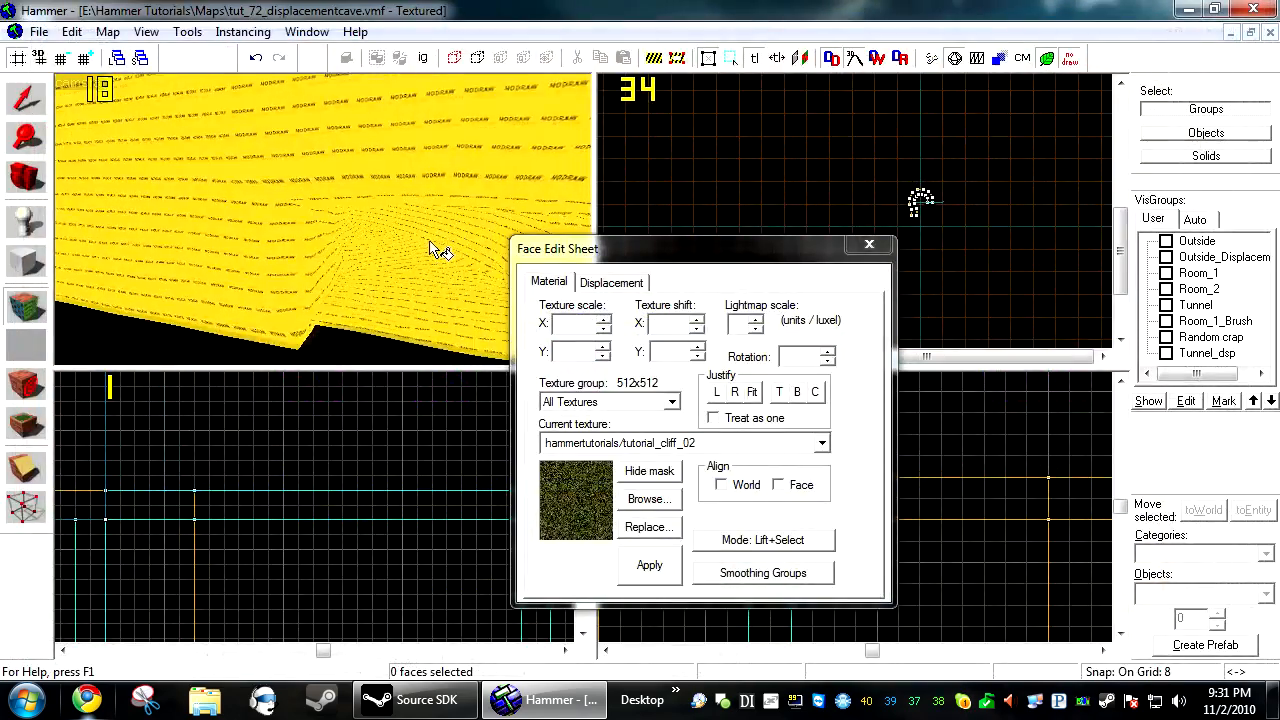
pyautogui.rightClick(503, 164)
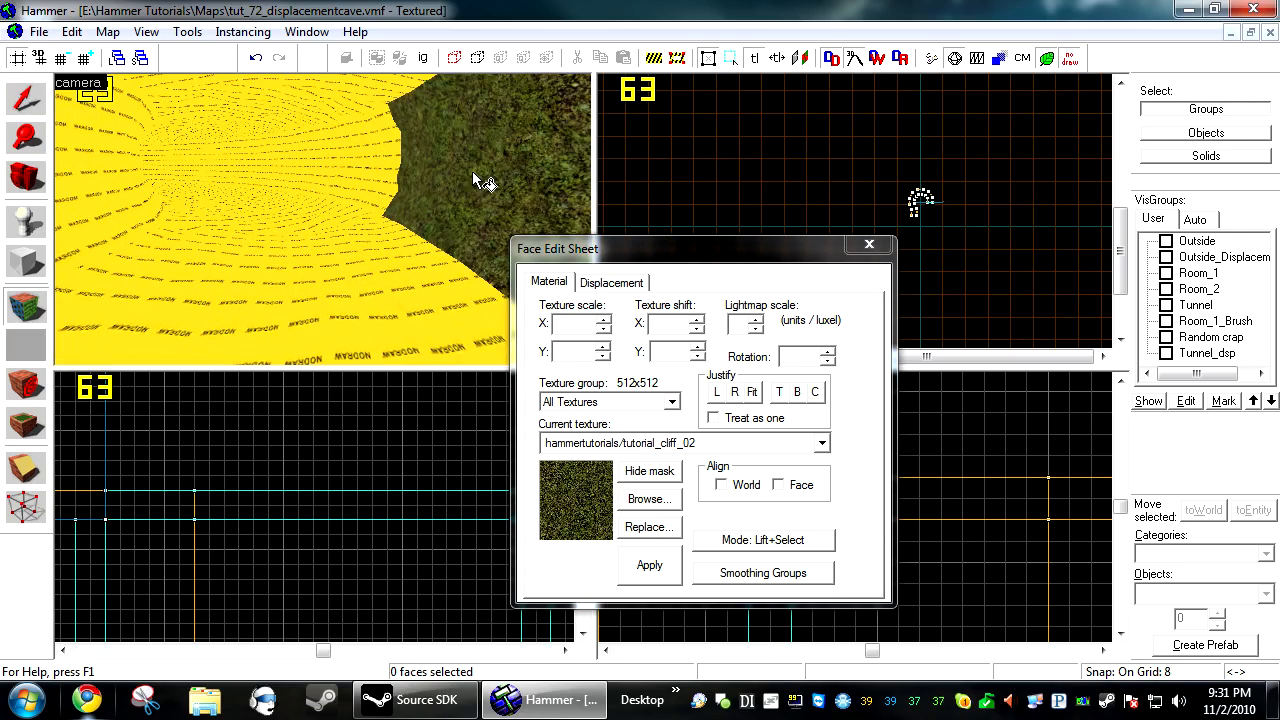
# Choose the hammertutorials/tutorial_grass_dirt material and try to invert the alpha of the tunnel's textured side wall
pyautogui.click(472, 171)
pyautogui.click(647, 500)
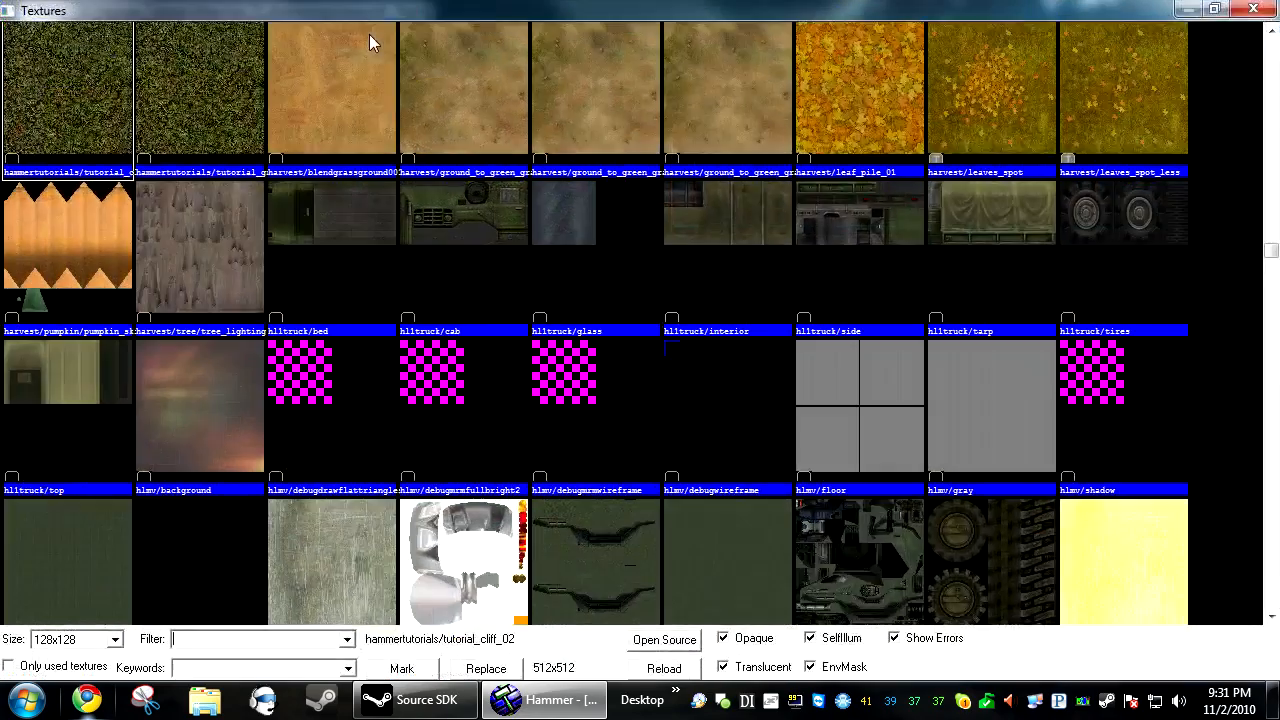
pyautogui.doubleClick(170, 103)
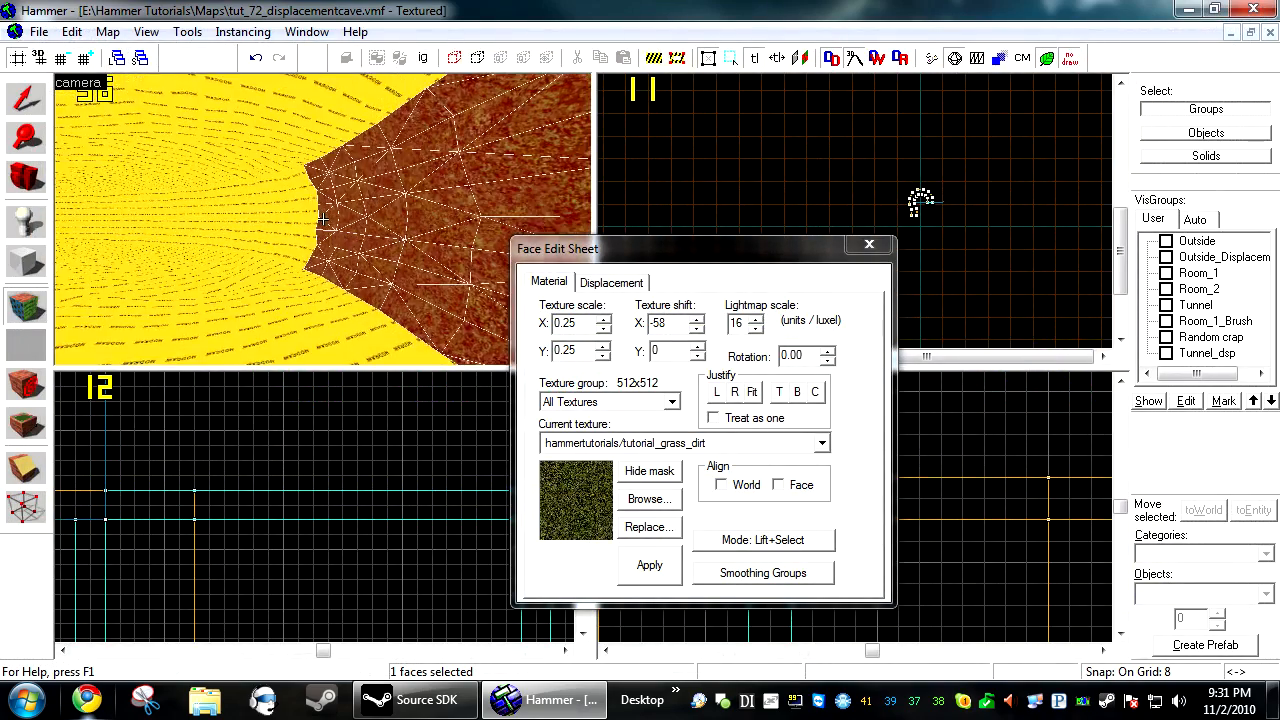
pyautogui.click(598, 283)
pyautogui.click(731, 340)
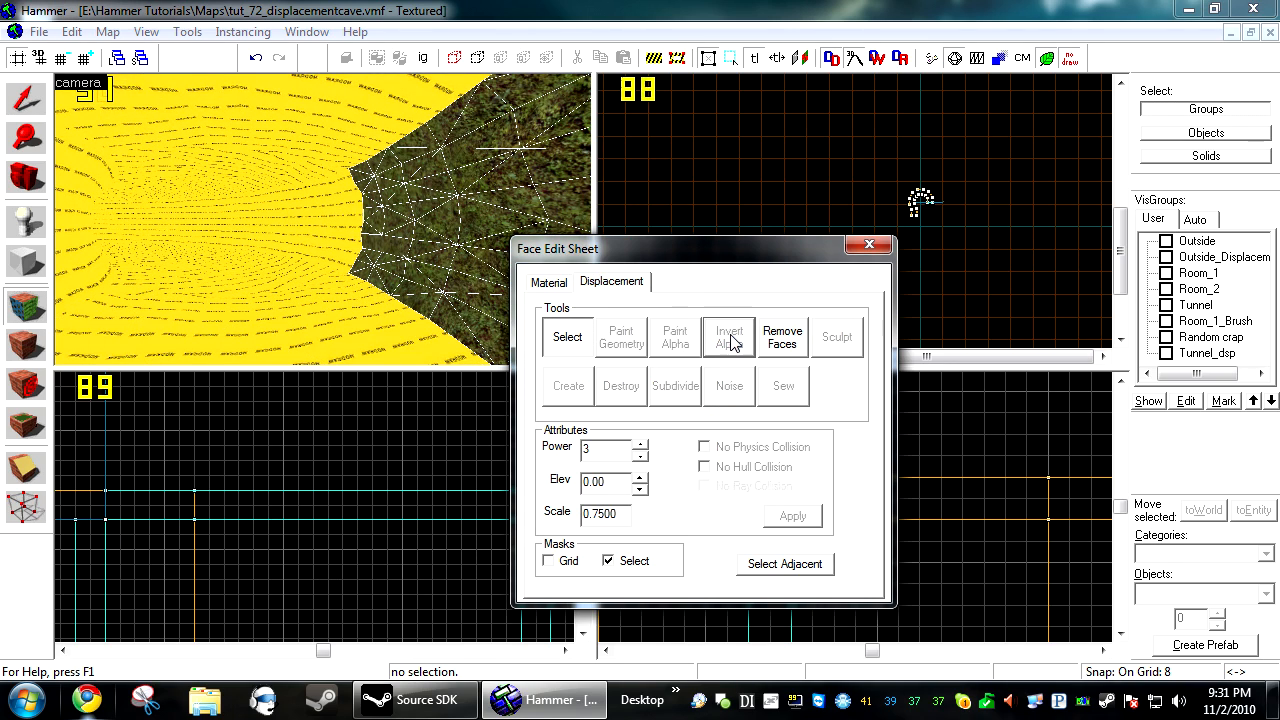
pyautogui.click(731, 340)
pyautogui.click(493, 203)
# Apply the hammertutorials/tutorial_grass_dirt material to the floor of the tunnel's first section
pyautogui.click(548, 282)
pyautogui.click(478, 160)
pyautogui.rightClick(323, 302)
pyautogui.press('z')
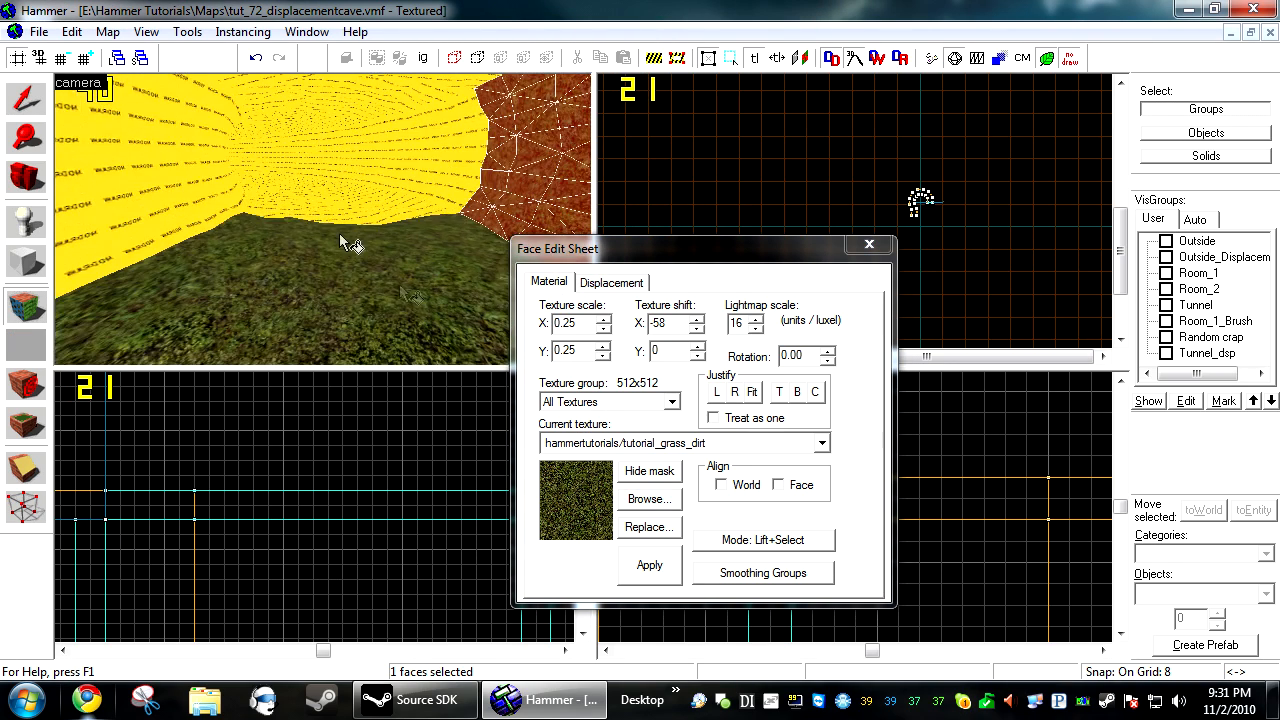
# Apply hammertutorials/tutorial_cliff_01 to the opposite side wall of the first section and invert that wall's alpha
pyautogui.click(648, 499)
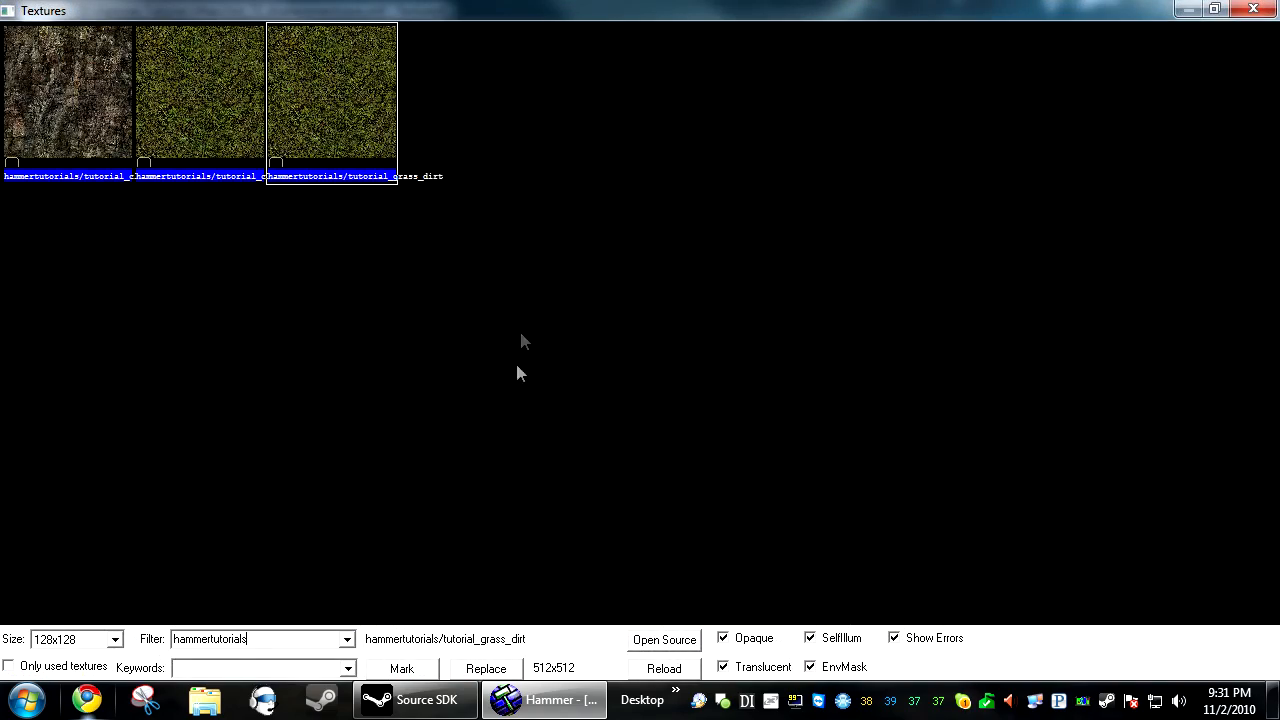
pyautogui.doubleClick(86, 118)
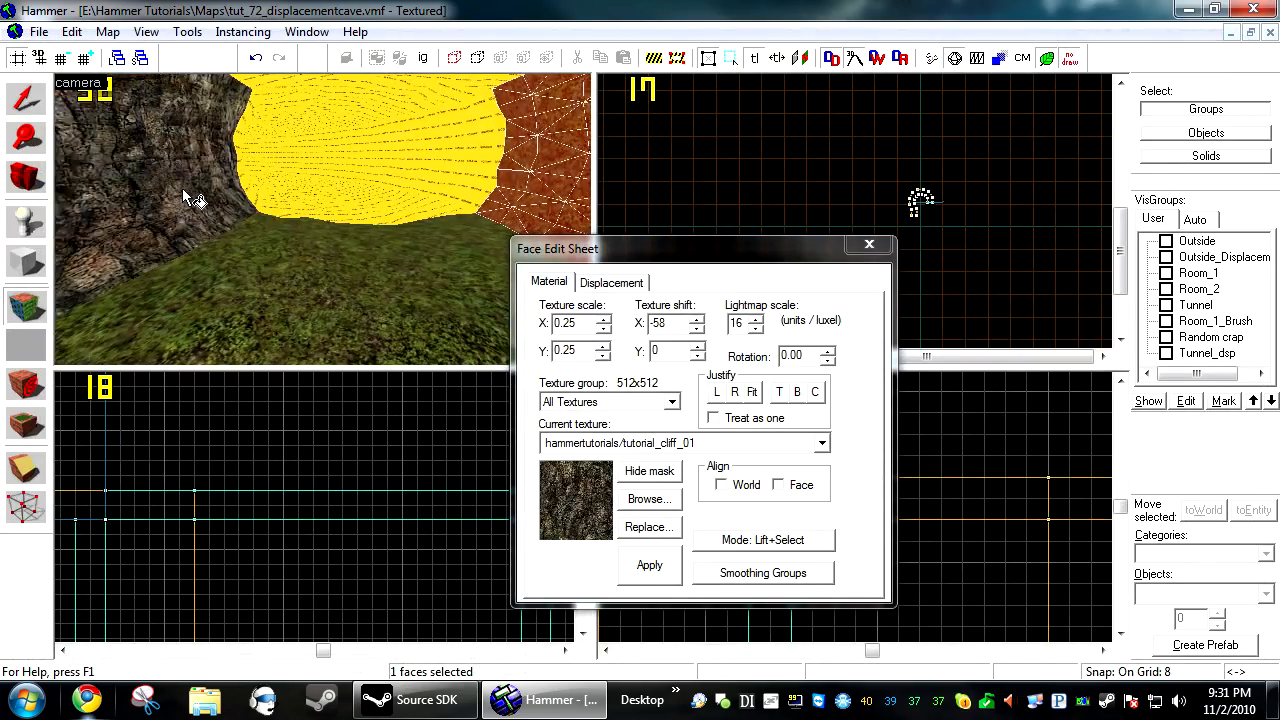
pyautogui.click(611, 282)
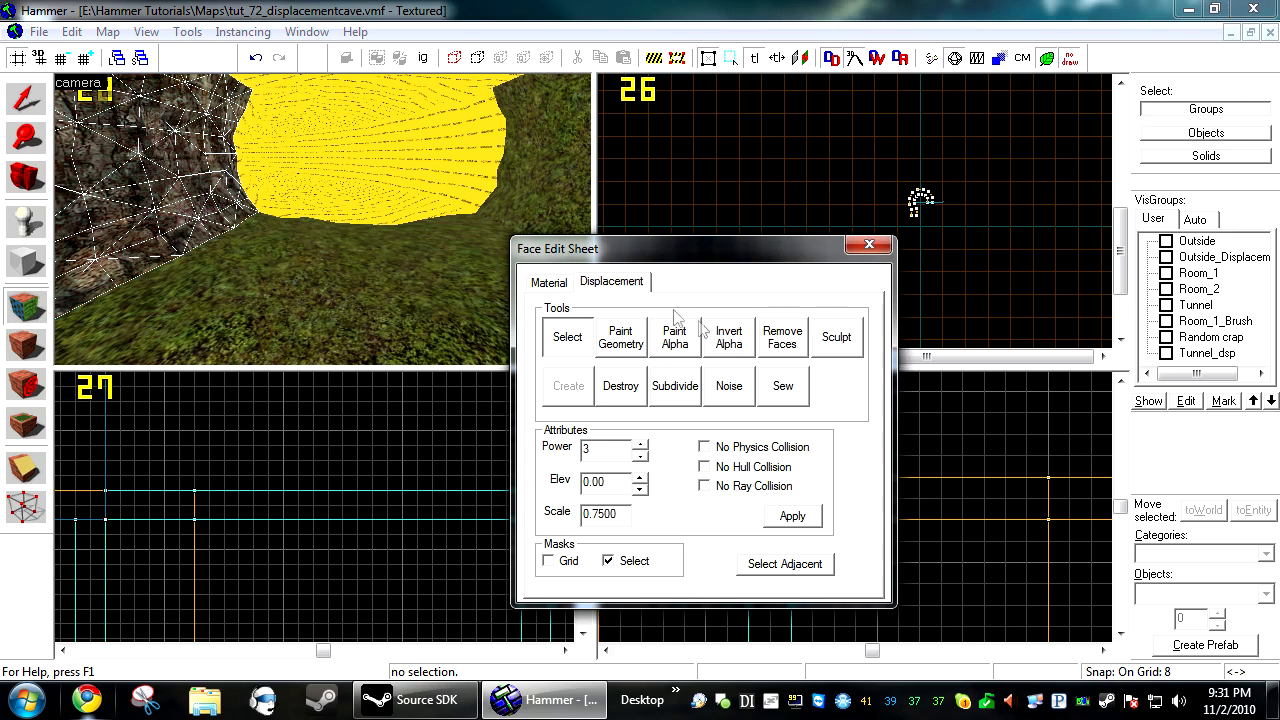
pyautogui.click(729, 340)
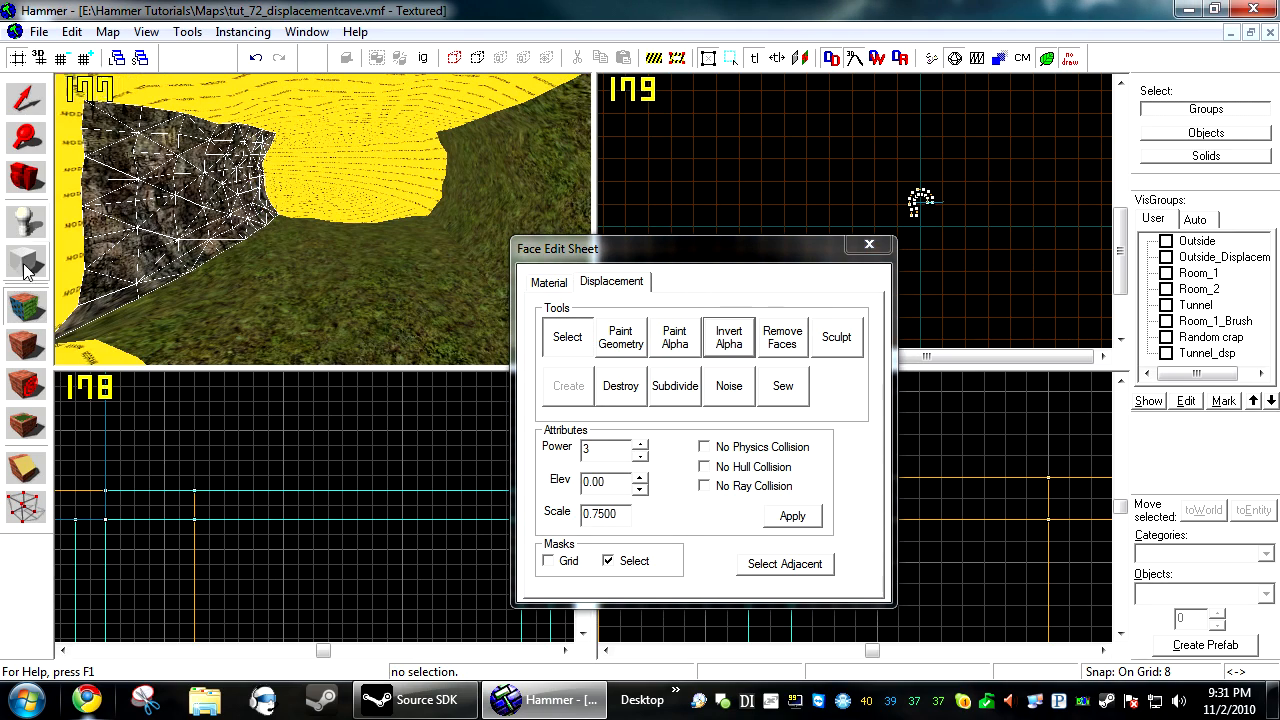
# Lift the tutorial_cliff_01 material from the textured wall and apply it to the side wall sections along the tunnel's curve
pyautogui.hotkey('shift', 's')
pyautogui.click(37, 315)
pyautogui.press('z')
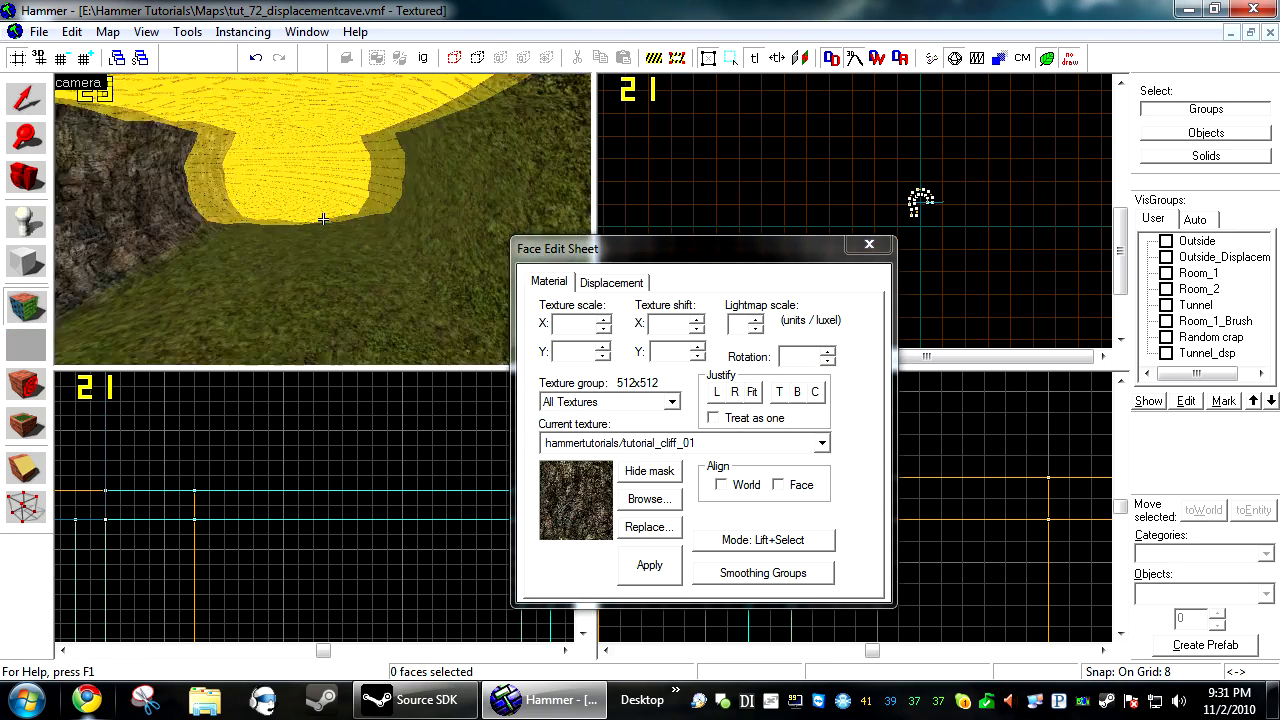
pyautogui.click(323, 219)
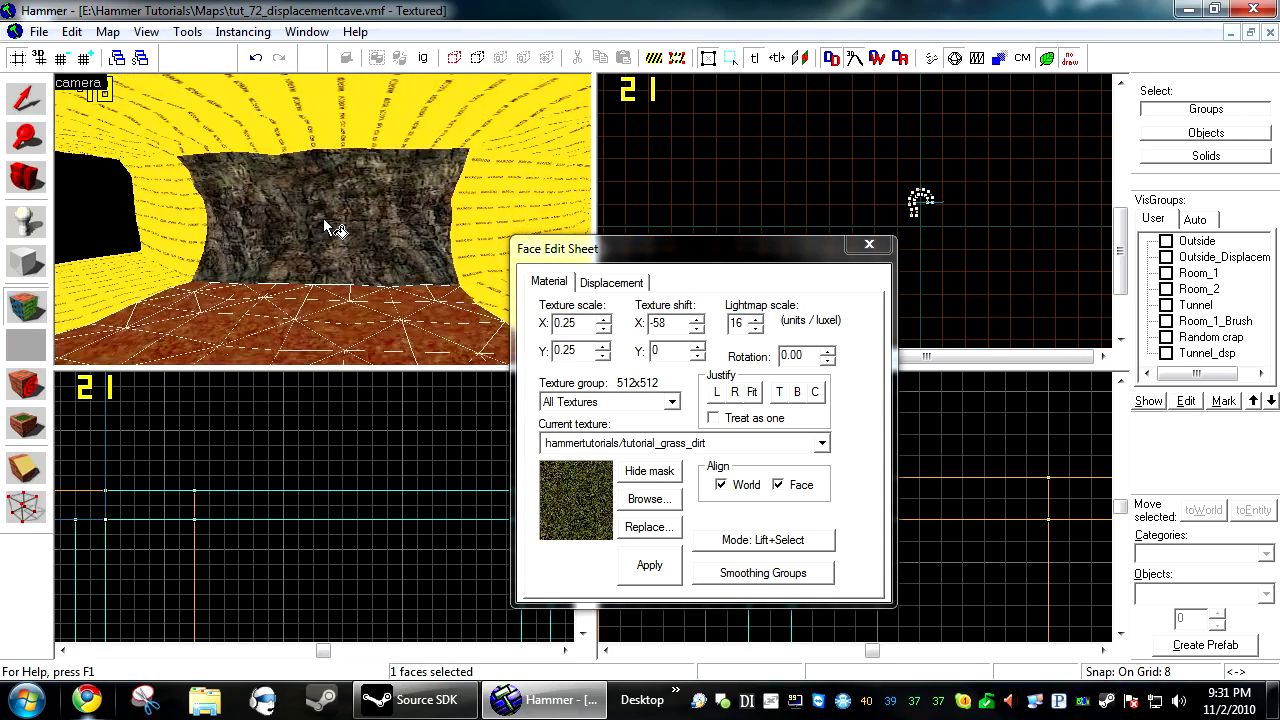
pyautogui.click(326, 219)
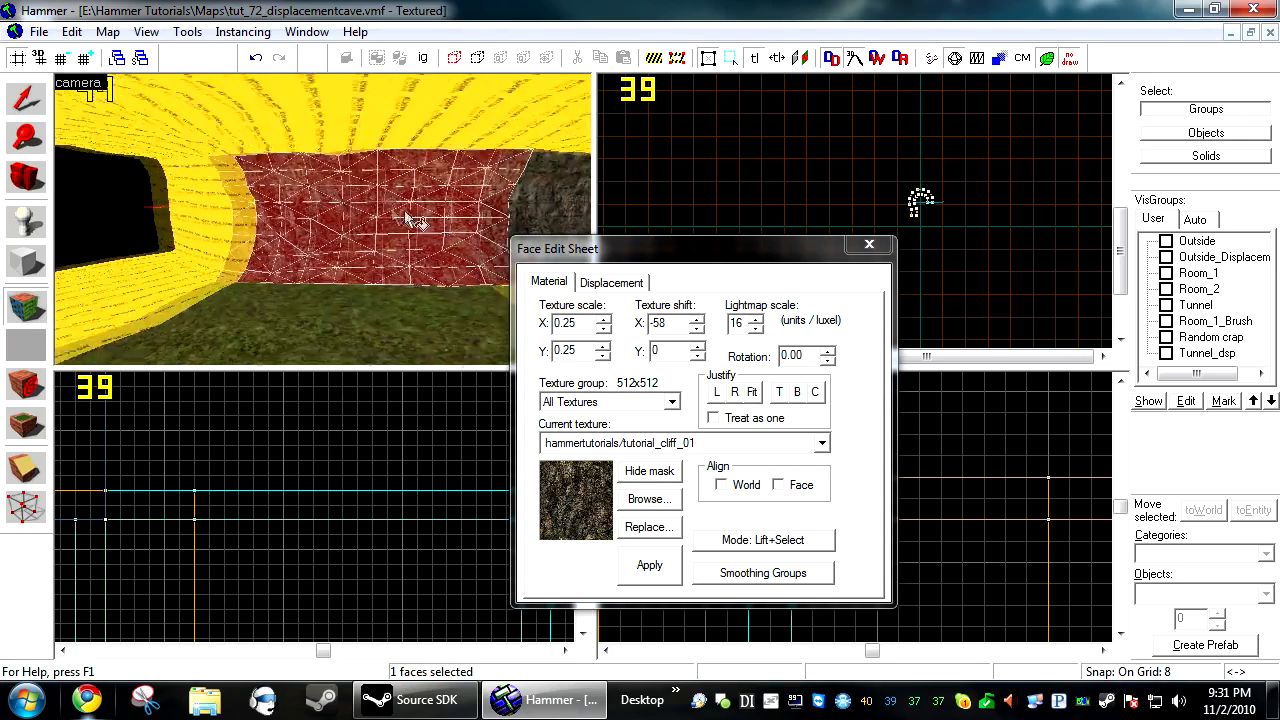
pyautogui.click(323, 219)
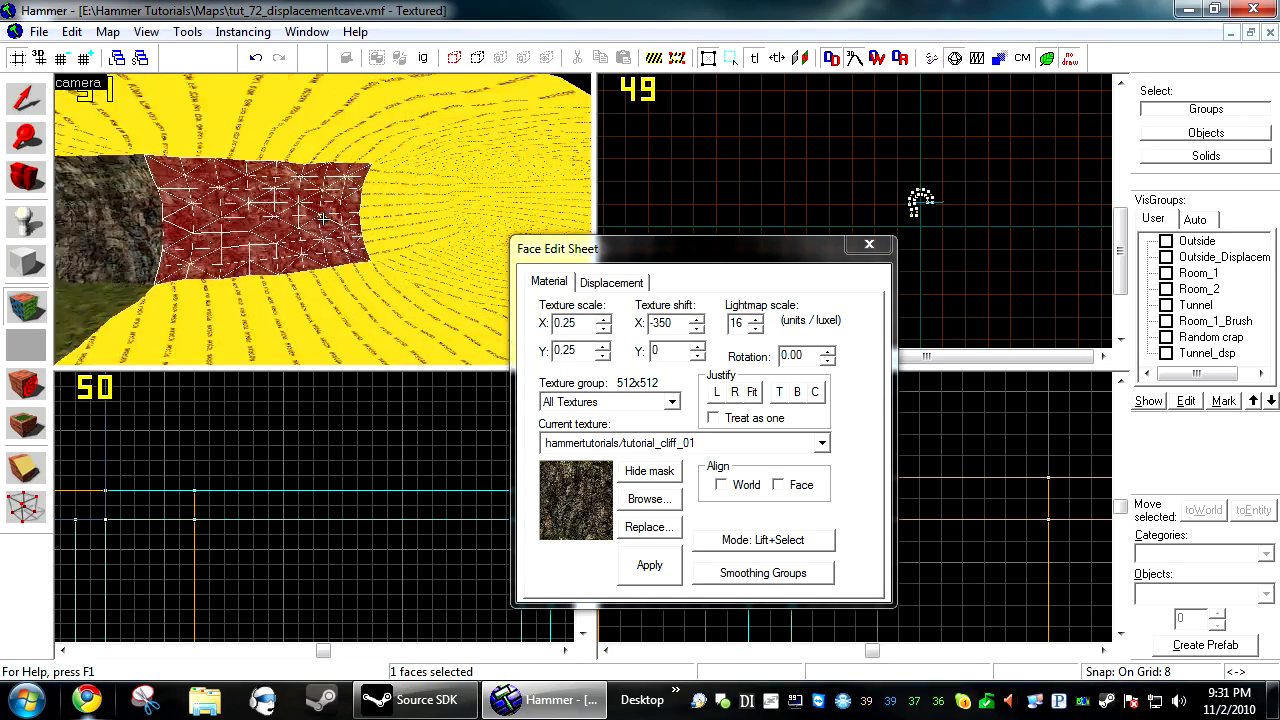
pyautogui.click(323, 219)
pyautogui.press('z')
pyautogui.click(296, 230)
pyautogui.press('z')
pyautogui.press('z')
pyautogui.click(250, 228)
pyautogui.press('z')
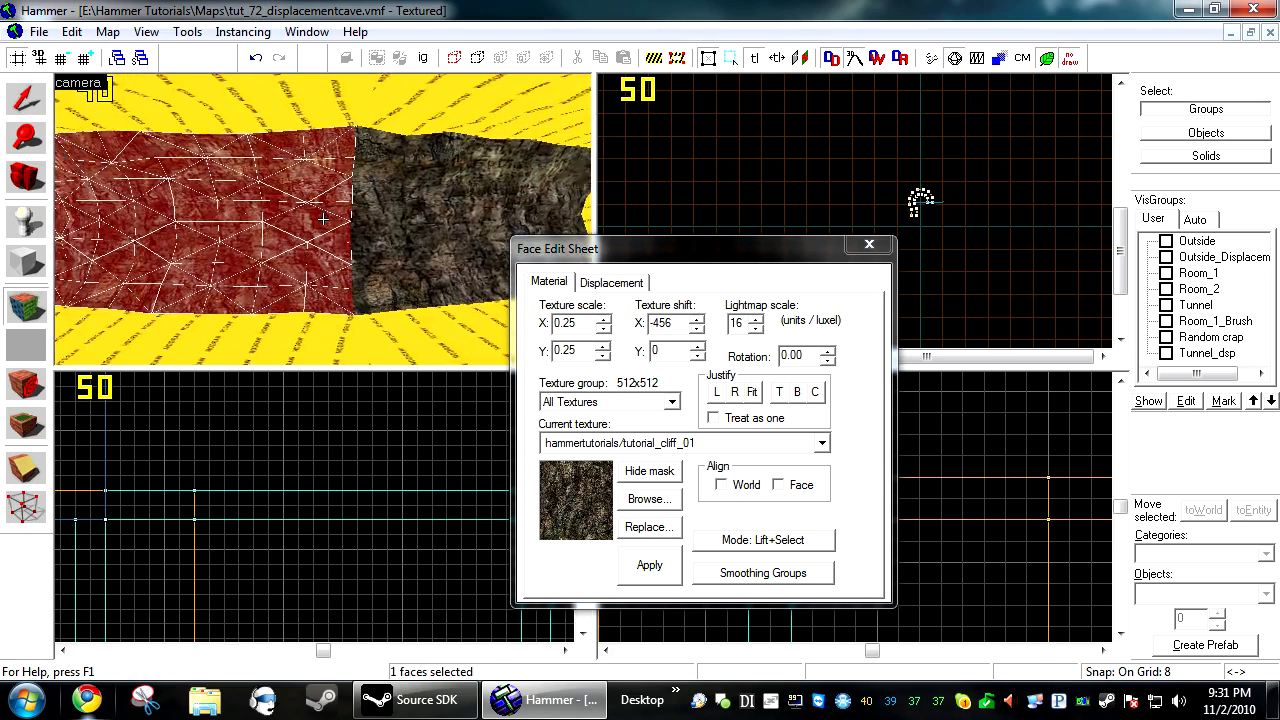
pyautogui.press('z')
pyautogui.click(281, 228)
pyautogui.press('z')
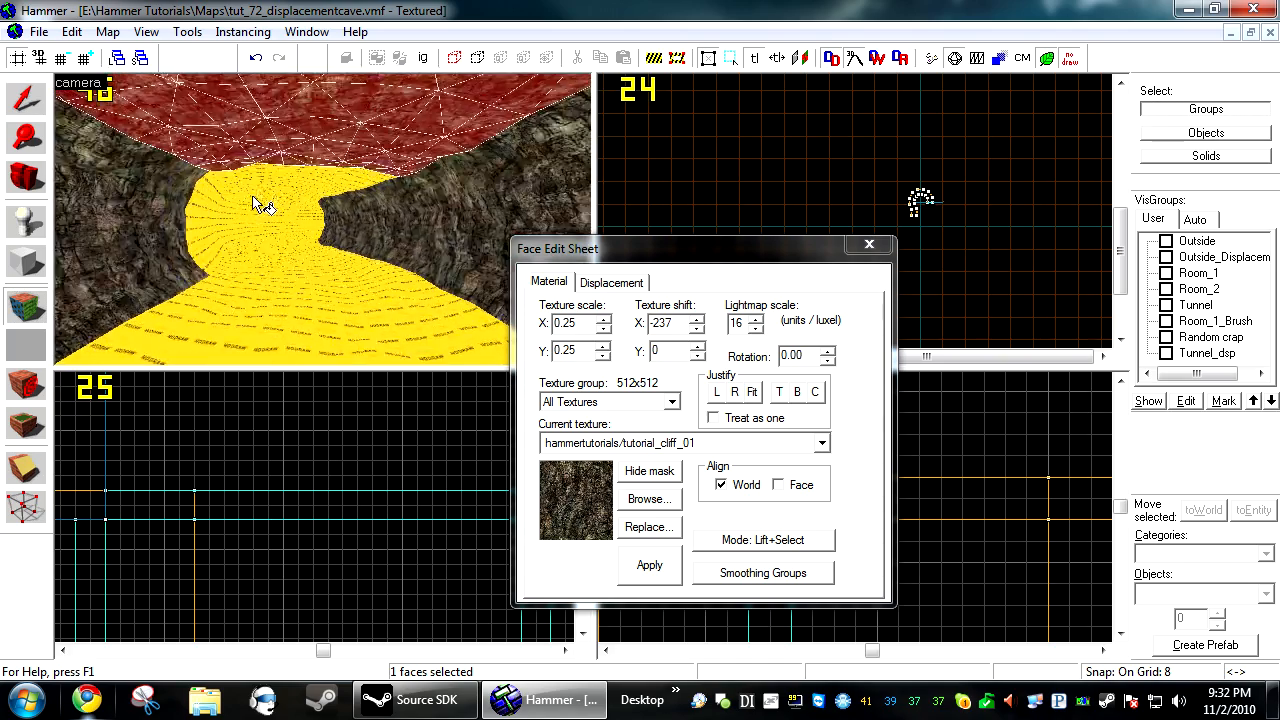
# Cover the tunnel's ceiling sections and the remaining bare wall sections with tutorial_cliff_01
pyautogui.press('z')
pyautogui.press('s')
pyautogui.press('w')
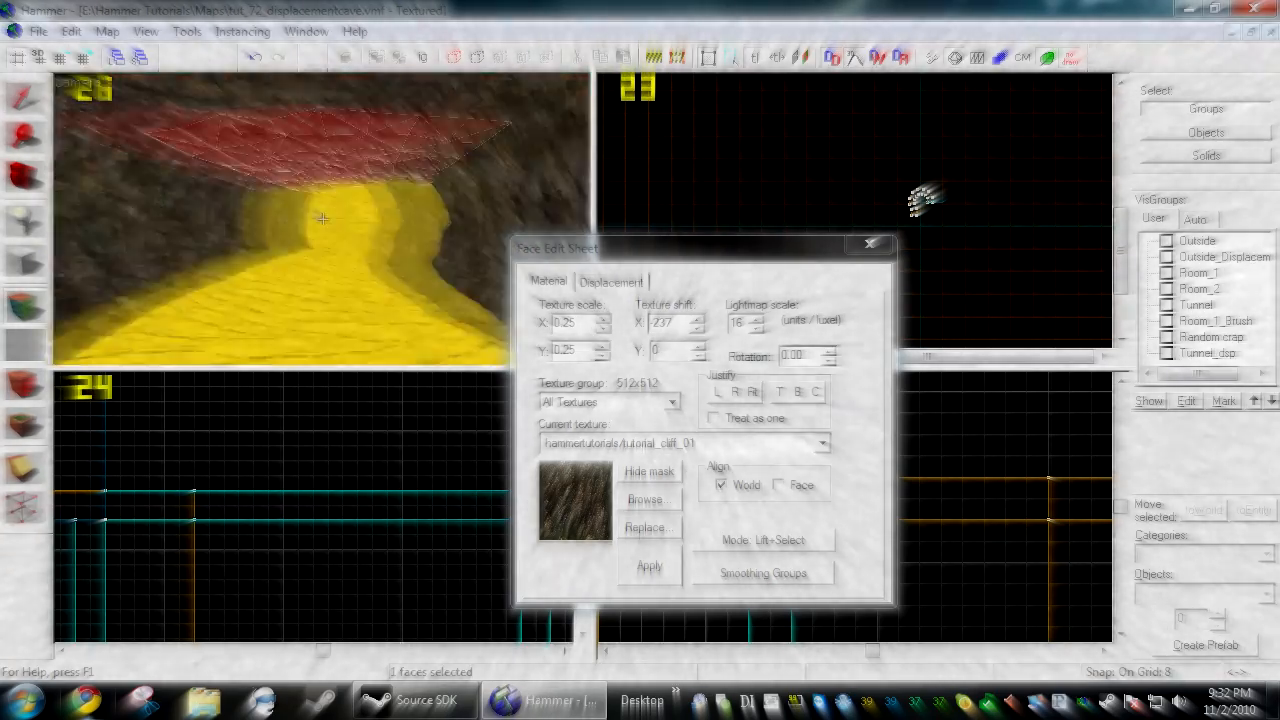
pyautogui.press('z')
pyautogui.press('z')
pyautogui.press('s')
pyautogui.press('z')
pyautogui.press('z')
pyautogui.press('z')
pyautogui.click(402, 222)
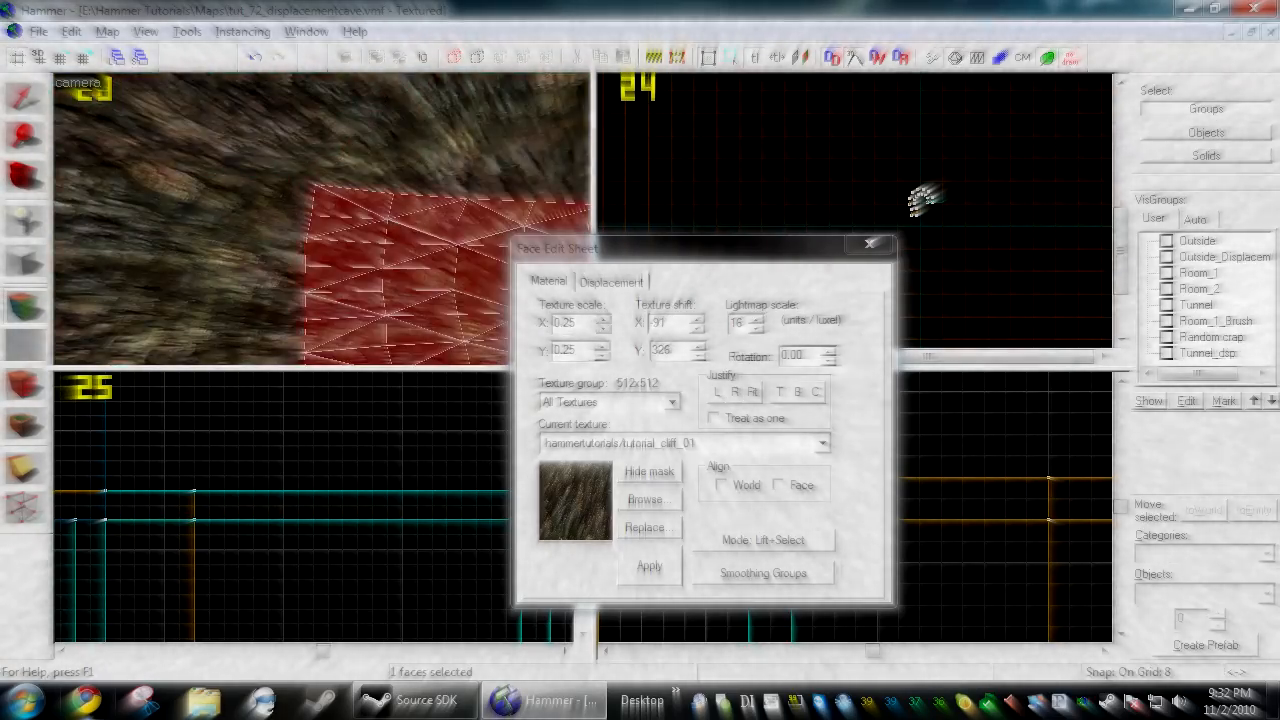
pyautogui.press('z')
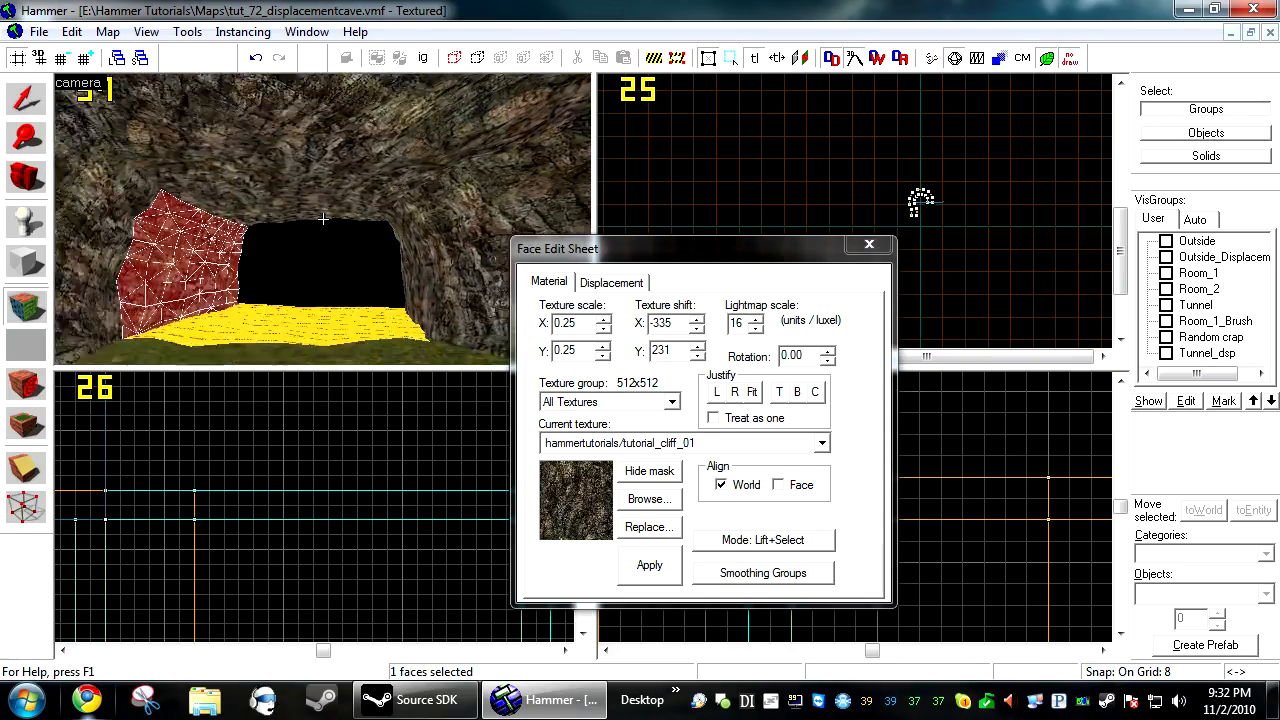
# Lift tutorial_grass_dirt from the first floor section and apply it to the following floor sections around the bend
pyautogui.press('z')
pyautogui.click(346, 337)
pyautogui.rightClick(328, 243)
pyautogui.press('z')
pyautogui.press('z')
pyautogui.press('z')
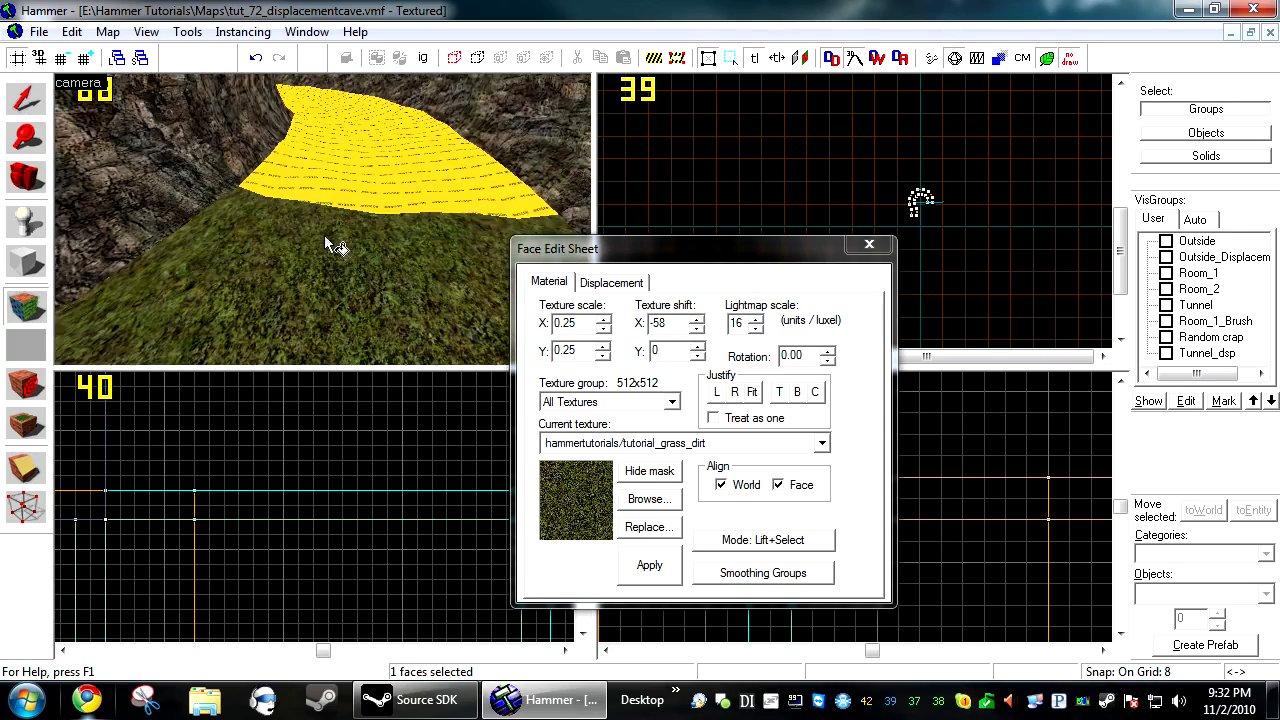
pyautogui.press('w')
pyautogui.press('z')
pyautogui.click(325, 238)
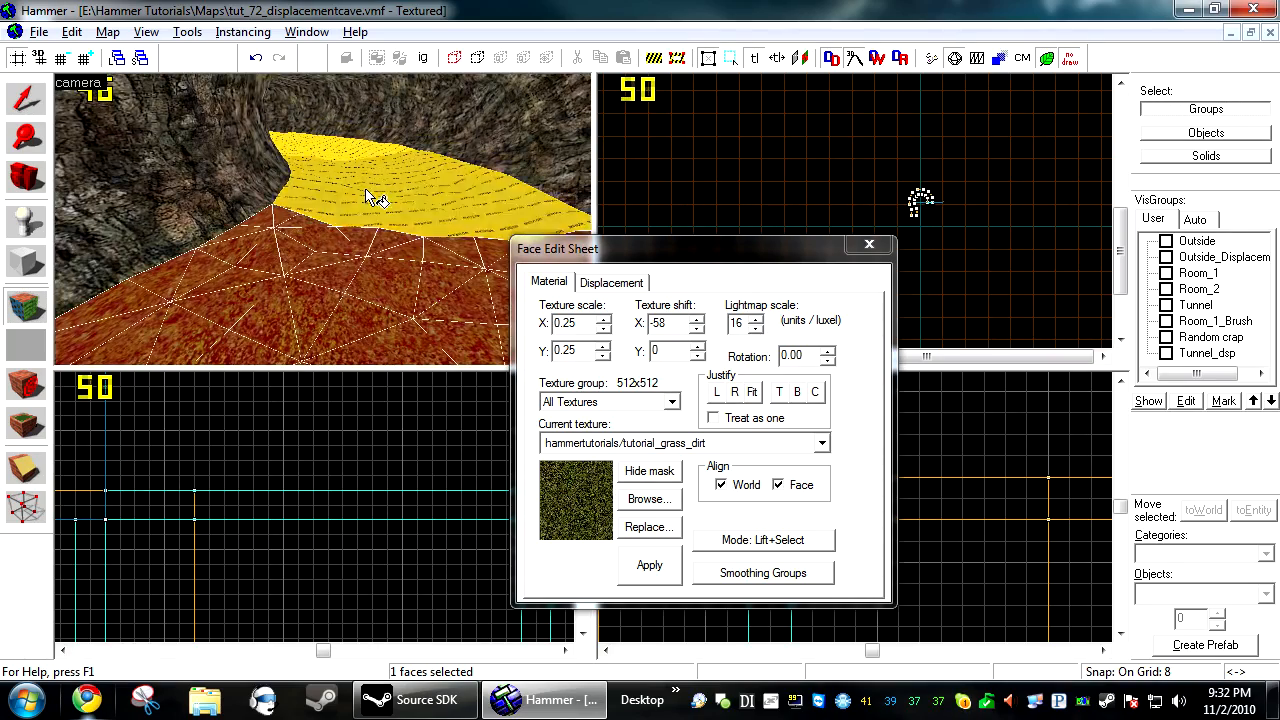
pyautogui.rightClick(371, 197)
pyautogui.press('z')
pyautogui.press('w')
pyautogui.press('z')
pyautogui.click(313, 282)
pyautogui.rightClick(311, 243)
pyautogui.press('z')
pyautogui.press('w')
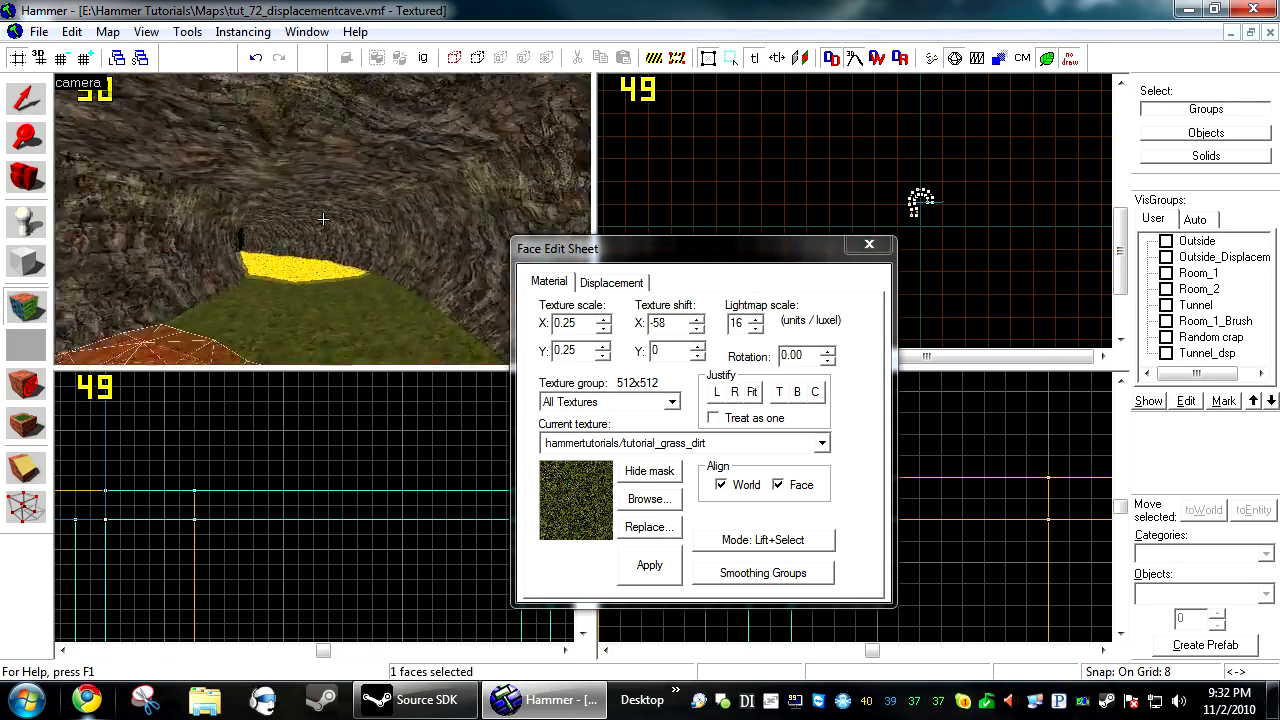
# Apply tutorial_grass_dirt to the remaining floor sections up to the tunnel's far opening
pyautogui.press('z')
pyautogui.click(360, 264)
pyautogui.rightClick(384, 199)
pyautogui.press('z')
pyautogui.press('w')
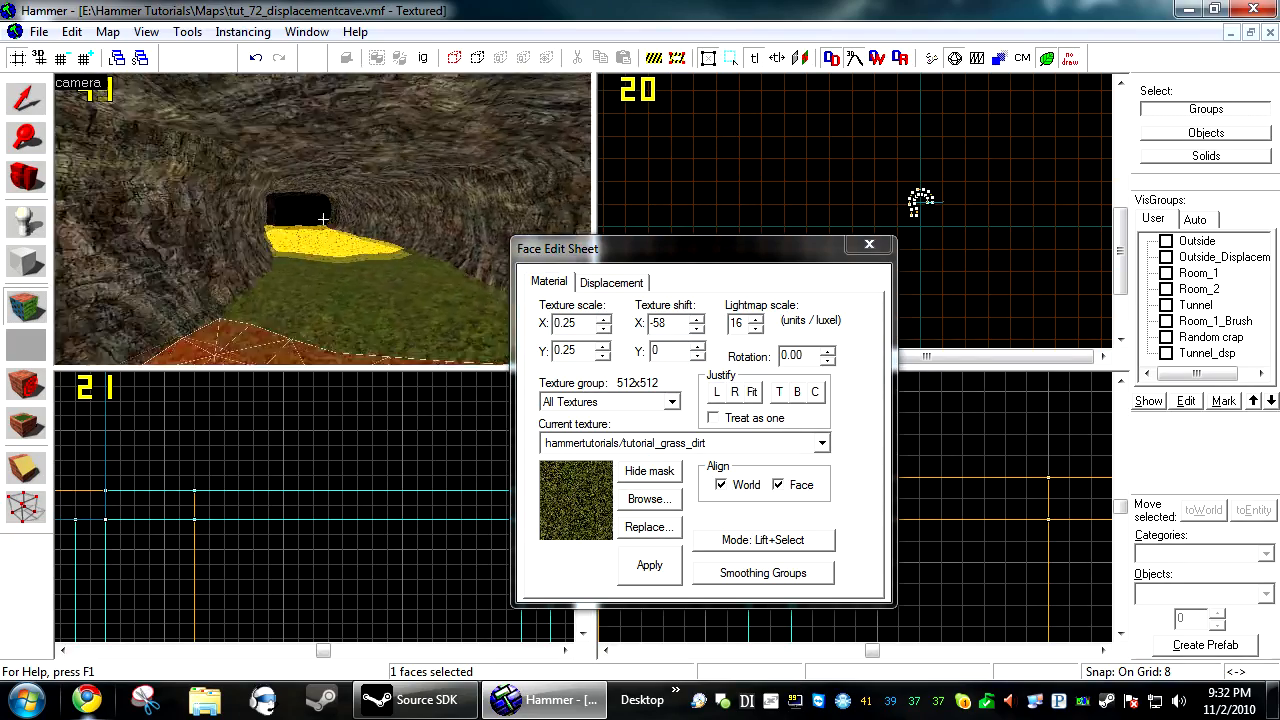
pyautogui.press('z')
pyautogui.click(325, 301)
pyautogui.rightClick(325, 260)
pyautogui.press('z')
pyautogui.press('w')
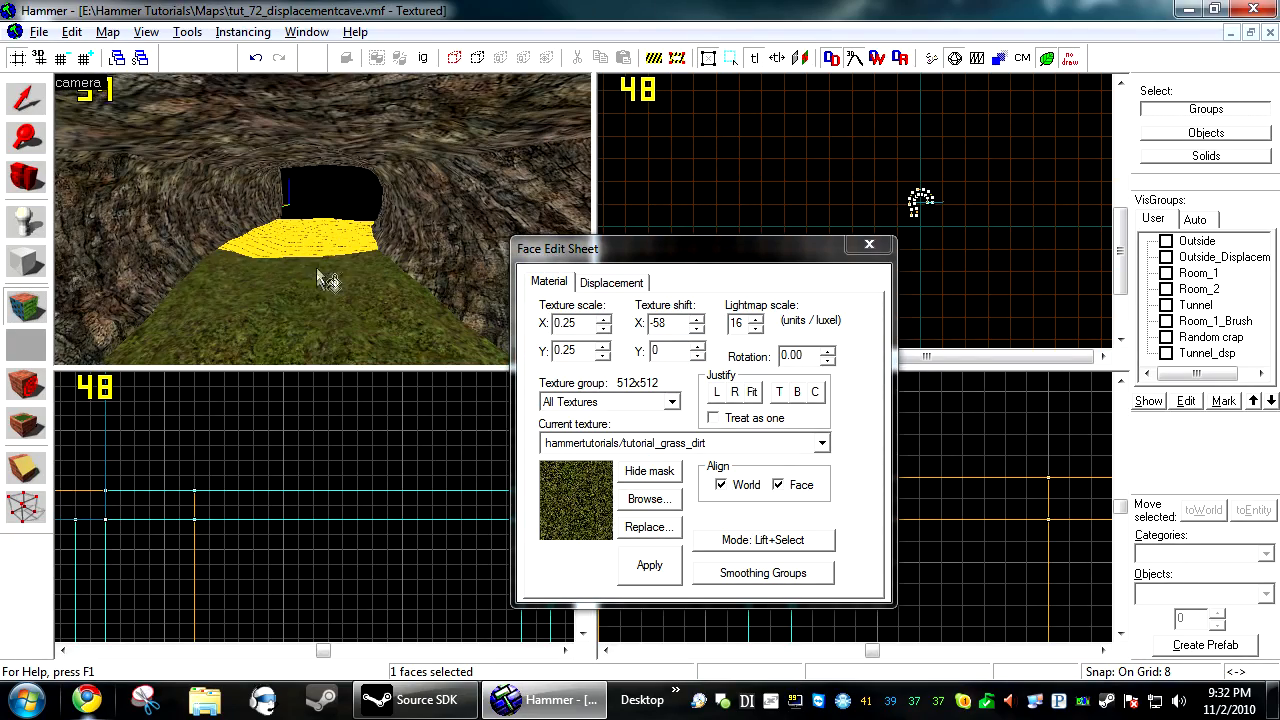
pyautogui.press('z')
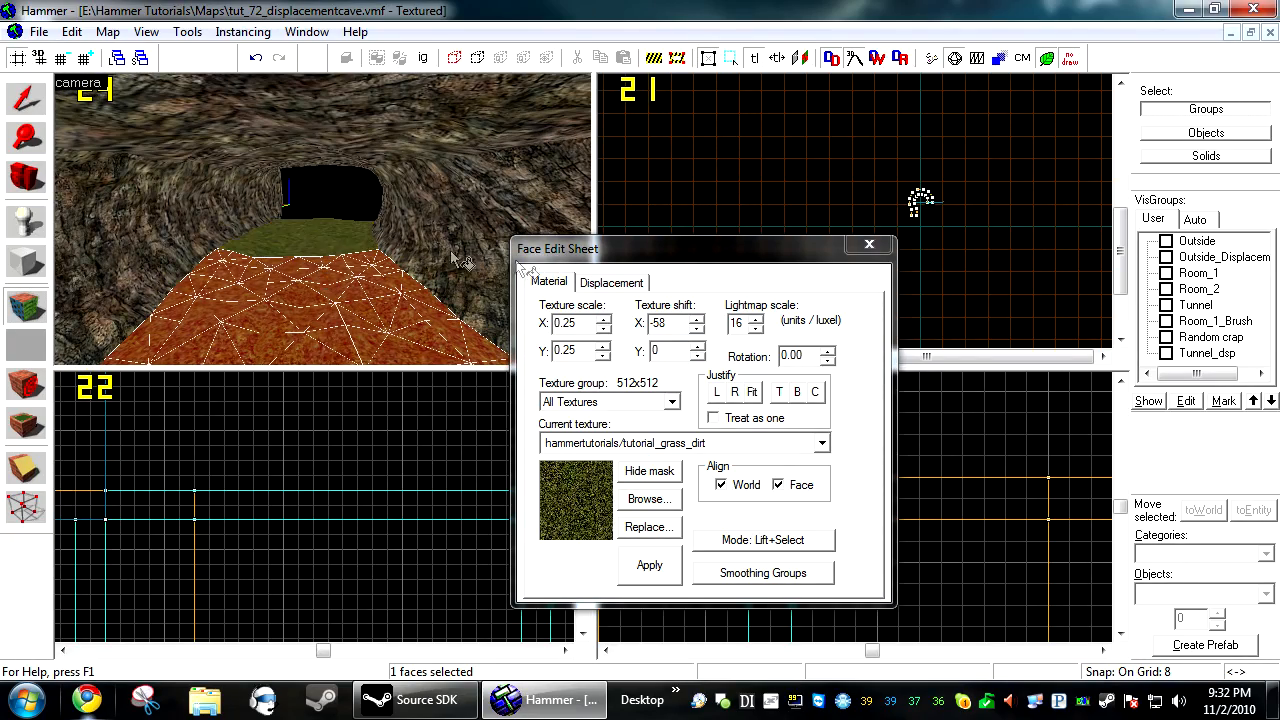
# Try to select all of the tunnel's floor faces together, adding one section after another
pyautogui.click(869, 245)
pyautogui.click(387, 297)
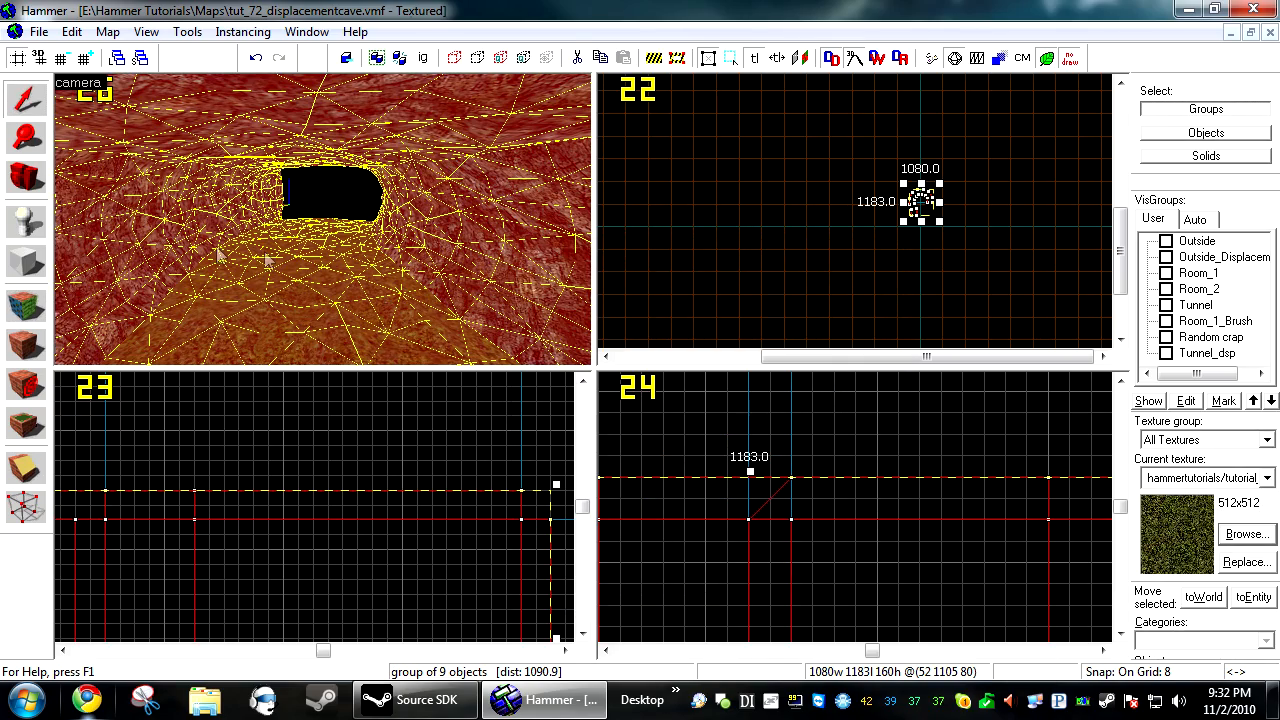
pyautogui.click(26, 306)
pyautogui.click(300, 267)
pyautogui.keyDown('ctrl'); pyautogui.click(322, 242); pyautogui.keyUp('ctrl')
pyautogui.press('z')
pyautogui.press('w')
pyautogui.press('z')
pyautogui.keyDown('ctrl'); pyautogui.click(384, 234); pyautogui.keyUp('ctrl')
pyautogui.keyDown('ctrl'); pyautogui.click(498, 108); pyautogui.keyUp('ctrl')
pyautogui.press('z')
pyautogui.press('w')
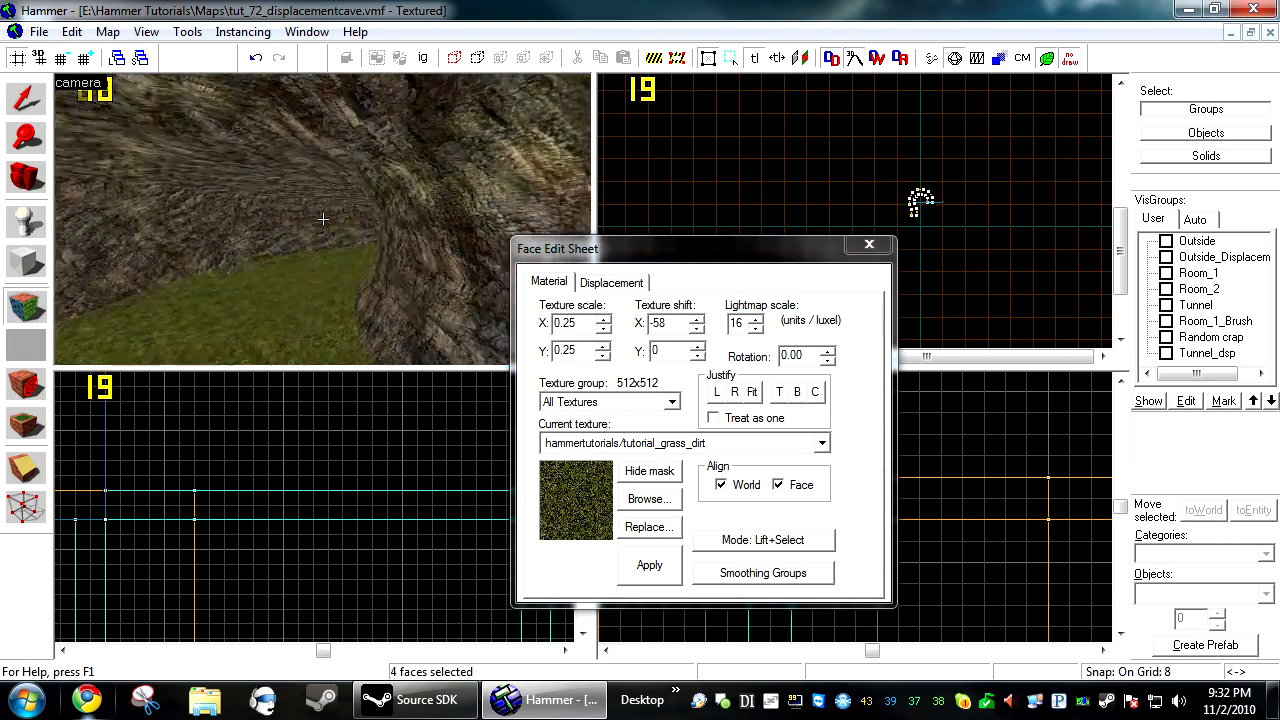
pyautogui.press('z')
pyautogui.keyDown('ctrl'); pyautogui.click(292, 226); pyautogui.keyUp('ctrl')
pyautogui.keyDown('ctrl'); pyautogui.click(309, 205); pyautogui.keyUp('ctrl')
pyautogui.press('z')
pyautogui.press('w')
pyautogui.press('z')
pyautogui.keyDown('ctrl'); pyautogui.click(394, 253); pyautogui.keyUp('ctrl')
pyautogui.keyDown('ctrl'); pyautogui.click(411, 234); pyautogui.keyUp('ctrl')
pyautogui.press('z')
pyautogui.press('w')
pyautogui.press('z')
# Start the floor selection over from the section at the tunnel opening and add the neighbouring floor faces
pyautogui.click(330, 262)
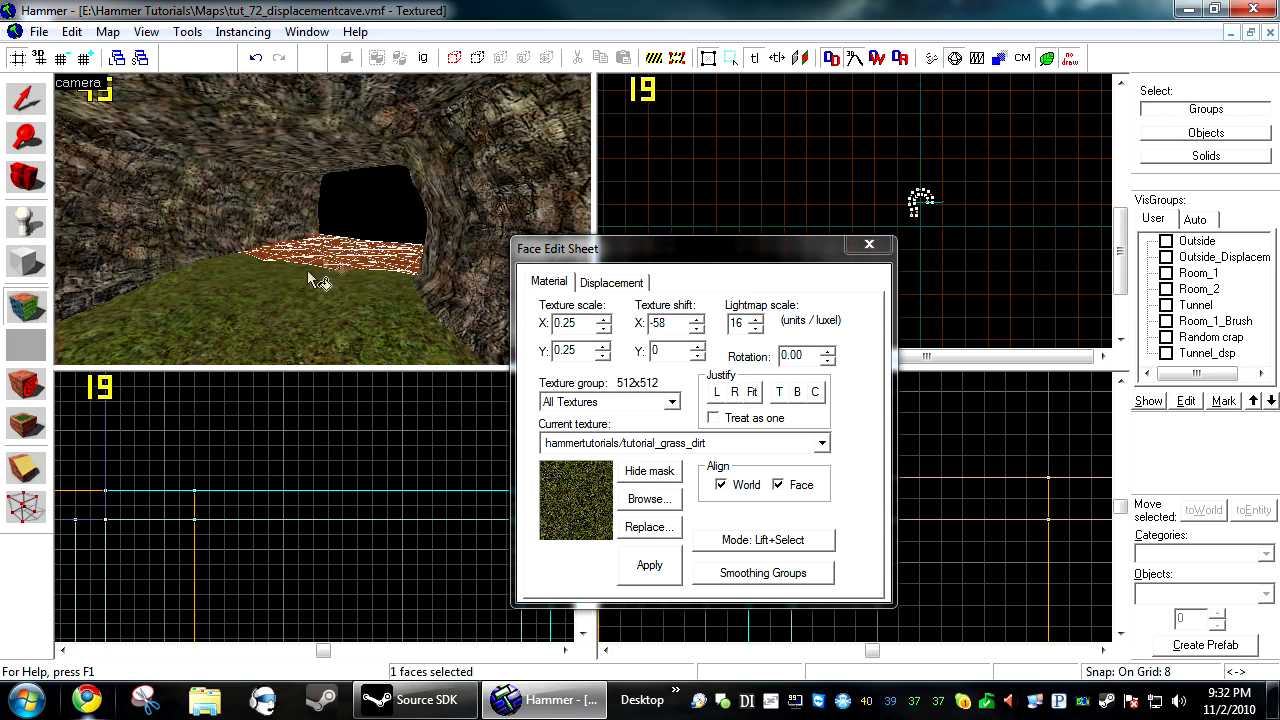
pyautogui.keyDown('ctrl'); pyautogui.click(308, 303); pyautogui.keyUp('ctrl')
pyautogui.press('z')
pyautogui.press('w')
pyautogui.press('z')
pyautogui.keyDown('ctrl'); pyautogui.click(367, 263); pyautogui.keyUp('ctrl')
pyautogui.keyDown('ctrl'); pyautogui.click(421, 147); pyautogui.keyUp('ctrl')
pyautogui.press('z')
pyautogui.press('w')
pyautogui.press('z')
pyautogui.keyDown('ctrl'); pyautogui.click(388, 252); pyautogui.keyUp('ctrl')
pyautogui.keyDown('ctrl'); pyautogui.click(357, 219); pyautogui.keyUp('ctrl')
pyautogui.press('z')
pyautogui.press('w')
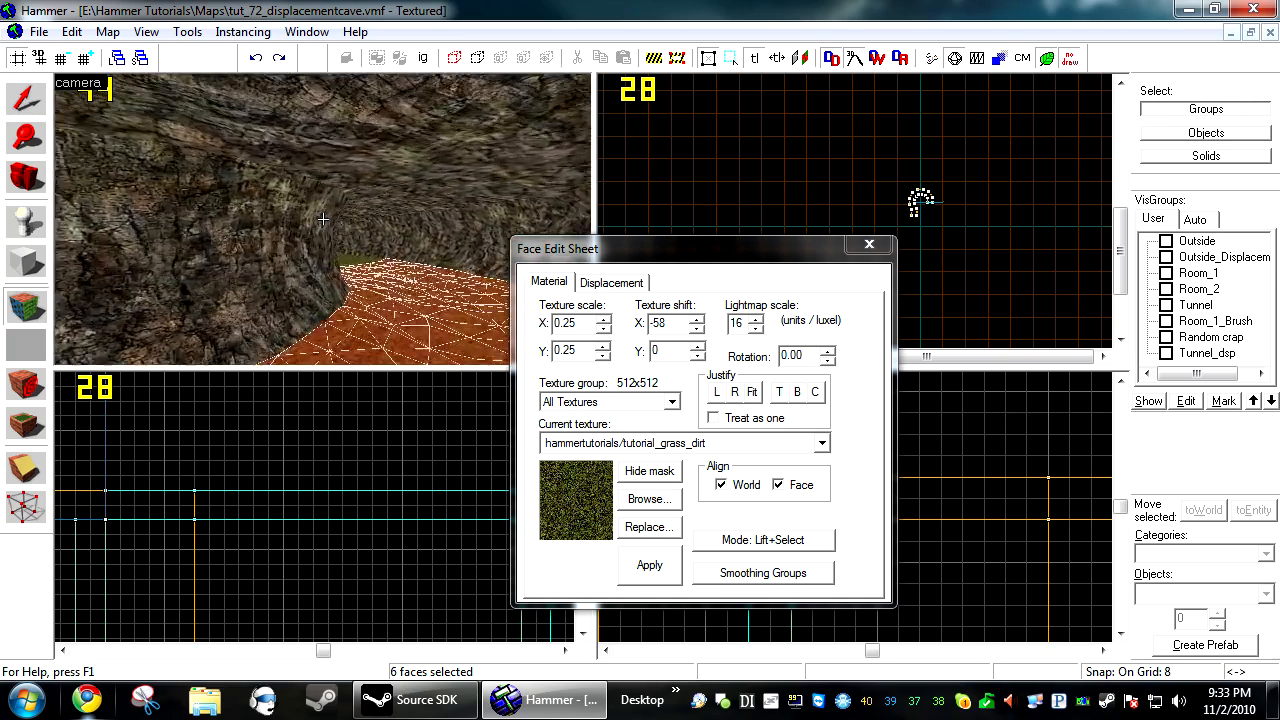
pyautogui.press('z')
pyautogui.keyDown('ctrl'); pyautogui.click(298, 268); pyautogui.keyUp('ctrl')
pyautogui.press('z')
pyautogui.press('w')
pyautogui.press('z')
pyautogui.keyDown('ctrl'); pyautogui.click(320, 248); pyautogui.keyUp('ctrl')
# Reapply tutorial_grass_dirt to the floor sections near the tunnel opening that lost their material
pyautogui.moveTo(373, 365); pyautogui.dragTo(373, 362)
pyautogui.click(371, 348)
pyautogui.rightClick(347, 285)
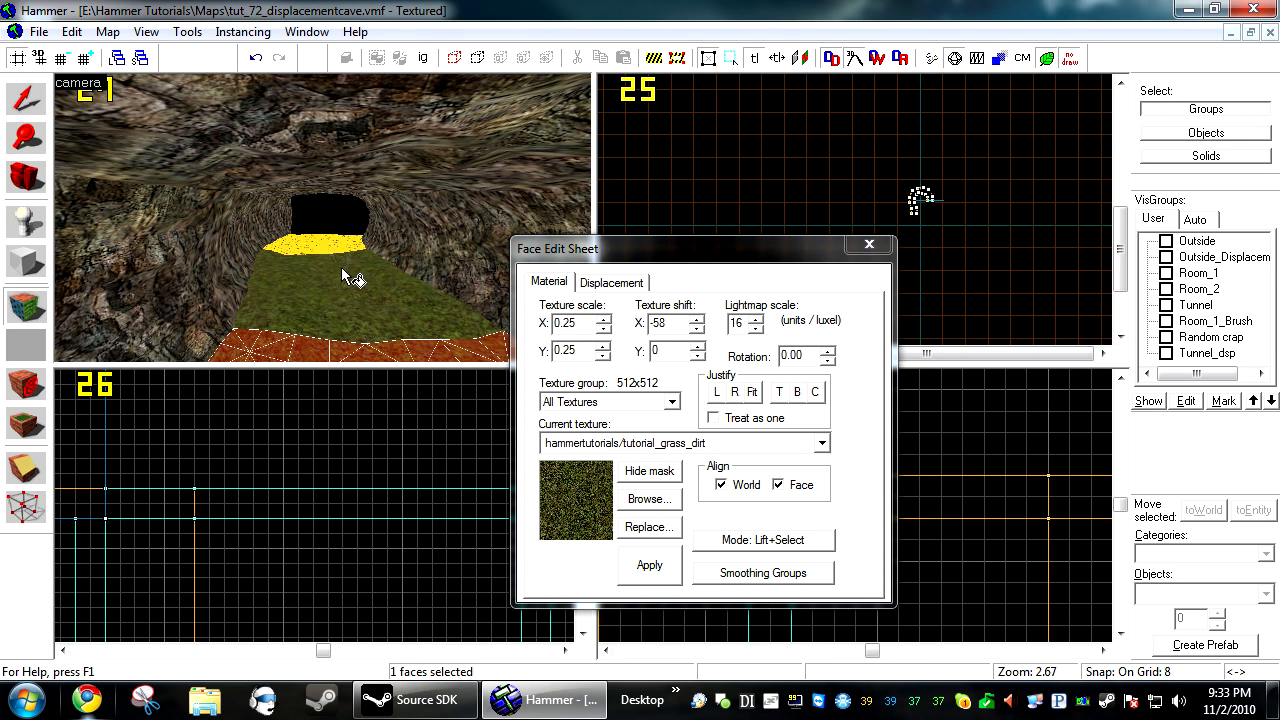
pyautogui.click(314, 312)
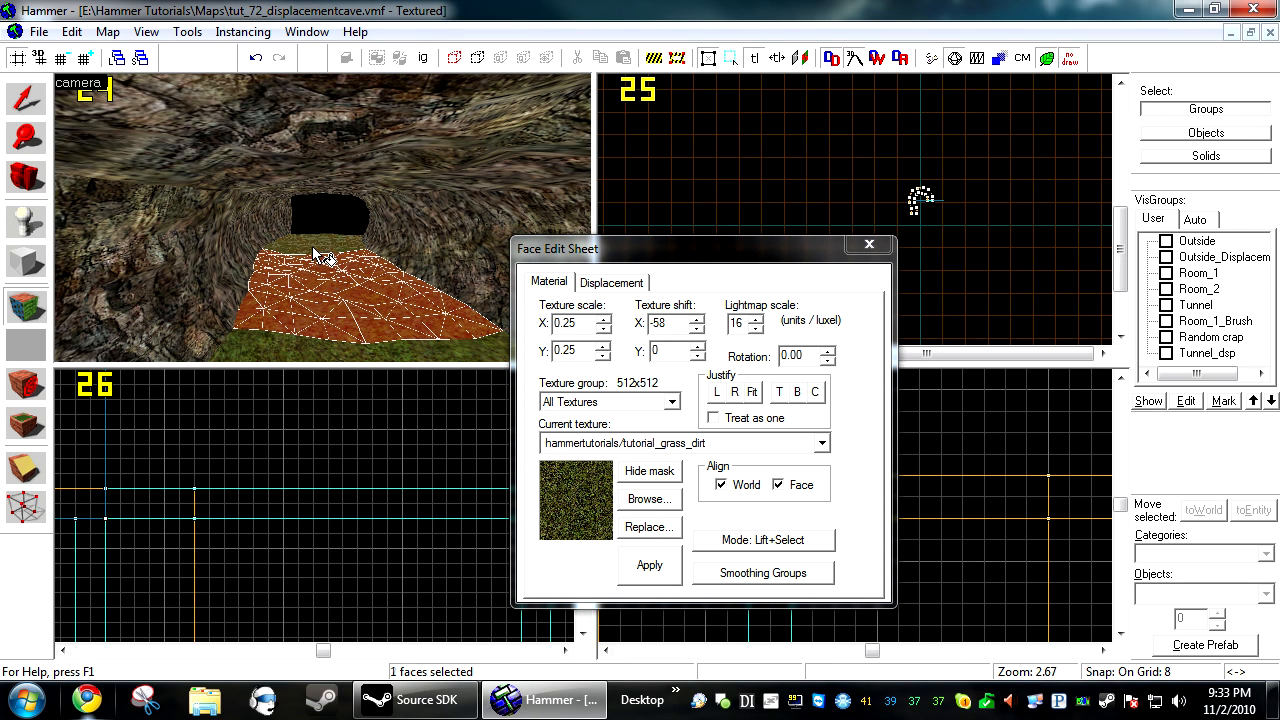
# Add the floor faces of the other tunnel sections to the selection, following the curve to the far opening
pyautogui.press('z')
pyautogui.press('z')
pyautogui.keyDown('ctrl'); pyautogui.click(321, 270); pyautogui.keyUp('ctrl')
pyautogui.keyDown('ctrl'); pyautogui.click(299, 149); pyautogui.keyUp('ctrl')
pyautogui.press('z')
pyautogui.press('z')
pyautogui.keyDown('ctrl'); pyautogui.click(326, 258); pyautogui.keyUp('ctrl')
pyautogui.keyDown('ctrl'); pyautogui.click(420, 229); pyautogui.keyUp('ctrl')
pyautogui.press('z')
pyautogui.press('z')
pyautogui.keyDown('ctrl'); pyautogui.click(333, 270); pyautogui.keyUp('ctrl')
pyautogui.keyDown('ctrl'); pyautogui.click(391, 243); pyautogui.keyUp('ctrl')
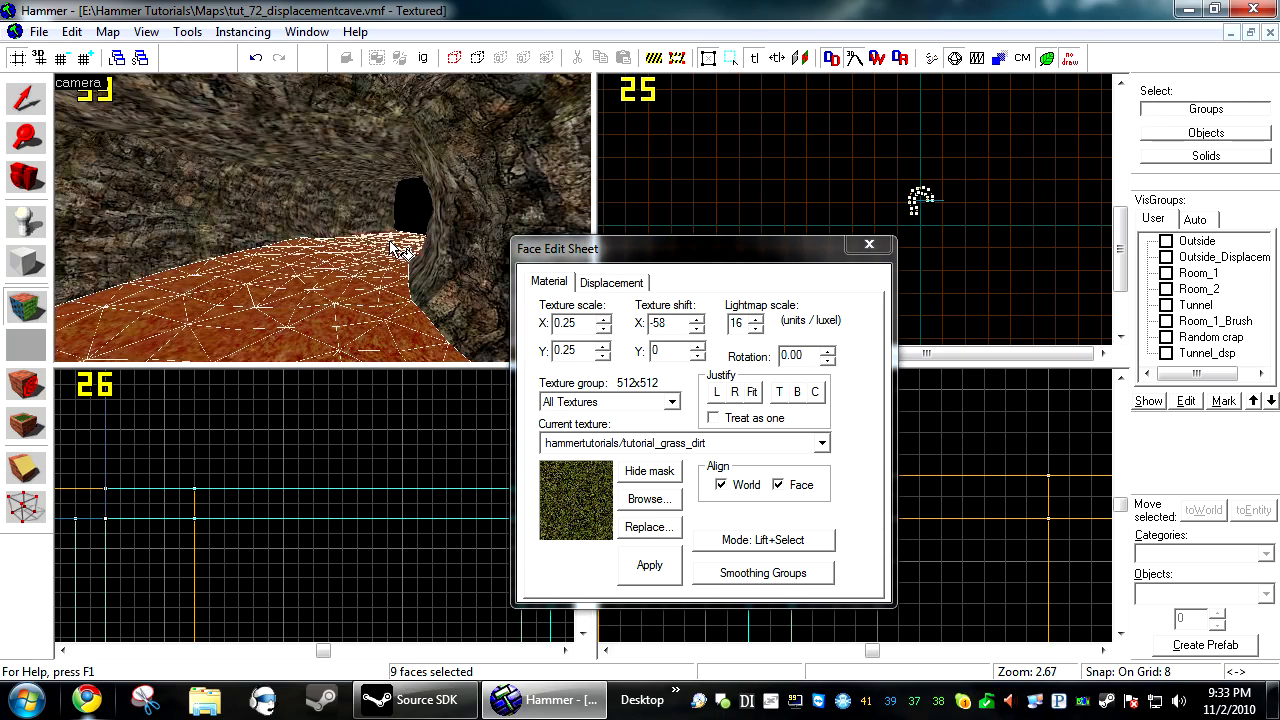
# Paint alpha on the selected floor faces along the foot of the outer wall, using brush size 2 and a value of 125
pyautogui.click(612, 283)
pyautogui.click(675, 337)
pyautogui.press('z')
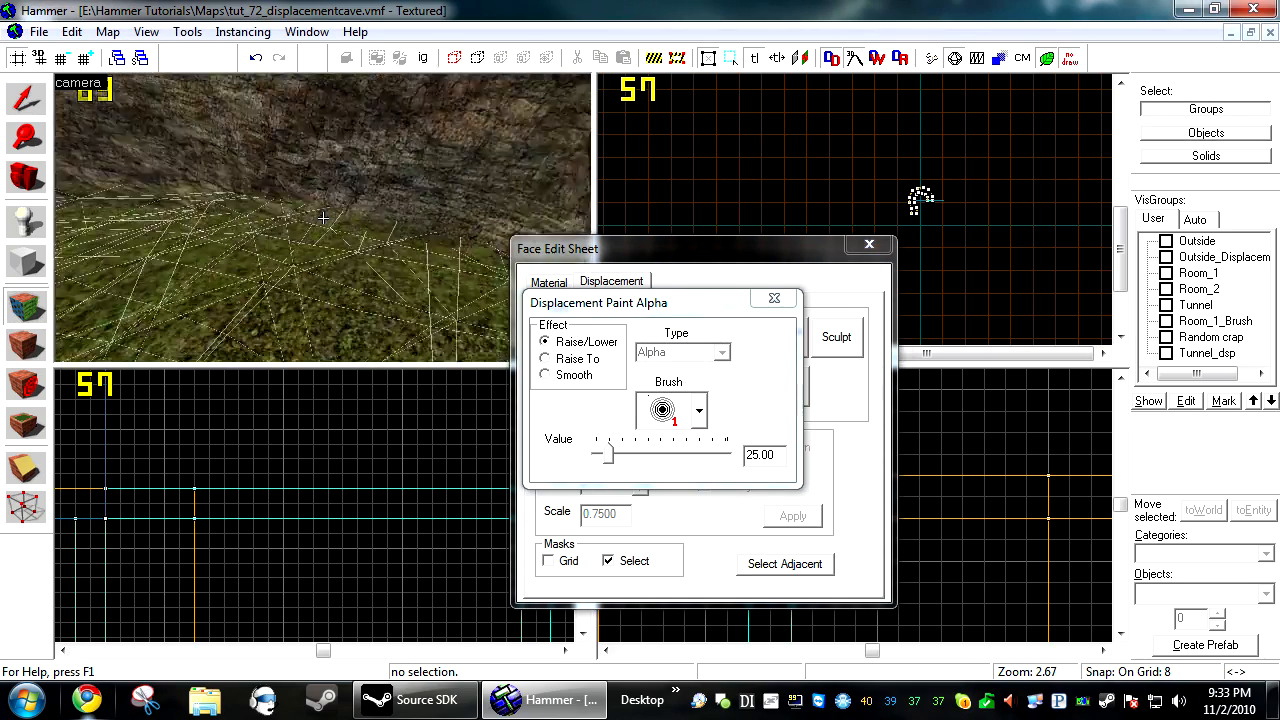
pyautogui.press('z')
pyautogui.click(667, 410)
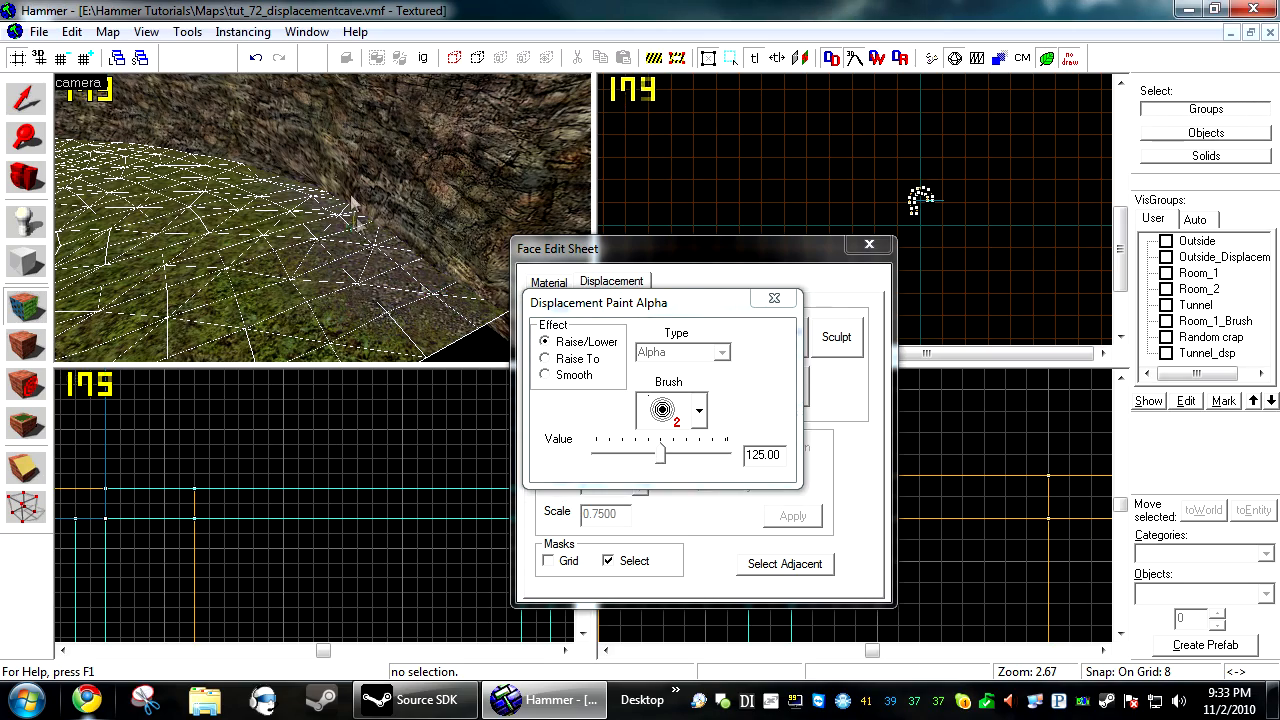
pyautogui.press('a')
pyautogui.press('z')
pyautogui.press('w')
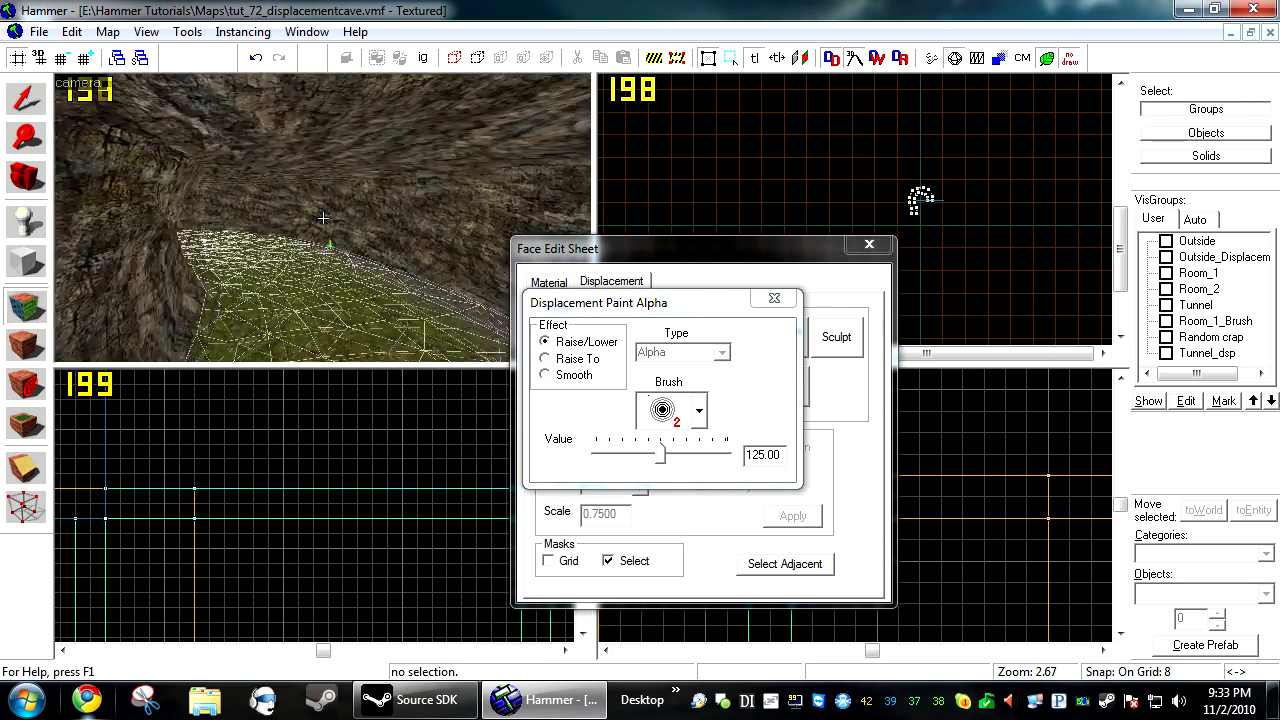
pyautogui.press('z')
pyautogui.press('a')
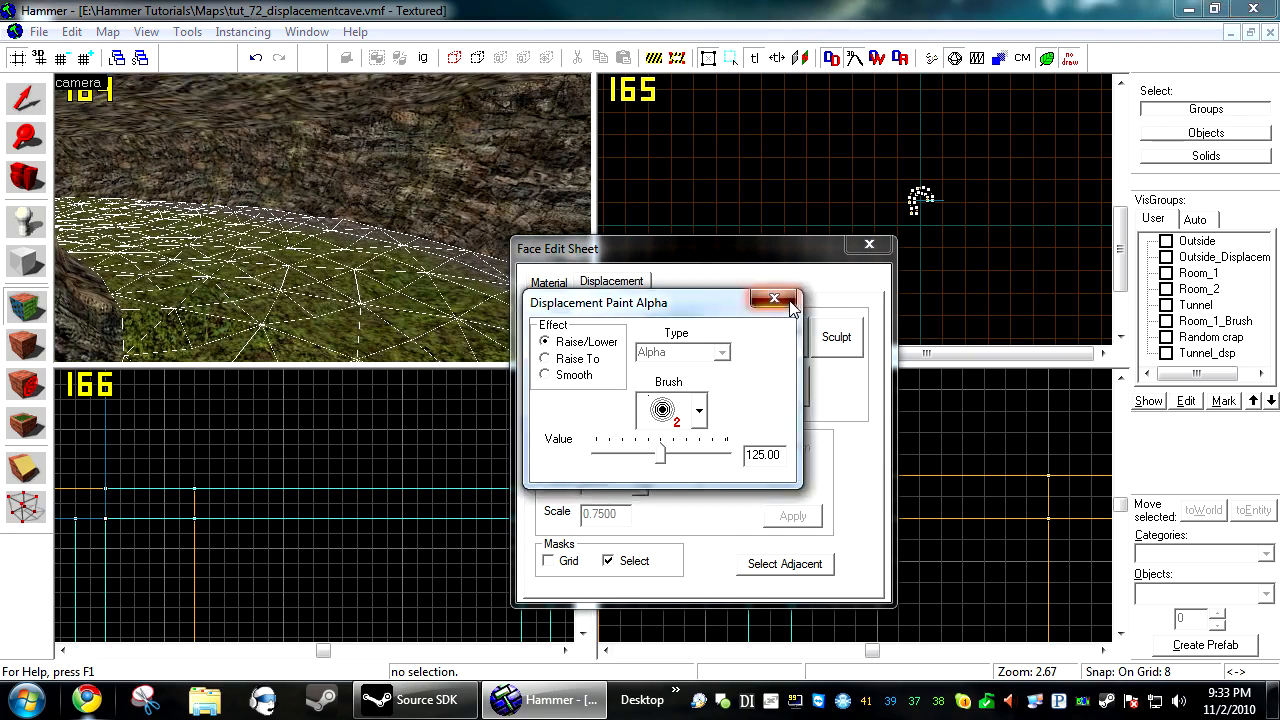
pyautogui.click(773, 297)
pyautogui.click(869, 245)
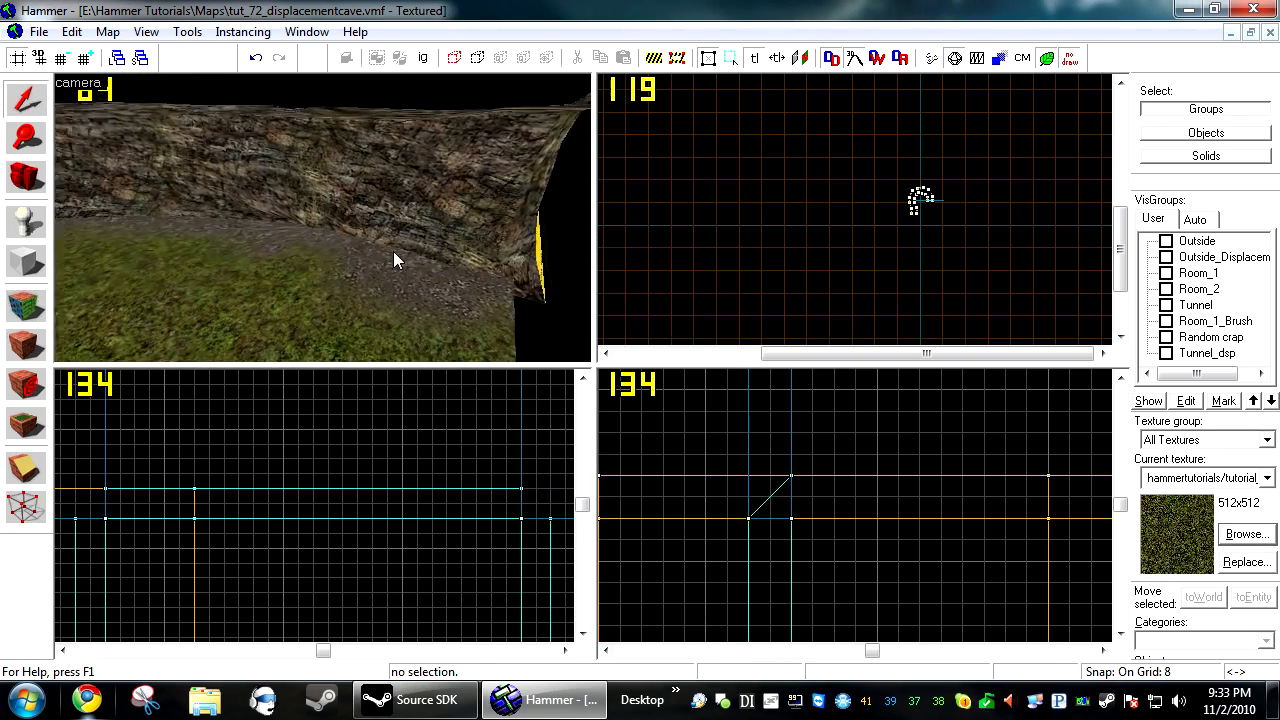
# Select the outer wall's neighbouring faces and paint alpha along their lower edge where they meet the gravel strip
pyautogui.press('z')
pyautogui.click(29, 307)
pyautogui.click(299, 194)
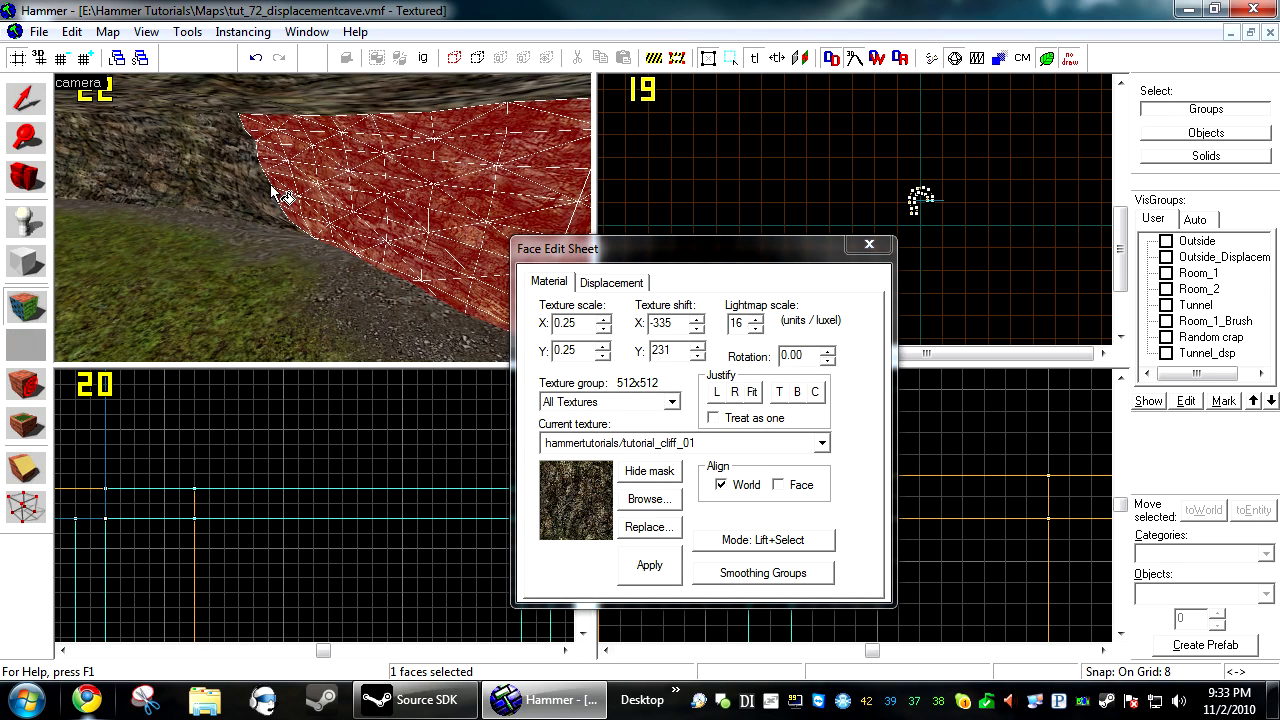
pyautogui.keyDown('ctrl'); pyautogui.click(195, 176); pyautogui.keyUp('ctrl')
pyautogui.click(612, 283)
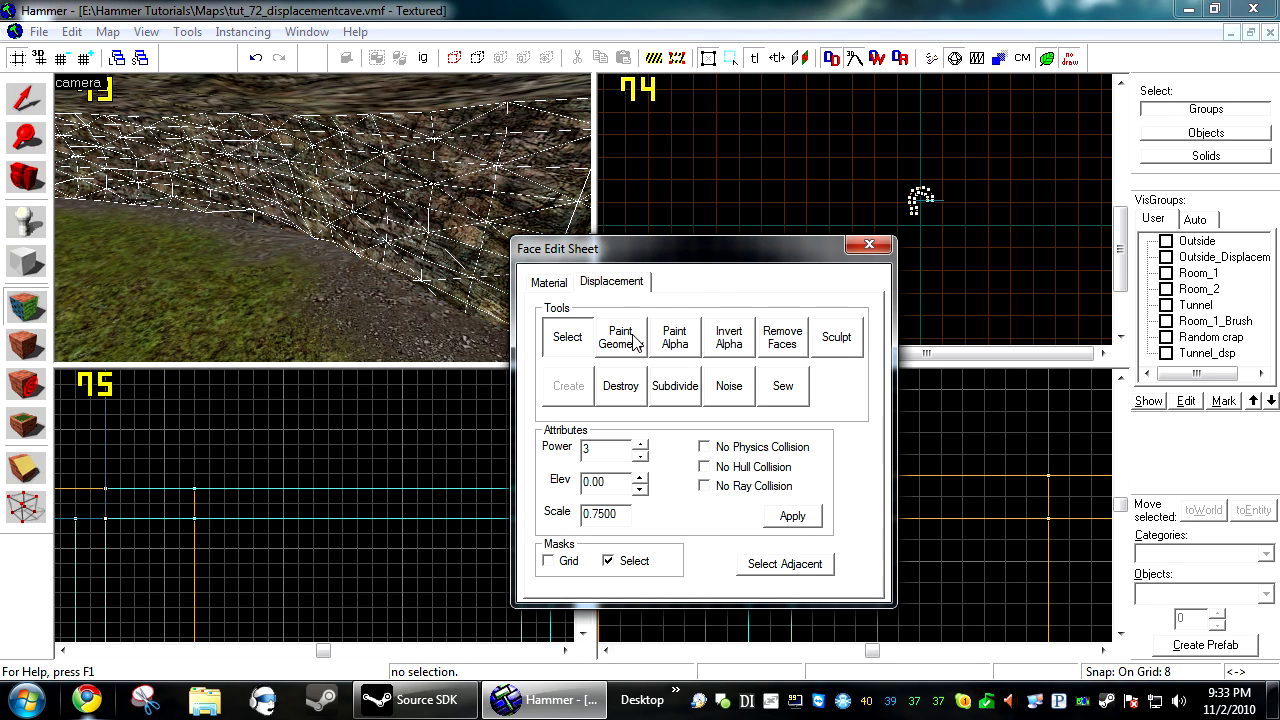
pyautogui.click(675, 337)
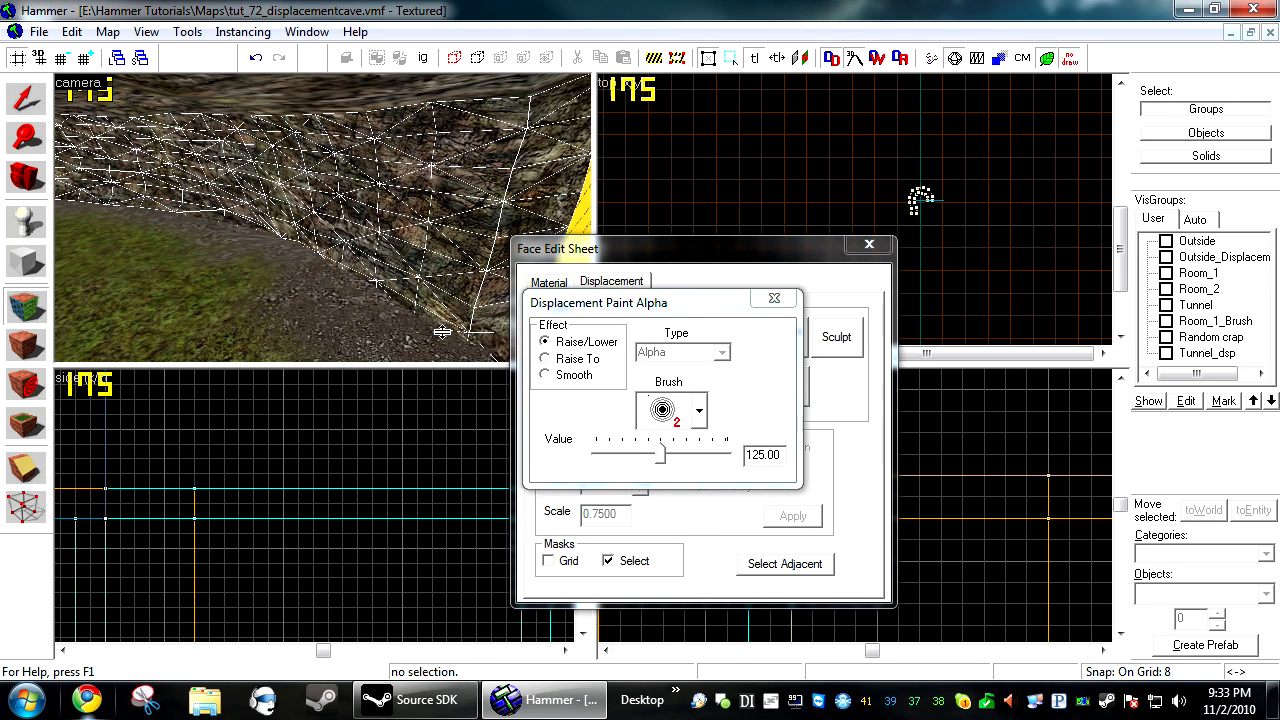
pyautogui.press('a')
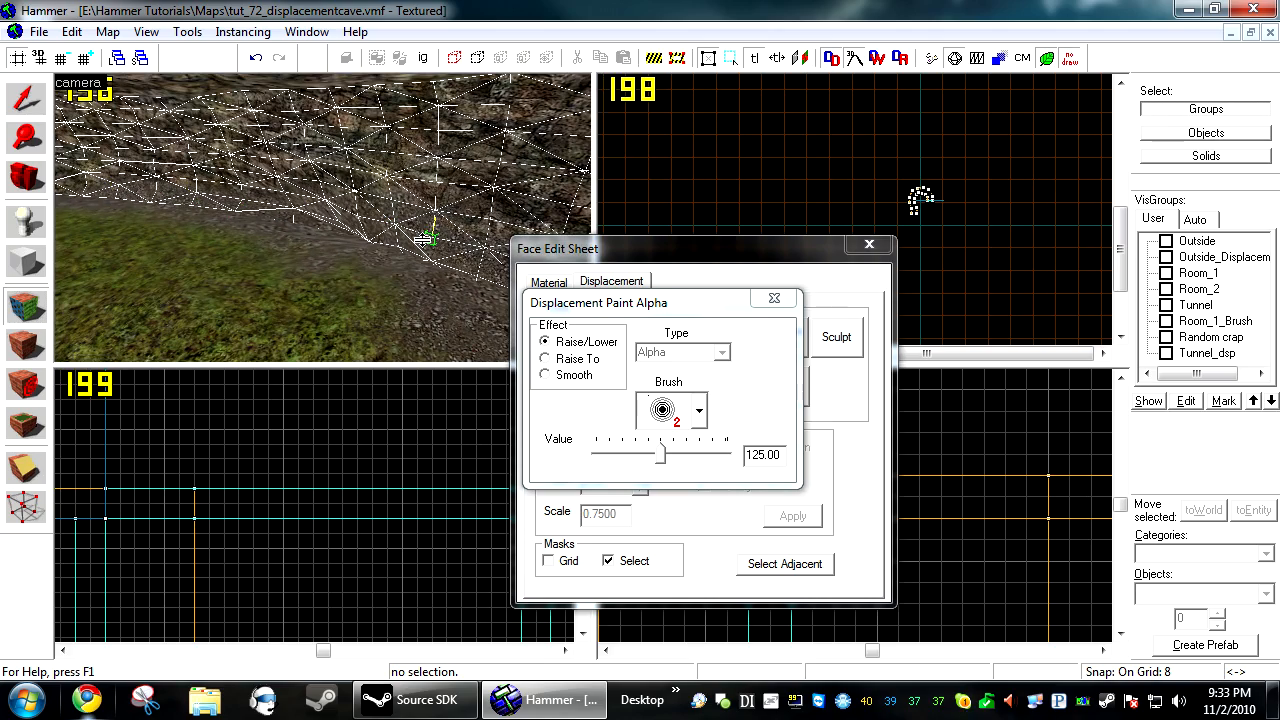
pyautogui.moveTo(423, 244)
pyautogui.mouseDown()
pyautogui.moveTo(423, 264)
pyautogui.moveTo(189, 221)
pyautogui.mouseUp()
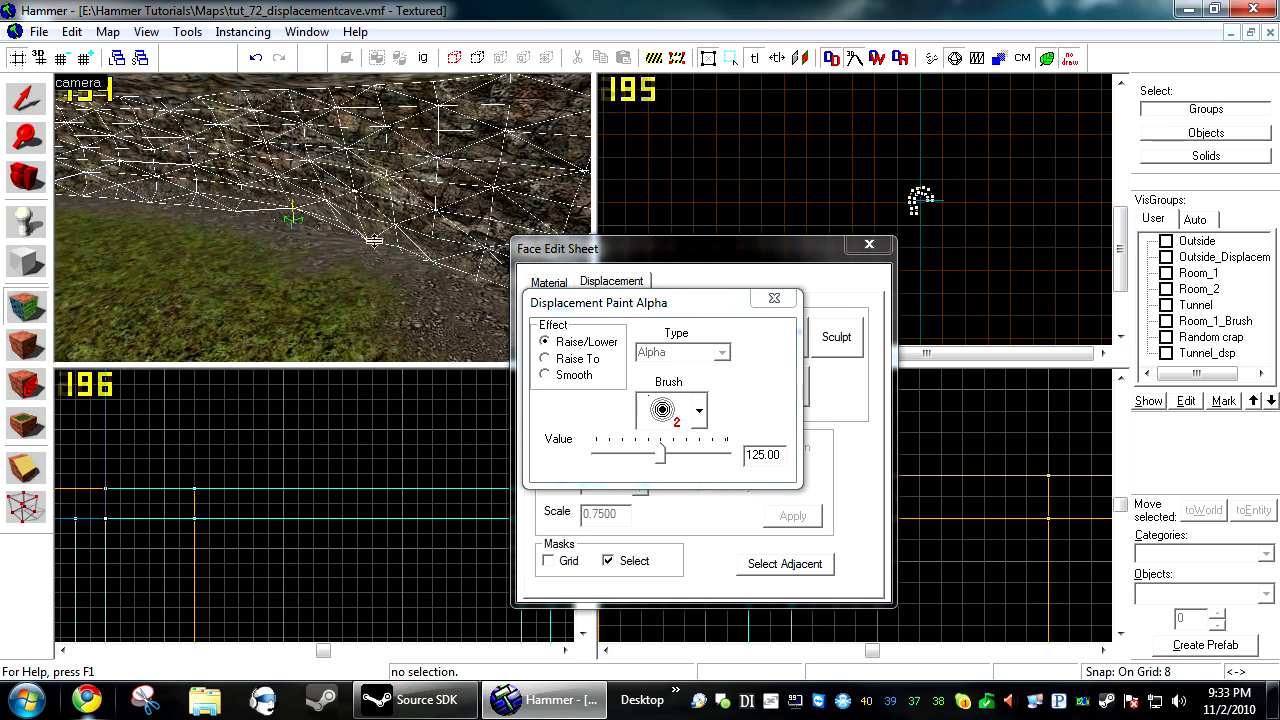
pyautogui.press('d')
pyautogui.press('a')
pyautogui.press('a')
pyautogui.click(865, 251)
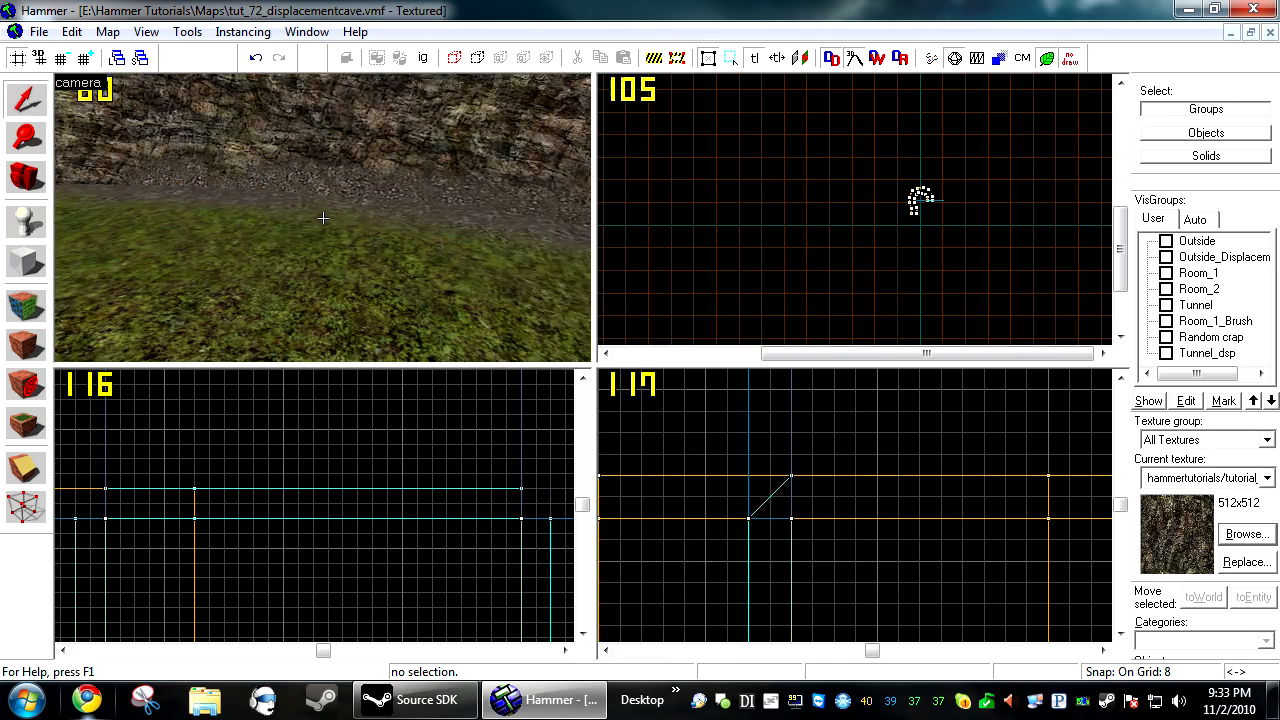
# Lift tutorial_cliff_01 from the tunnel wall and apply it to the yellow faces surrounding the tunnel opening
pyautogui.press('z')
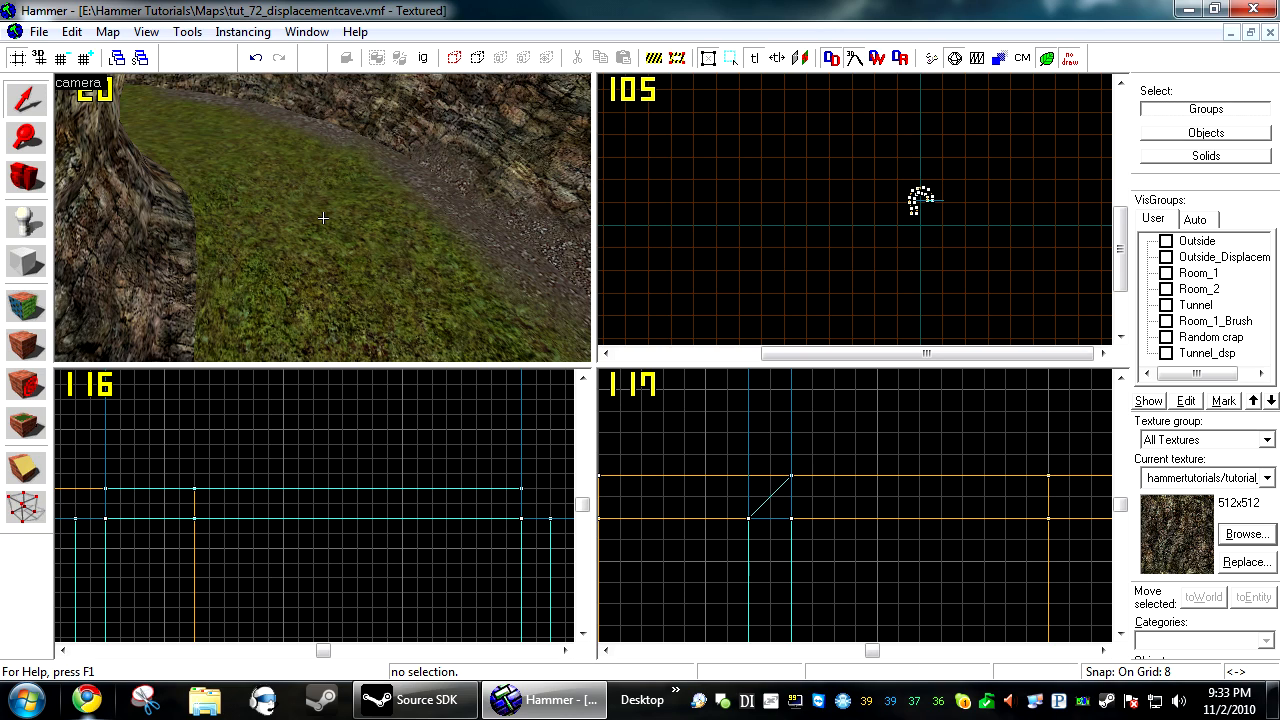
pyautogui.press('s')
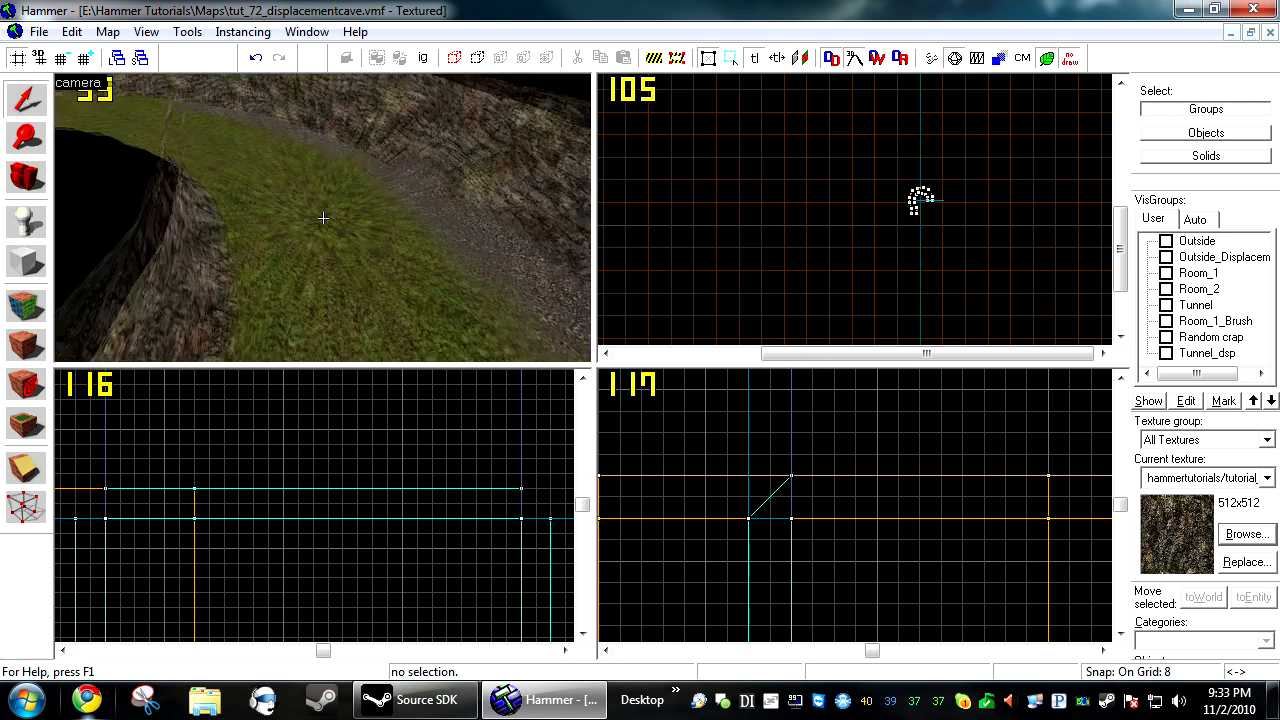
pyautogui.press('w')
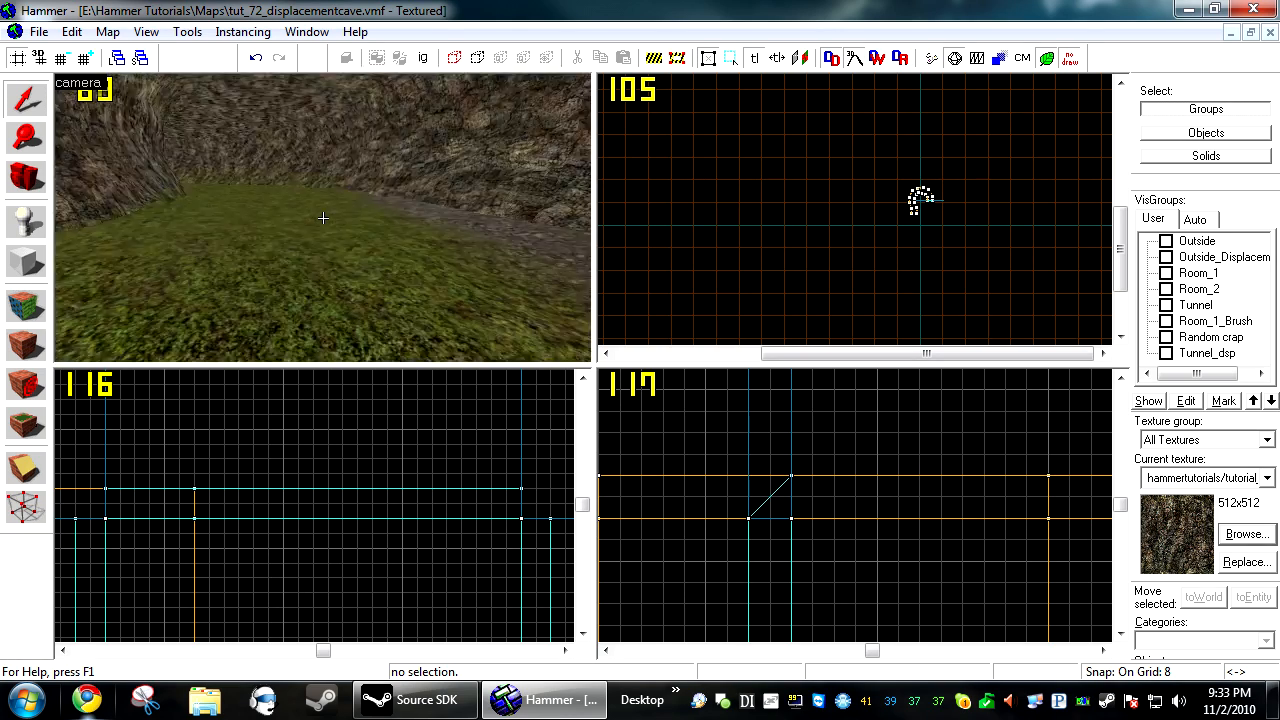
pyautogui.press('s')
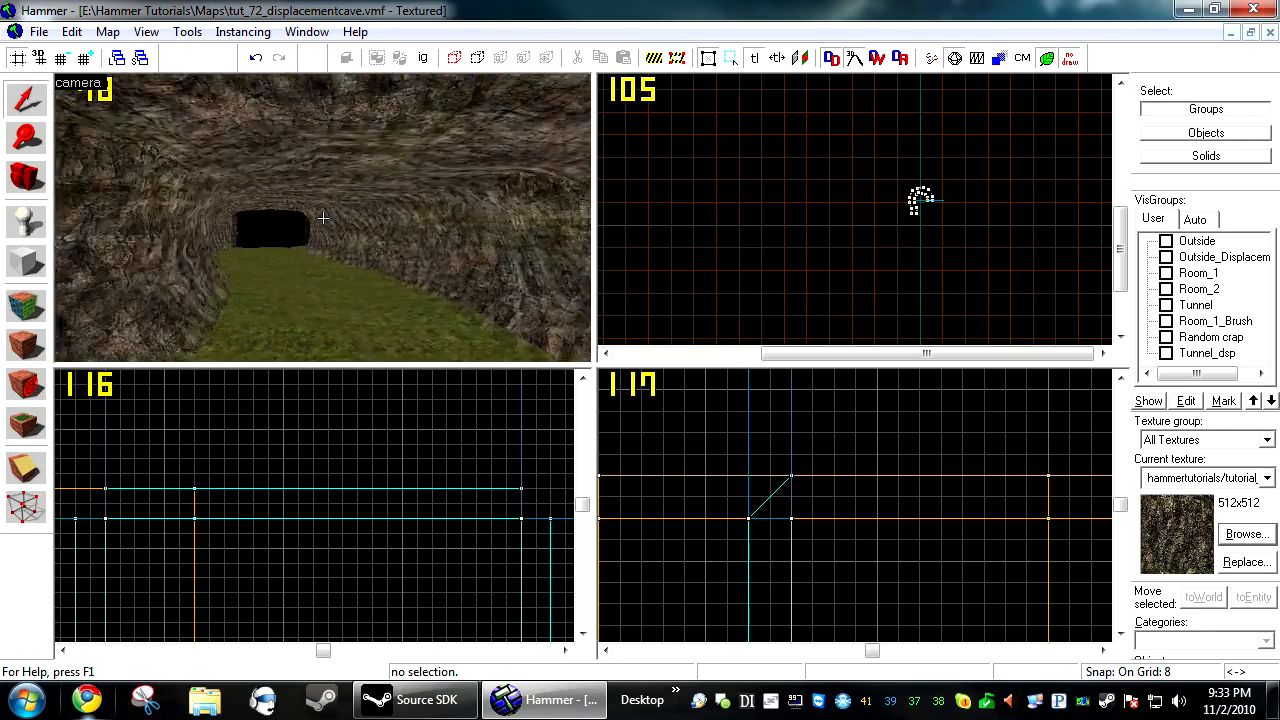
pyautogui.press('s')
pyautogui.press('z')
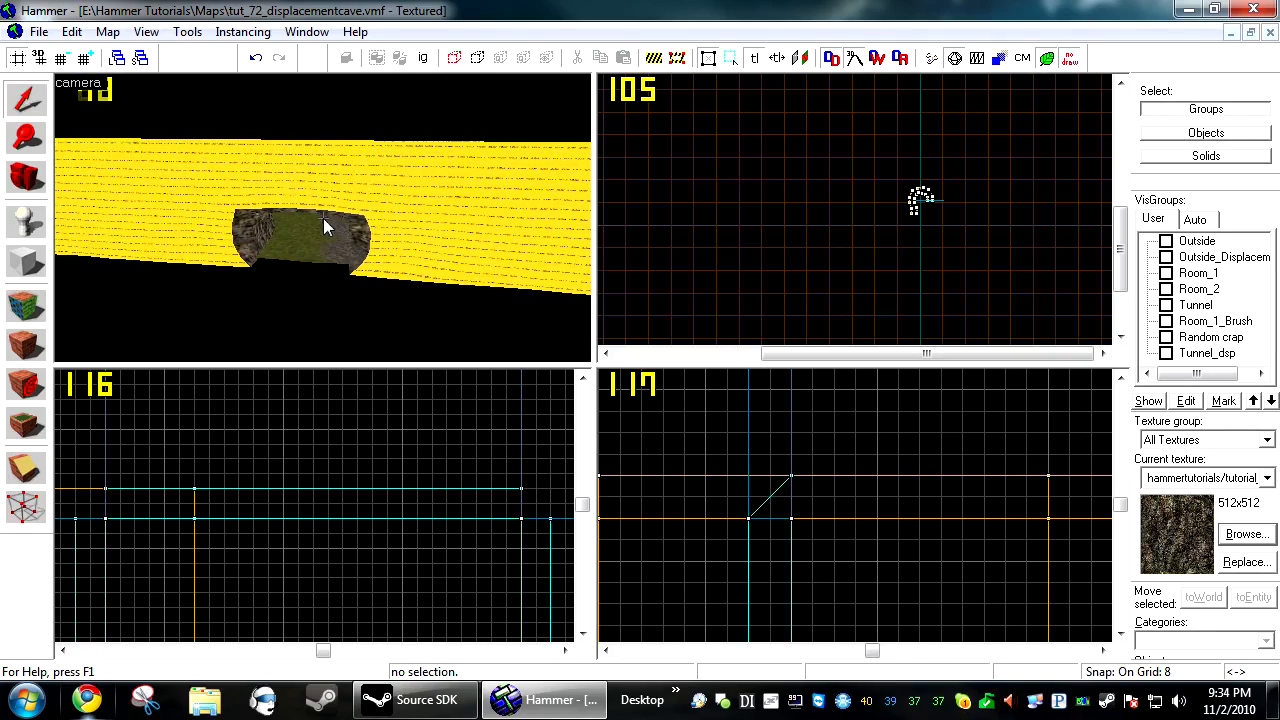
pyautogui.click(25, 305)
pyautogui.click(240, 233)
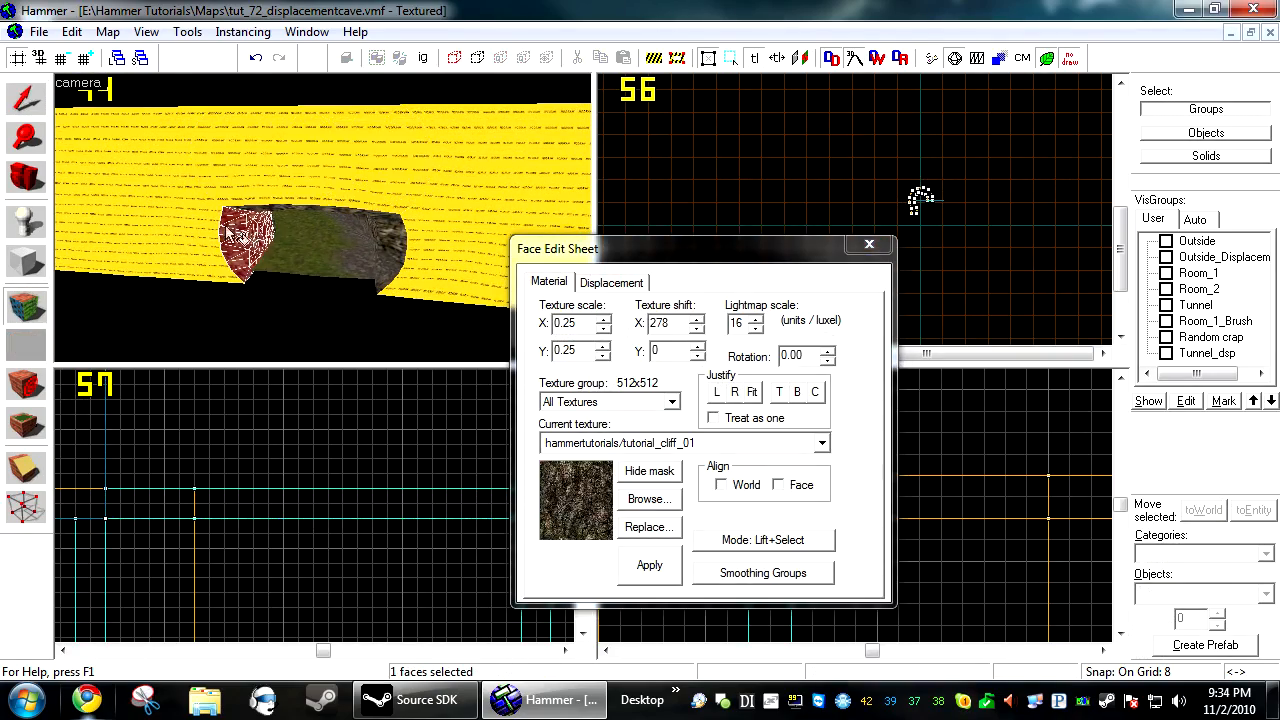
pyautogui.click(205, 168)
pyautogui.click(107, 168)
pyautogui.rightClick(370, 165)
pyautogui.click(388, 165)
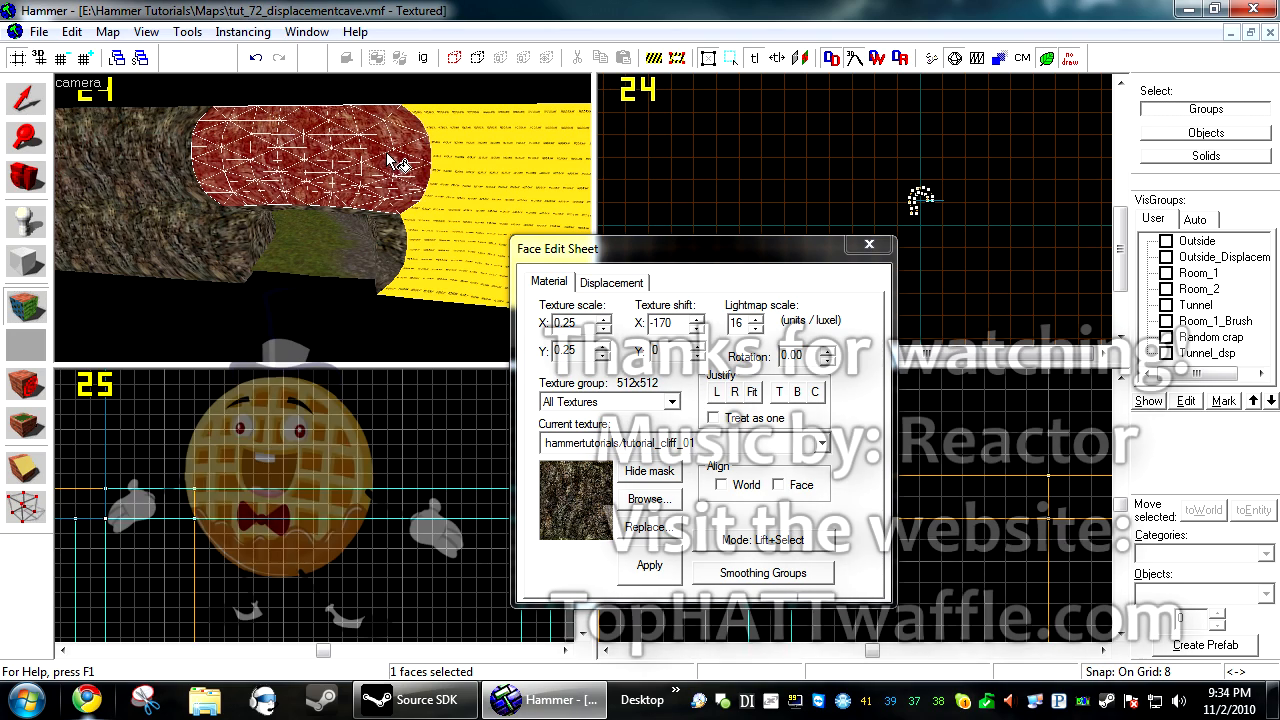
pyautogui.rightClick(503, 189)
pyautogui.click(503, 190)
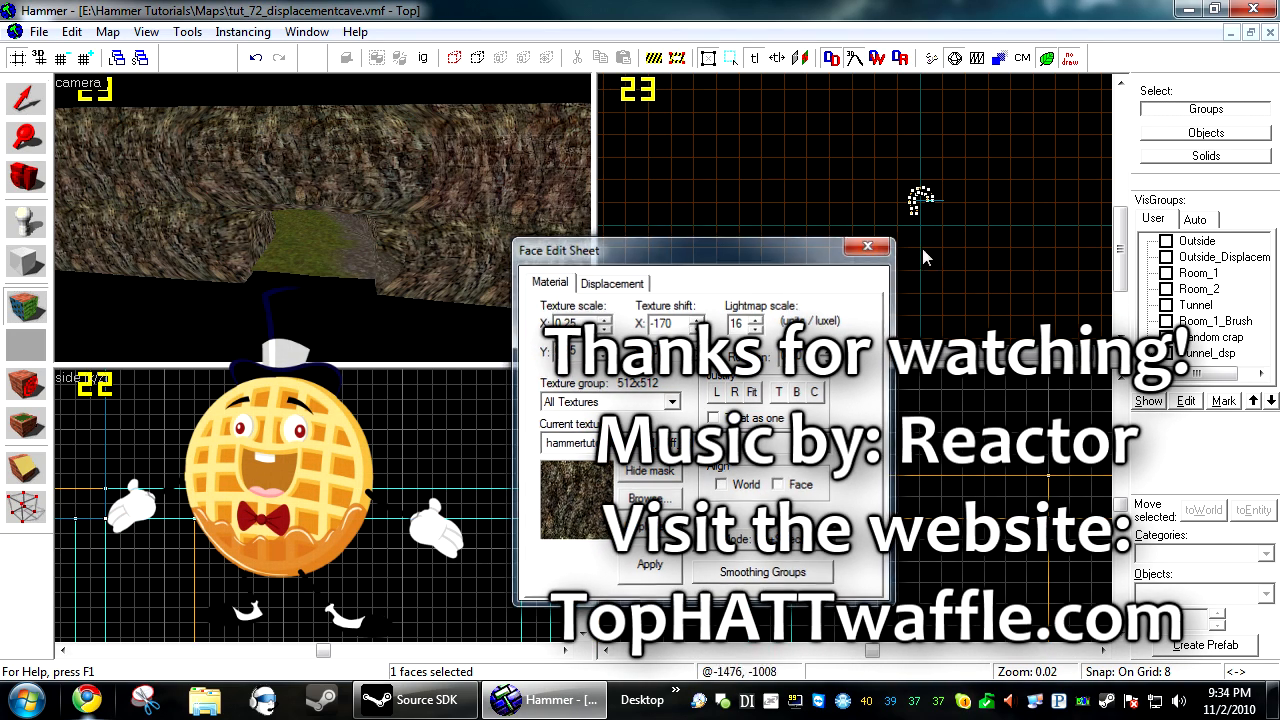